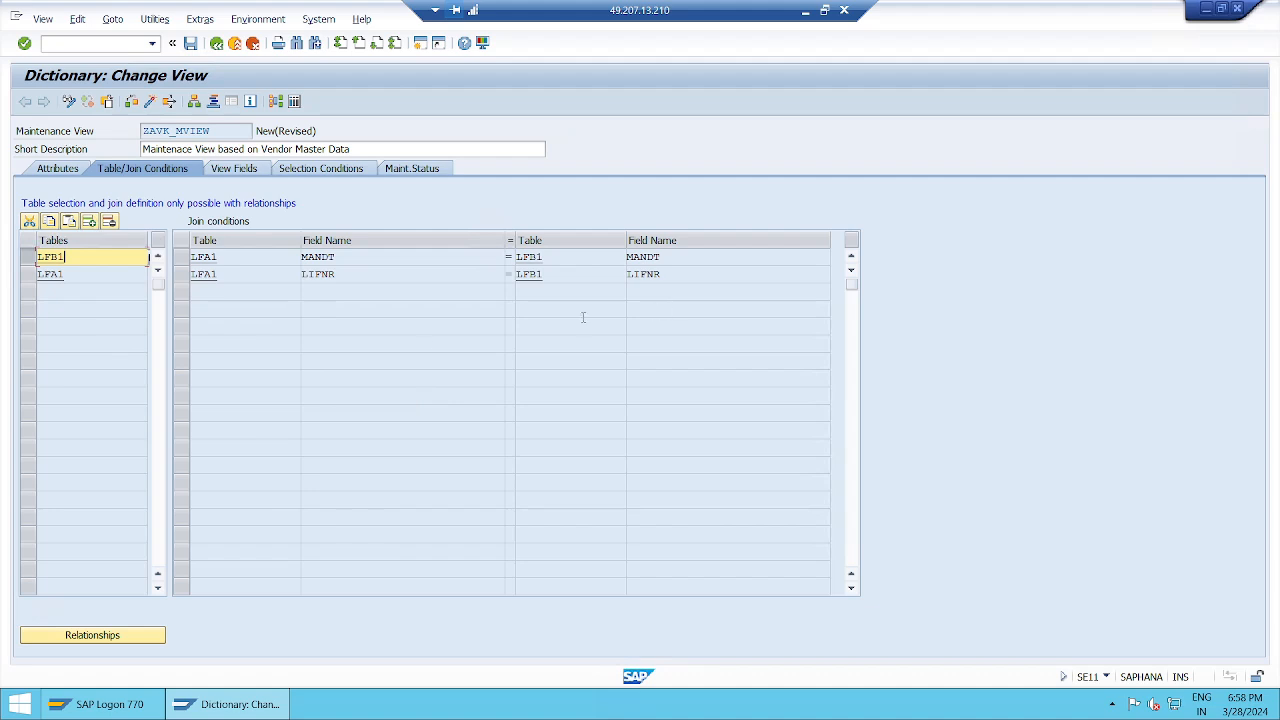
Review the view's key fields MANDT, LIFNR and BUKRS against the base tables and join conditions
click(243, 168)
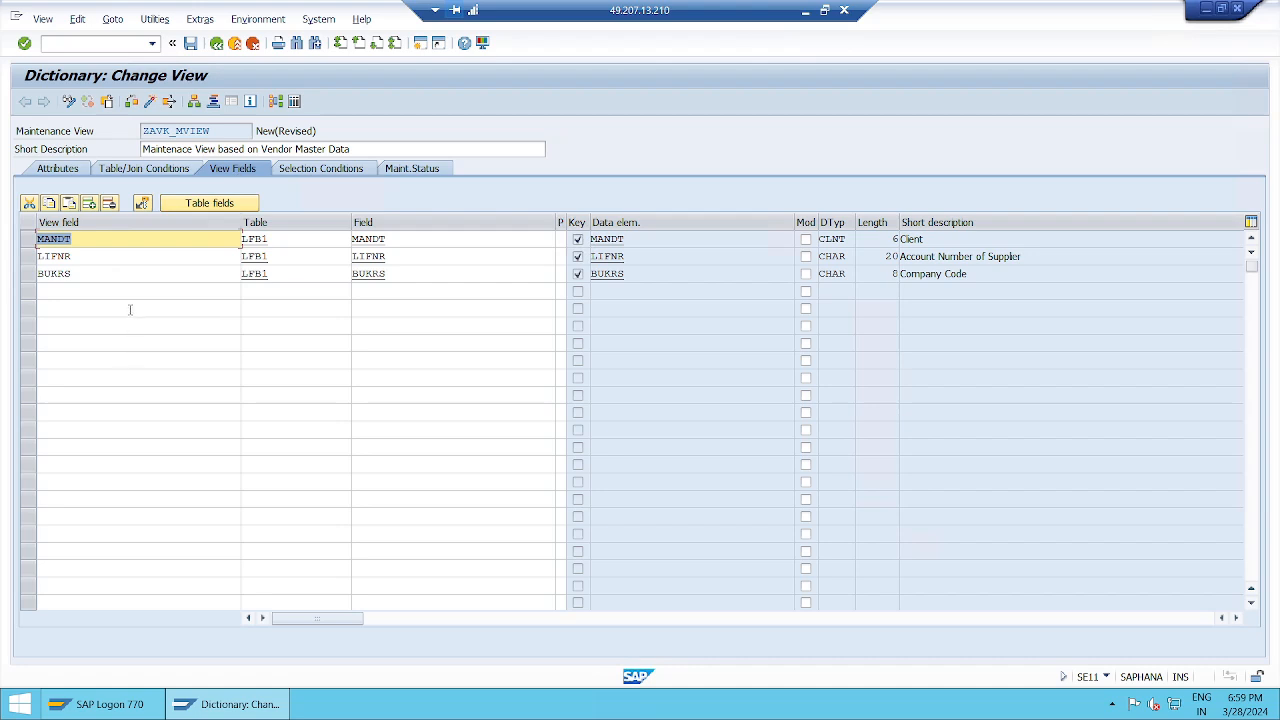
click(140, 274)
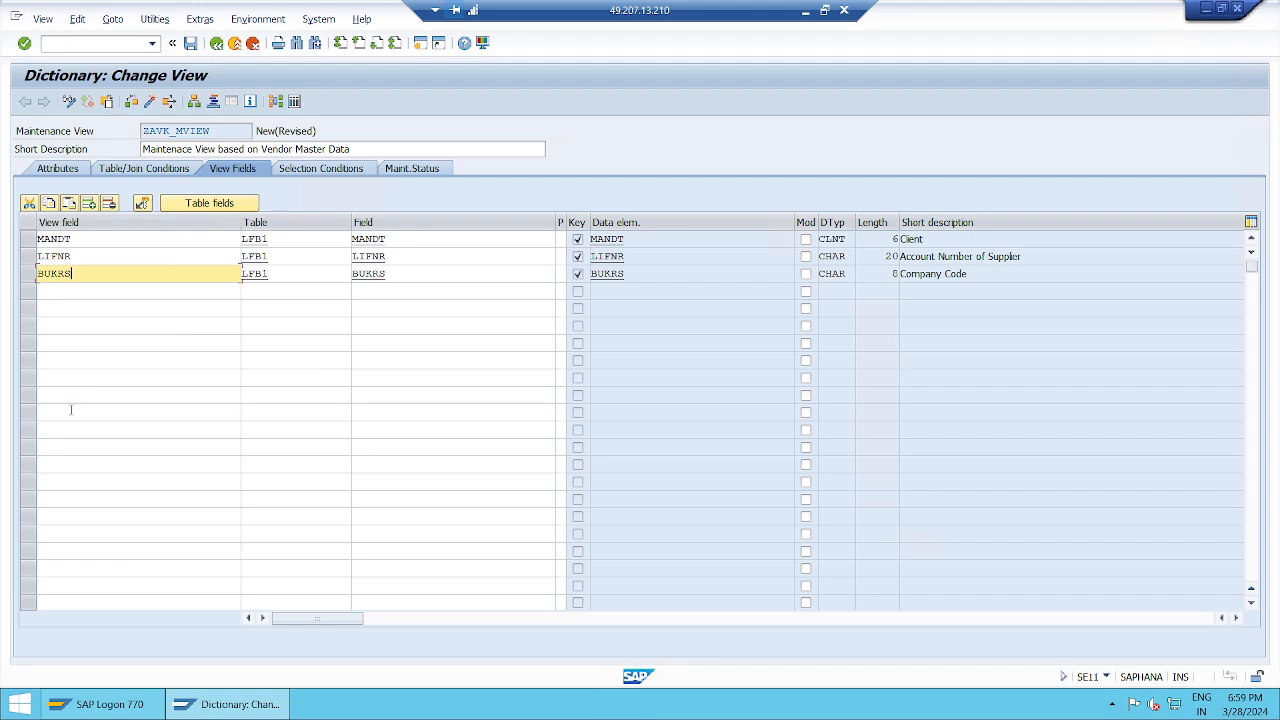
click(158, 170)
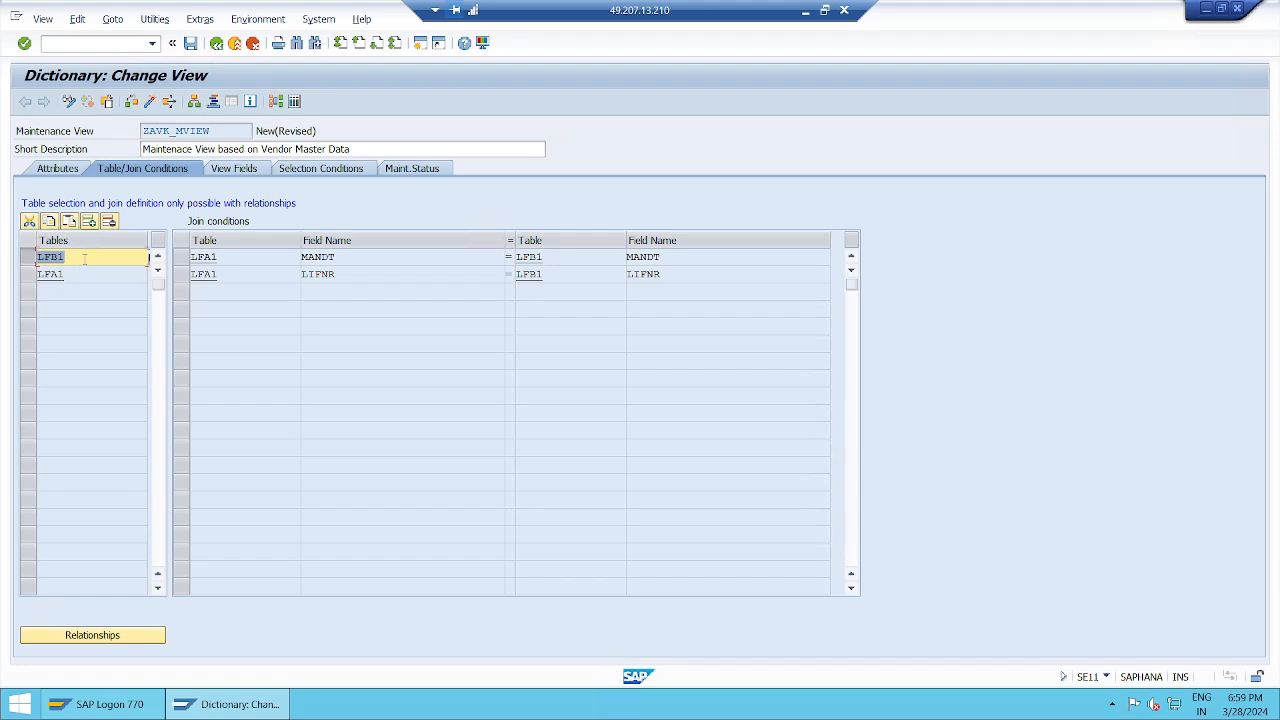
click(85, 259)
click(255, 173)
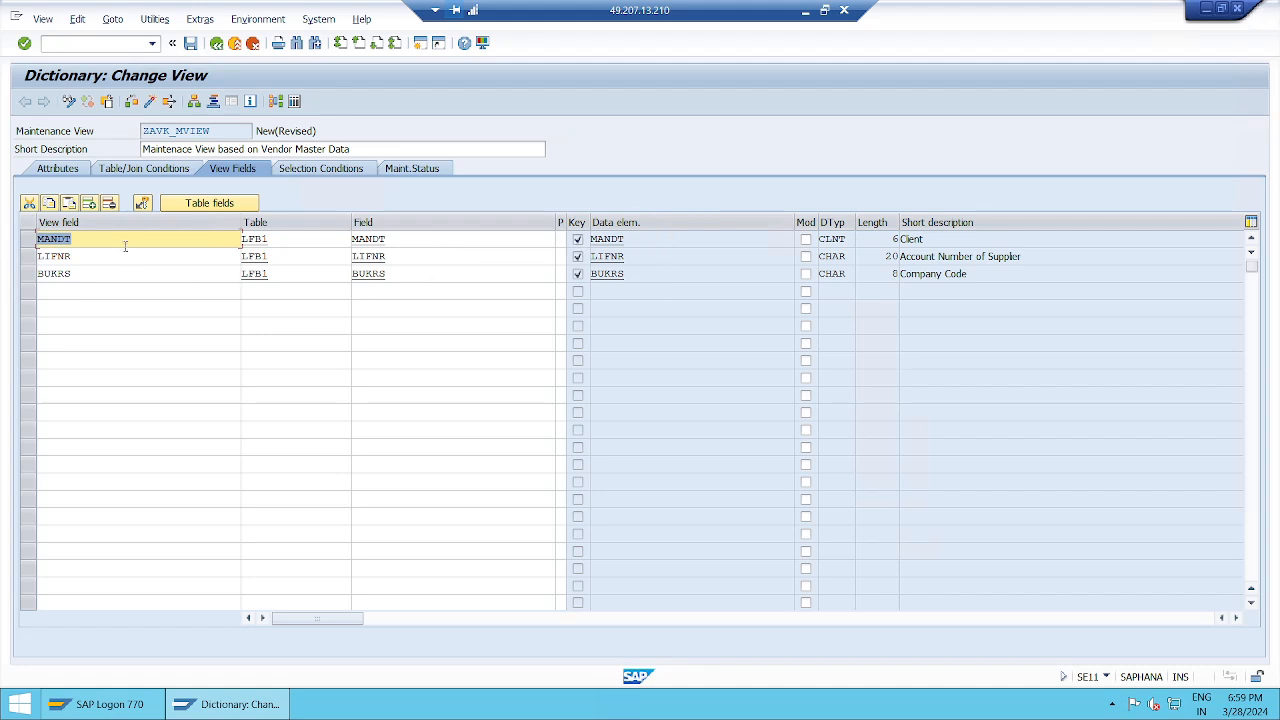
click(110, 273)
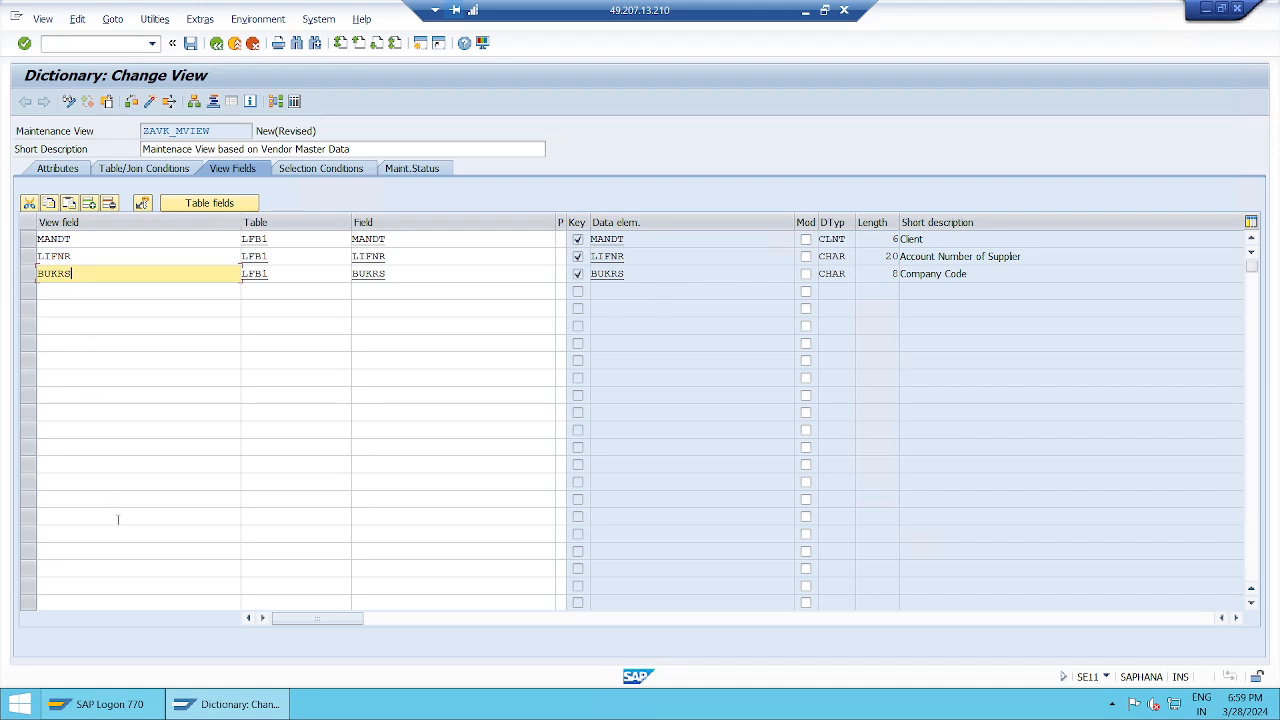
Inspect the selectable fields of base table LFB1, and close the list without copying any
click(57, 295)
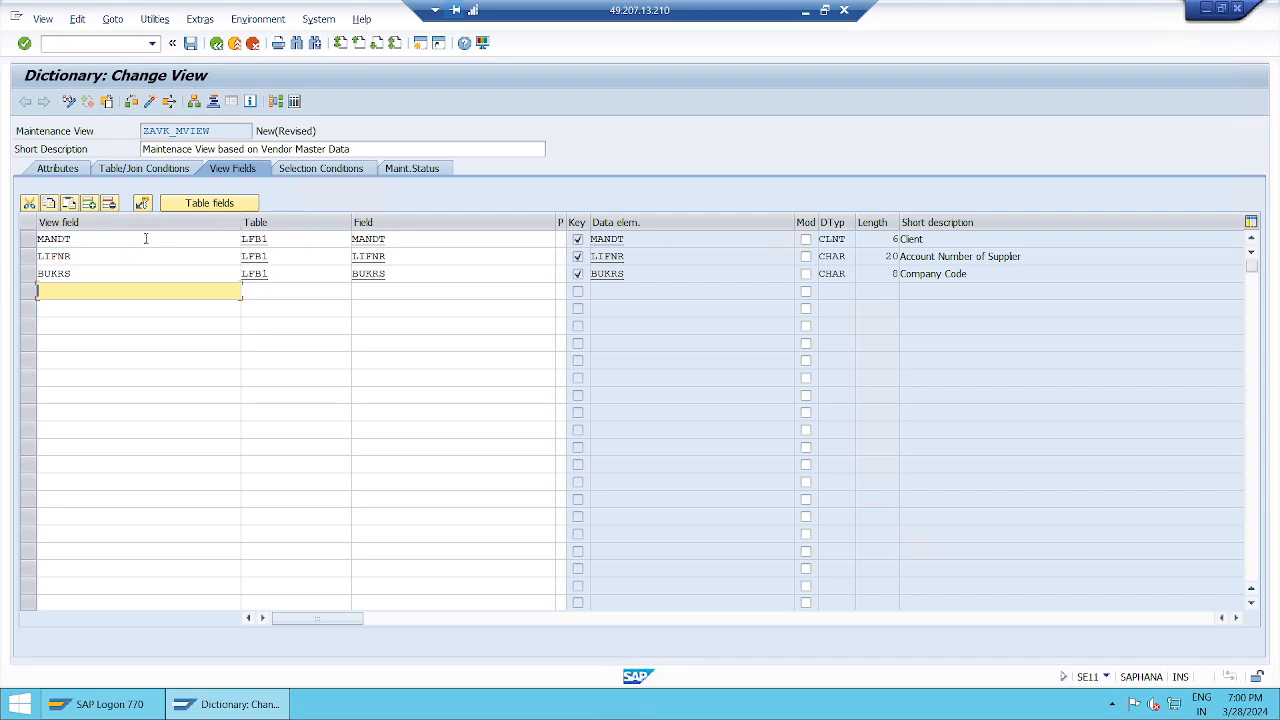
click(220, 203)
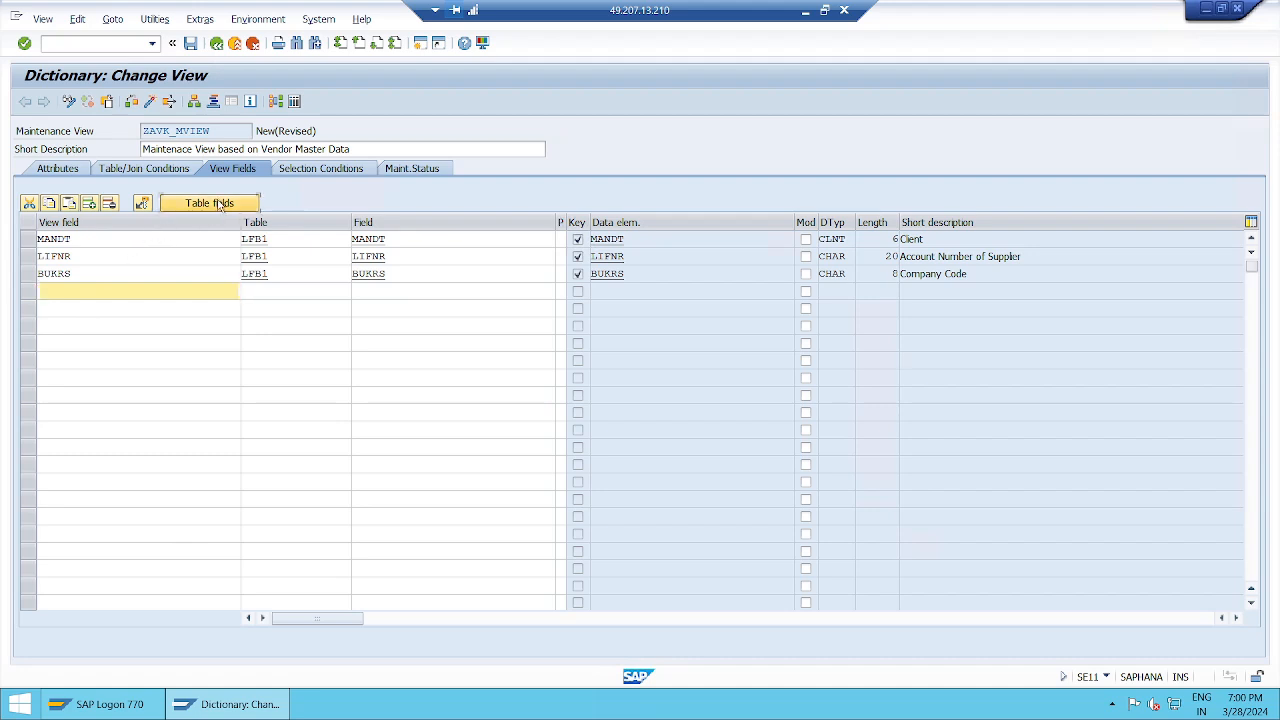
drag(195, 205, 624, 153)
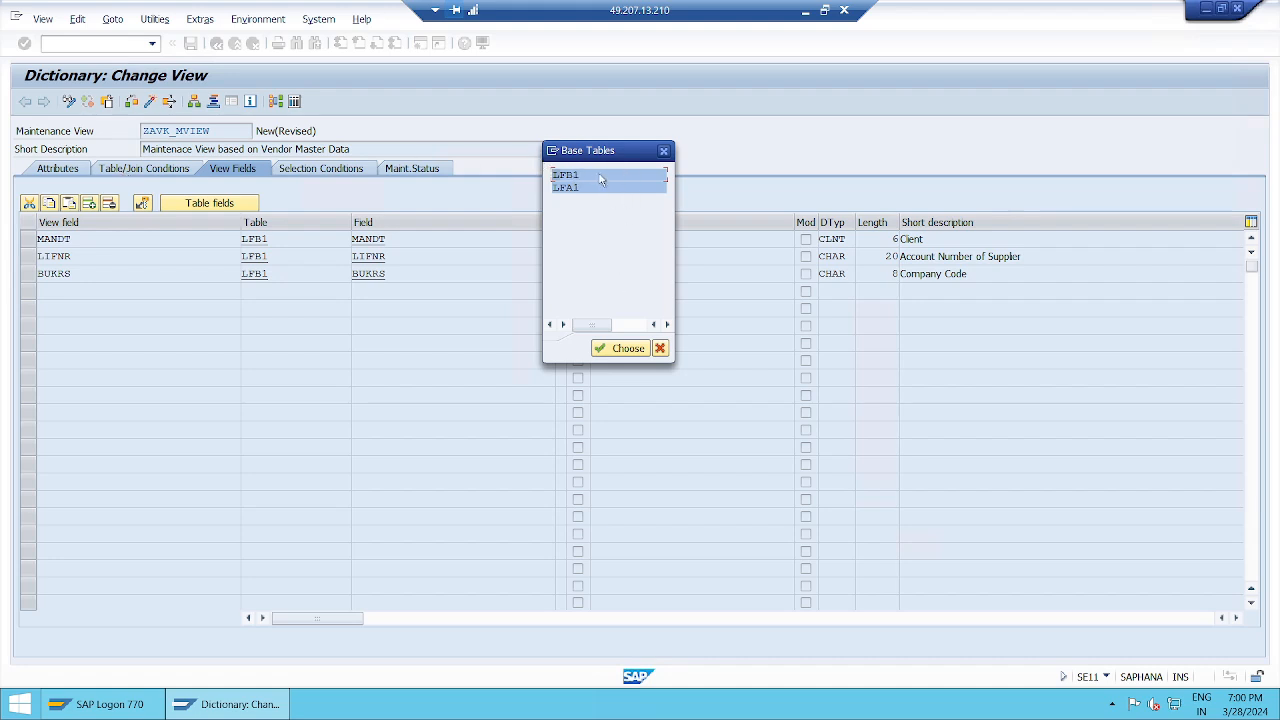
click(637, 353)
drag(421, 148, 947, 147)
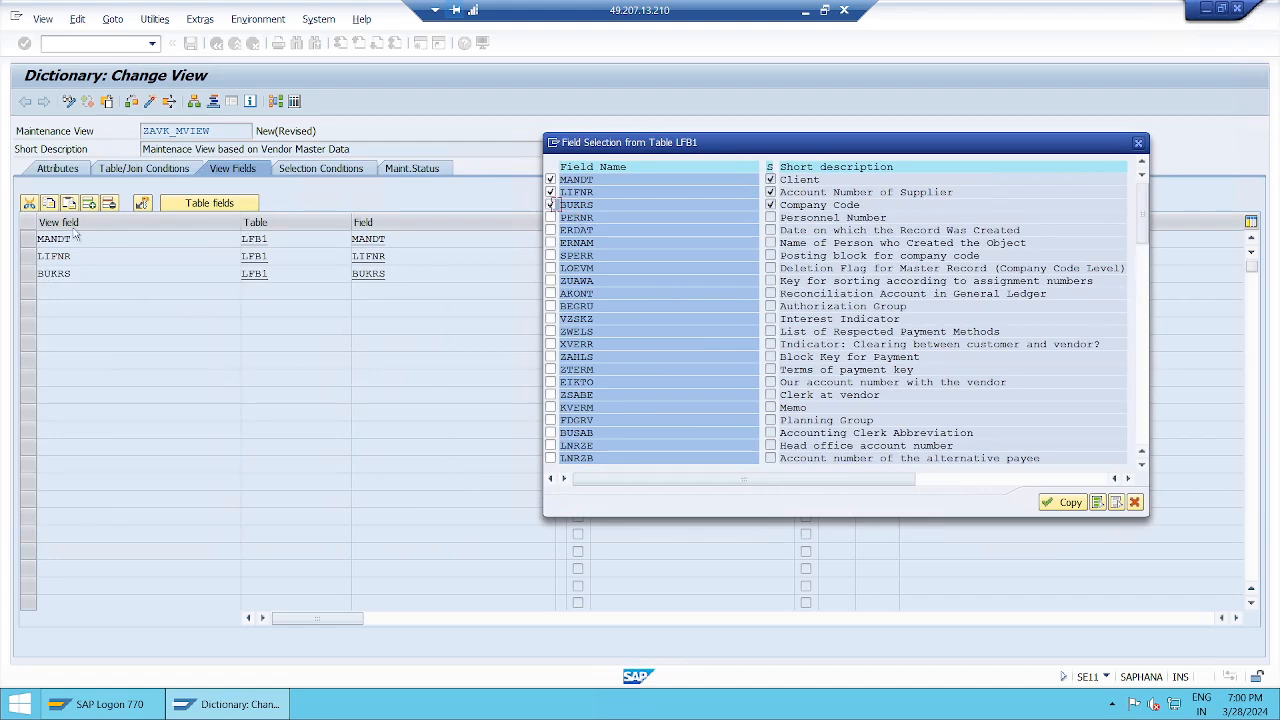
click(1135, 503)
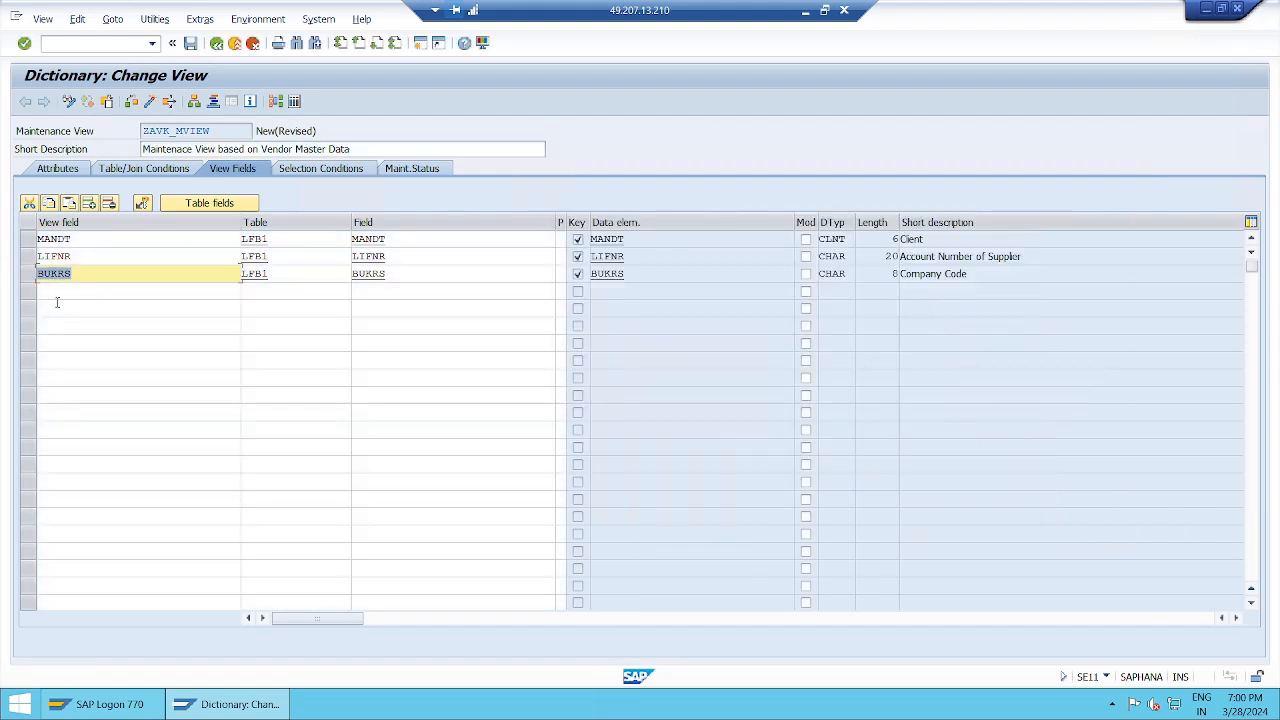
Inspect the selectable fields of base table LFA1, and close the list without copying any
click(57, 296)
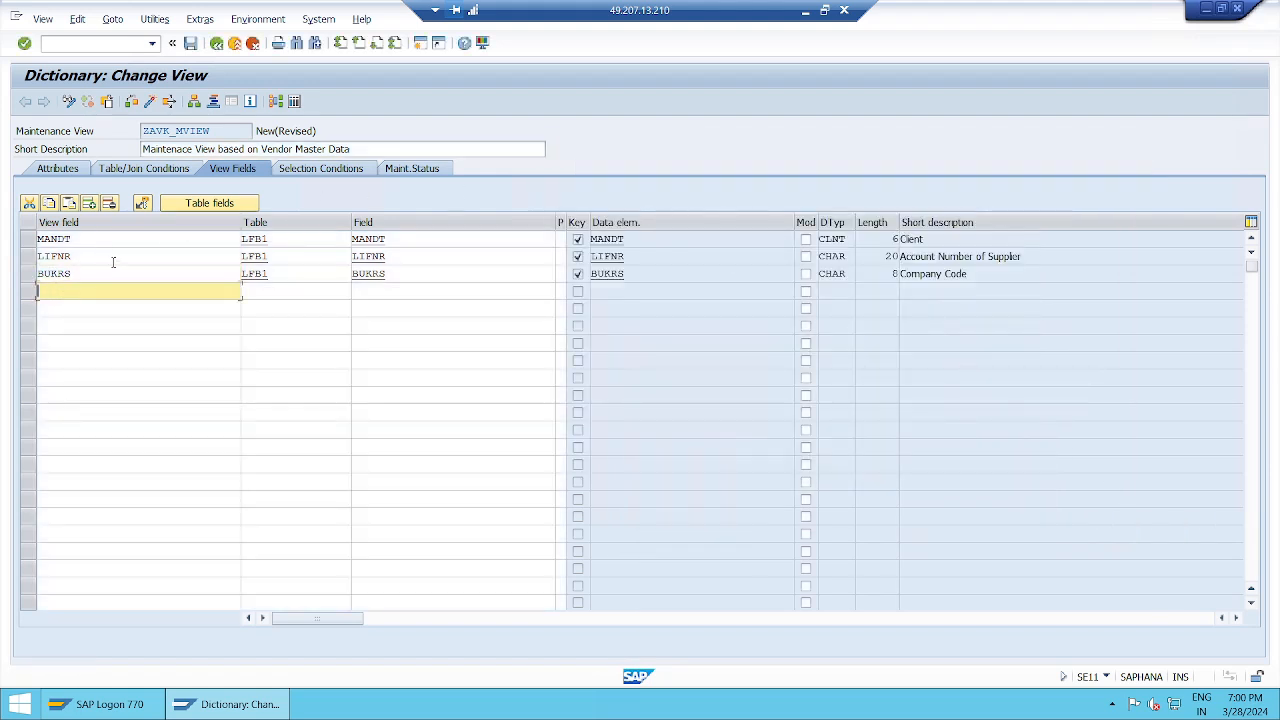
click(209, 204)
drag(199, 130, 817, 140)
click(754, 168)
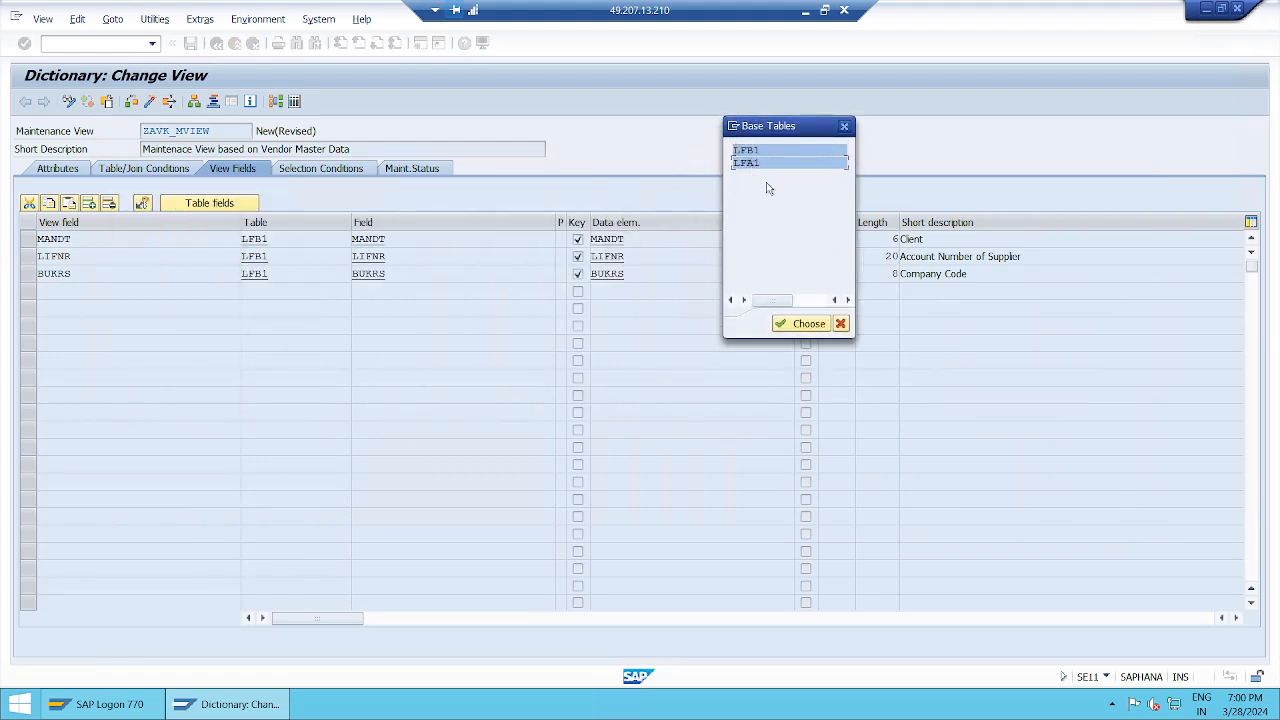
click(806, 324)
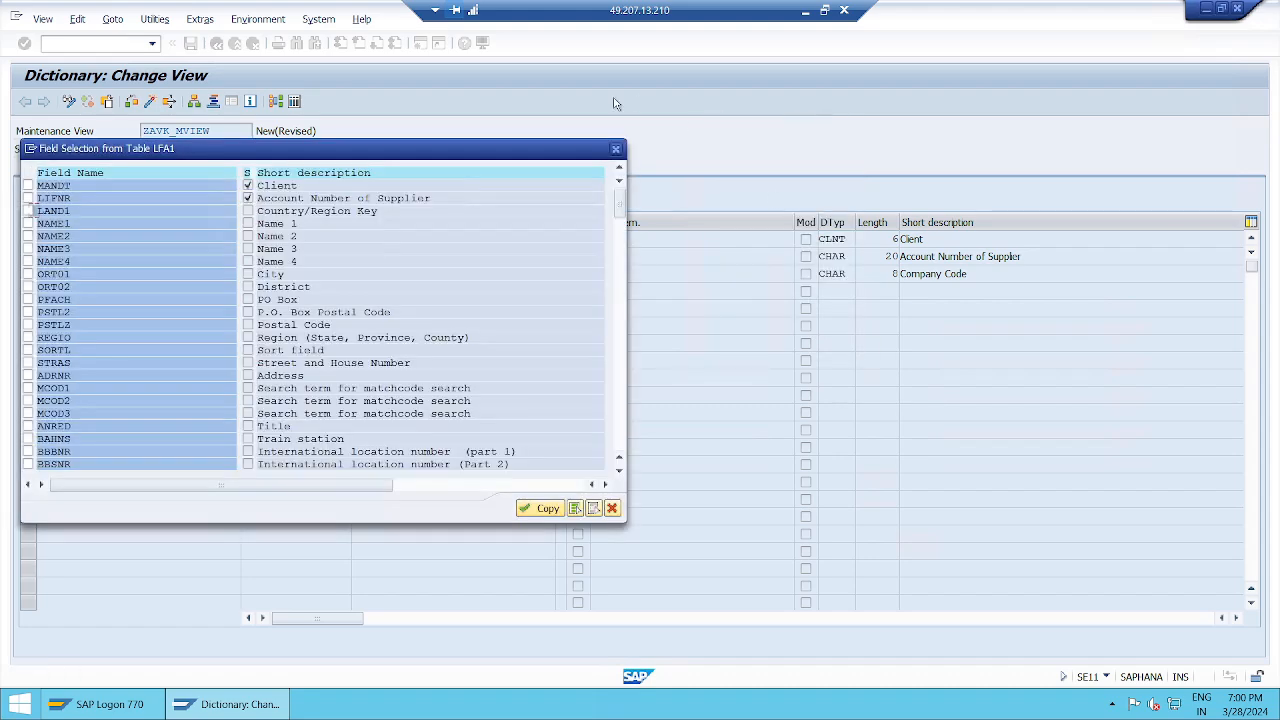
drag(520, 142, 960, 118)
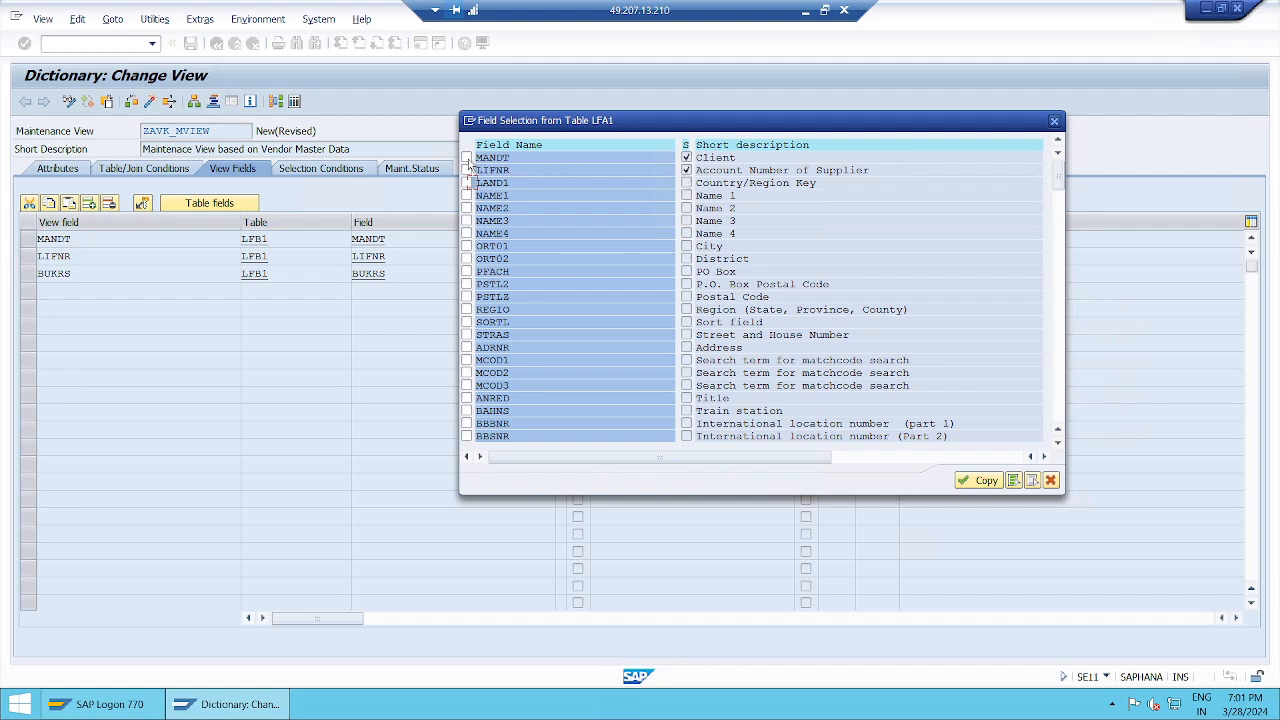
click(1051, 481)
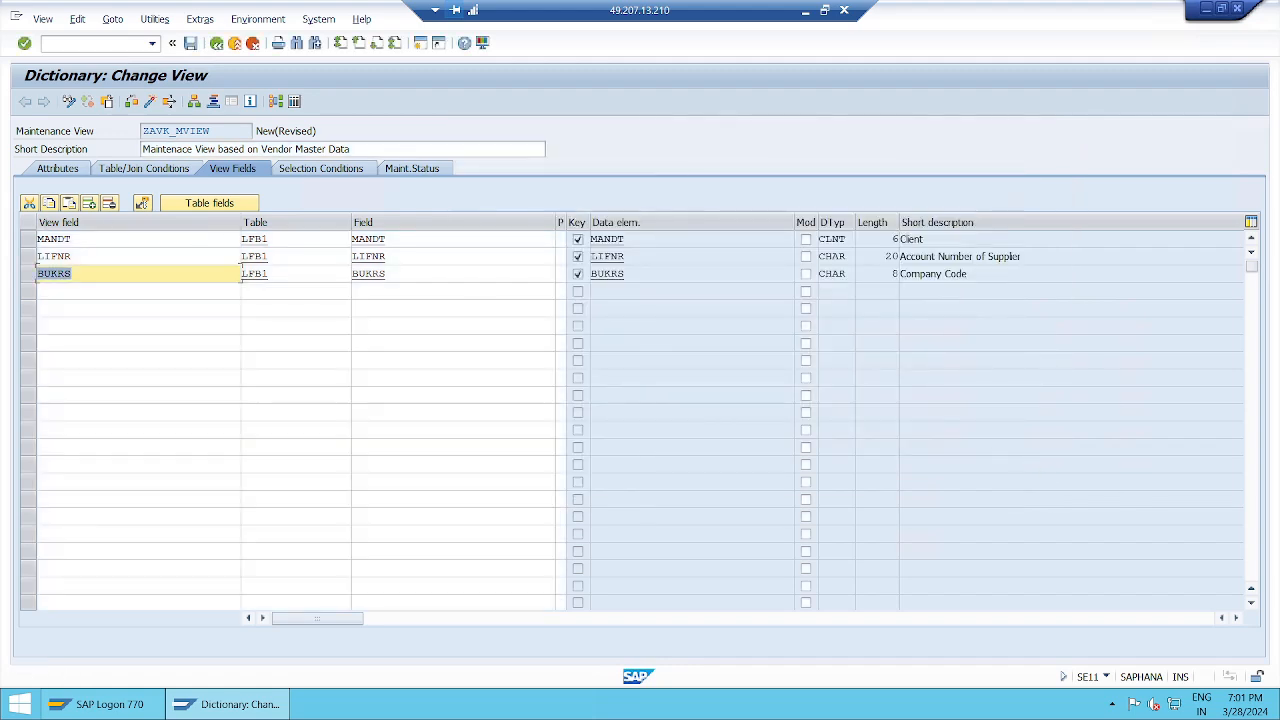
Mark ERDAT, ERNAM and FDGRV in the field selection for base table LFB1
click(57, 293)
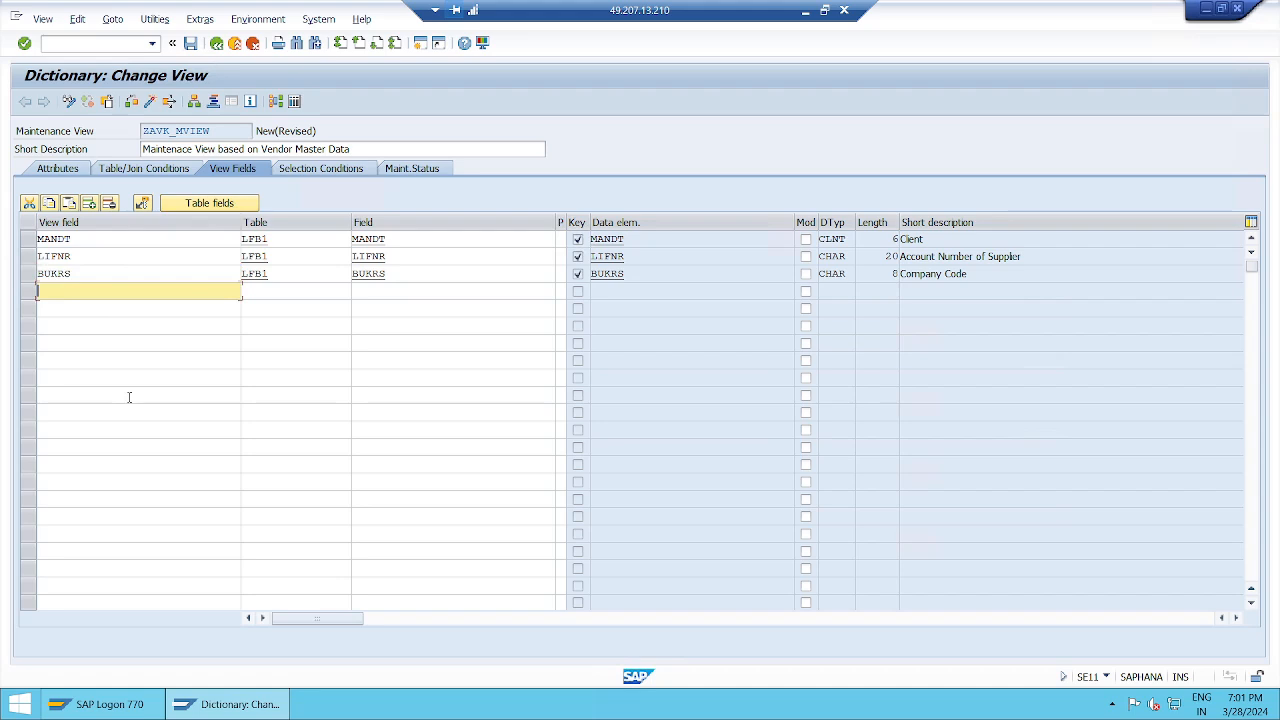
click(222, 207)
drag(198, 207, 827, 111)
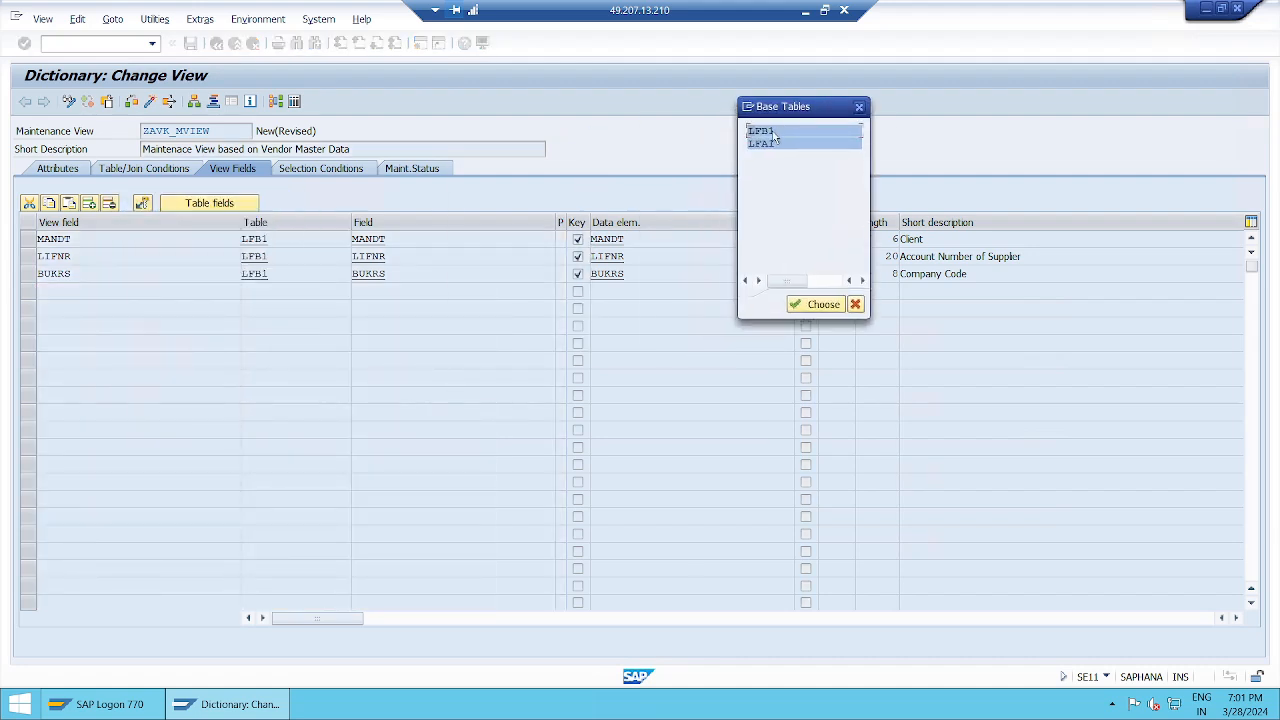
click(820, 304)
drag(491, 155, 1002, 112)
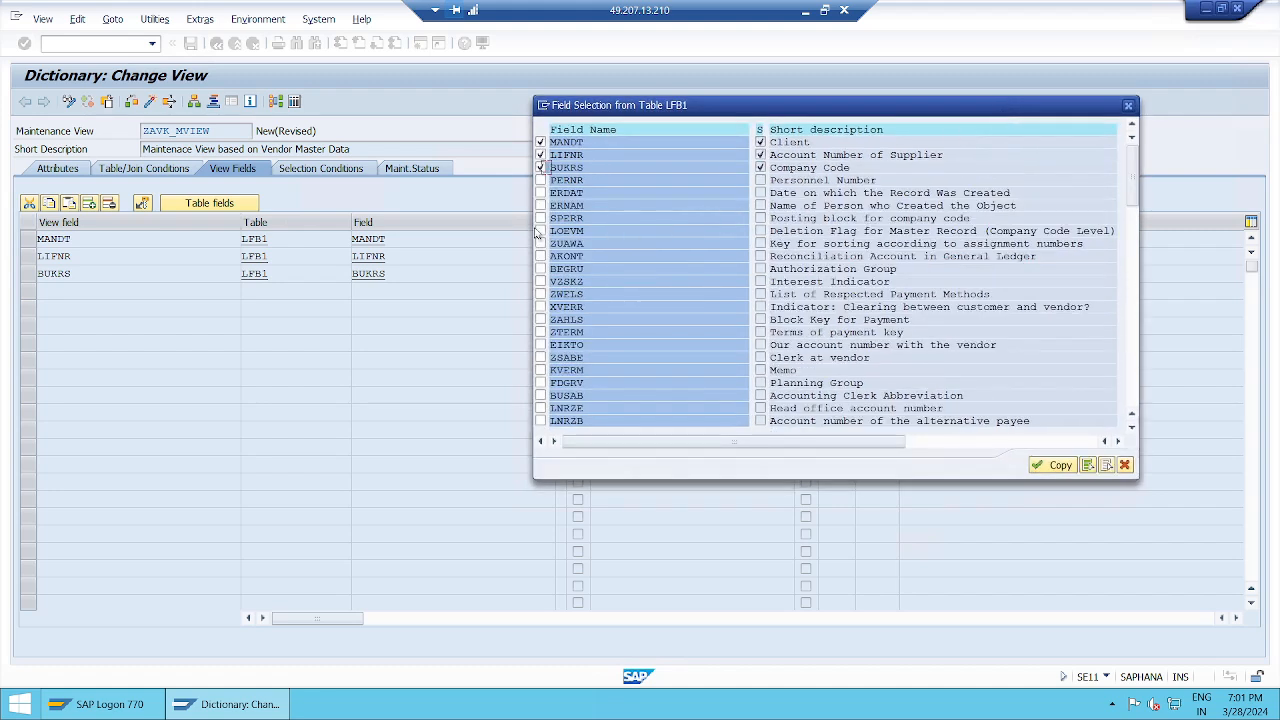
click(540, 193)
click(540, 205)
click(540, 383)
Mark TOGRU and HBKID as well, and copy all selected LFB1 fields into the view
scroll(697, 314, down, 4)
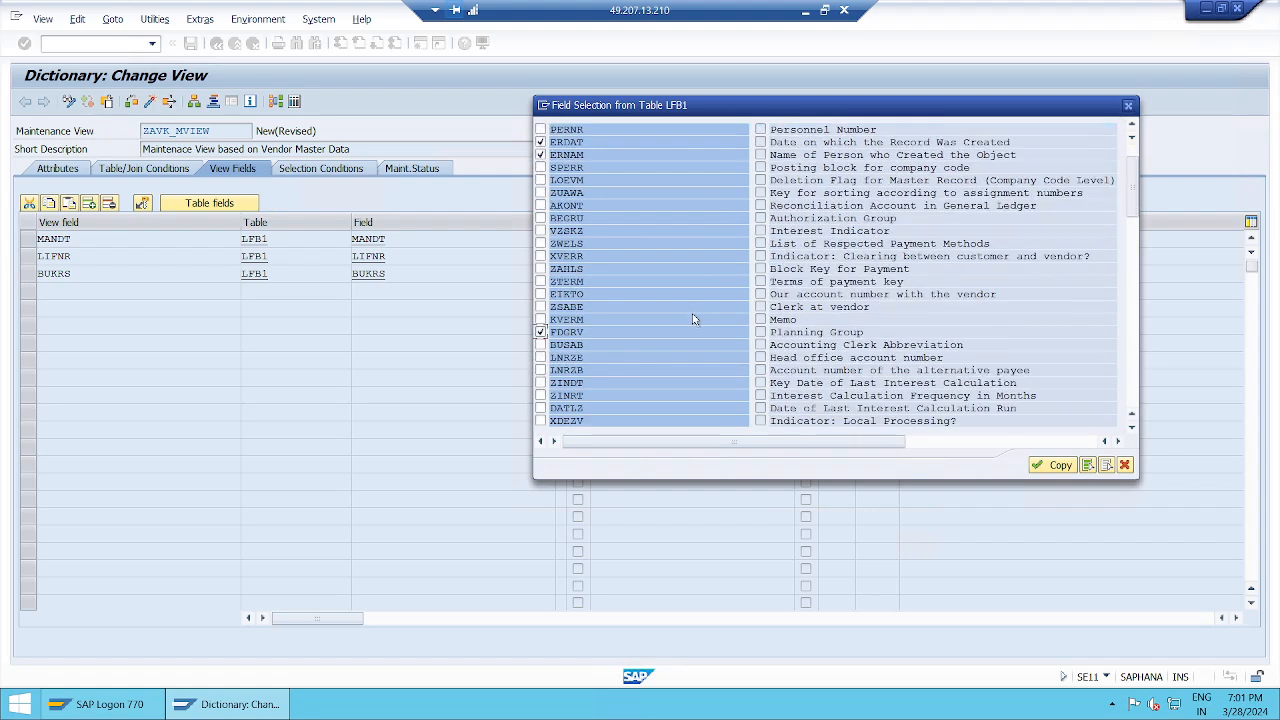
scroll(694, 318, down, 5)
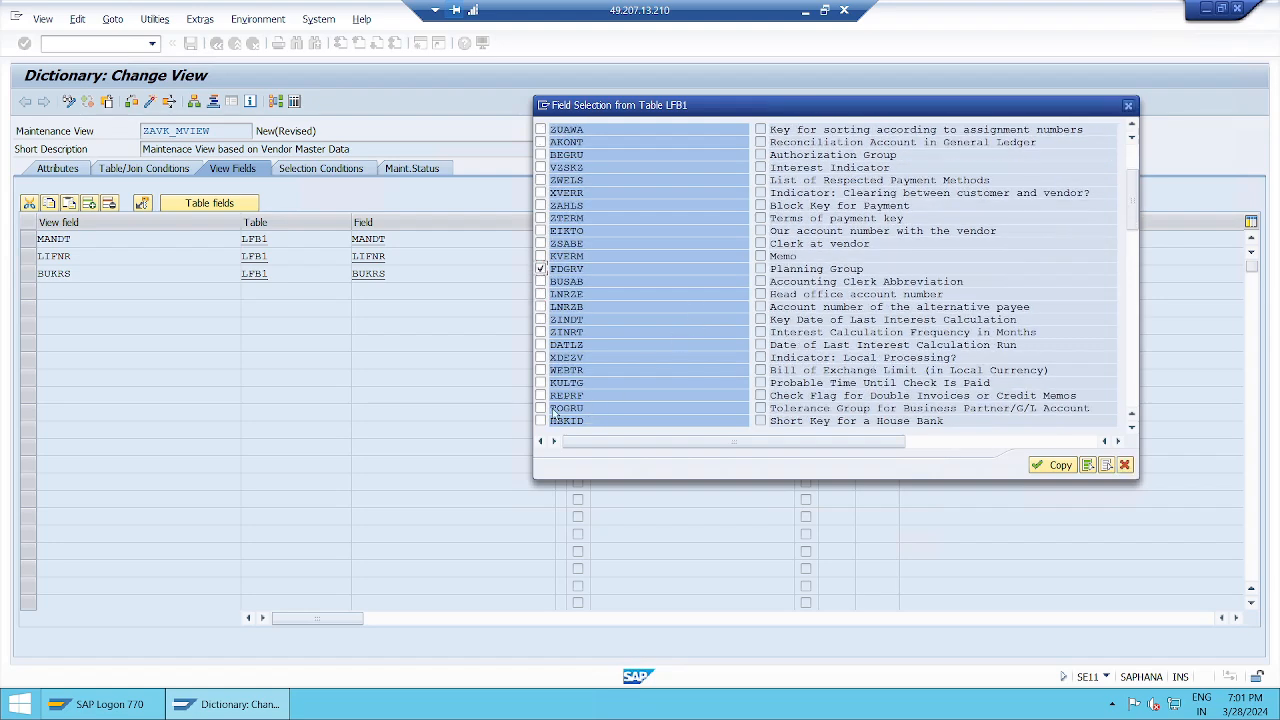
click(544, 409)
click(541, 421)
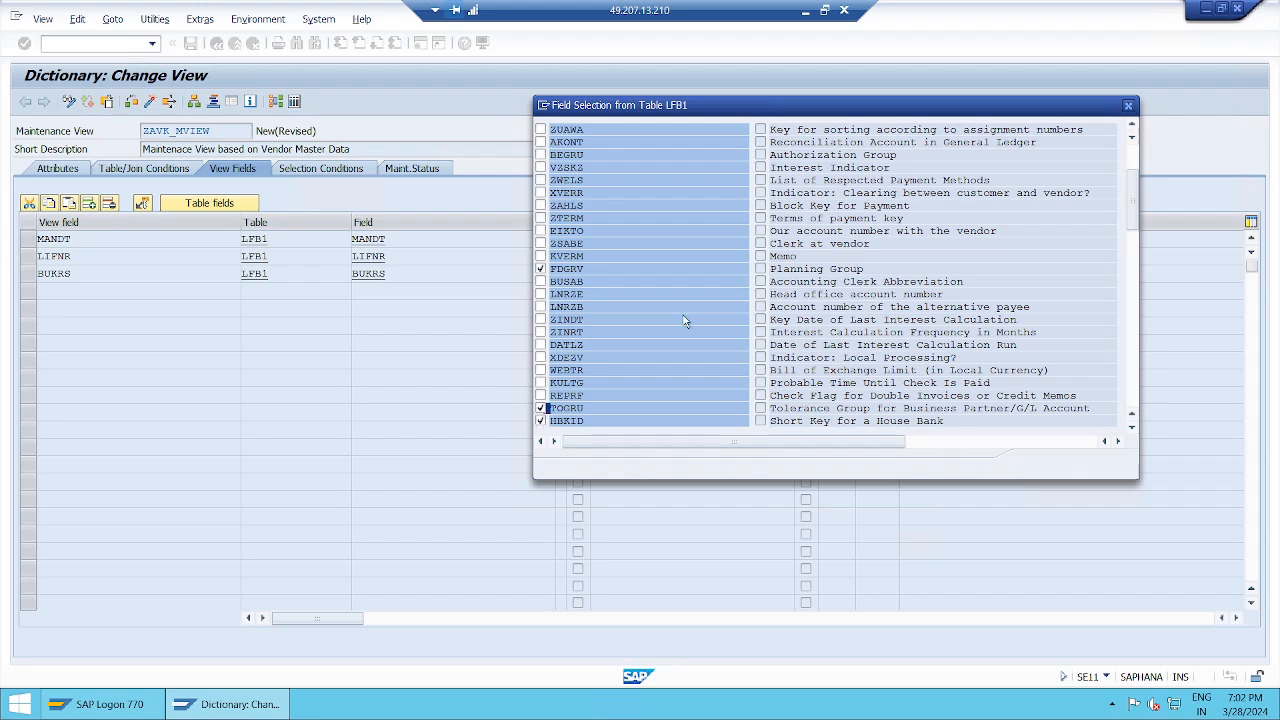
scroll(684, 318, down, 3)
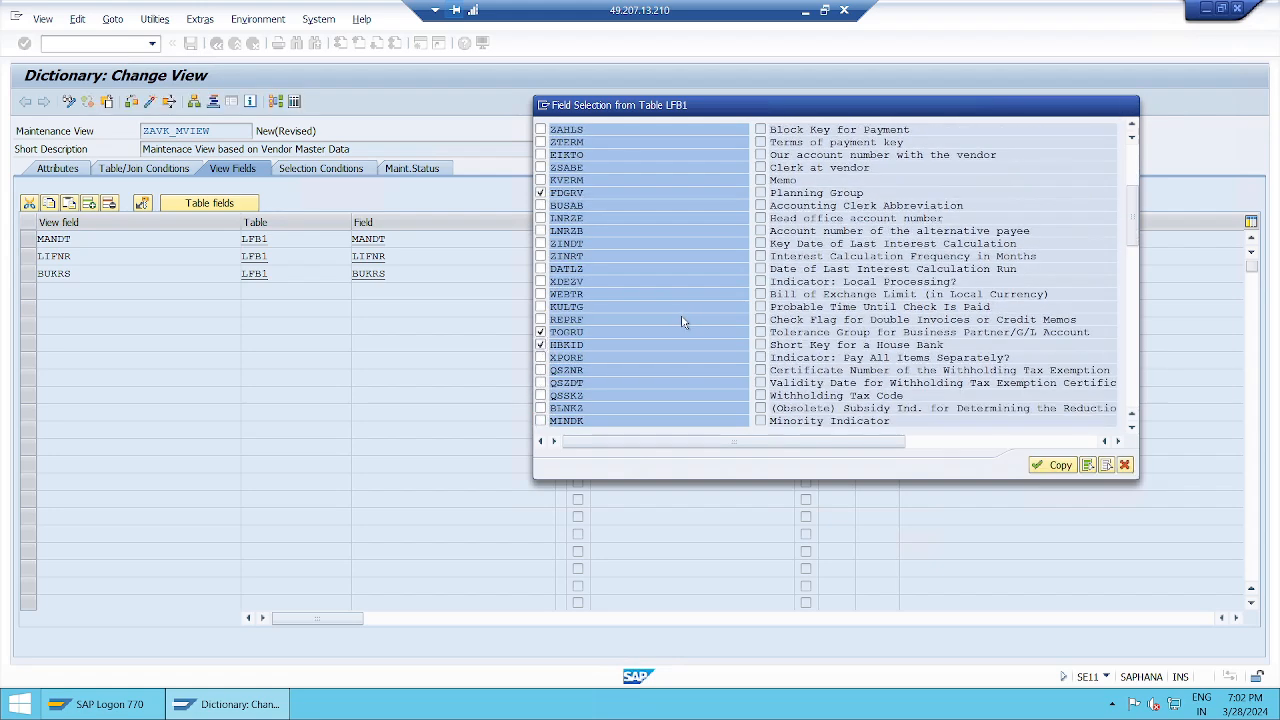
scroll(681, 321, down, 2)
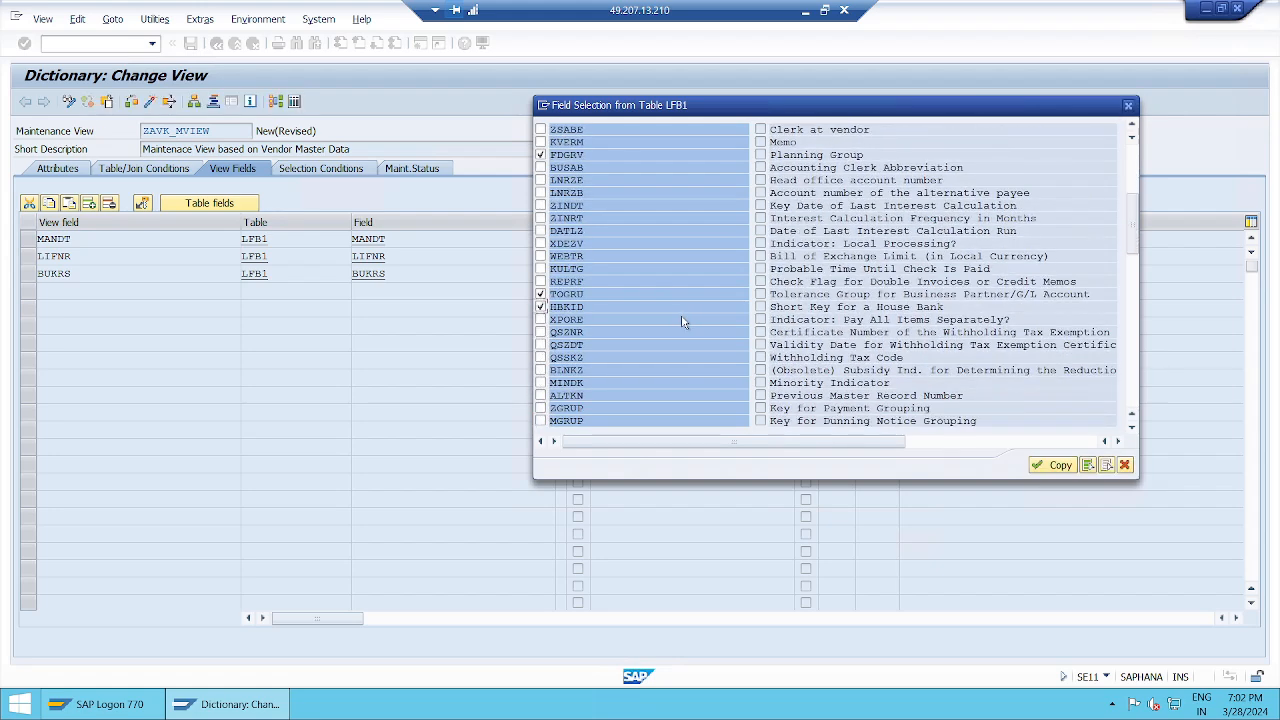
scroll(681, 321, up, 4)
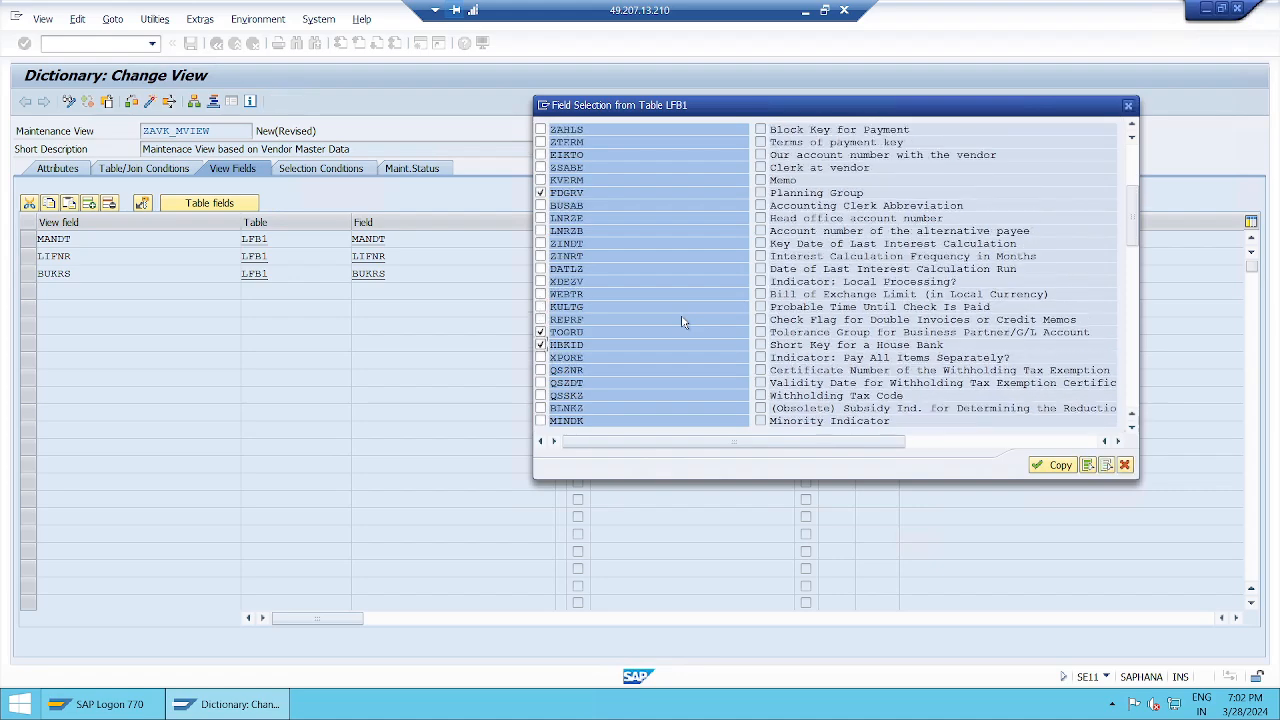
scroll(681, 321, up, 4)
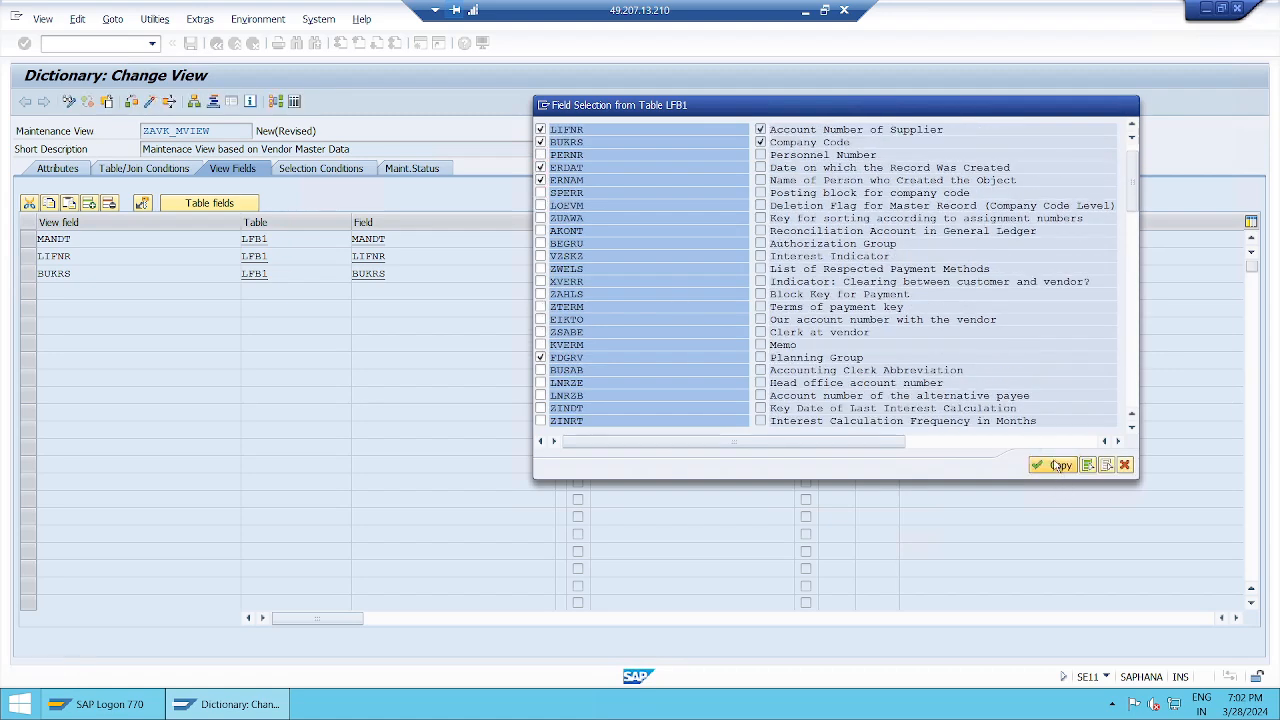
click(1058, 465)
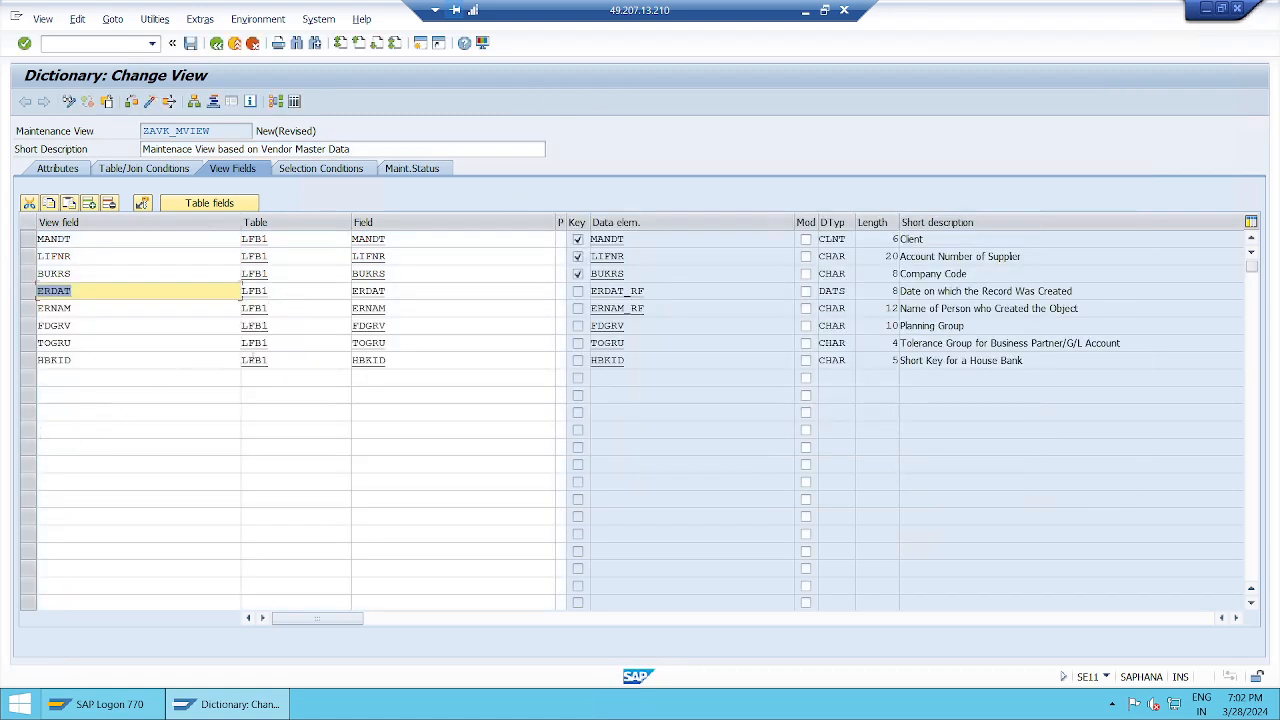
Add the fields LAND1, NAME1, ORT01, ORT02, PFACH and PSTLZ from base table LFA1 to the view
click(85, 377)
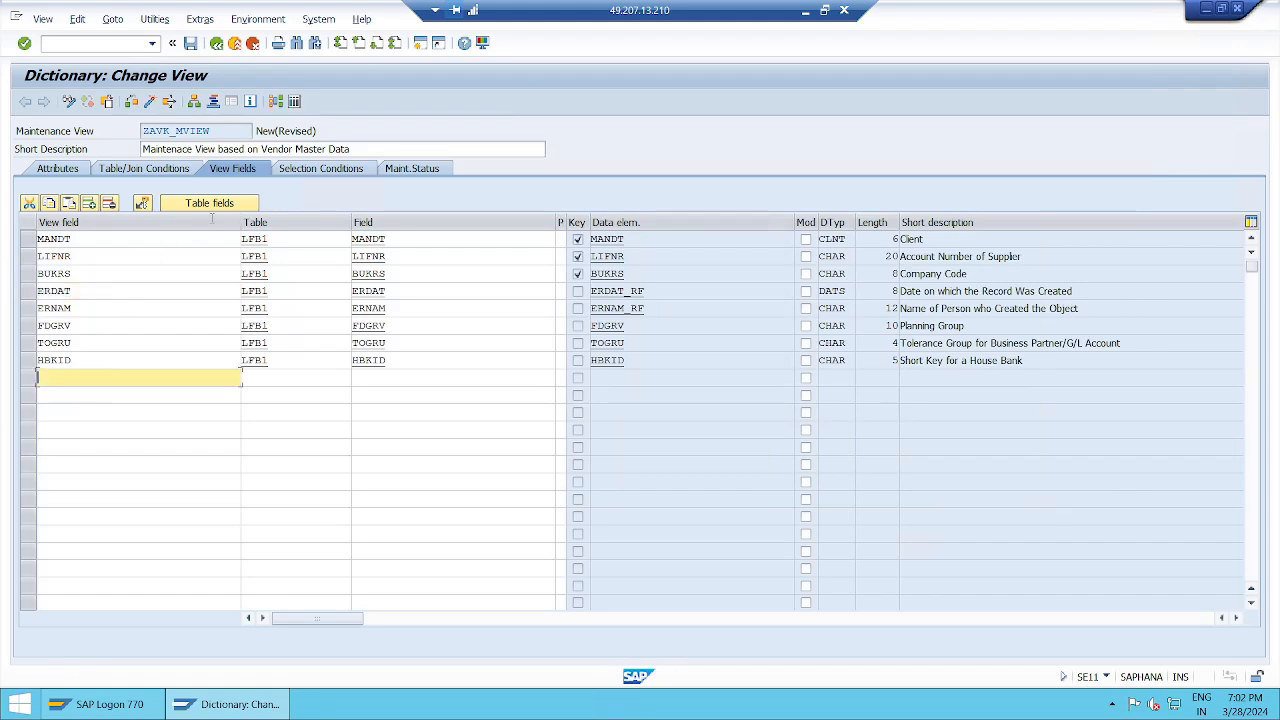
click(209, 203)
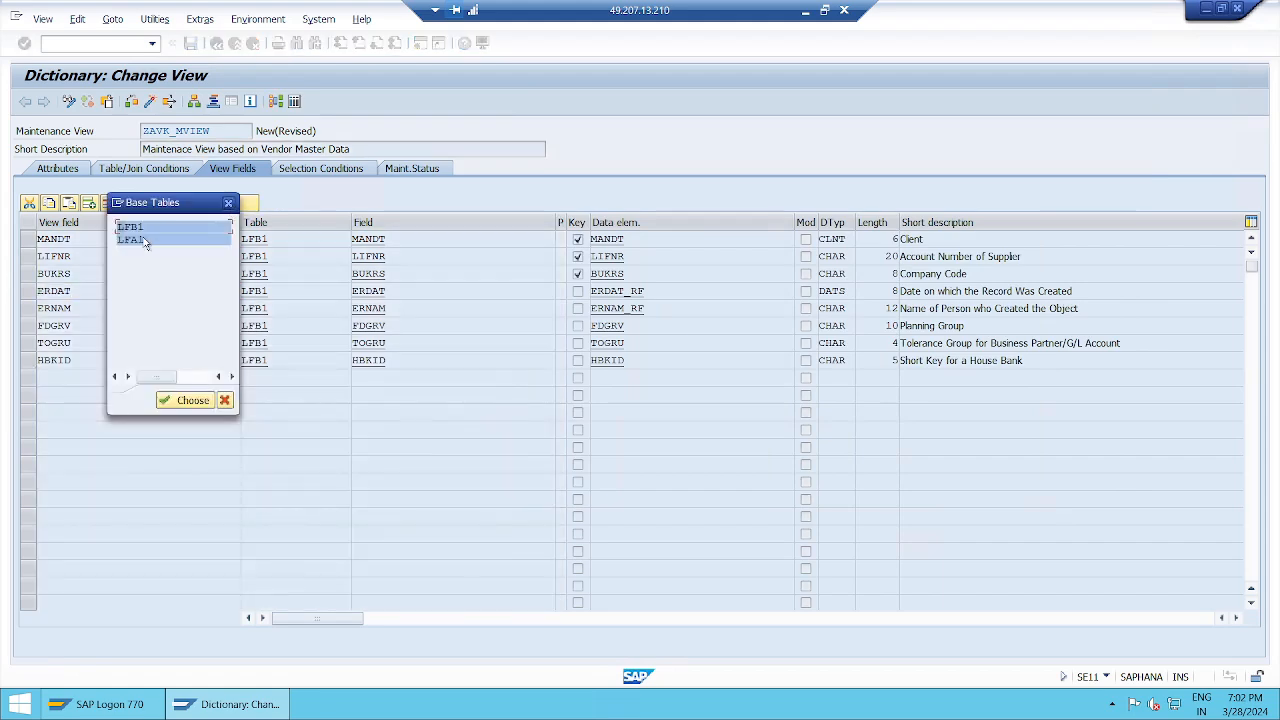
click(145, 242)
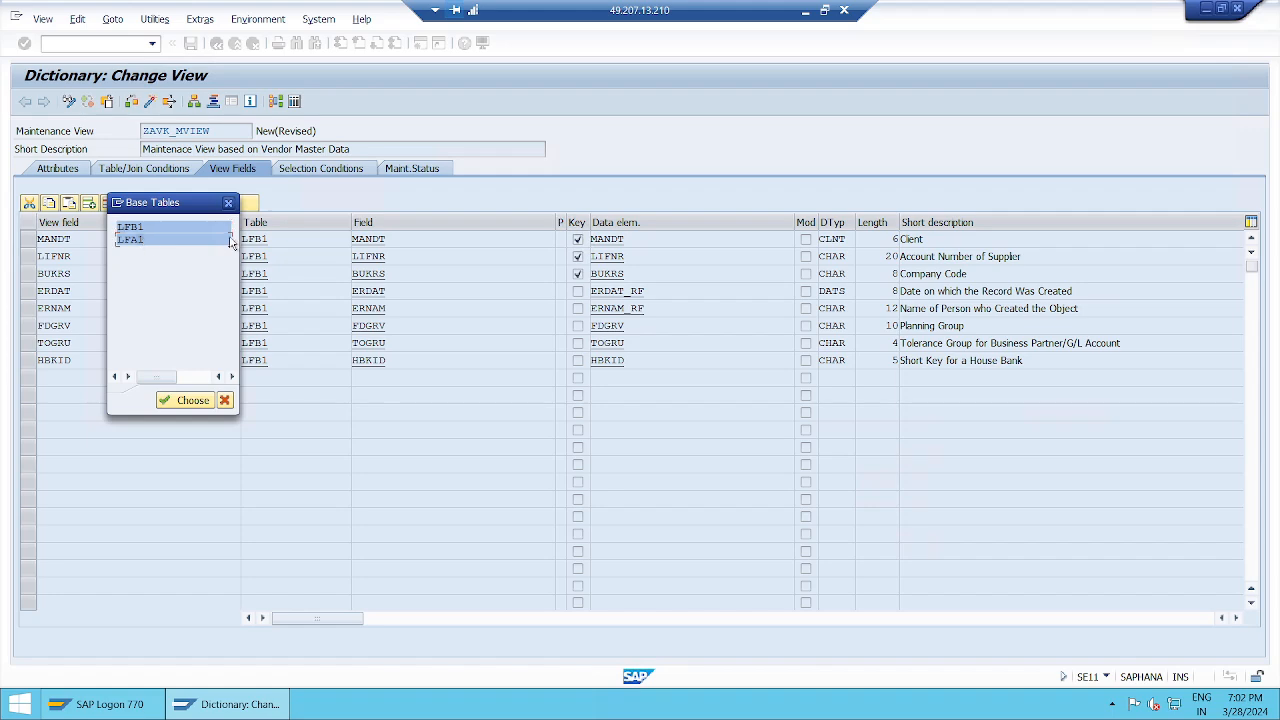
click(193, 400)
drag(341, 156, 890, 49)
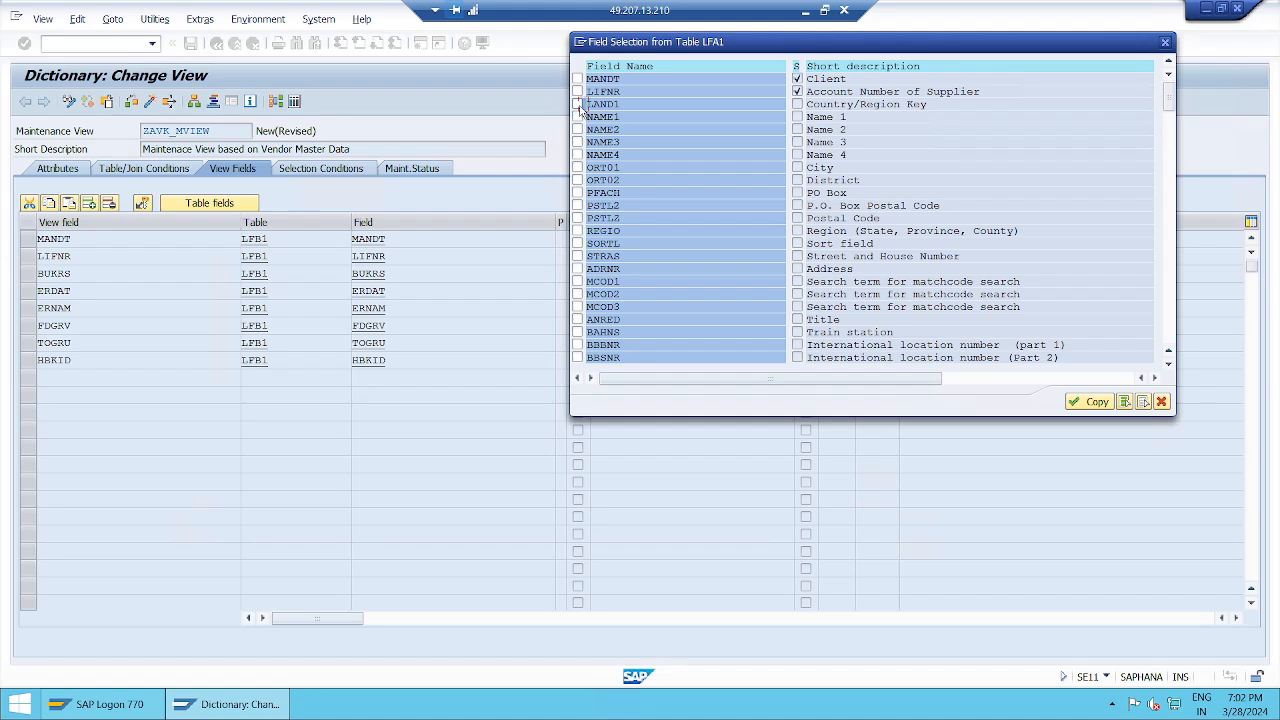
click(578, 104)
click(578, 117)
click(578, 168)
click(578, 180)
click(578, 218)
click(1088, 403)
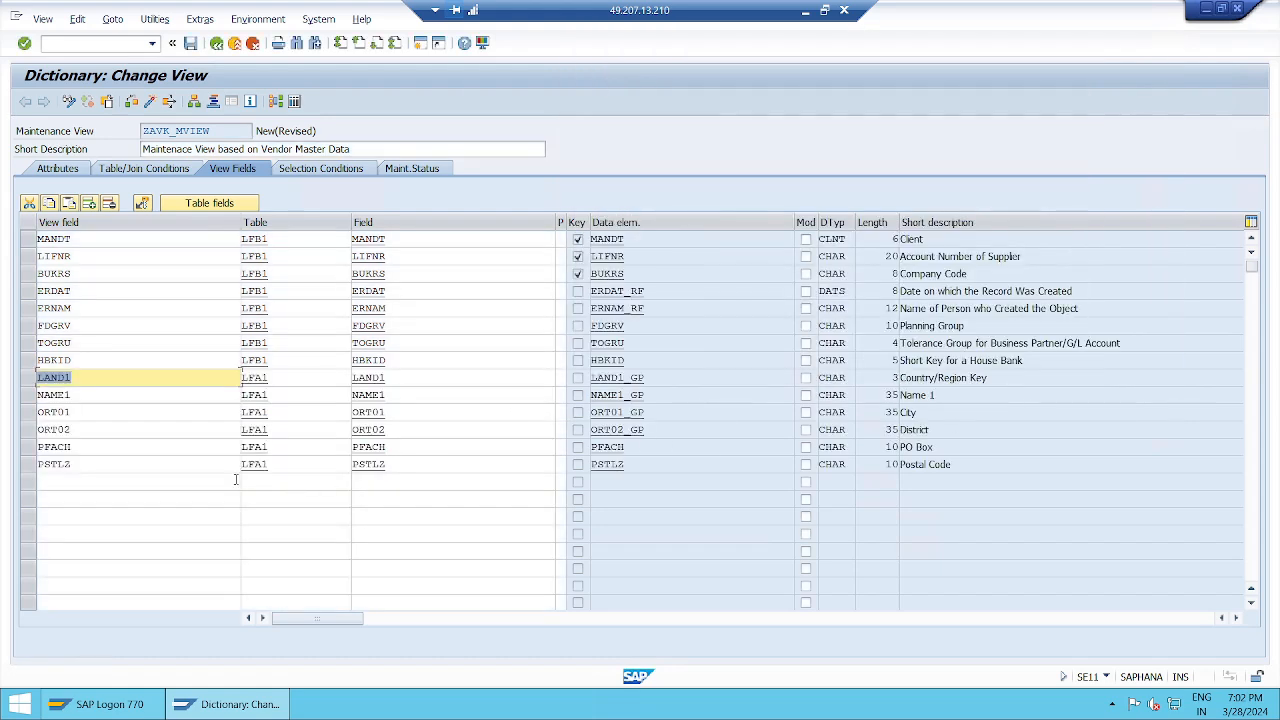
click(127, 461)
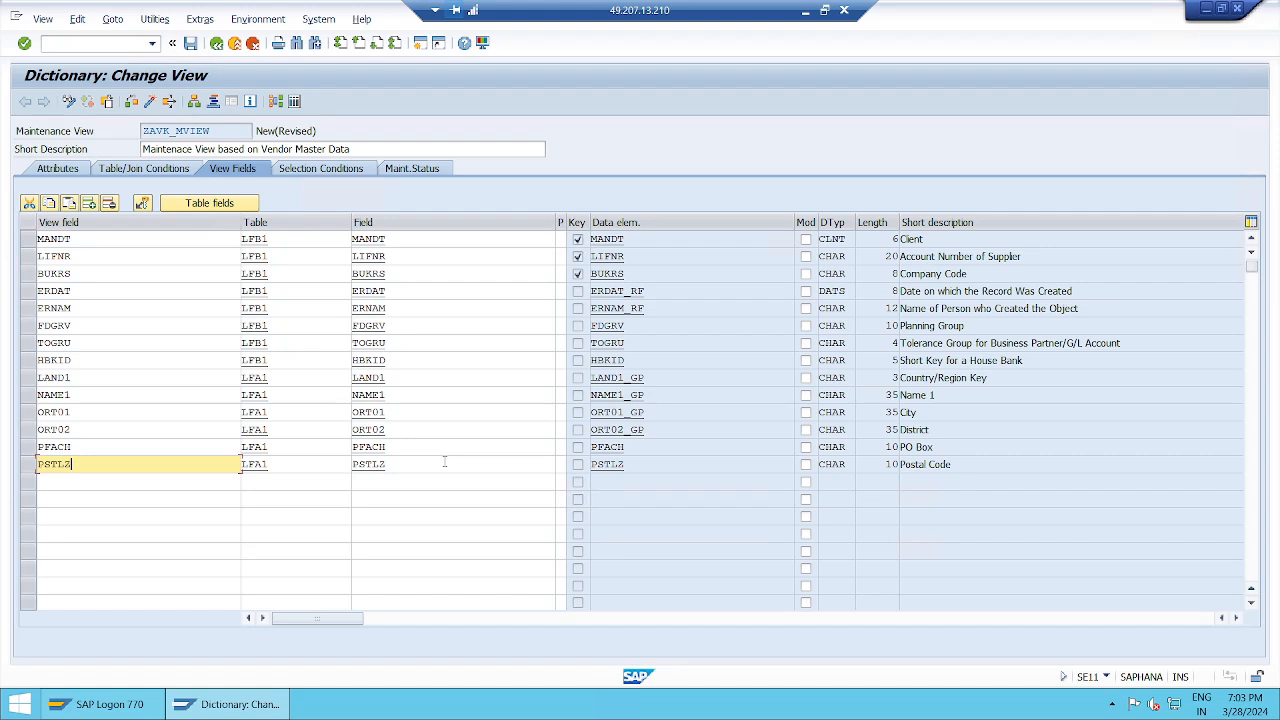
Save the view to package ZAVK_PACKAGE under the workbench request described as "Package for AVK objects"
click(191, 44)
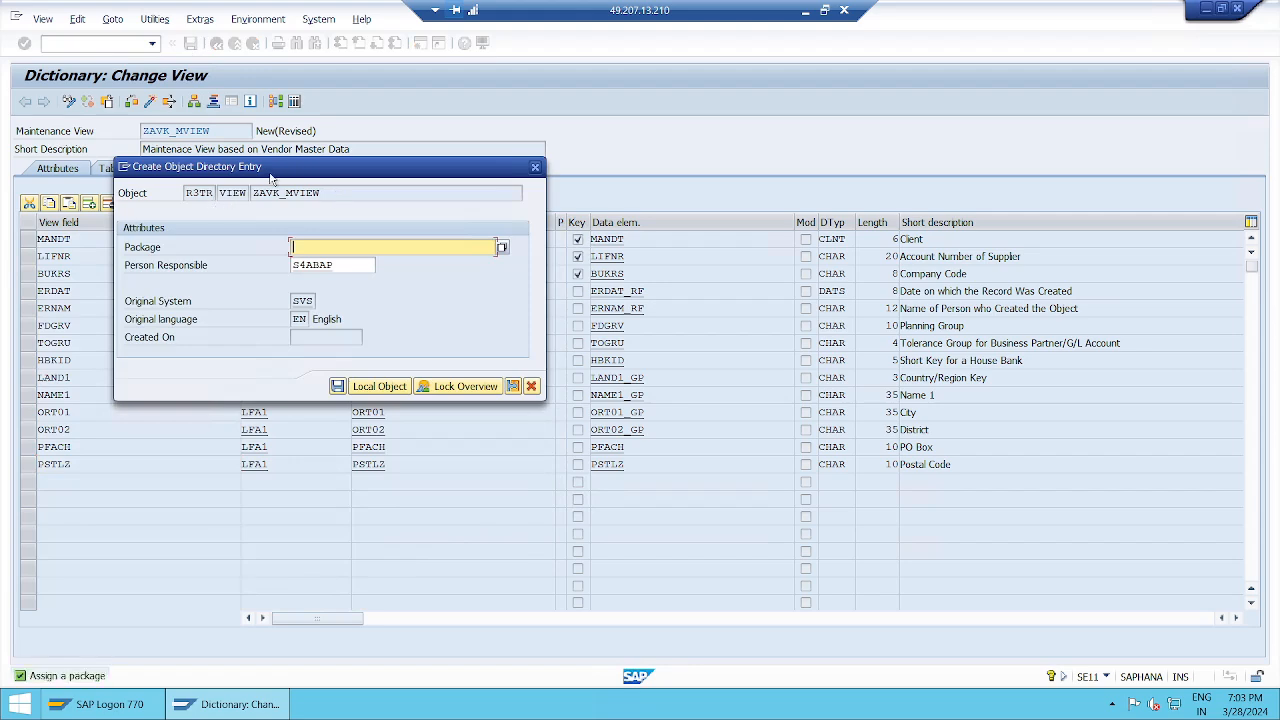
drag(331, 166, 605, 108)
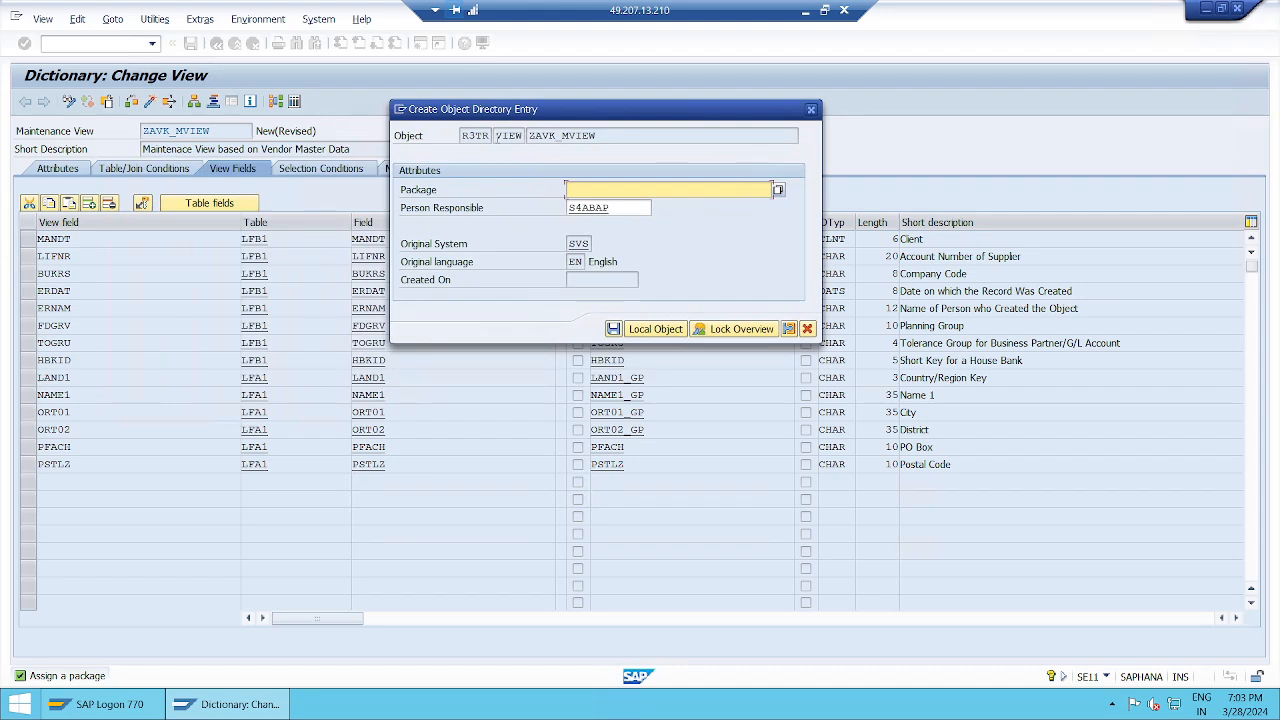
drag(495, 135, 530, 136)
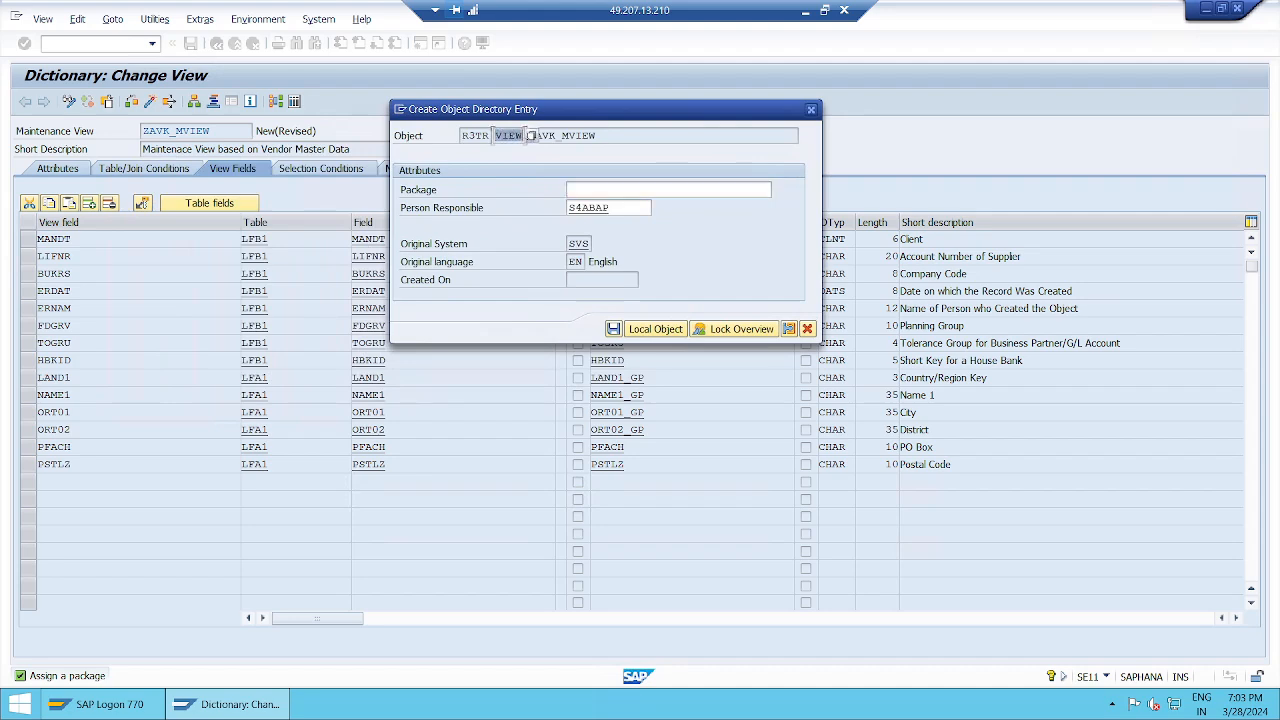
click(520, 138)
drag(495, 135, 527, 136)
click(530, 136)
click(620, 135)
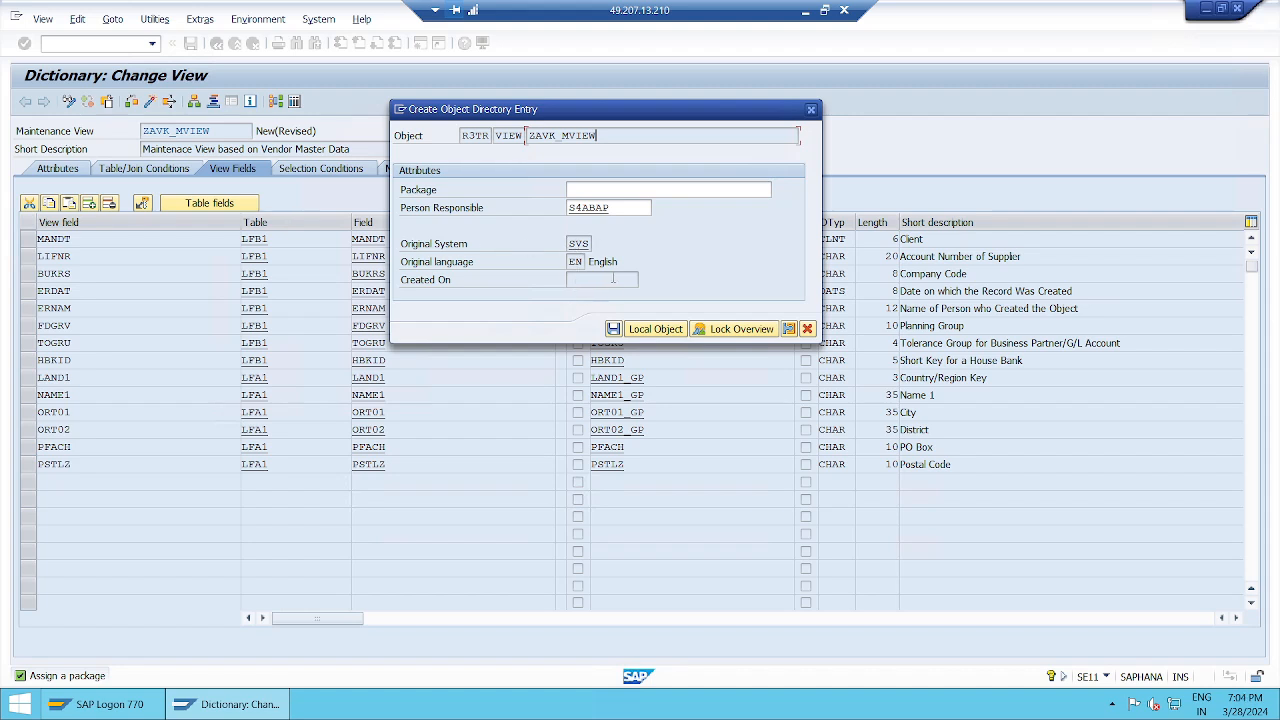
click(610, 189)
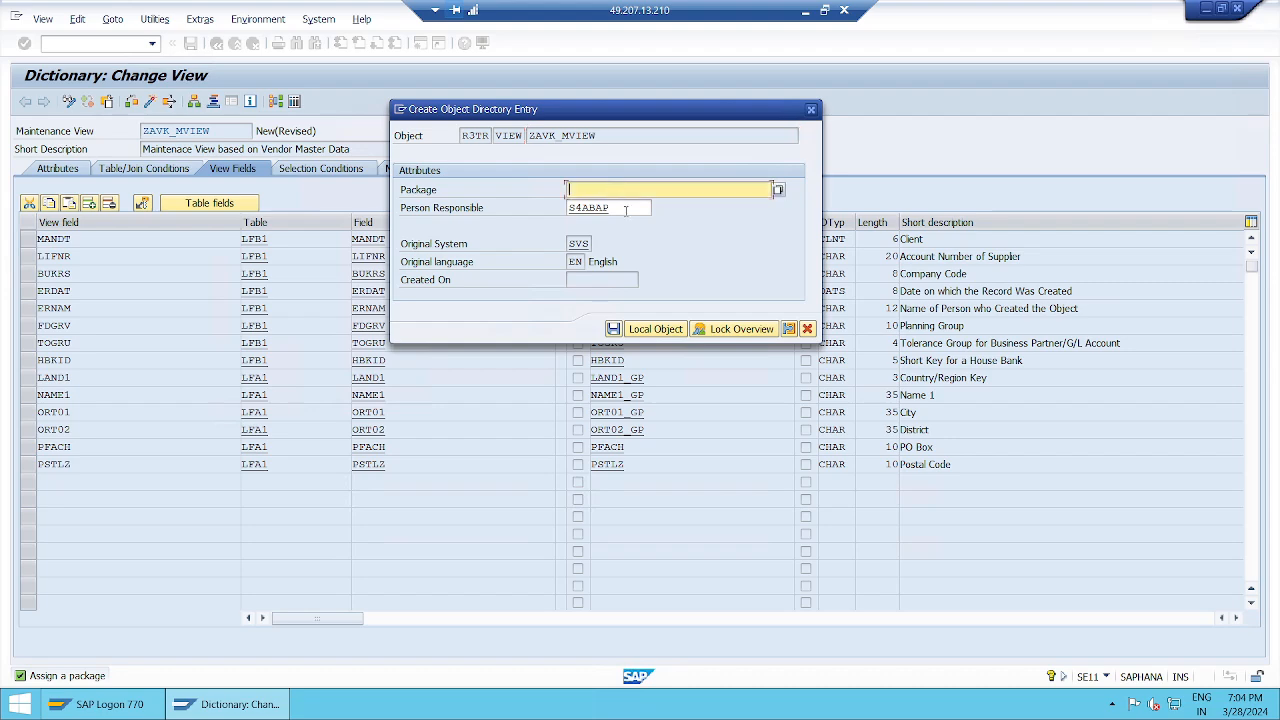
text(Z)
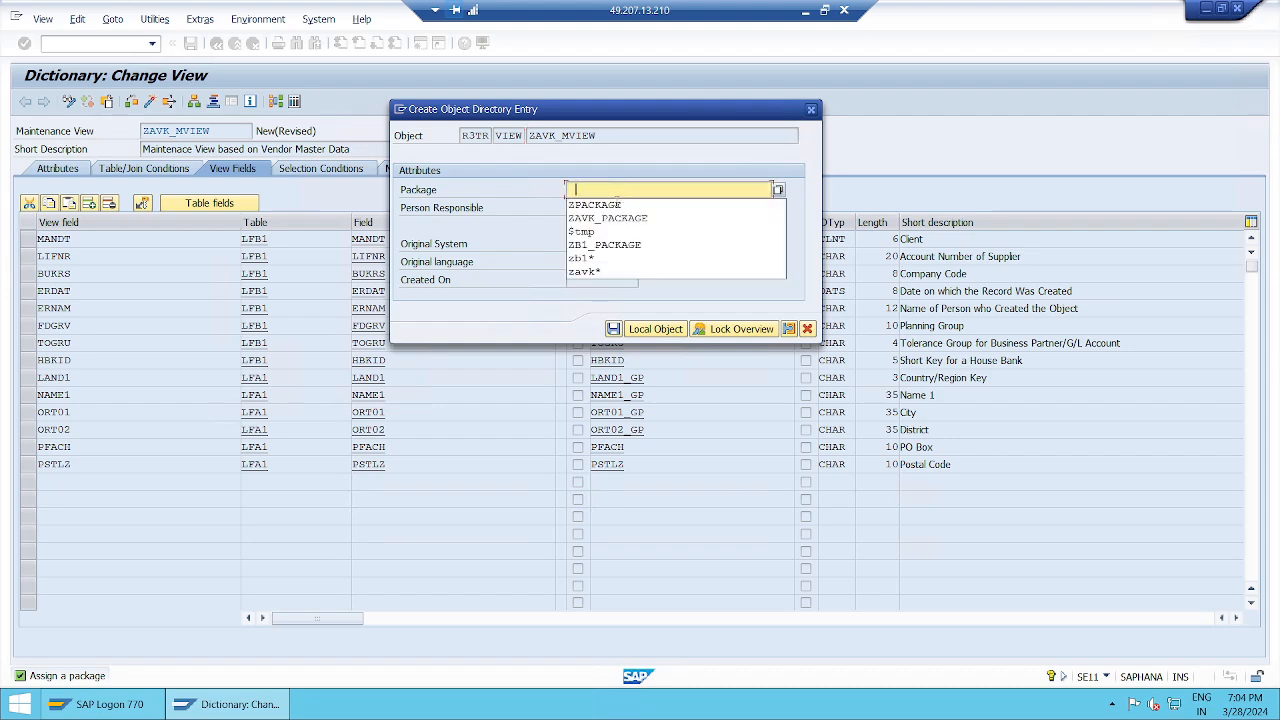
click(601, 222)
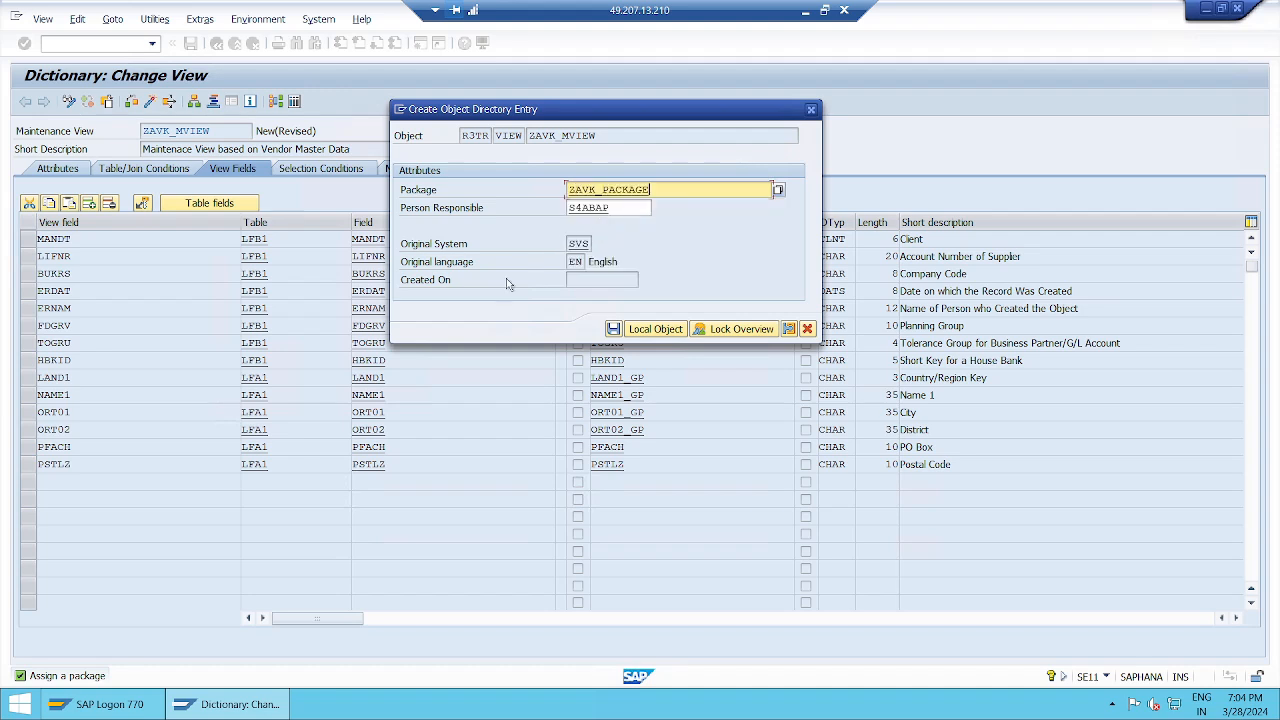
click(613, 329)
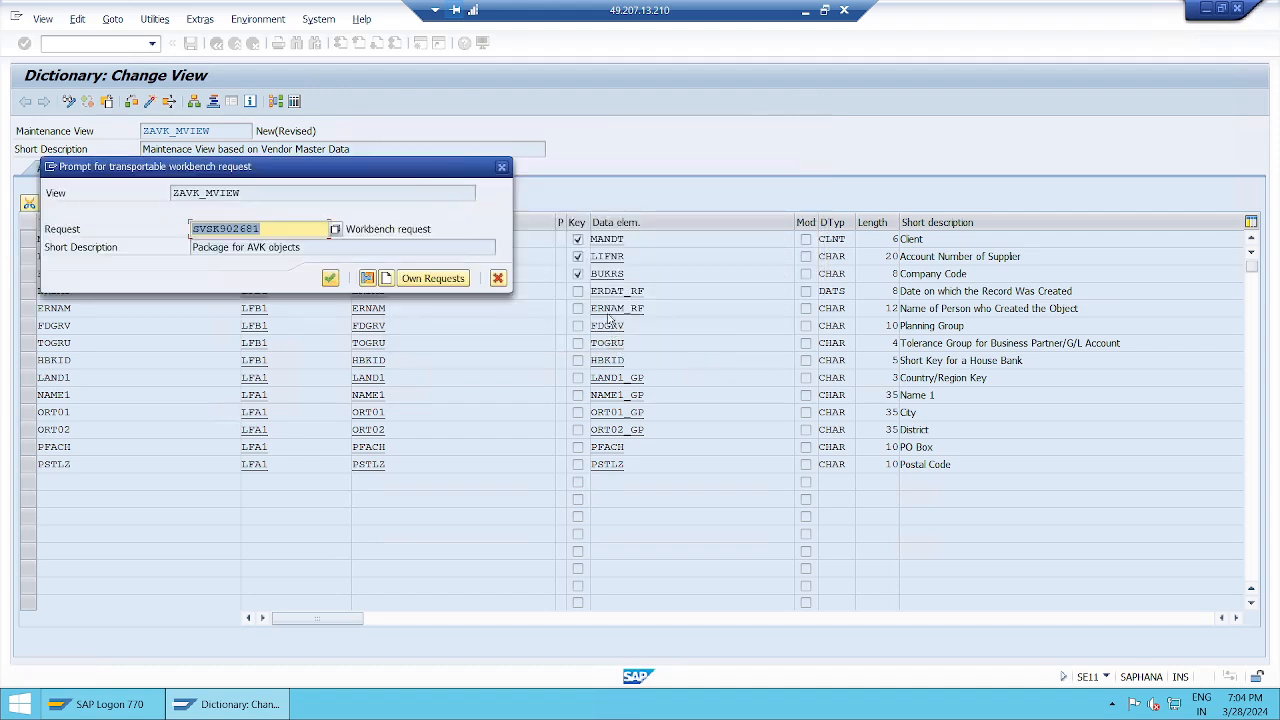
click(330, 278)
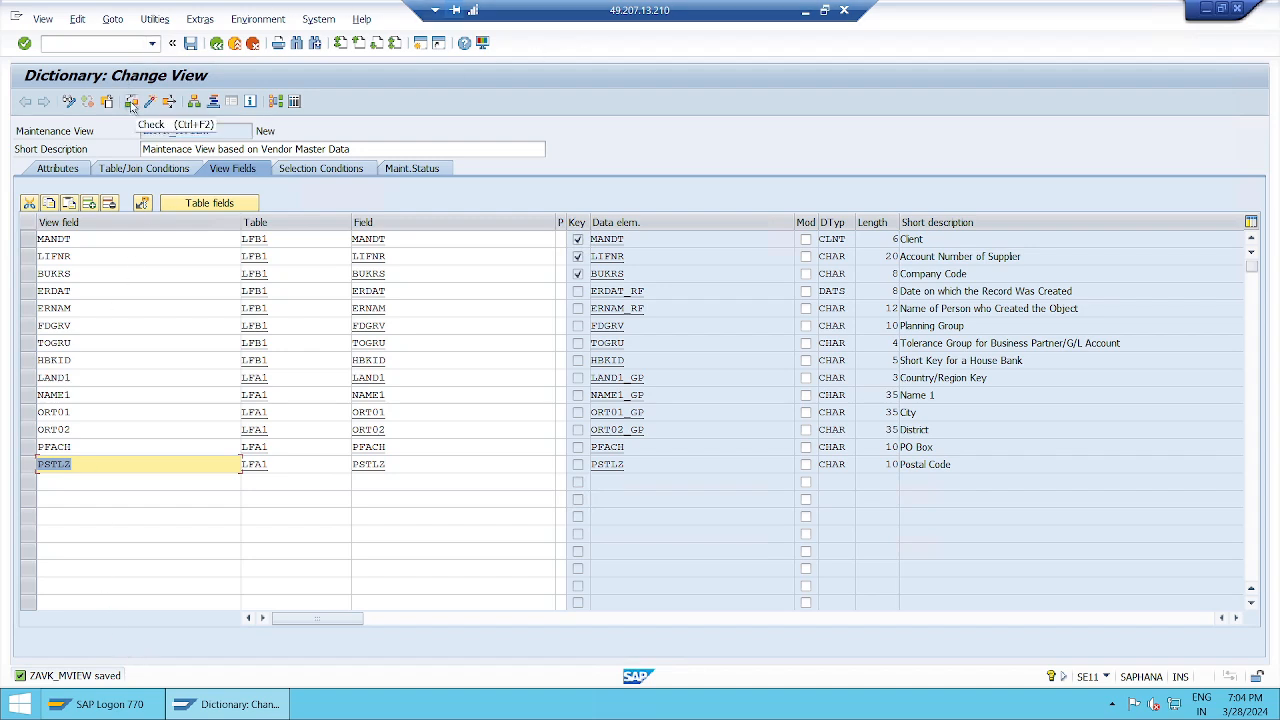
Check the maintenance view ZAVK_MVIEW for inconsistencies and activate it
click(131, 104)
click(131, 104)
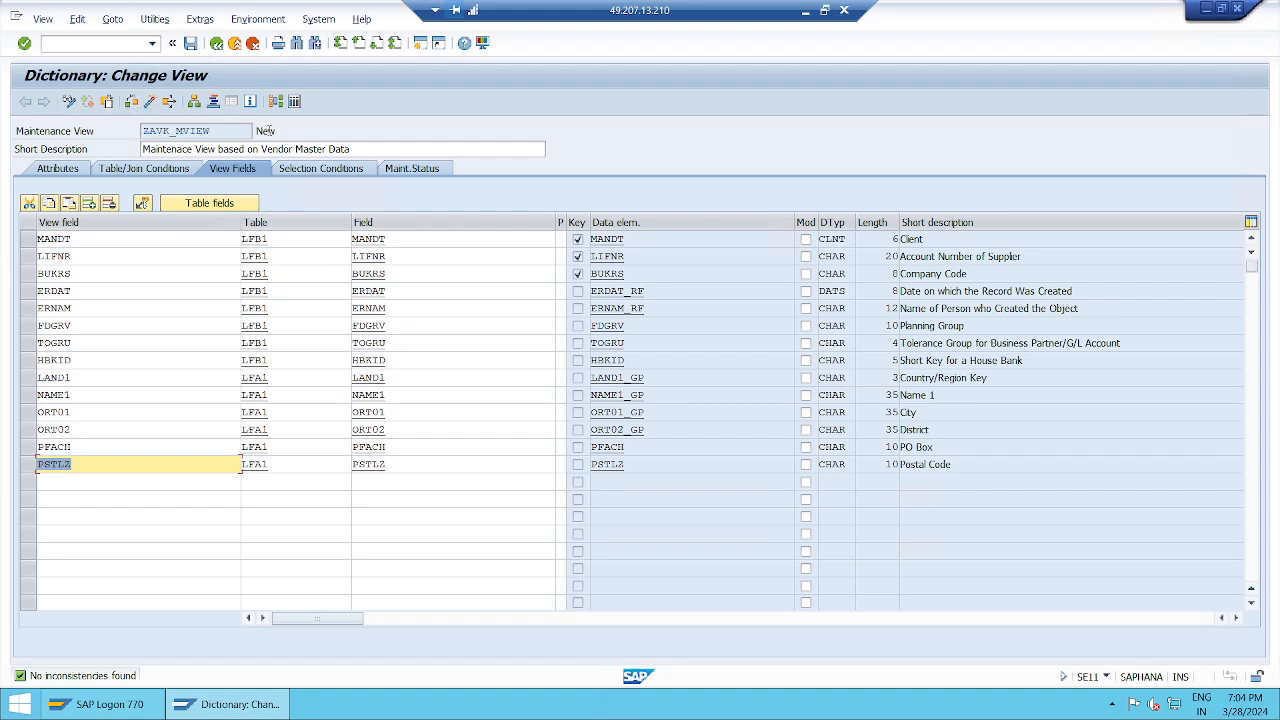
drag(279, 128, 254, 125)
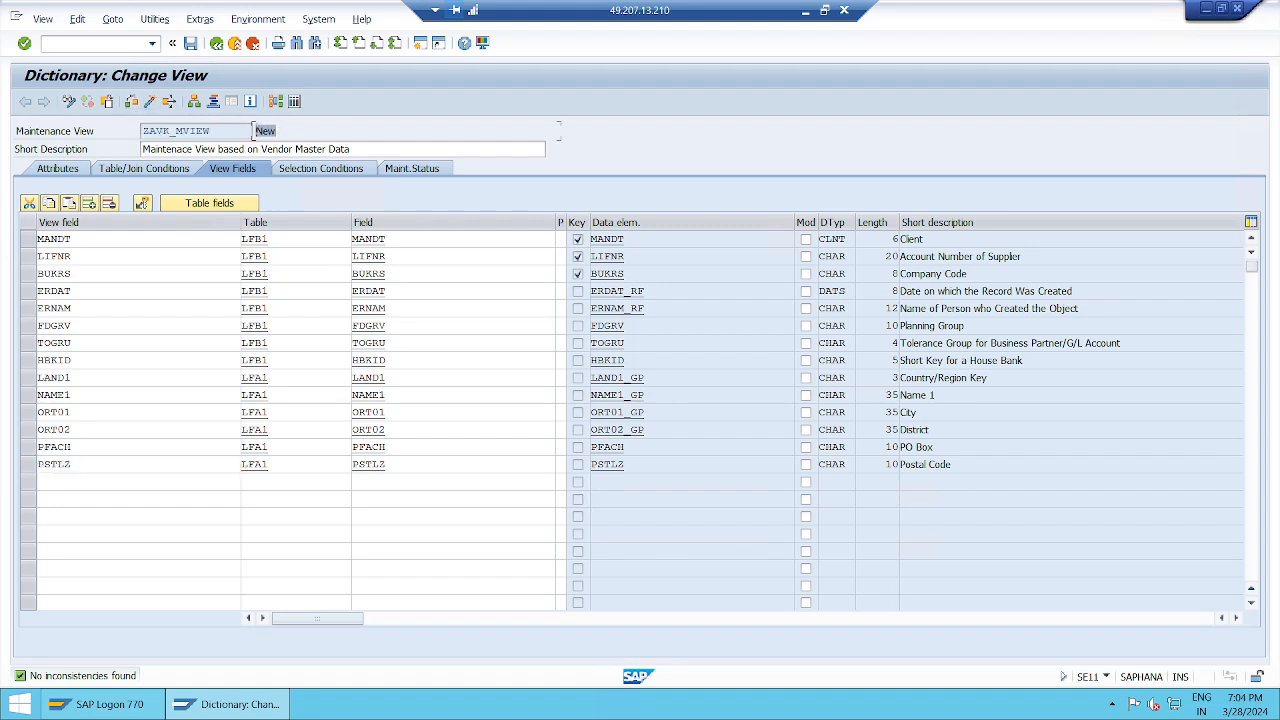
click(255, 129)
click(150, 102)
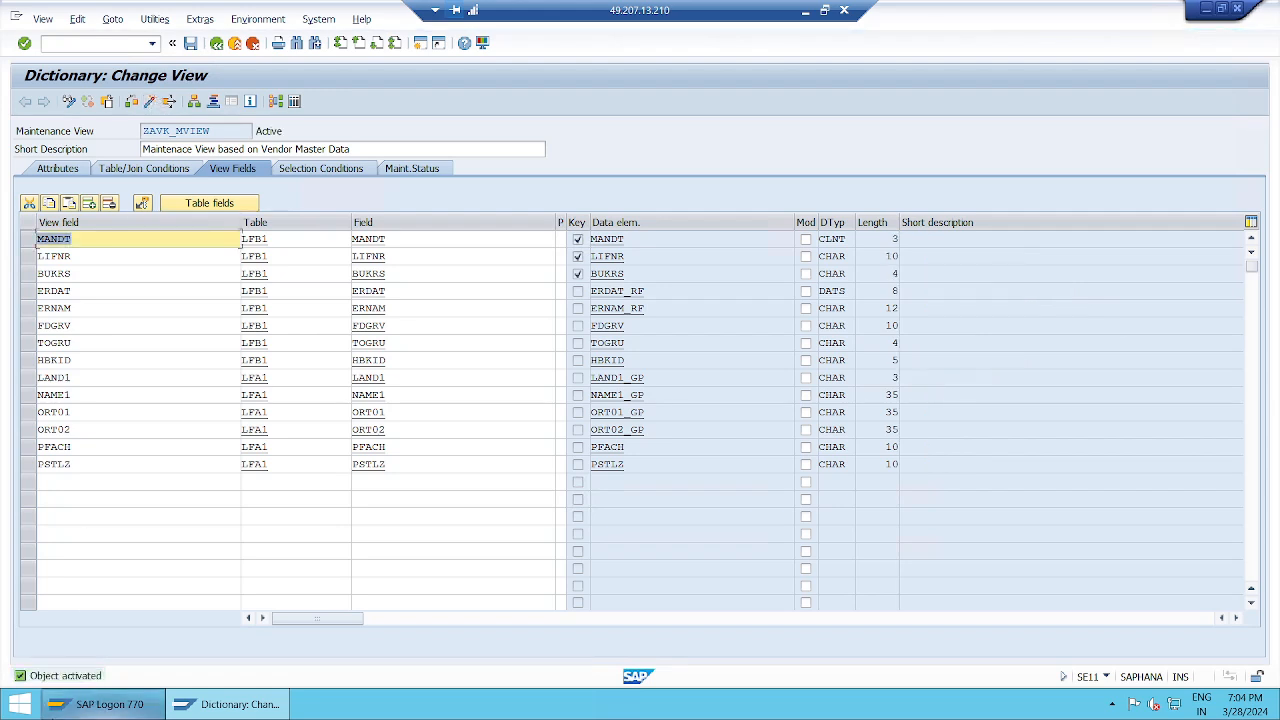
click(93, 244)
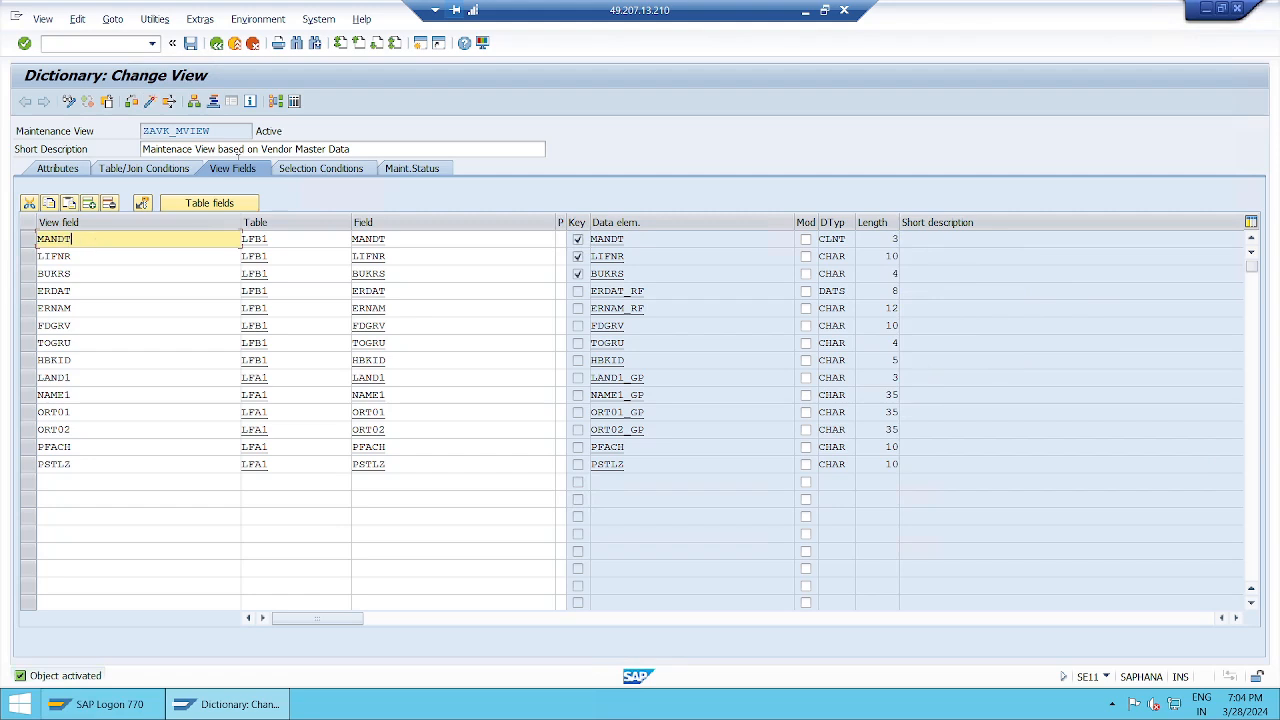
drag(287, 131, 255, 131)
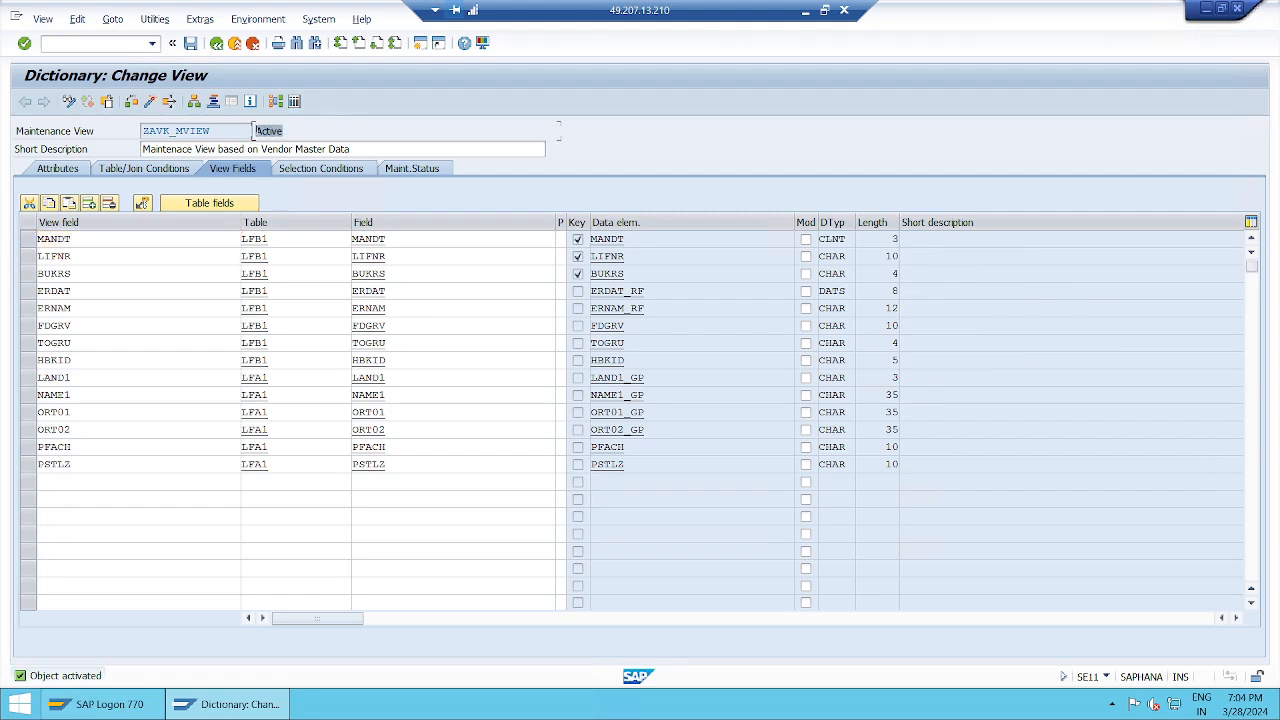
click(255, 132)
Switch to the Notepad session notes, complete the last bullet as "click on view fields tab", start another bullet and save
click(805, 11)
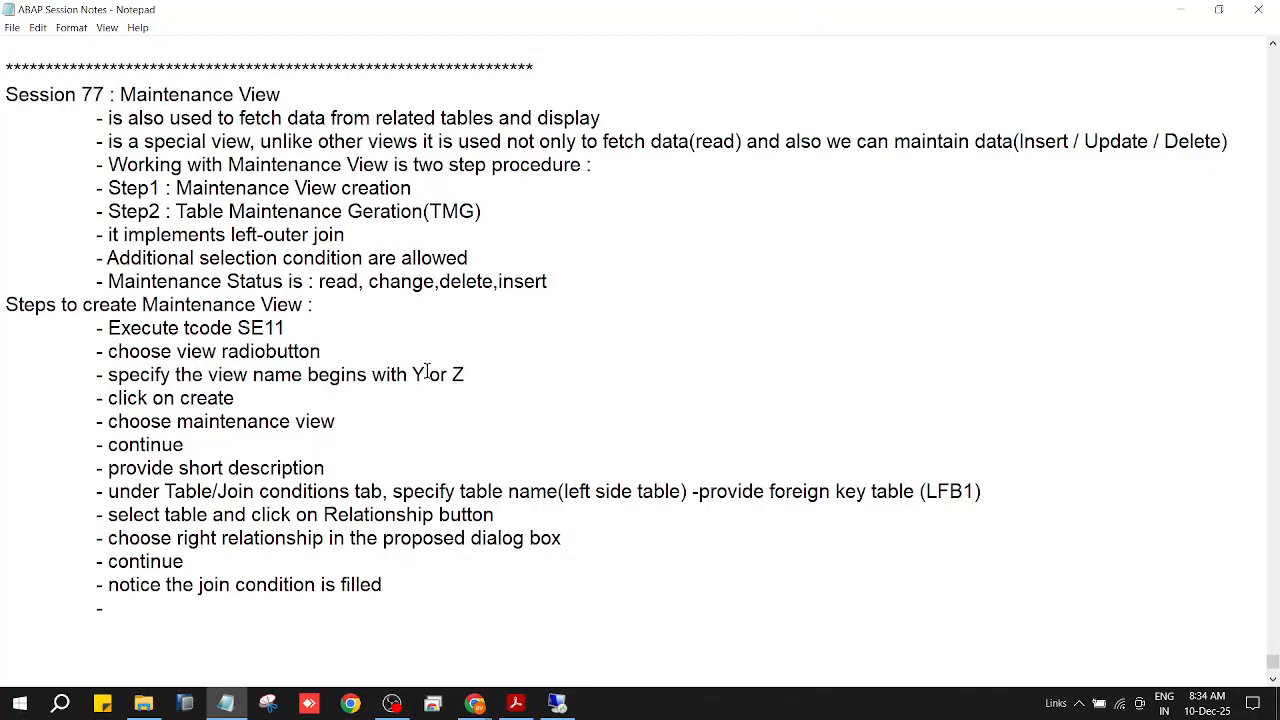
scroll(380, 546, down, 3)
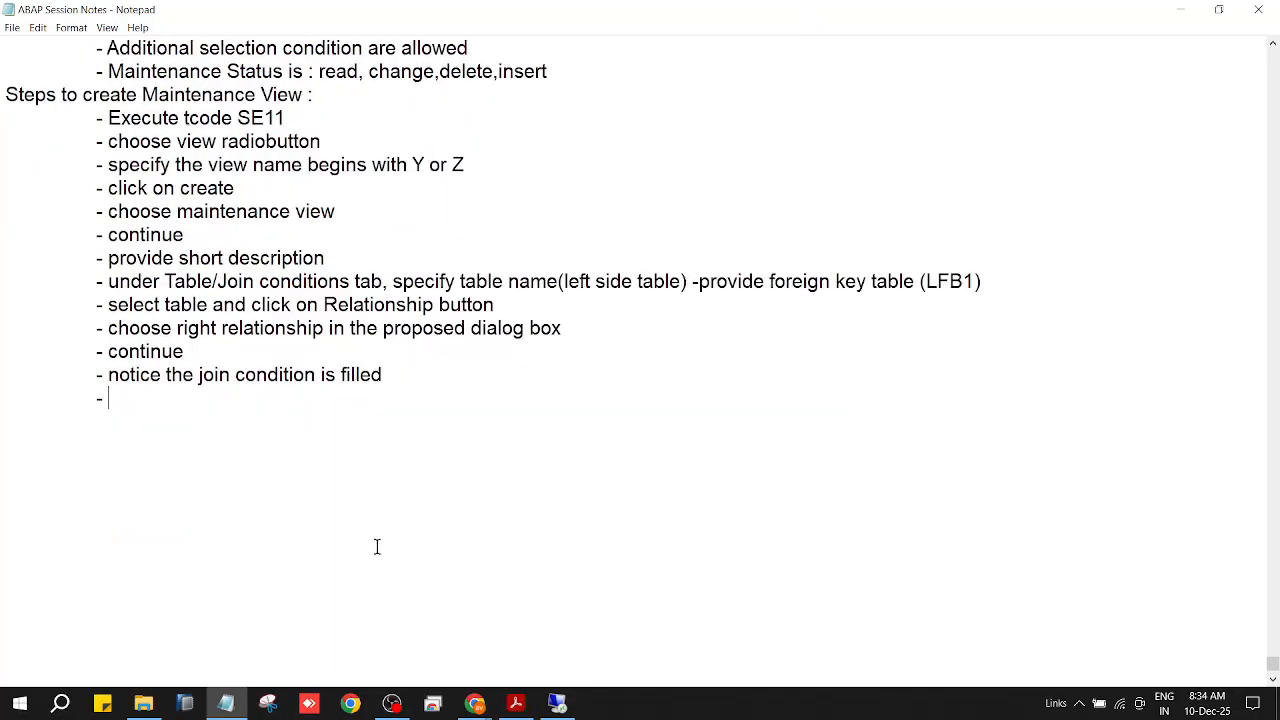
click(16, 36)
click(20, 94)
text(click)
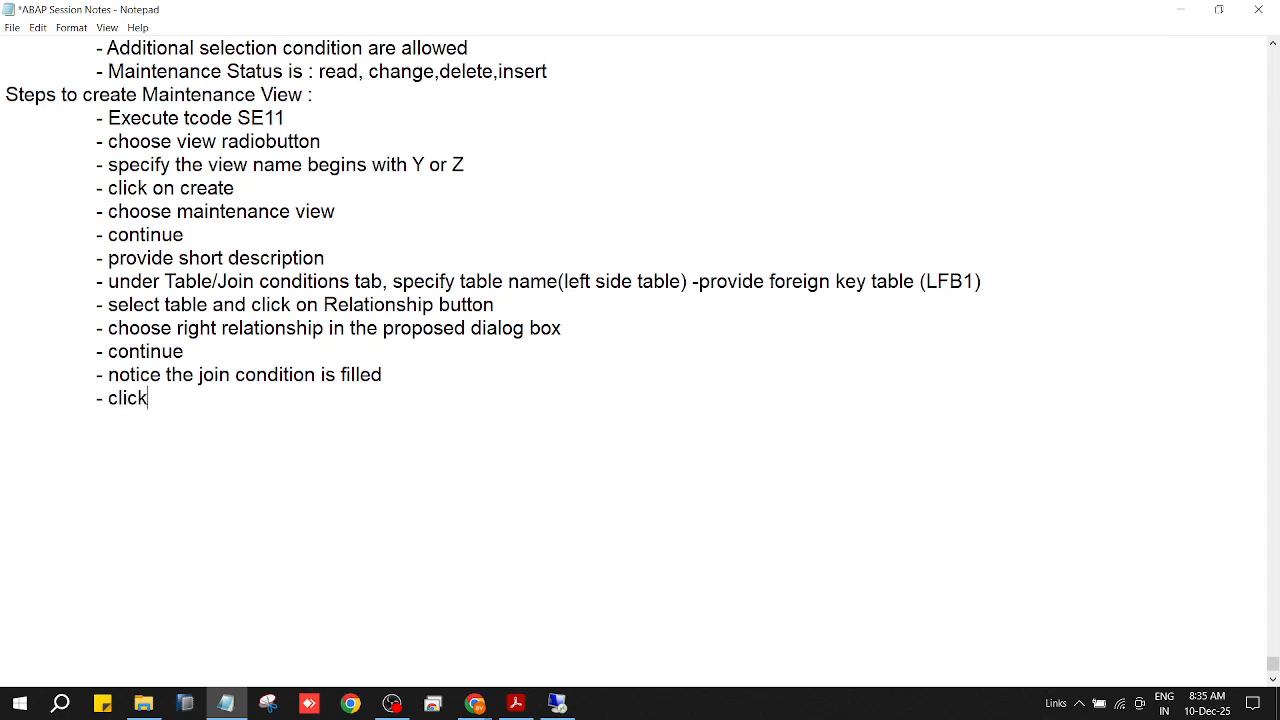
text( on view)
key(BackSpace)
key(BackSpace)
text(iew fields)
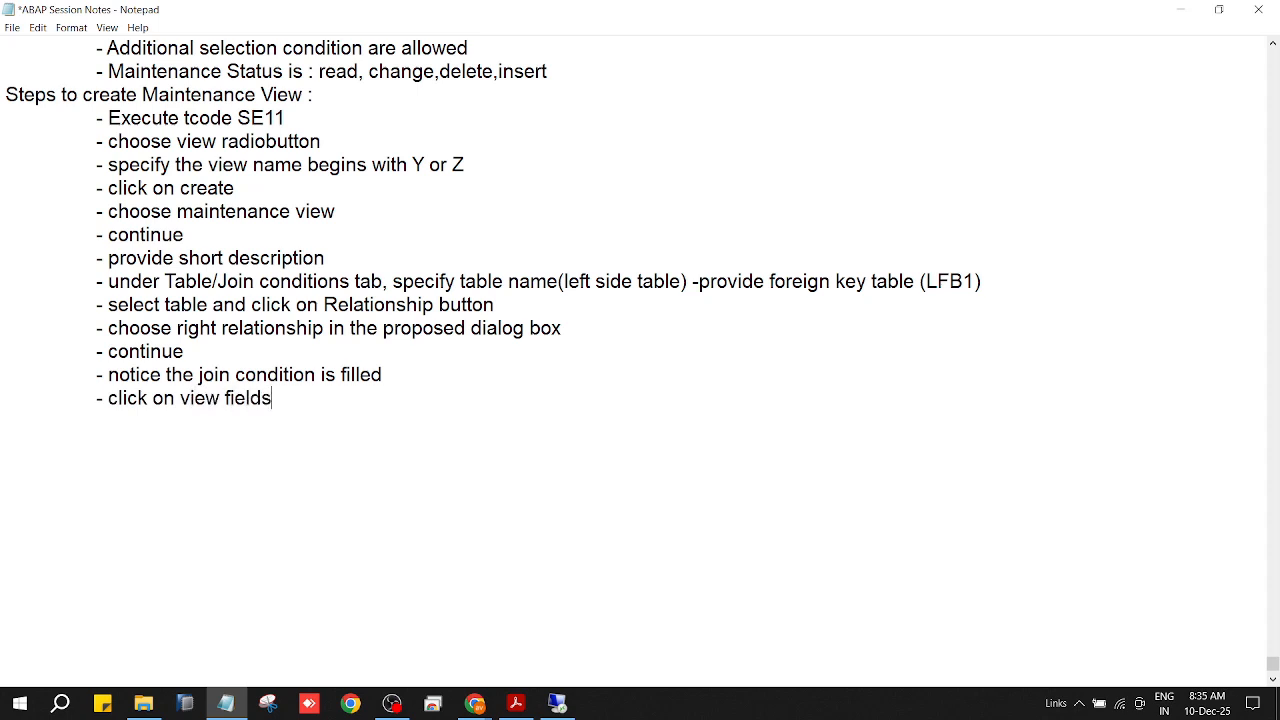
text( tab -)
key(ctrl+s)
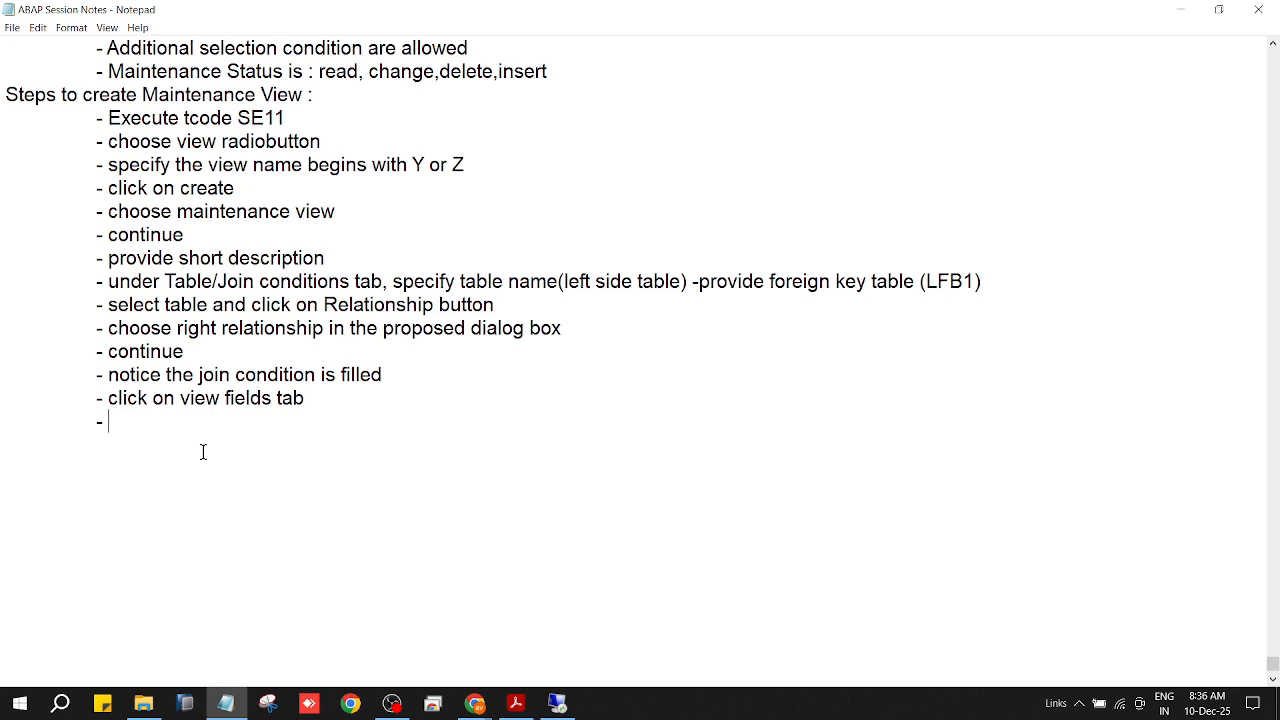
Write the bullet "notice that system proposed fields from left side table (because of left-outer join)" and start another bullet
text(notice)
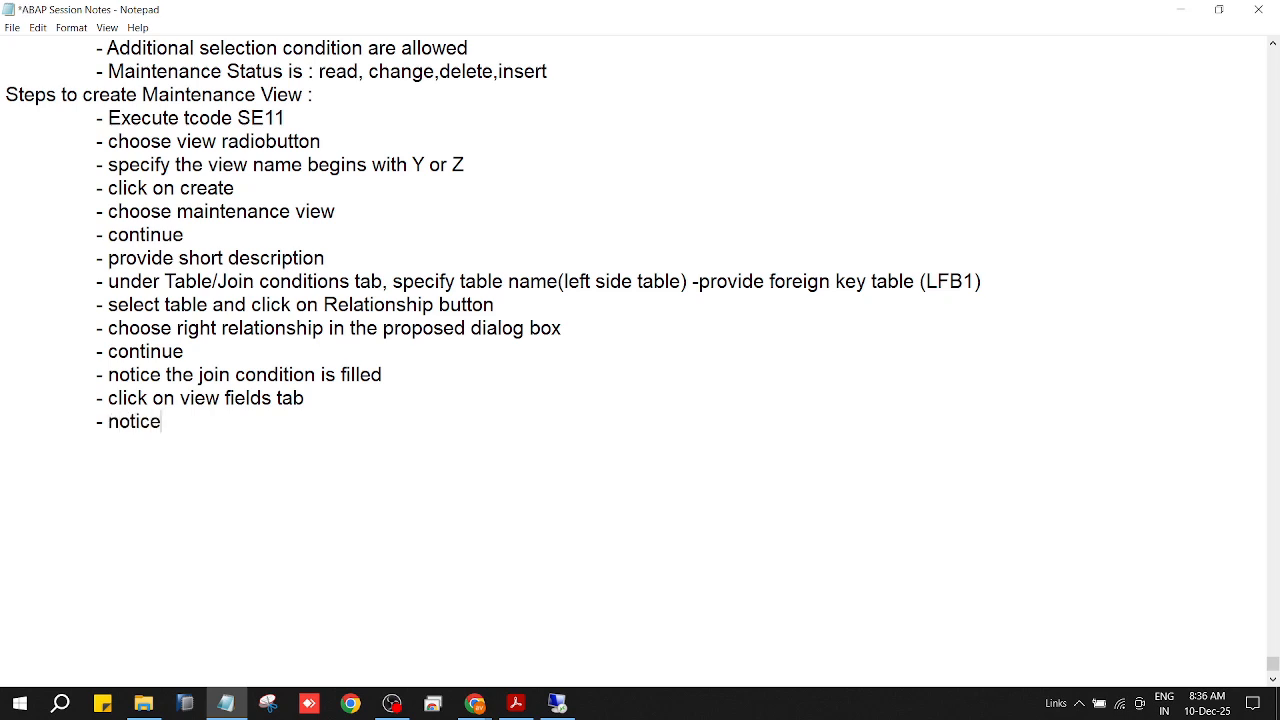
text( that system pro)
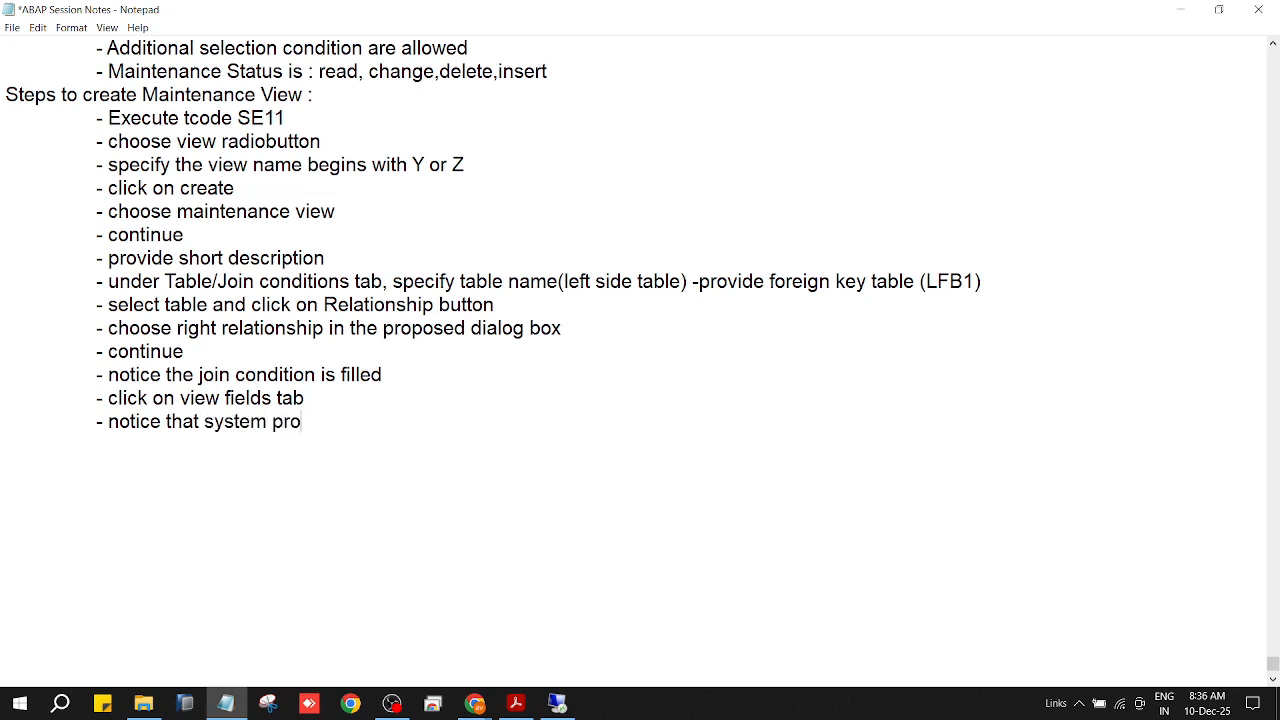
text(posed fields )
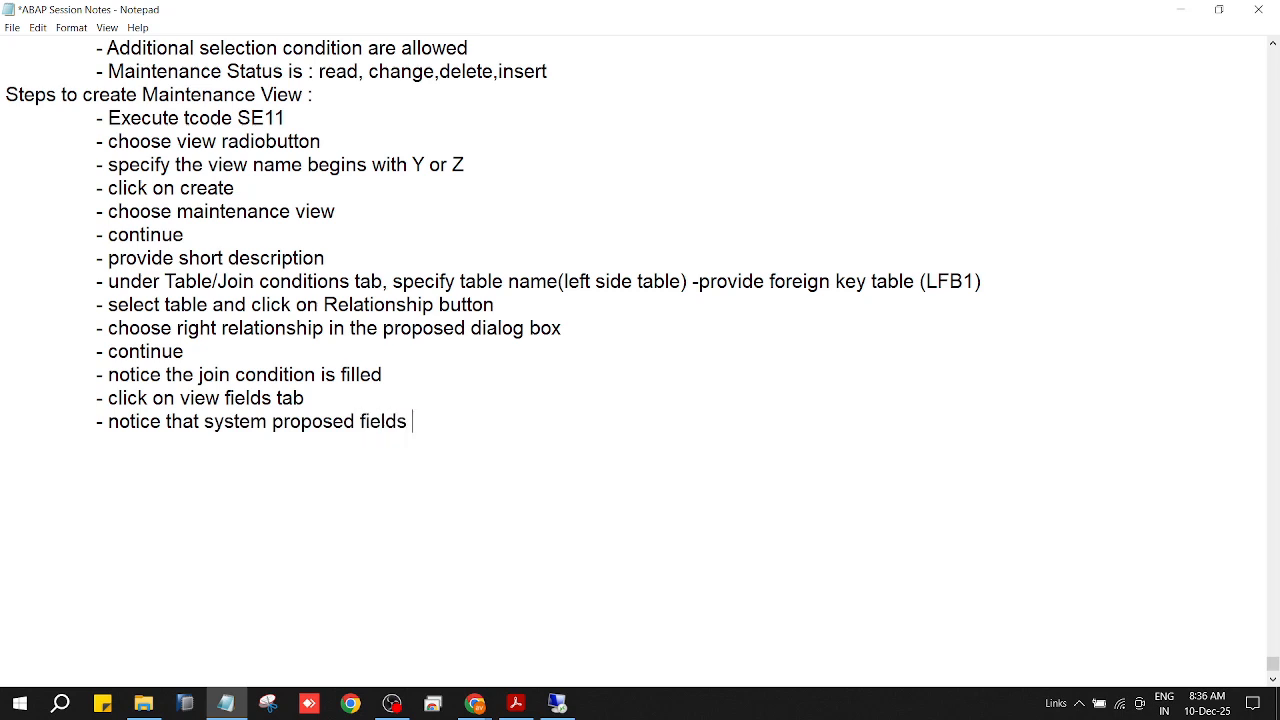
text(from left side tabl)
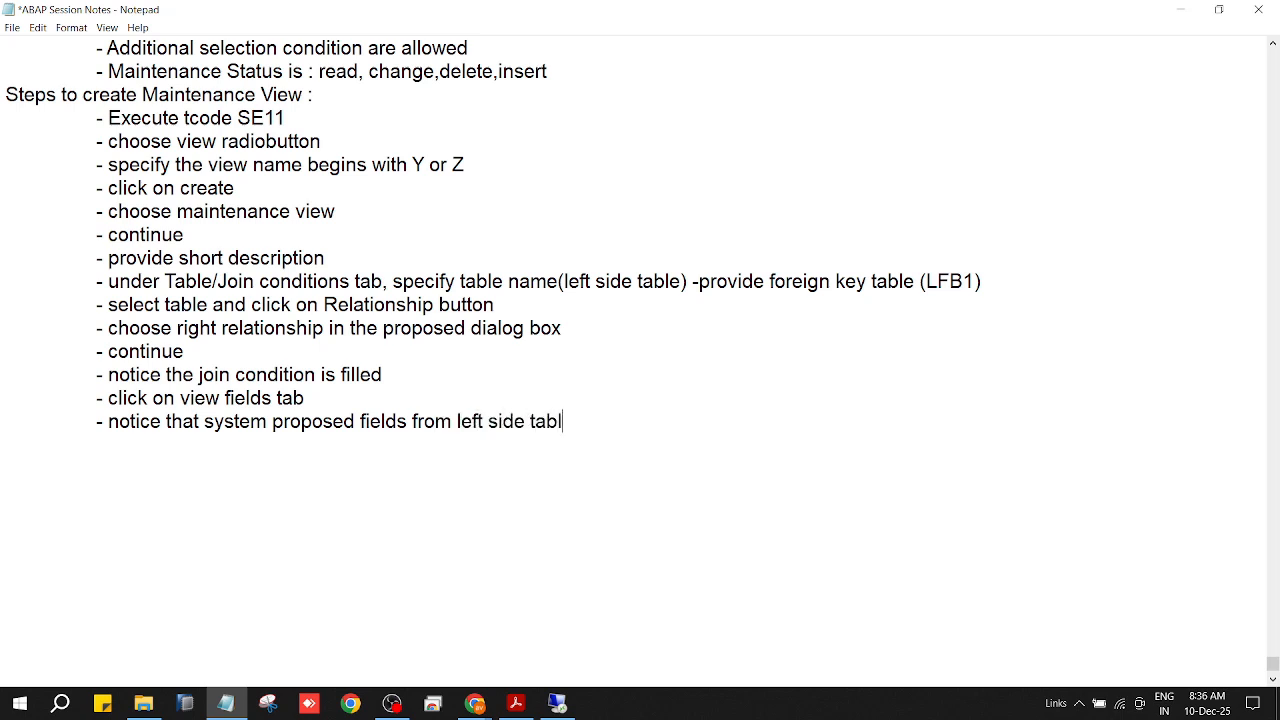
text(e (because of l)
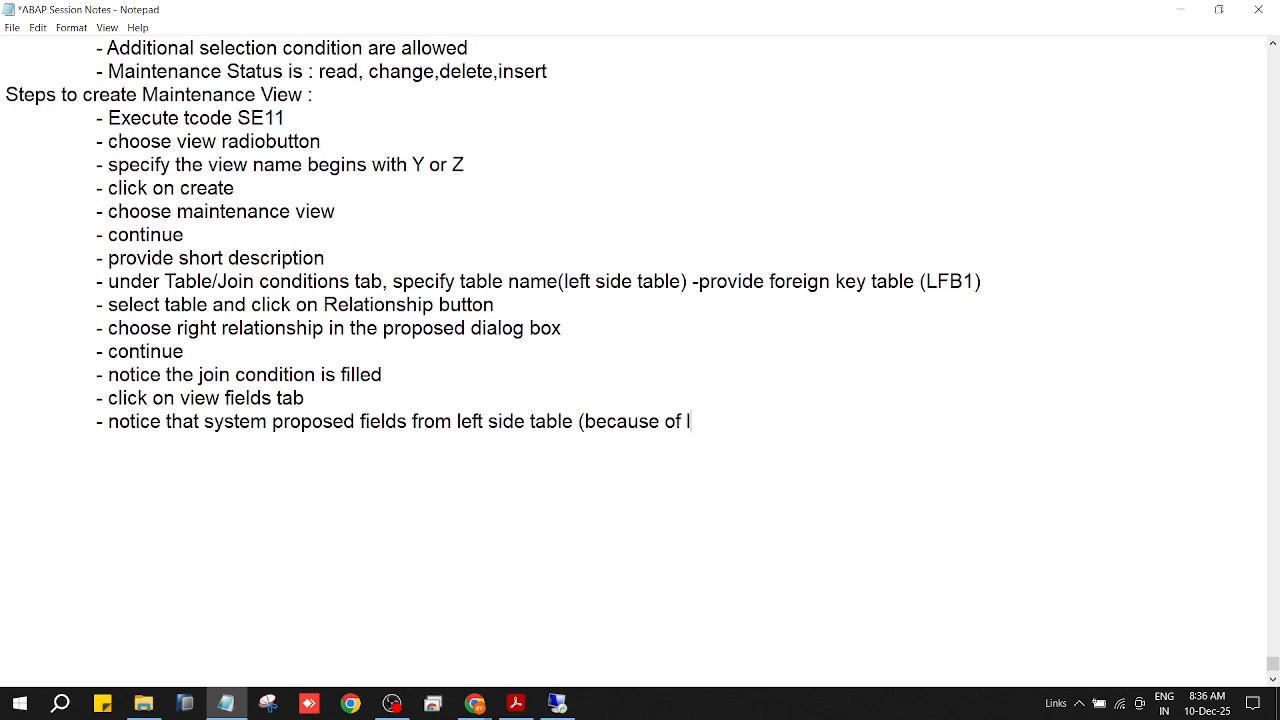
text(eft-outer join))
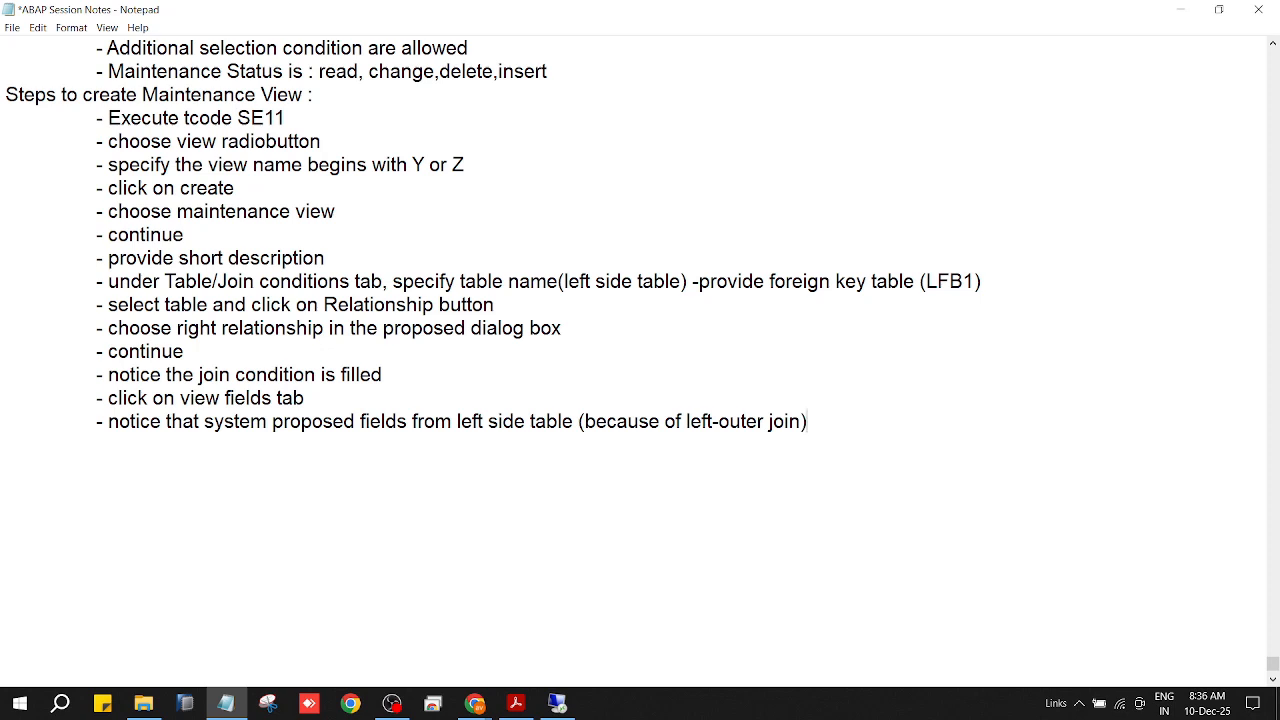
key(Return)
key(Tab)
text(-)
Switch to the SAP session and review the join conditions and field list of ZAVK_MVIEW
click(558, 706)
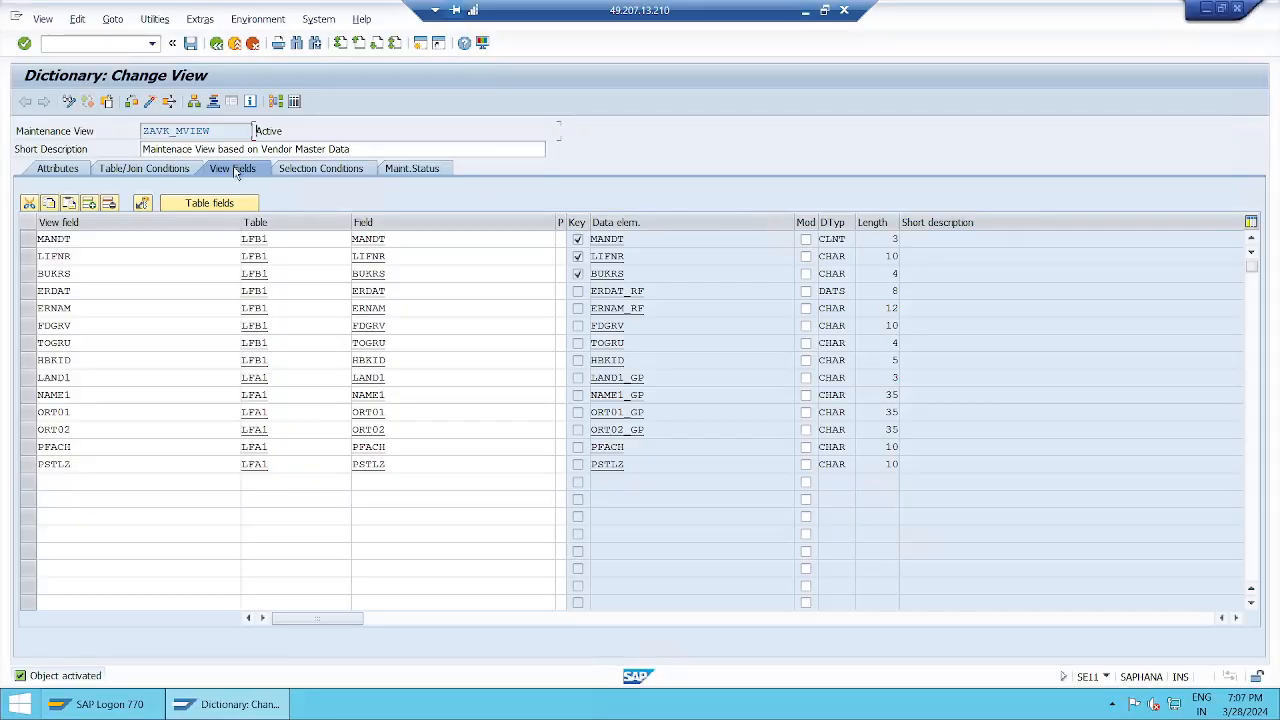
click(143, 168)
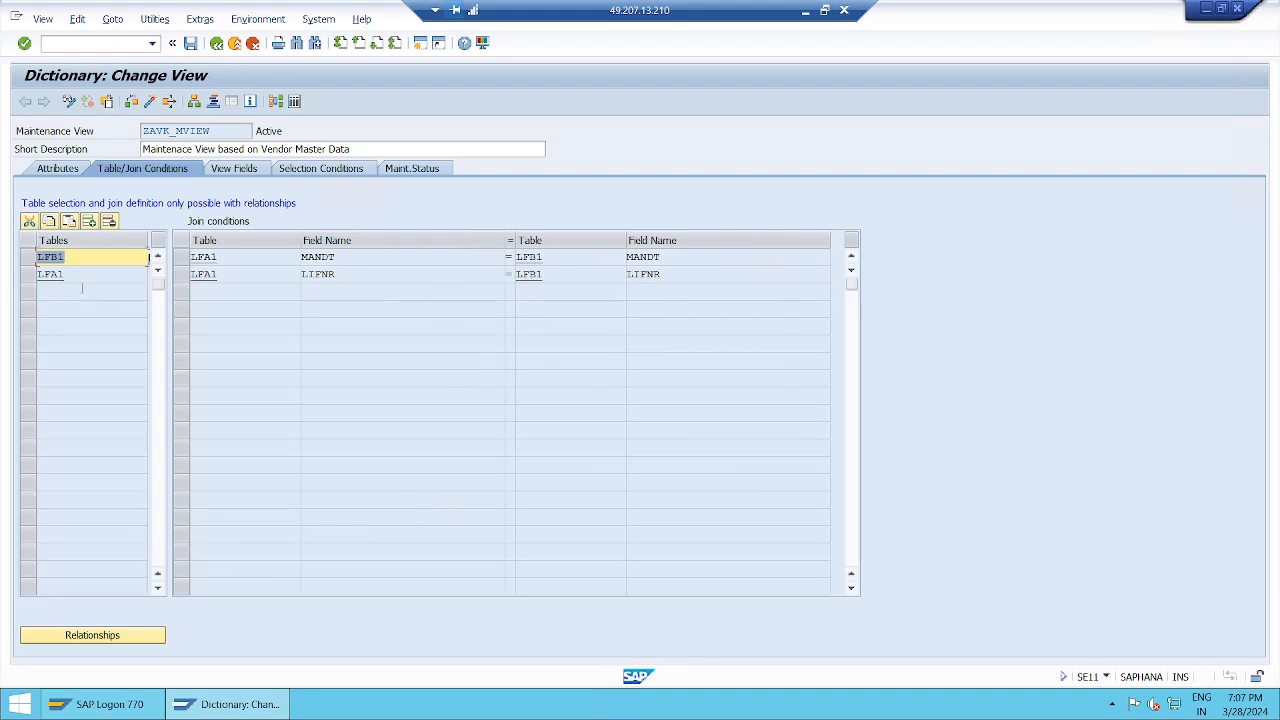
click(254, 170)
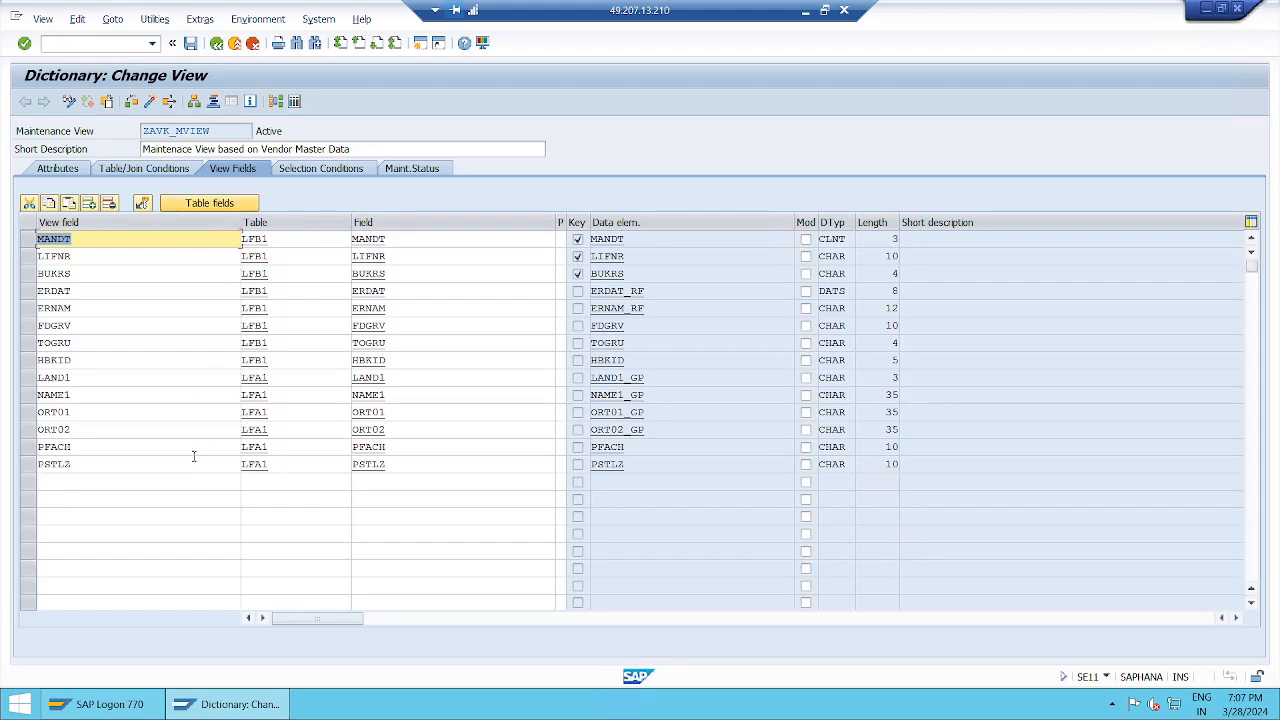
Return to the Notepad notes, insert "key" before "fields" in the system-proposed fields bullet, and save the file
click(805, 10)
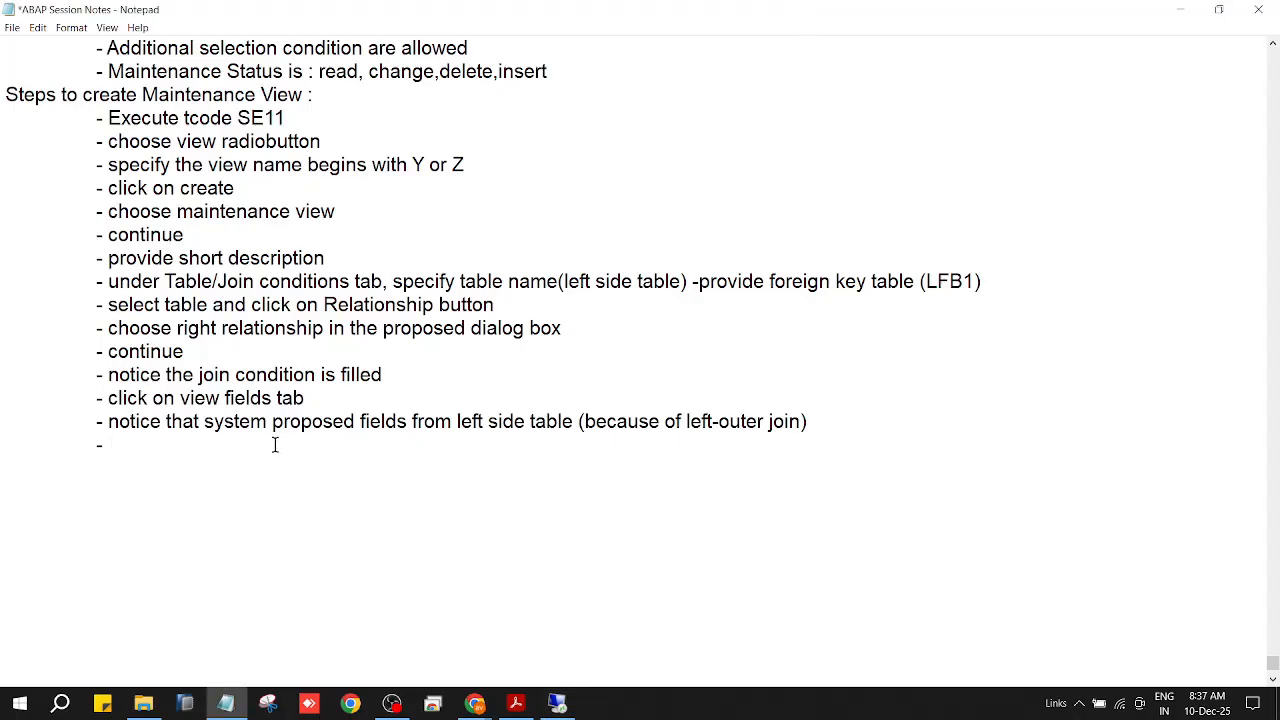
click(361, 421)
text(ke)
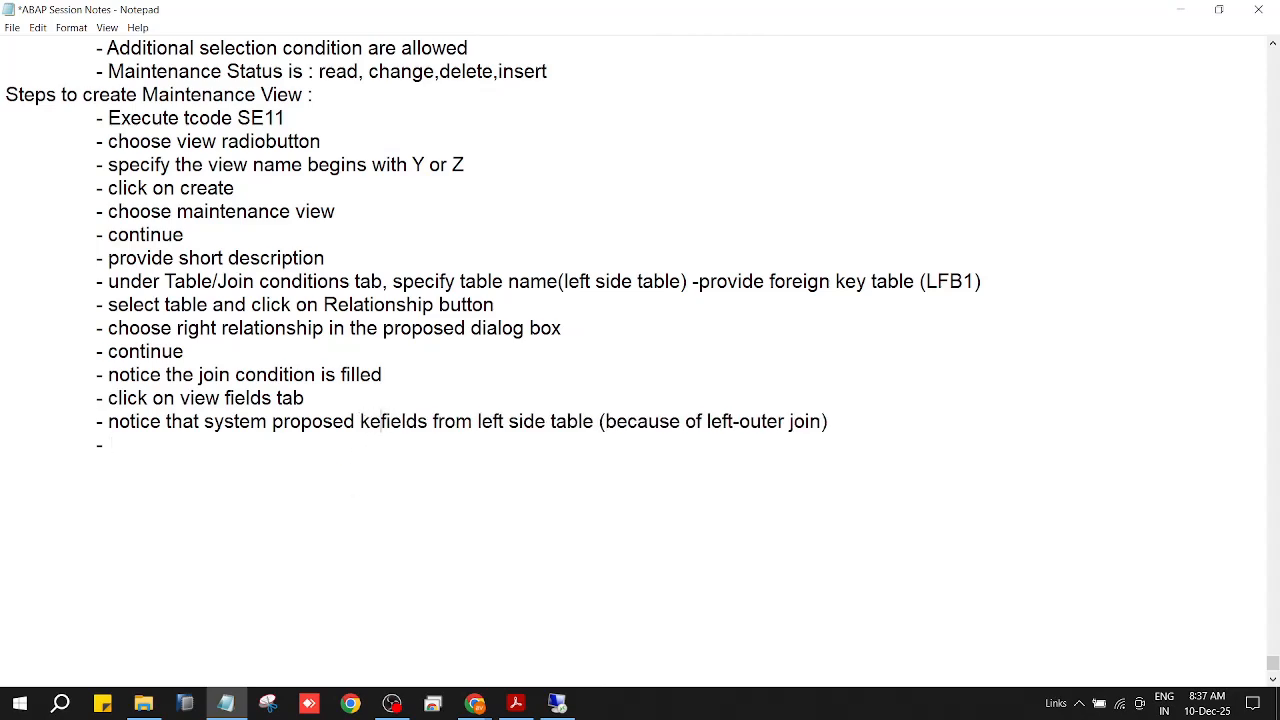
text(y)
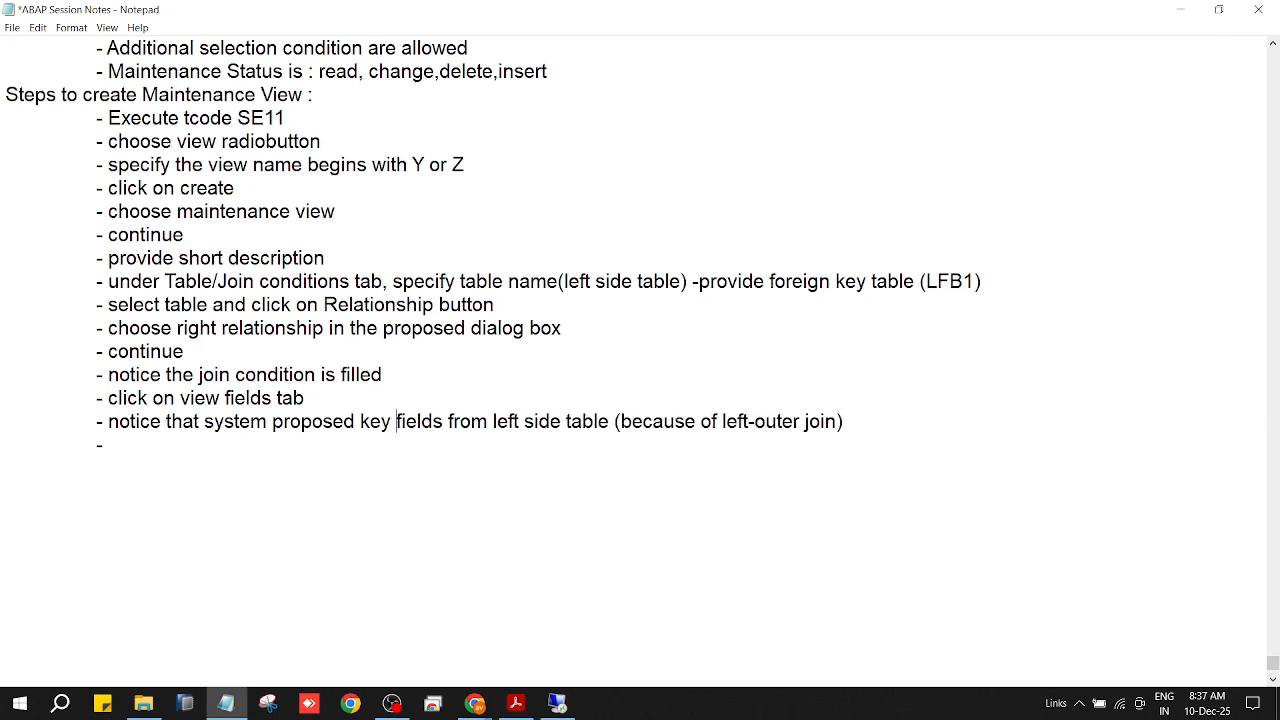
click(158, 445)
key(BackSpace)
key(ctrl+s)
Write the bullet "add other additional key fields from right side table" and start another empty bullet below it
text(add other ad)
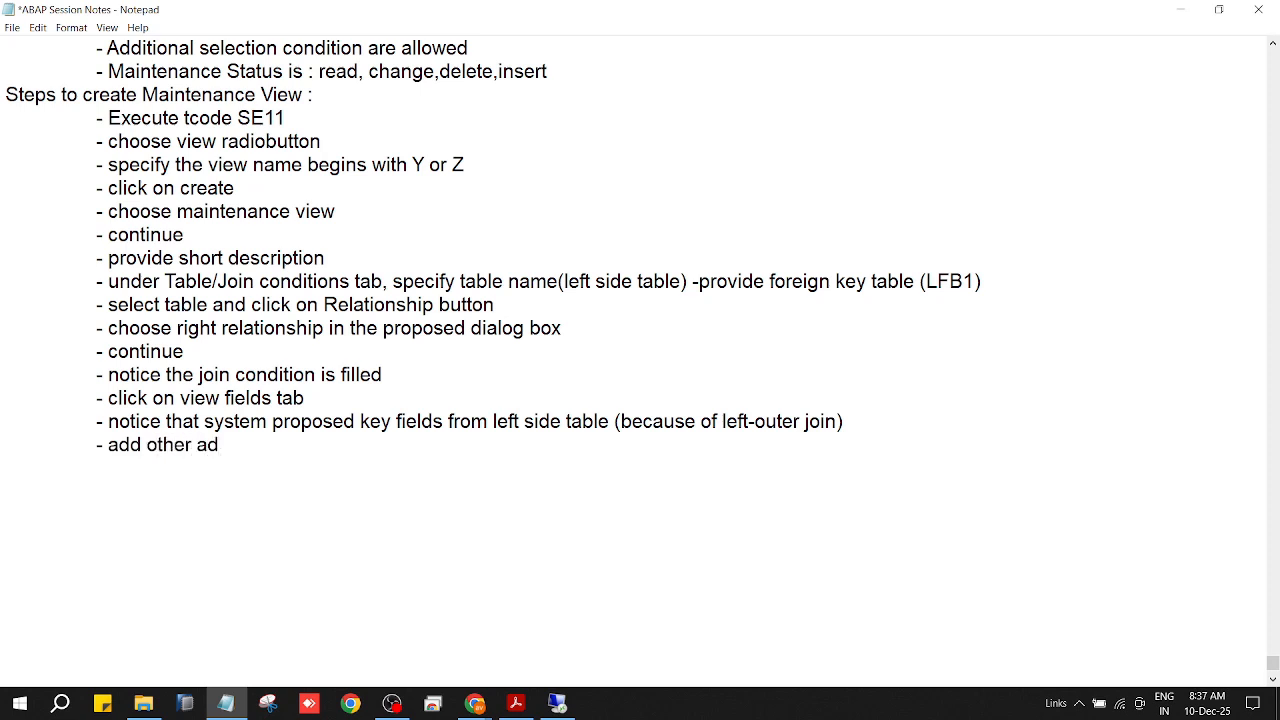
text(ditional key )
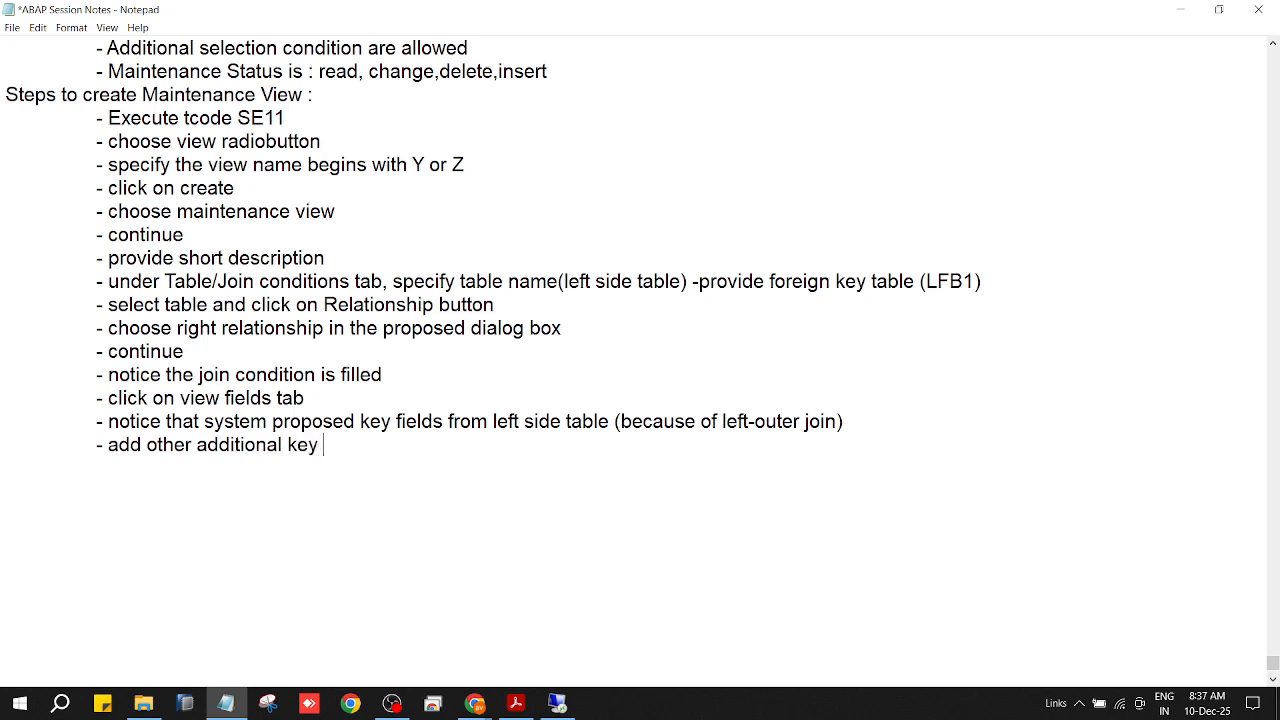
text(fields from right )
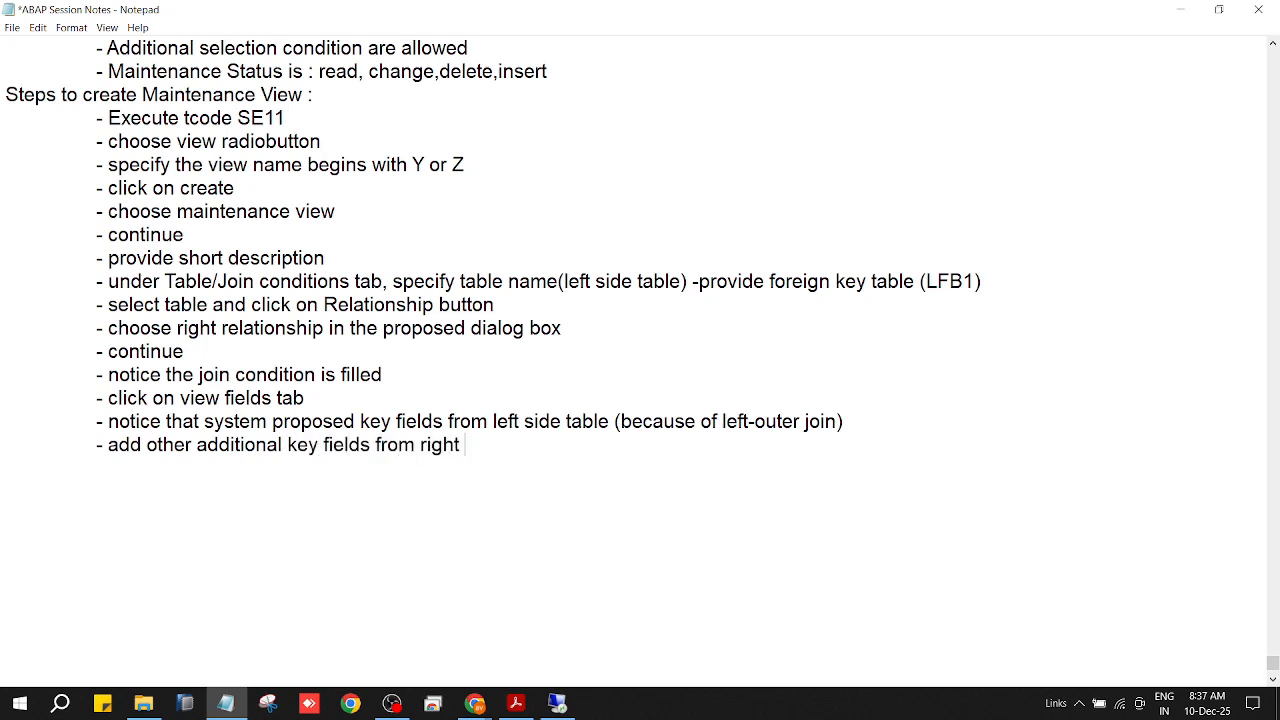
text(side table)
key(Tab)
text(-)
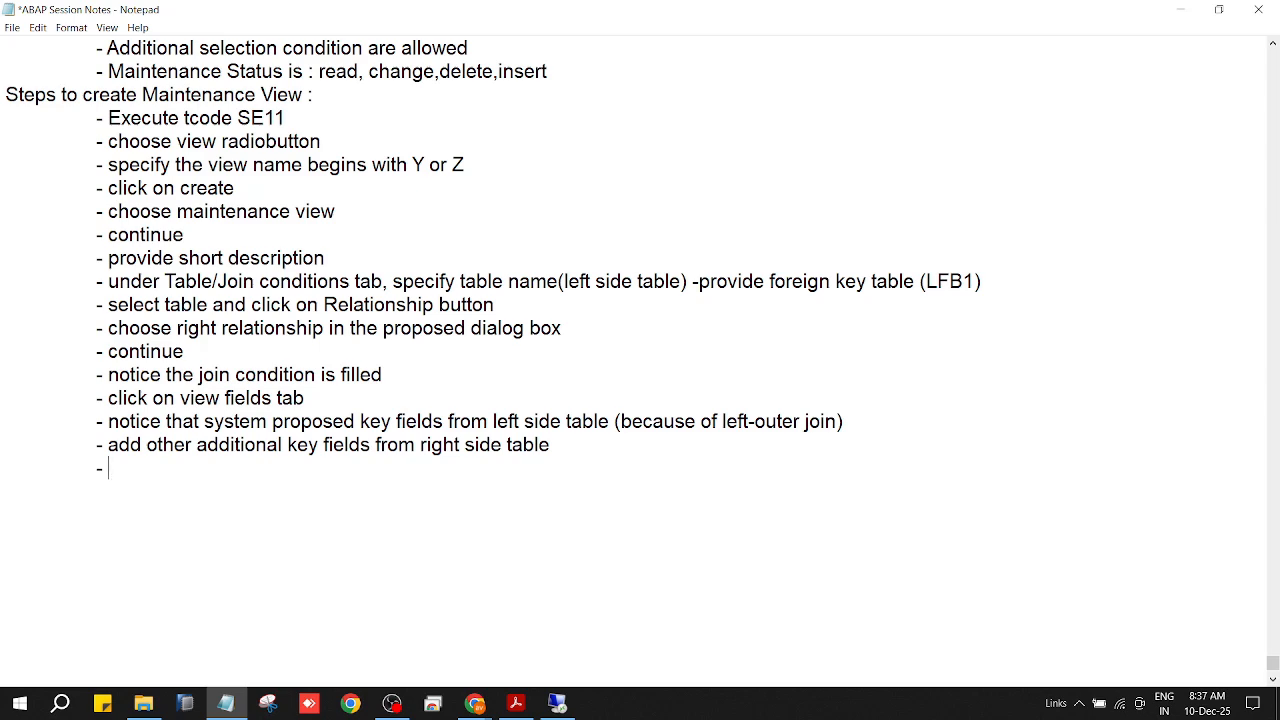
Write the bullet "add non key fields from both left and right side tables", start another bullet, and save the notes
key(ctrl+s)
text(add non key fields fr)
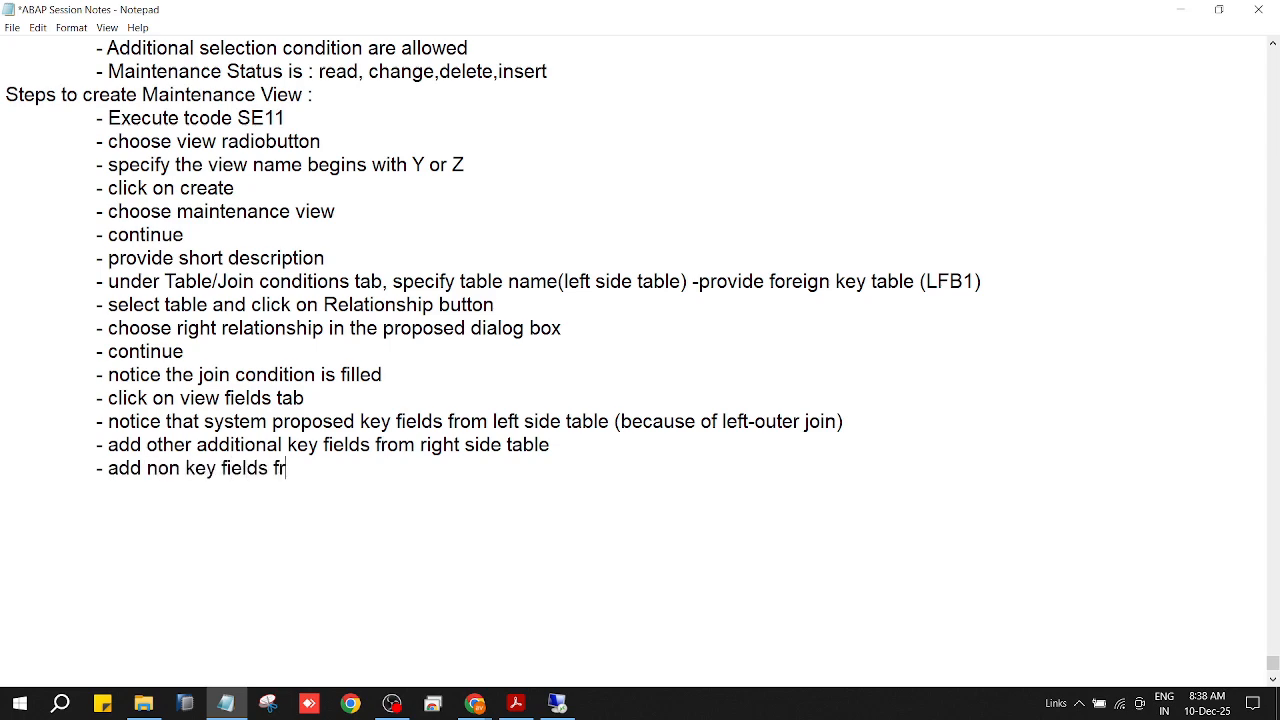
text(om both left and )
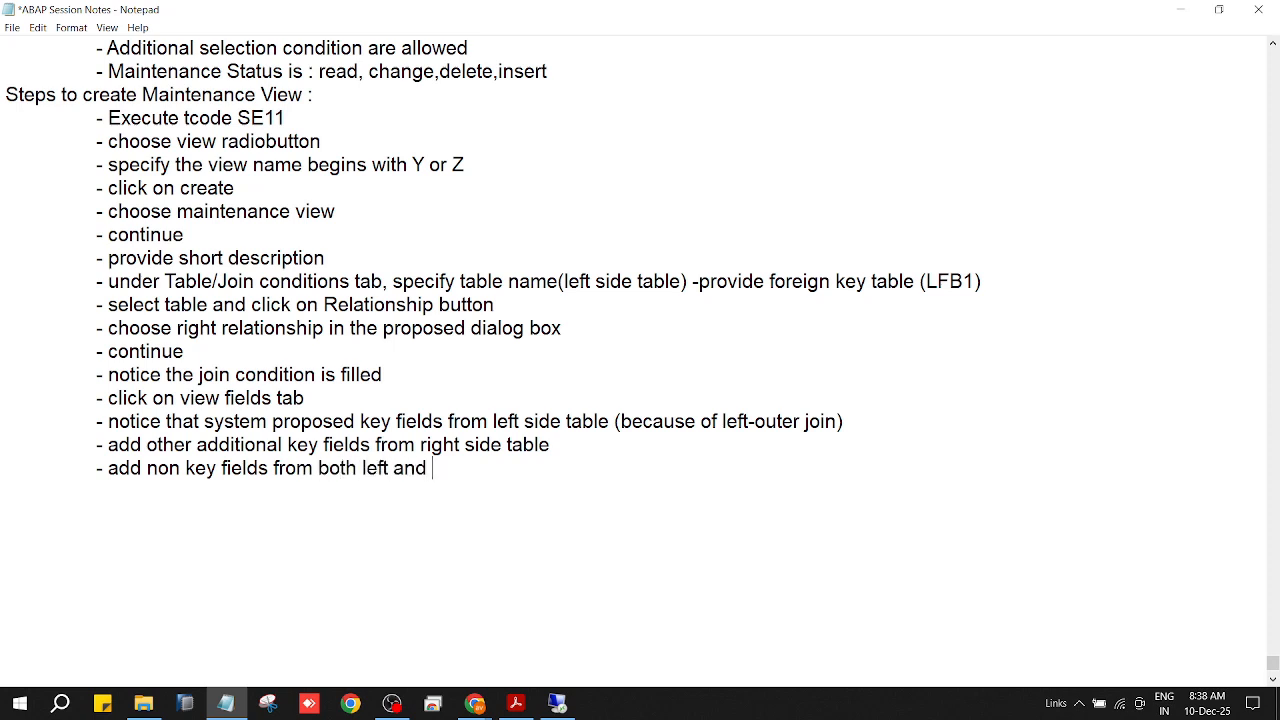
text(right side table)
text(s)
key(Return)
key(Tab)
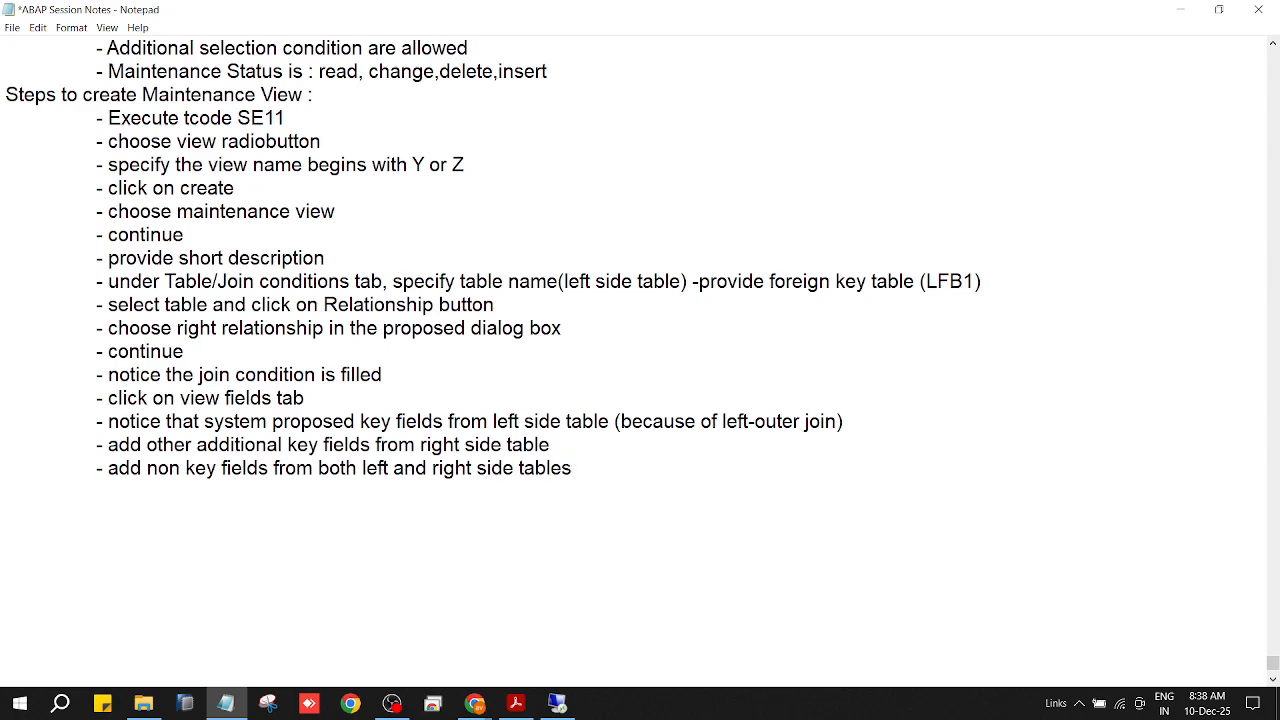
text(-)
key(ctrl+s)
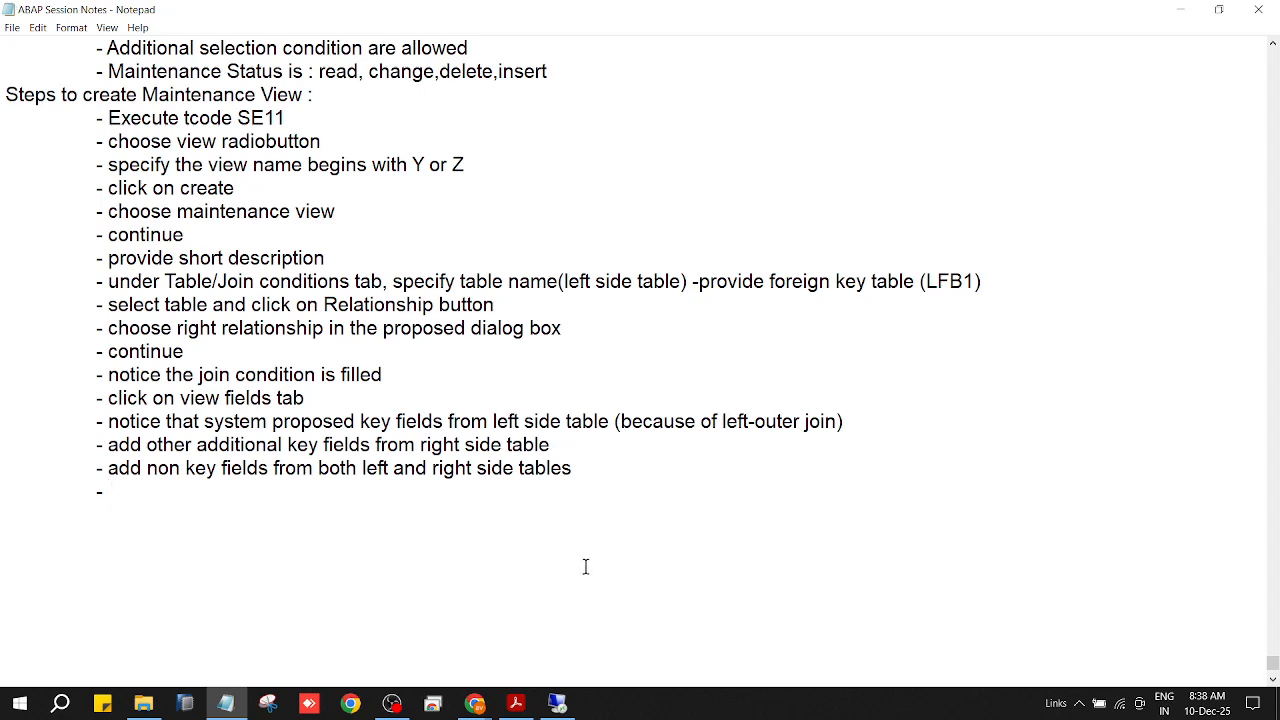
Switch to the SAP session and review the view fields, selection conditions and maintenance status of ZAVK_MVIEW
click(556, 704)
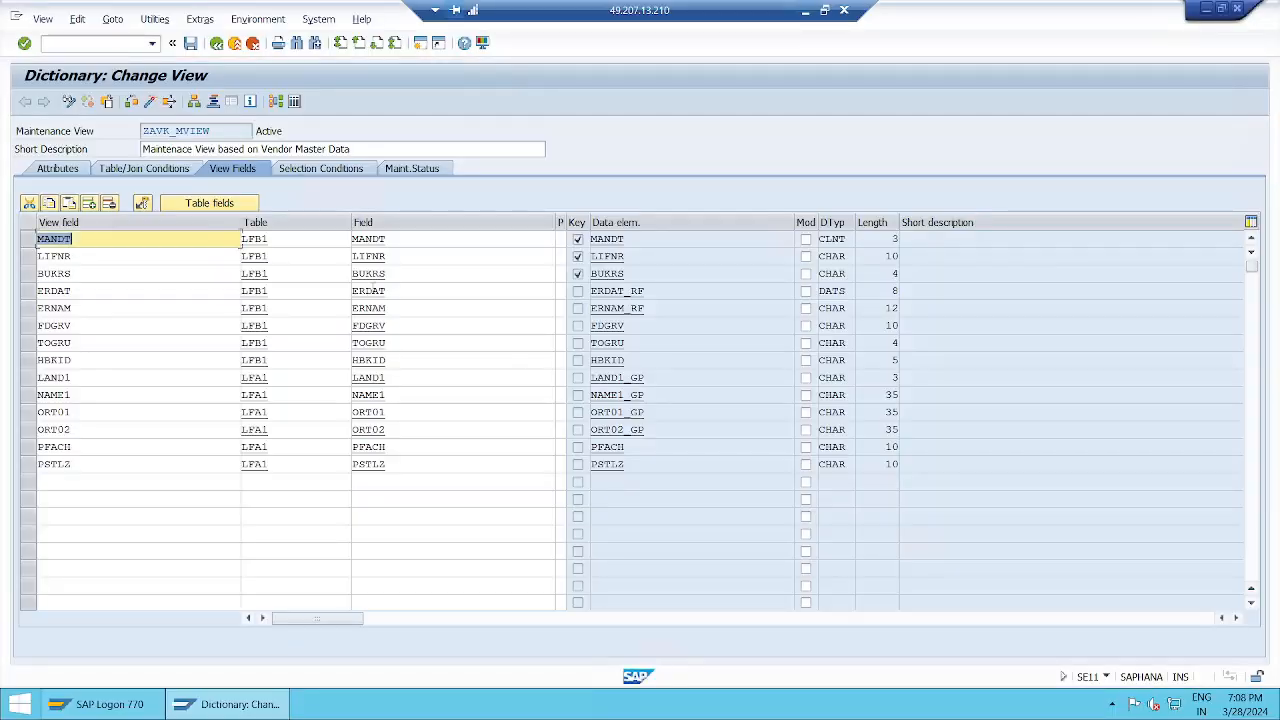
click(154, 237)
click(341, 170)
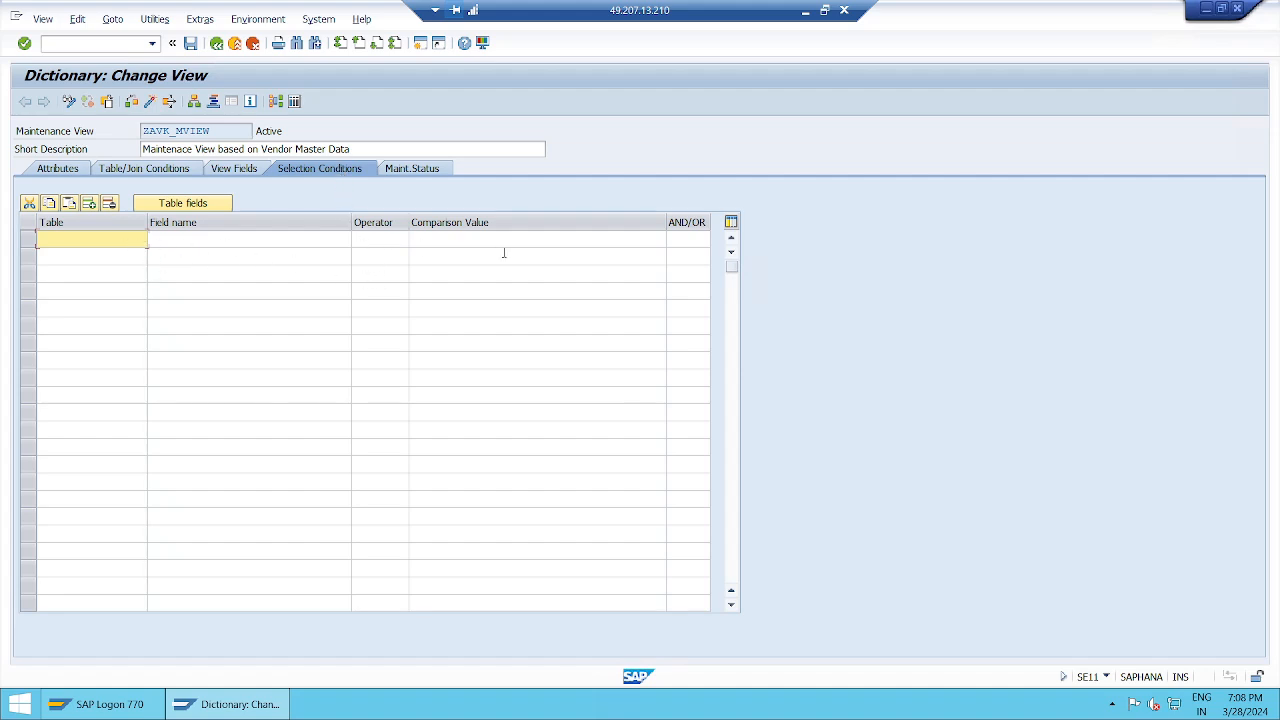
click(688, 242)
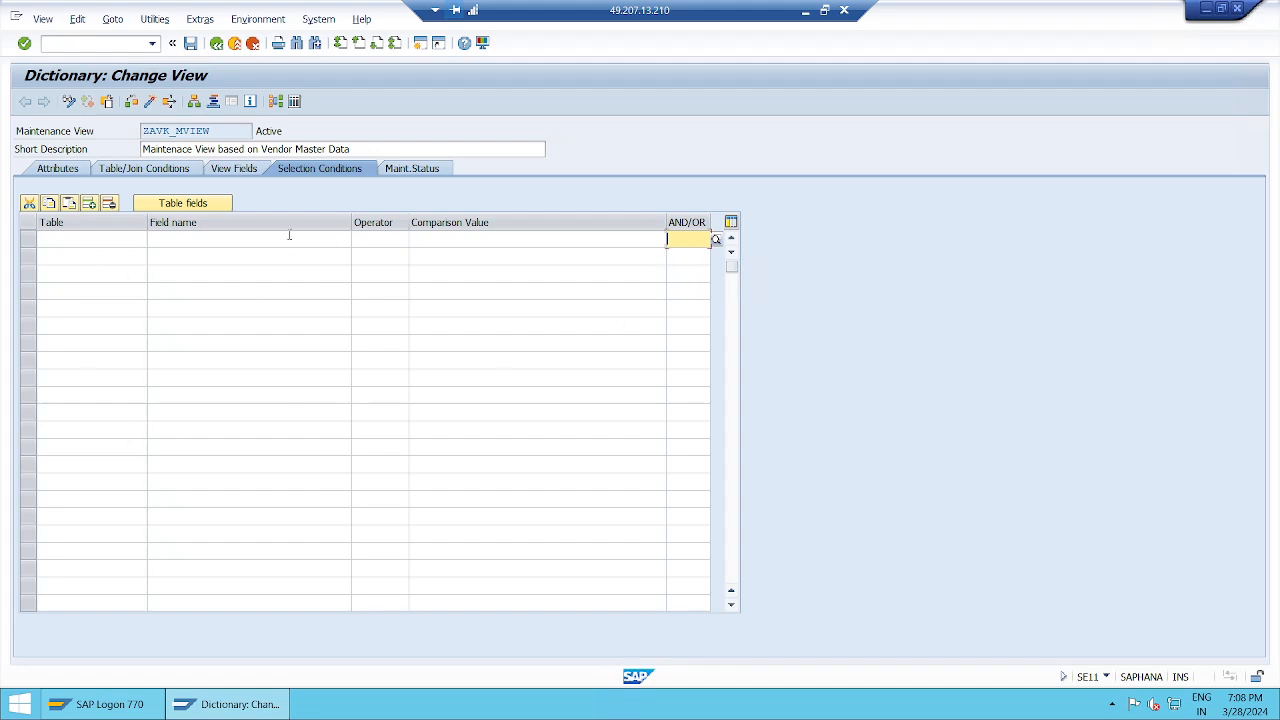
click(436, 172)
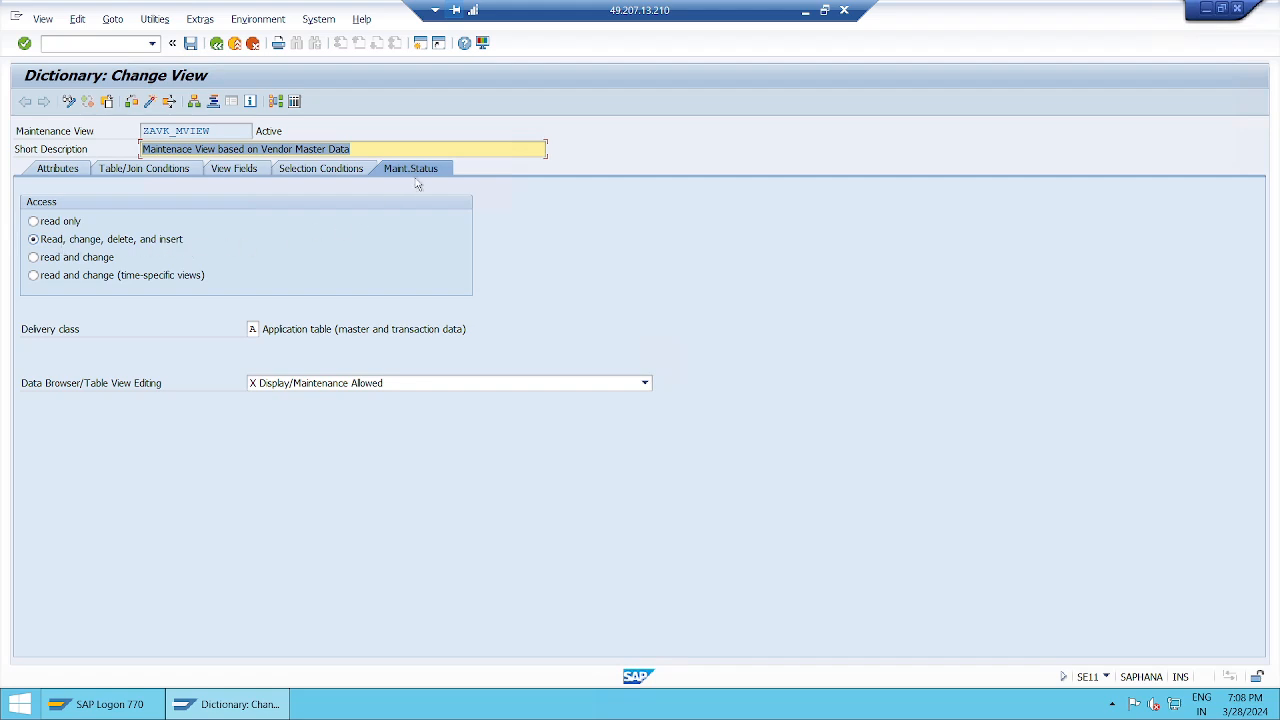
click(389, 149)
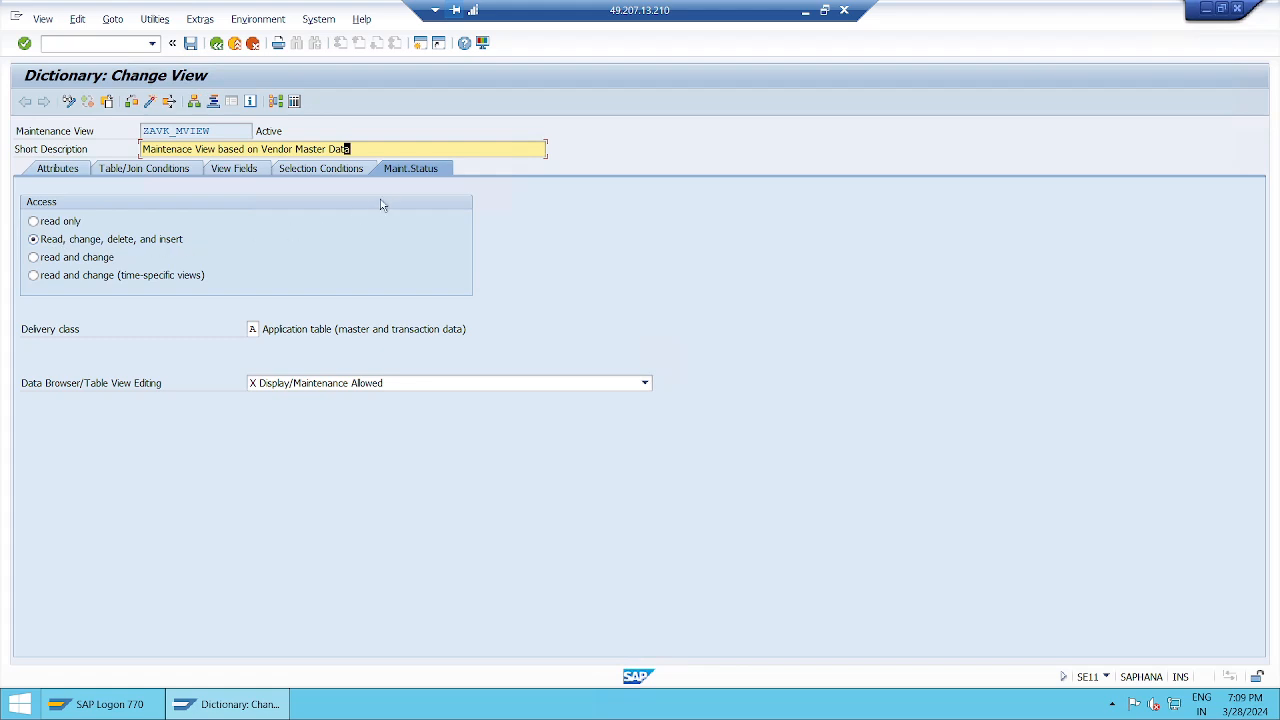
click(251, 172)
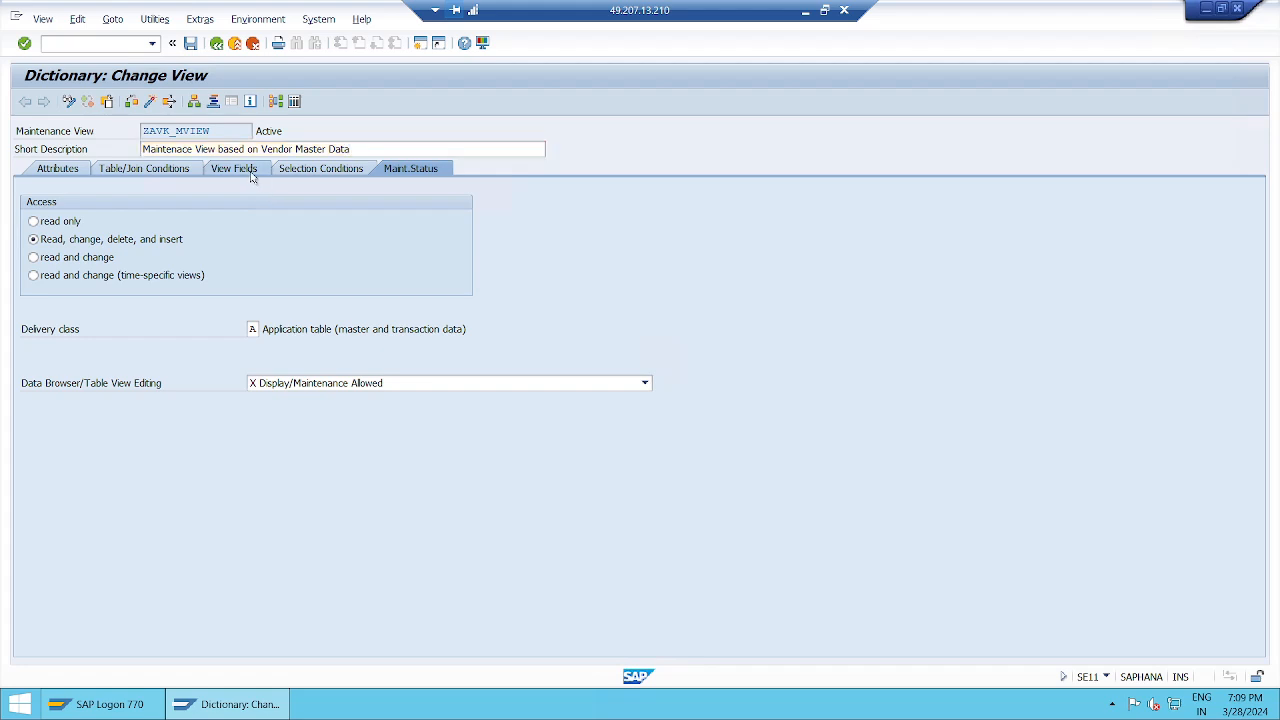
click(161, 242)
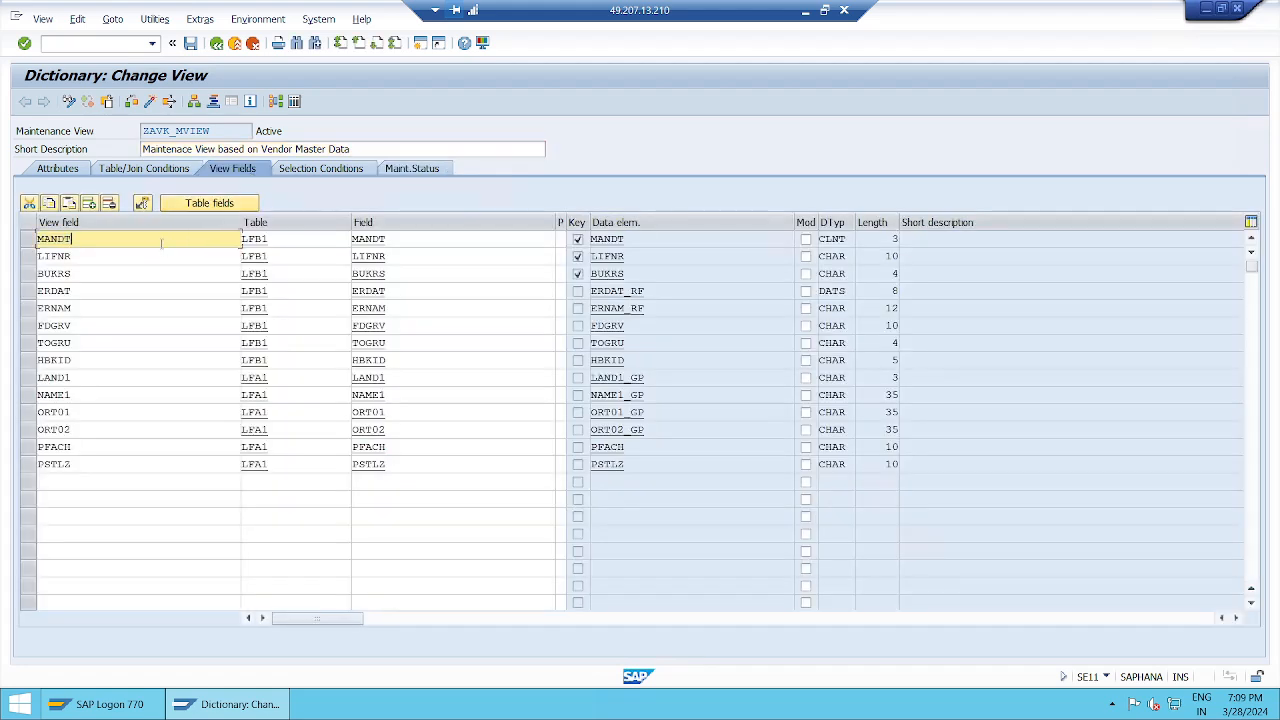
Return to the Notepad notes, write the bullet "save as local object / package", and start another bullet below it
click(806, 12)
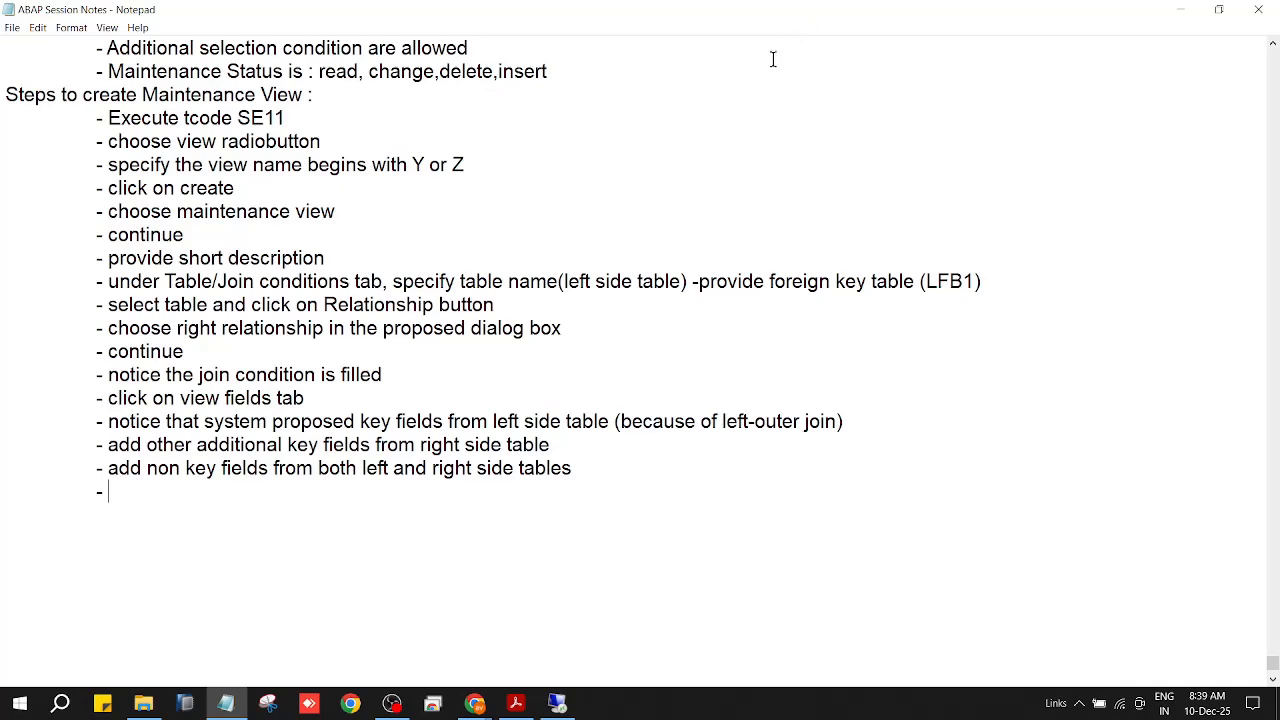
text(sav)
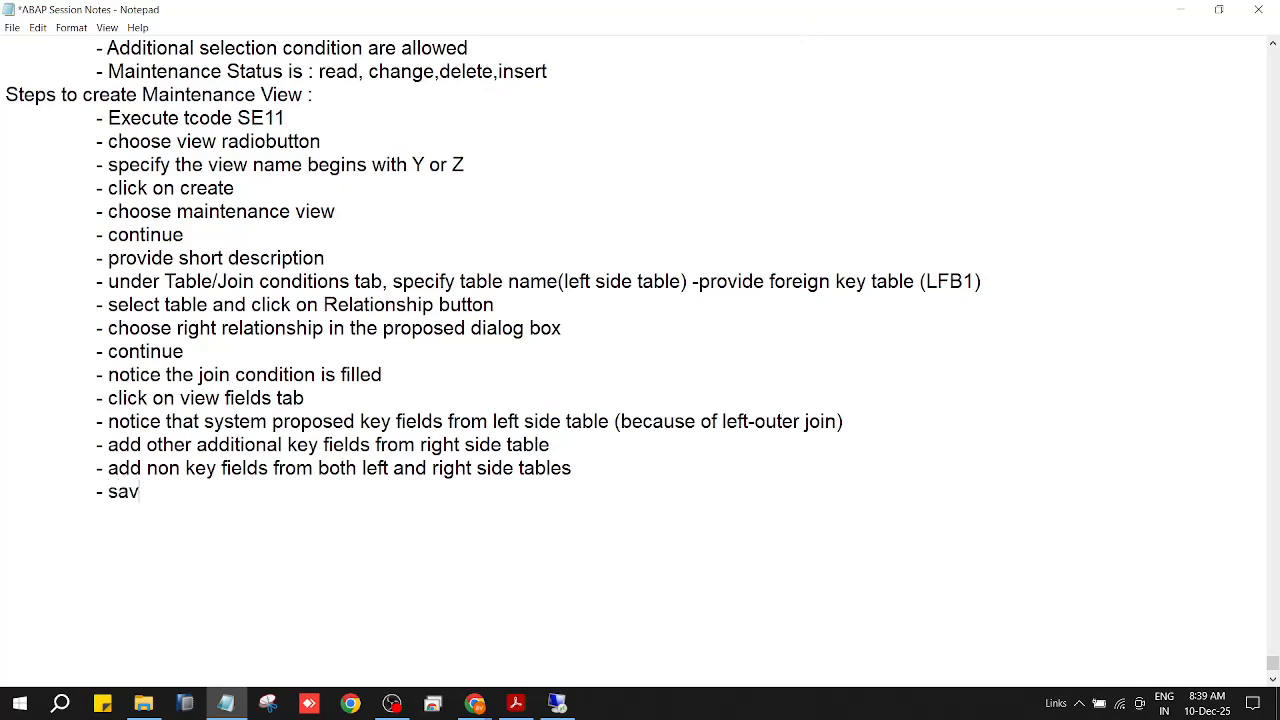
text(e as local object)
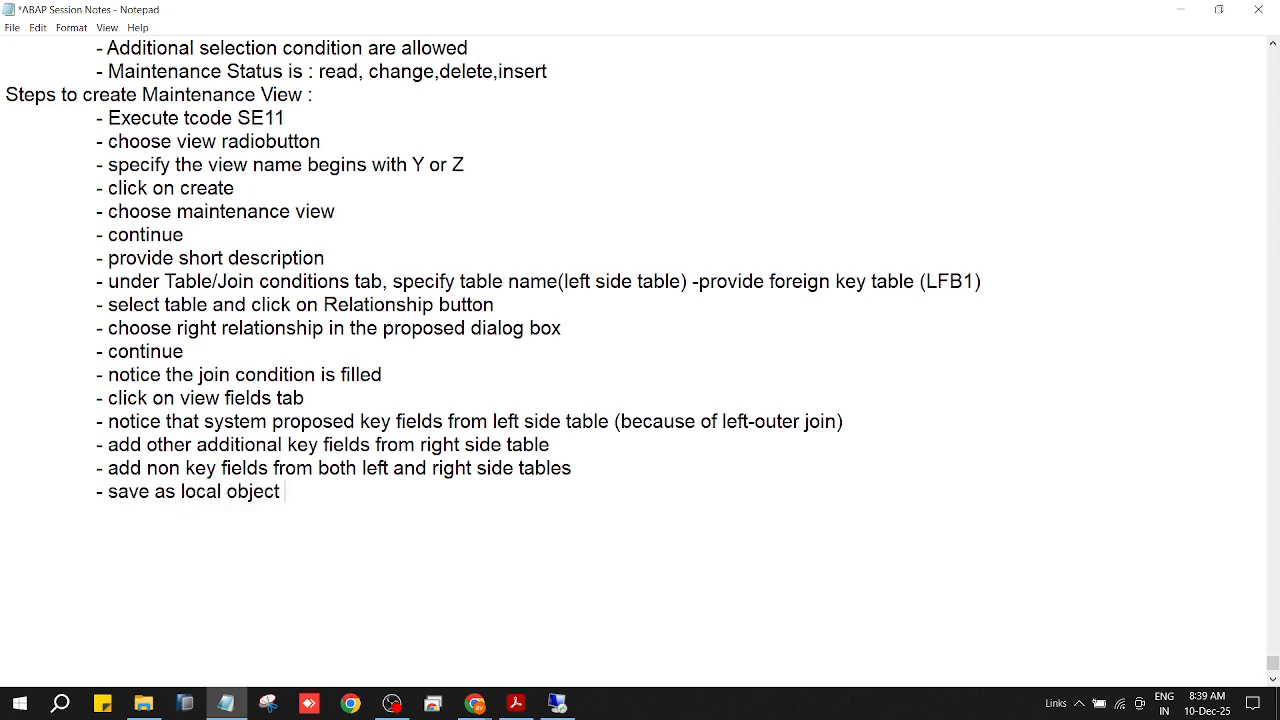
text( / package)
key(Return)
key(Tab)
text(-)
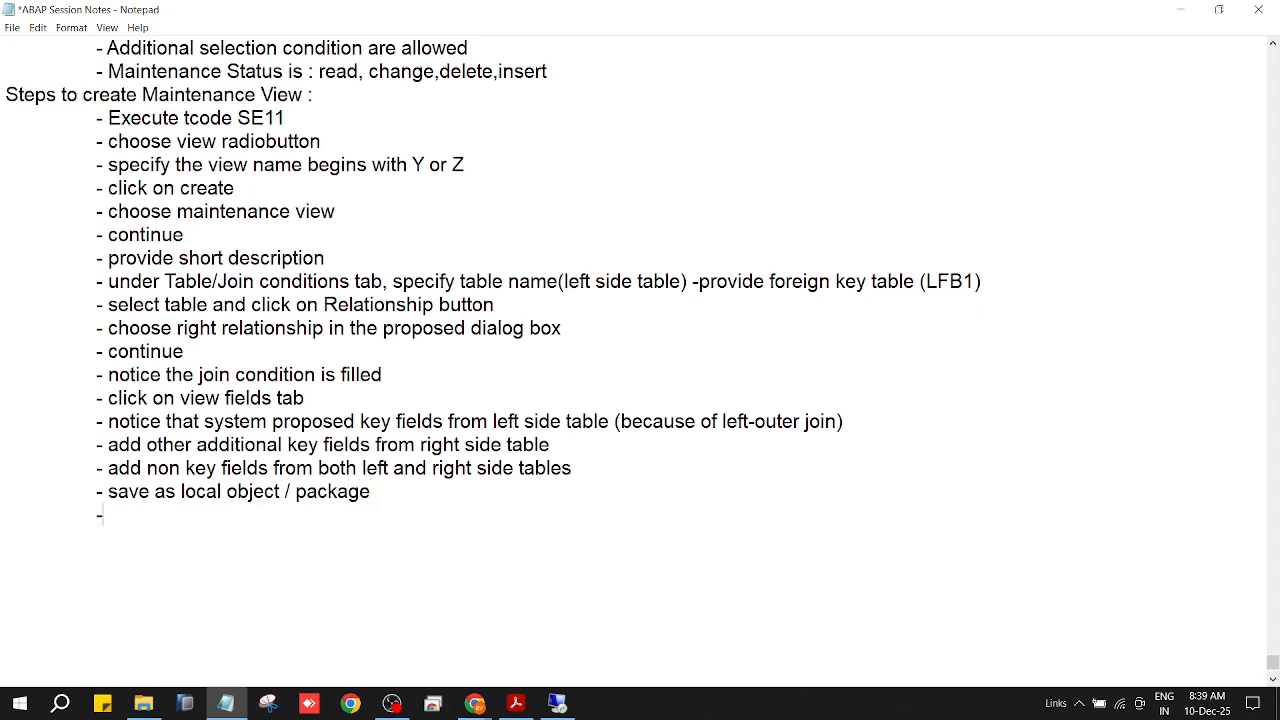
Complete the creation steps with the bullets "check" and "activate", and save the notes
text( check)
key(Return)
key(Tab)
text(- activate)
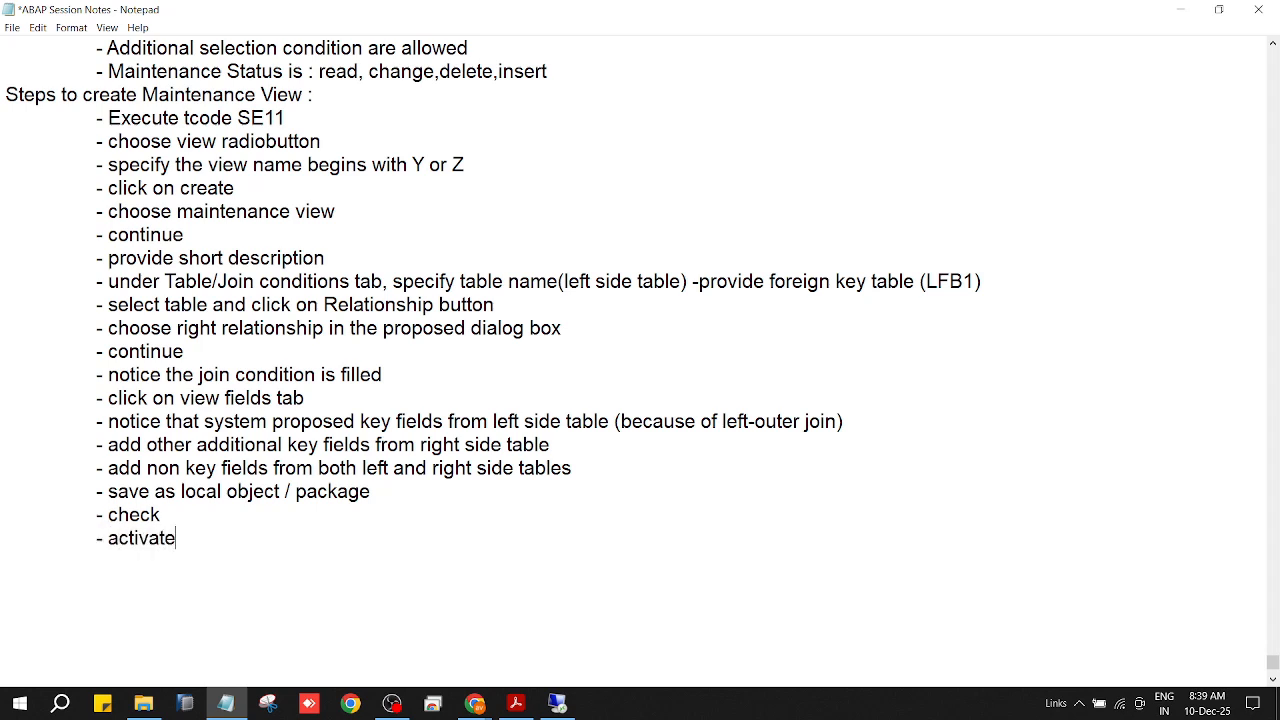
key(Return)
key(ctrl+s)
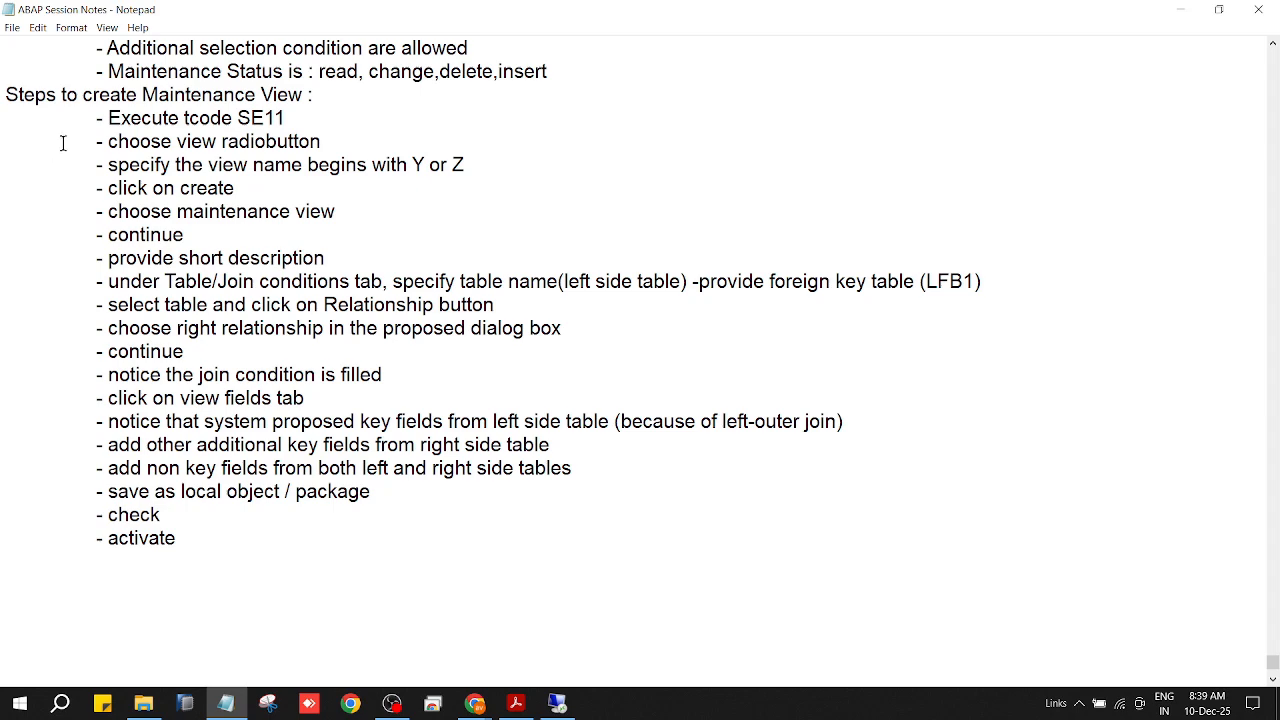
Review the written creation steps and highlight the "Step1 : Maintenance View creation" line in the Session 77 notes
drag(94, 118, 271, 549)
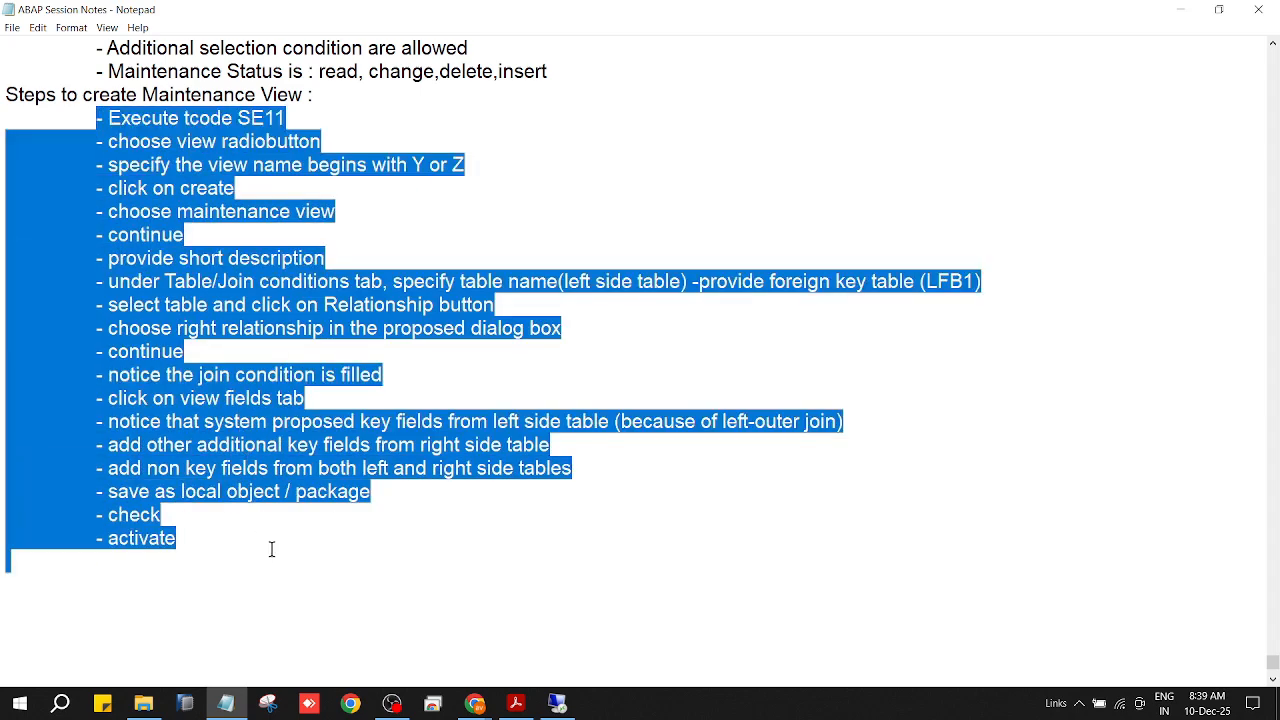
scroll(271, 549, up, 3)
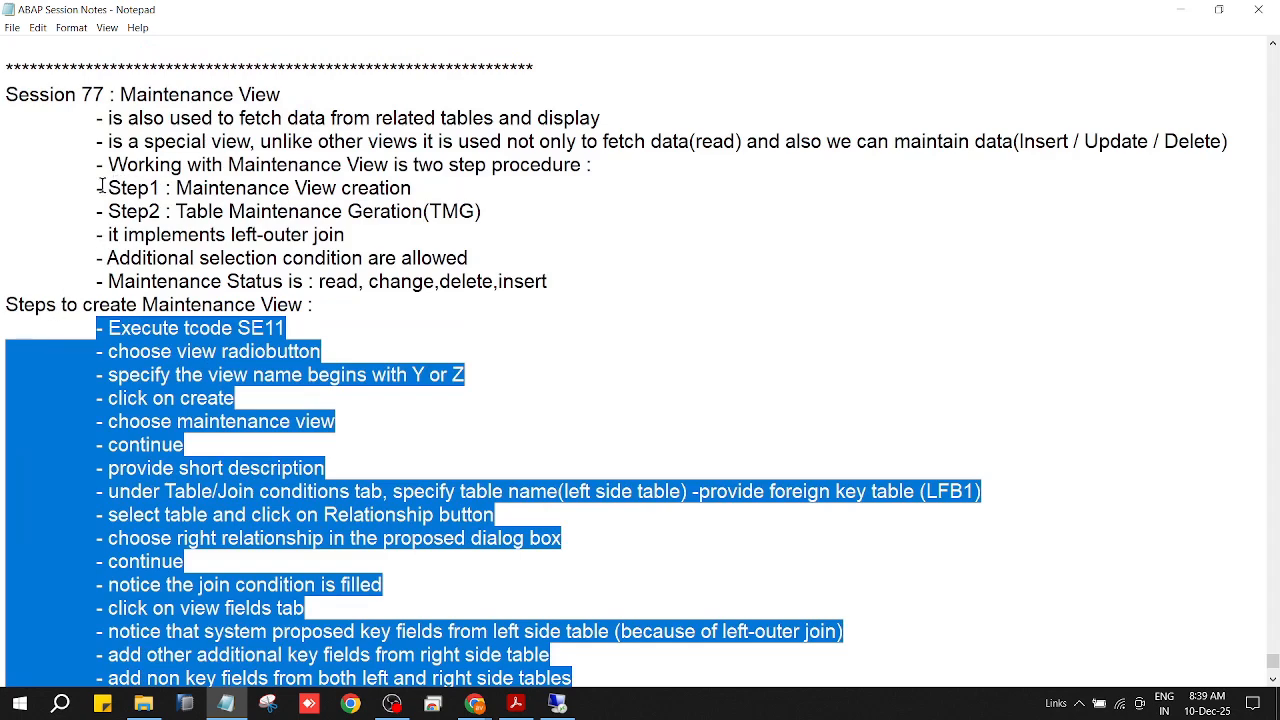
drag(104, 188, 413, 188)
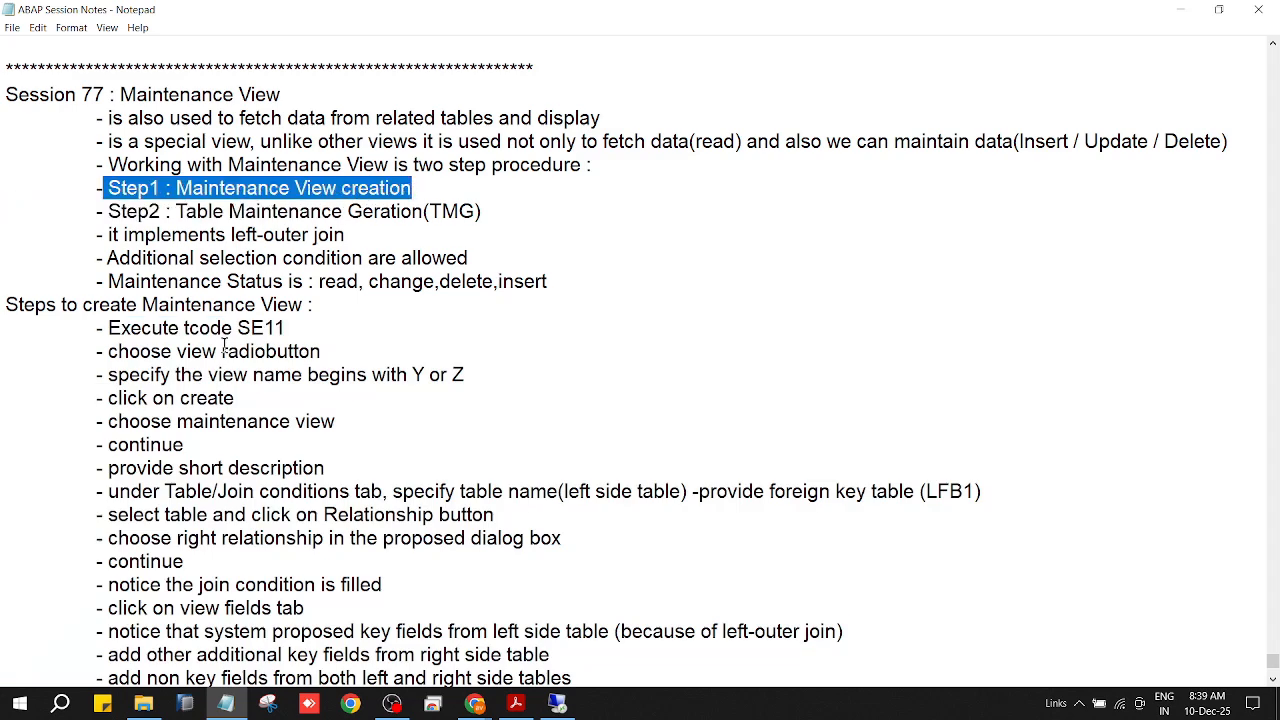
Switch to the SAP session and inspect the view type choices for ZAVK_MVIEW, leaving the dialog without changing the type
mouse_move(560, 706)
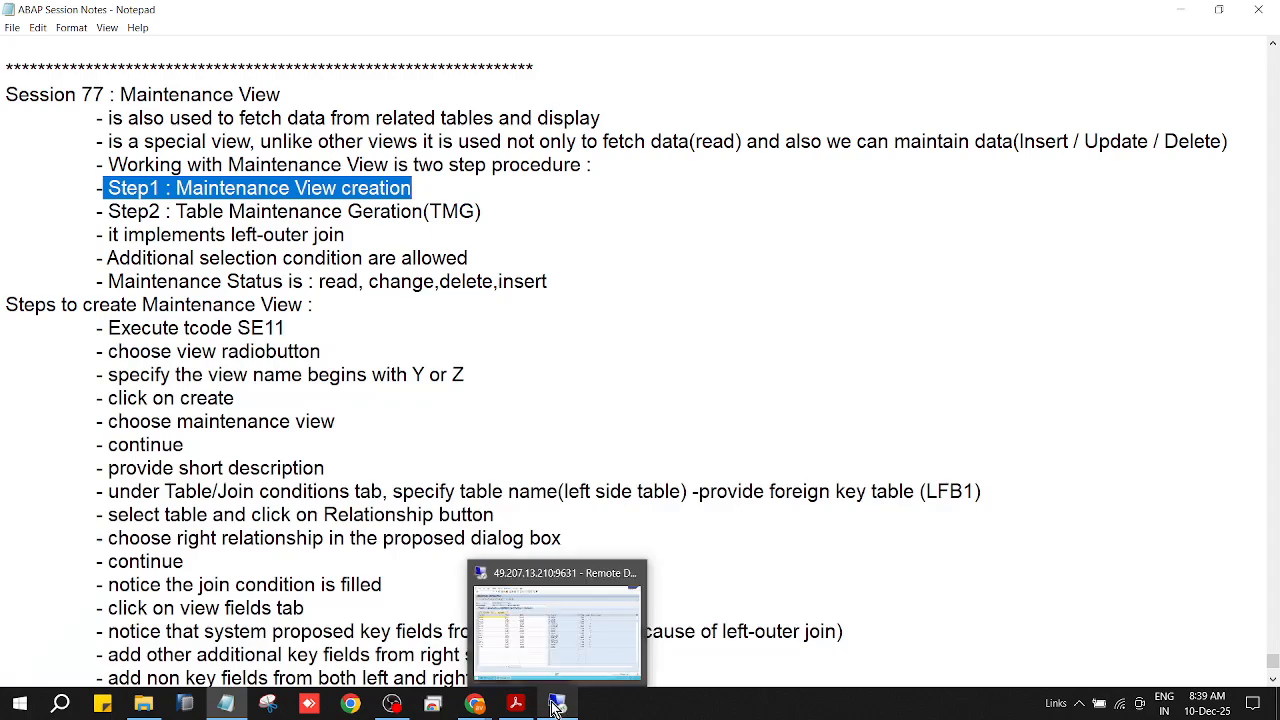
click(611, 641)
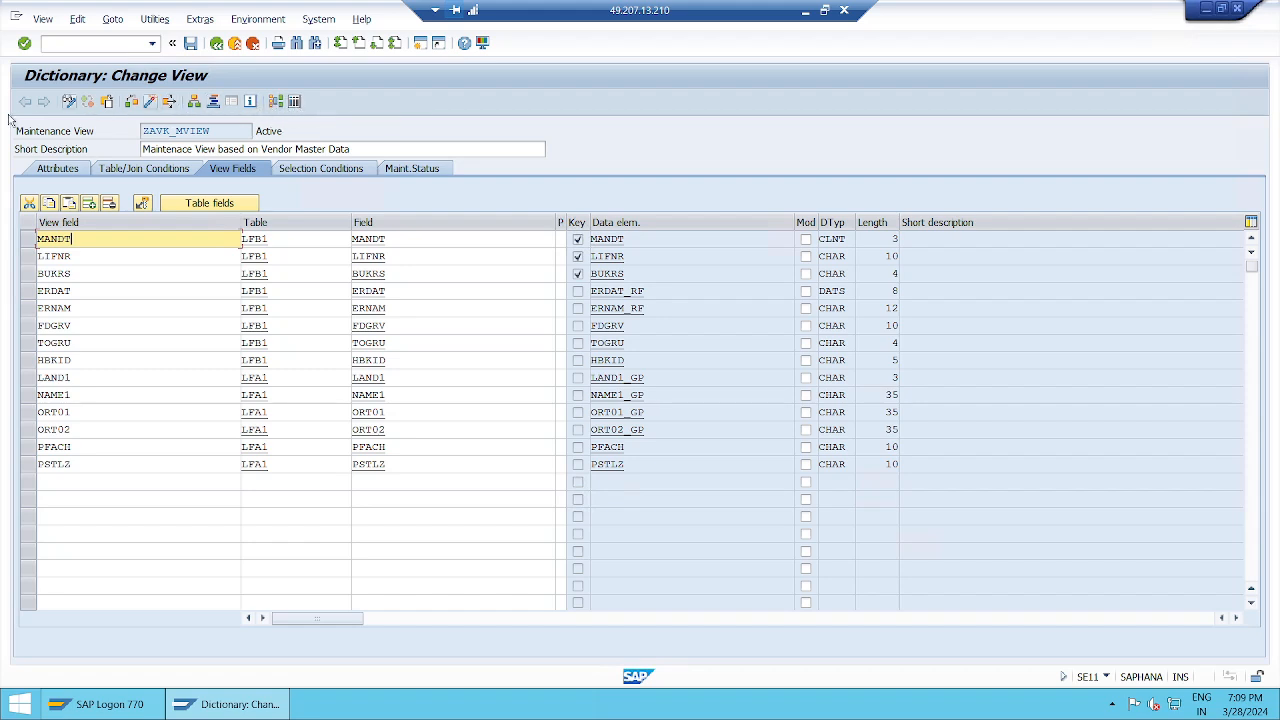
click(200, 19)
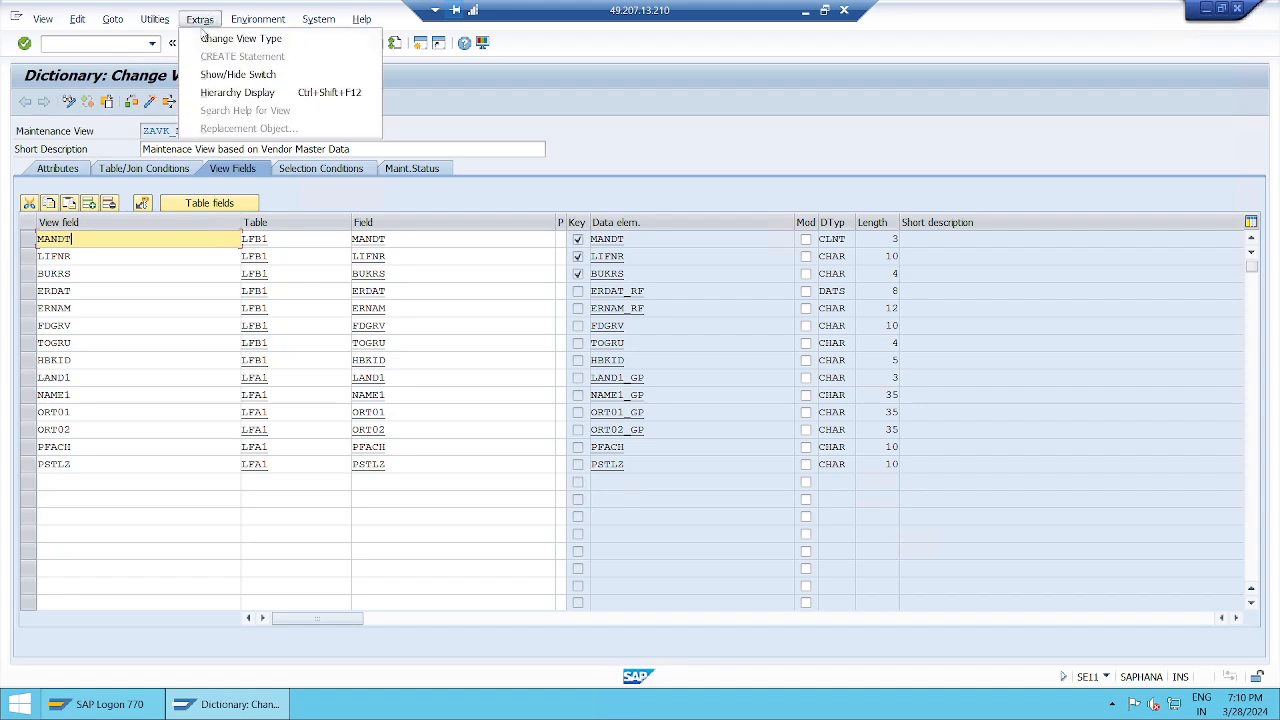
mouse_move(258, 20)
mouse_move(203, 19)
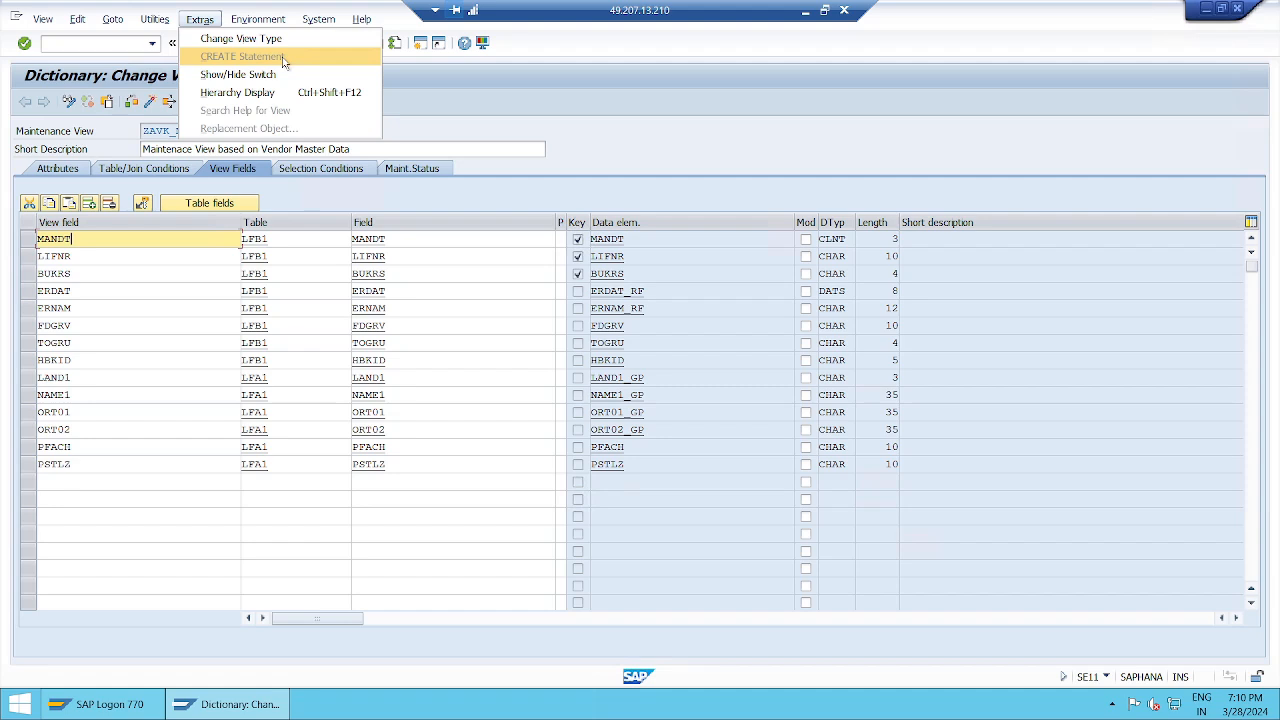
click(610, 132)
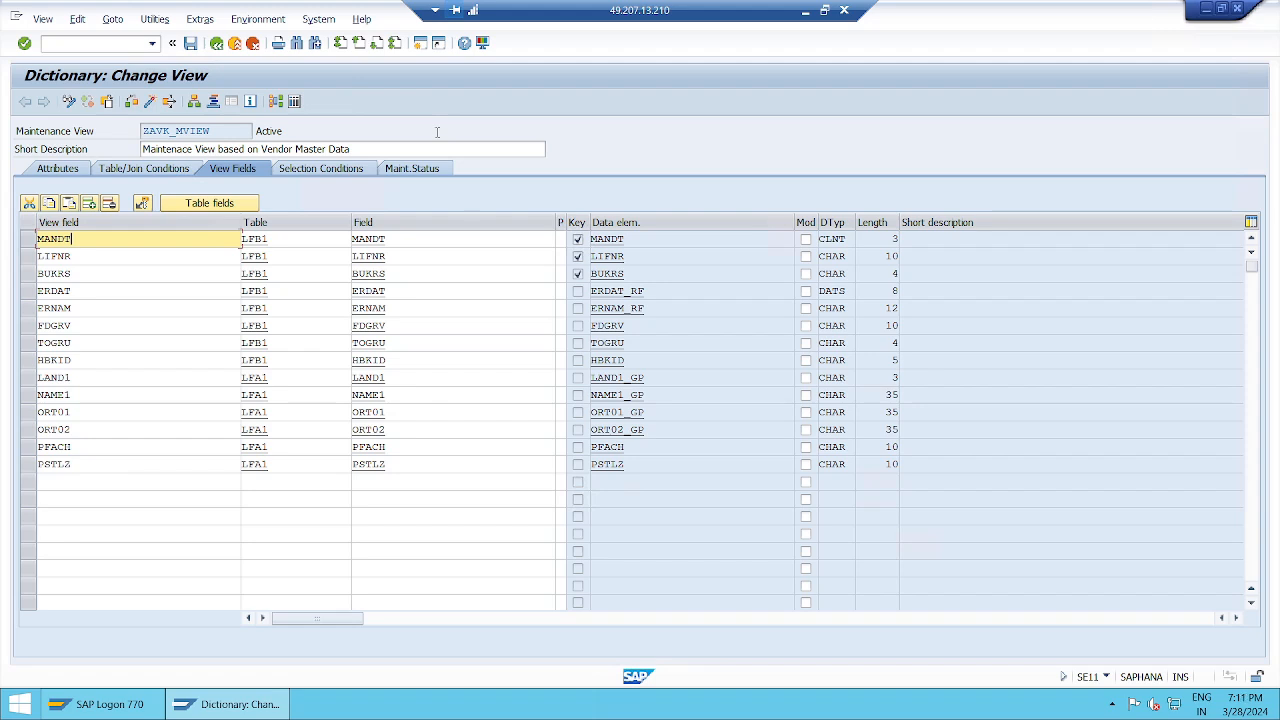
click(197, 21)
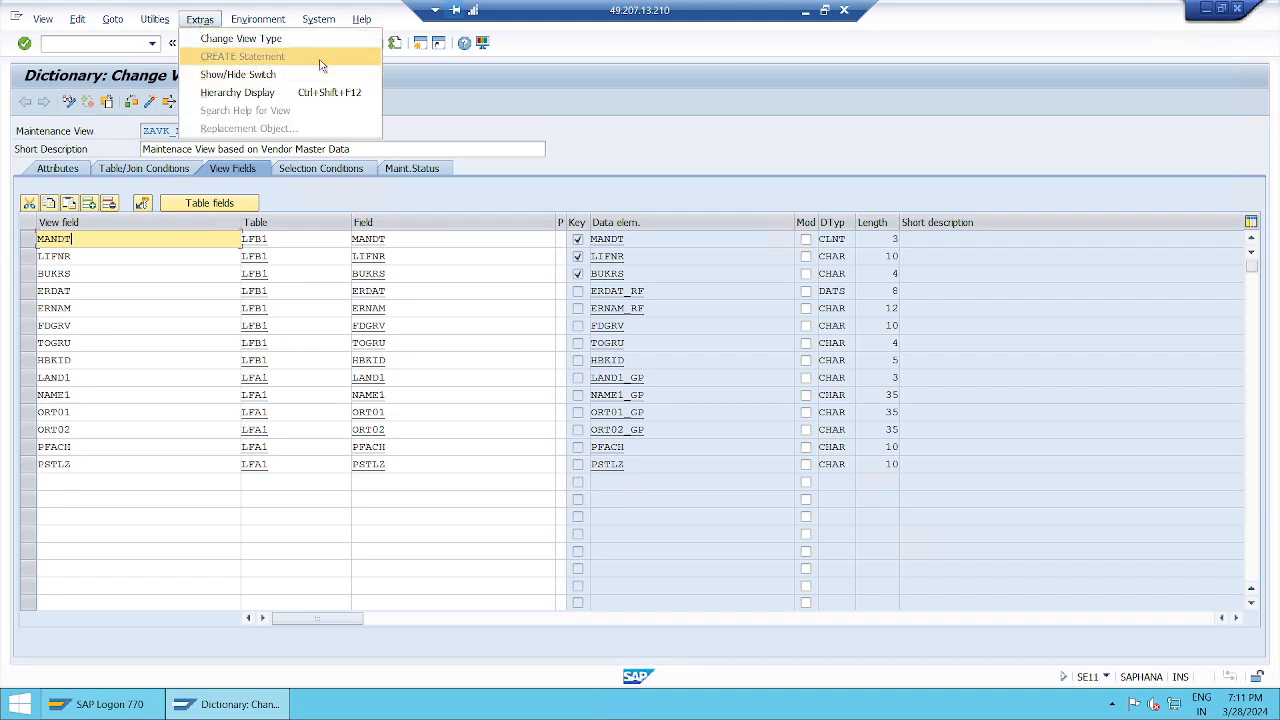
click(294, 40)
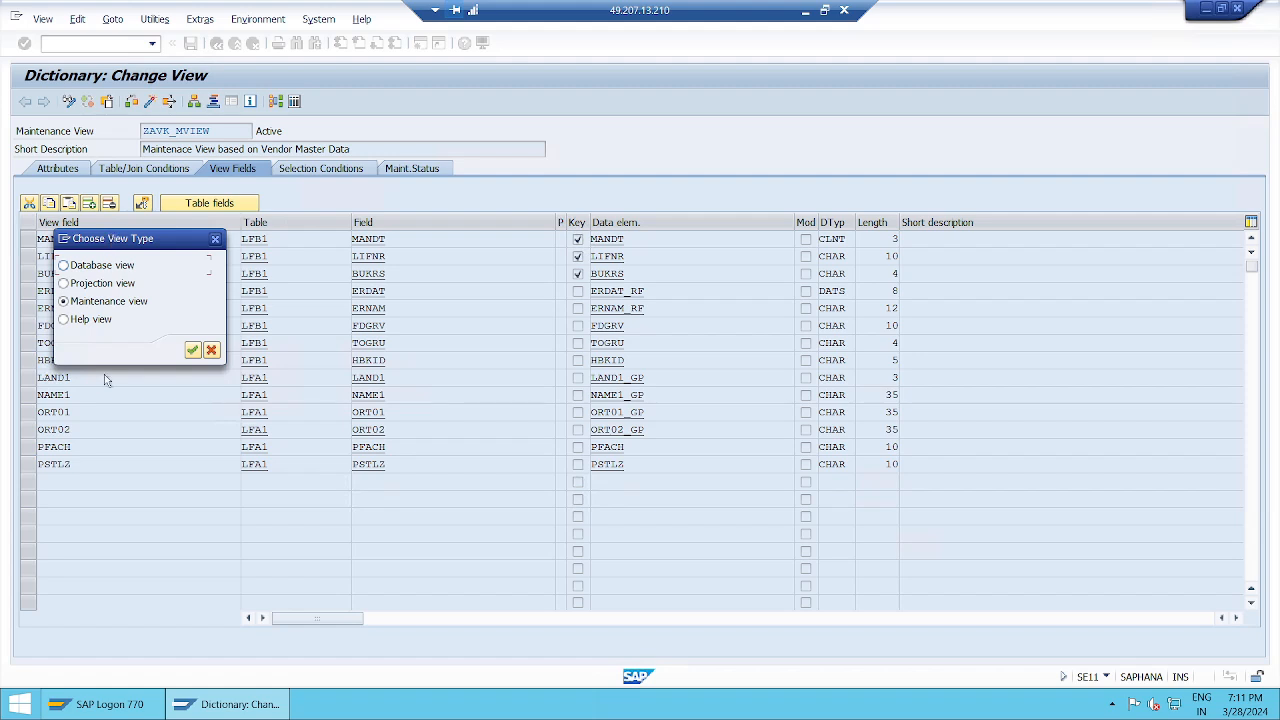
click(211, 350)
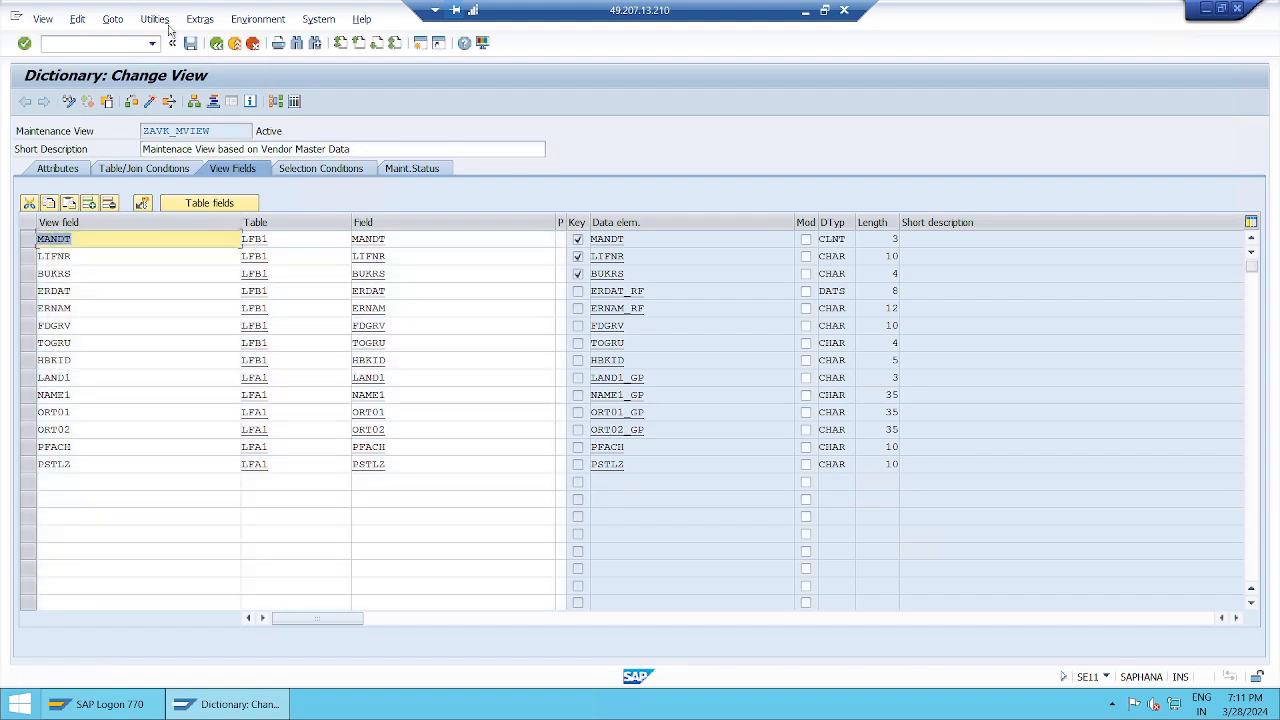
click(112, 20)
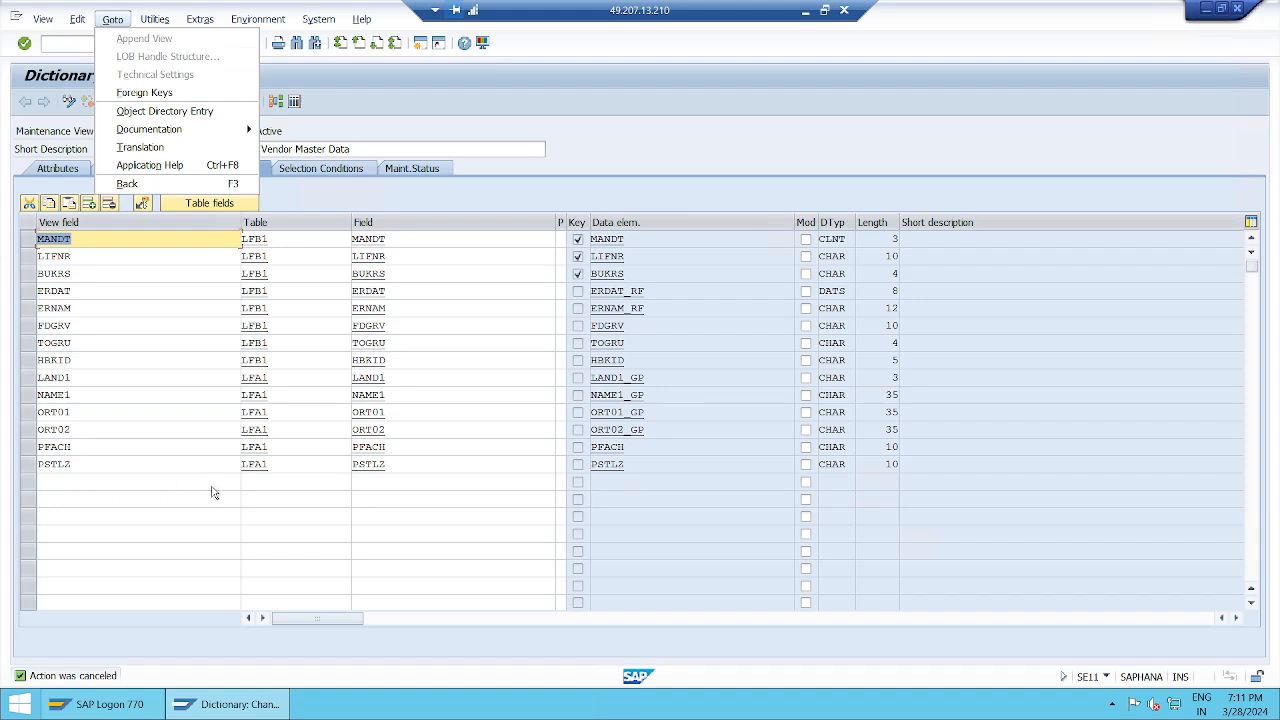
click(576, 144)
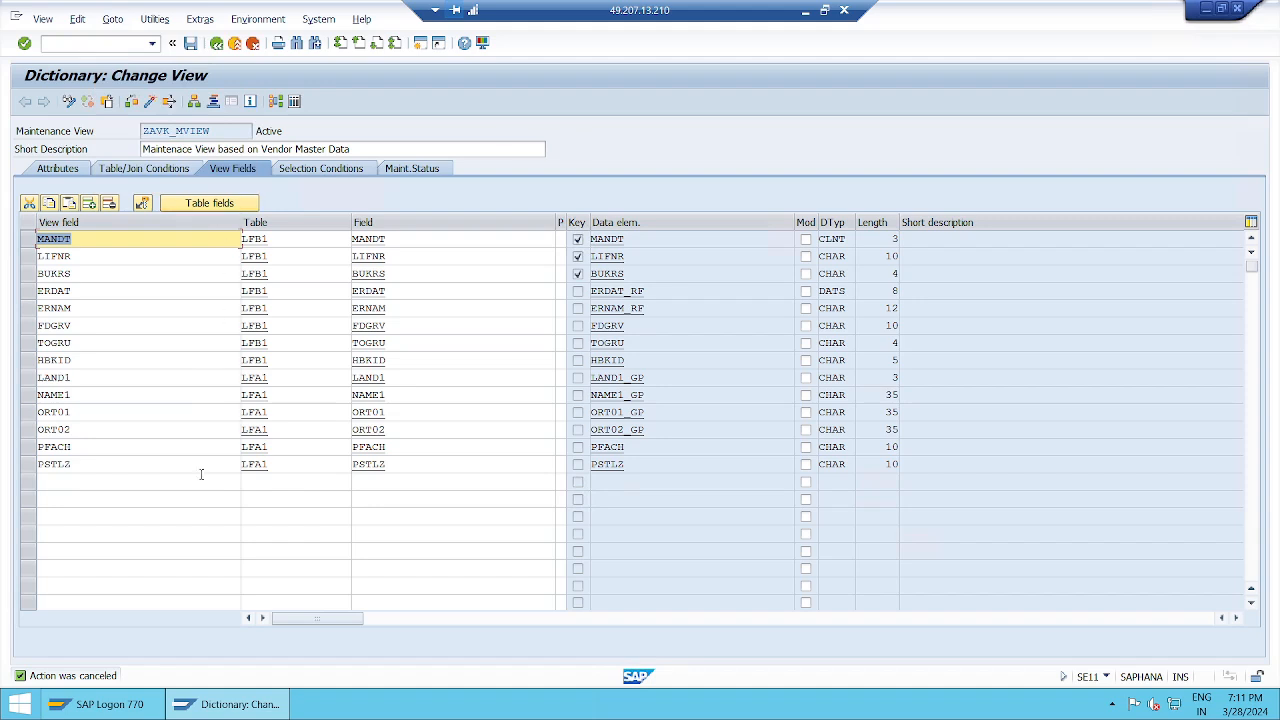
click(112, 19)
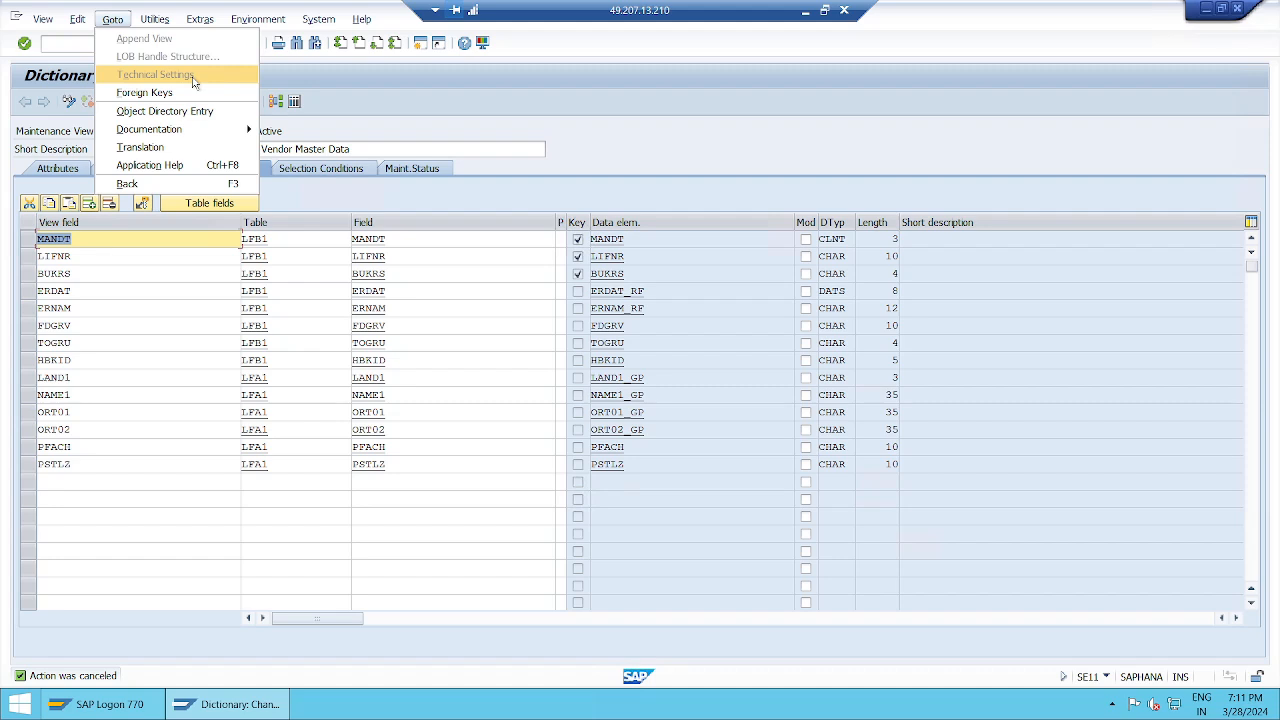
click(627, 152)
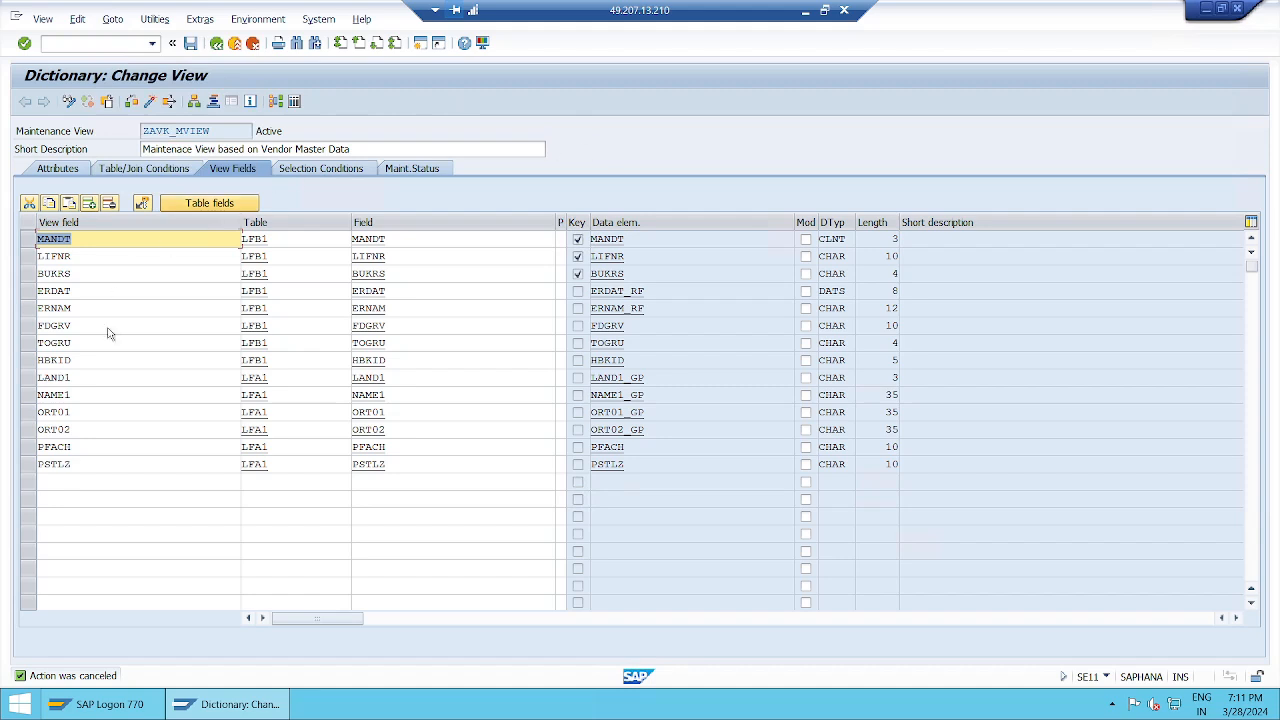
Review the view fields MANDT through PSTLZ of ZAVK_MVIEW and try to display the view's contents
click(97, 238)
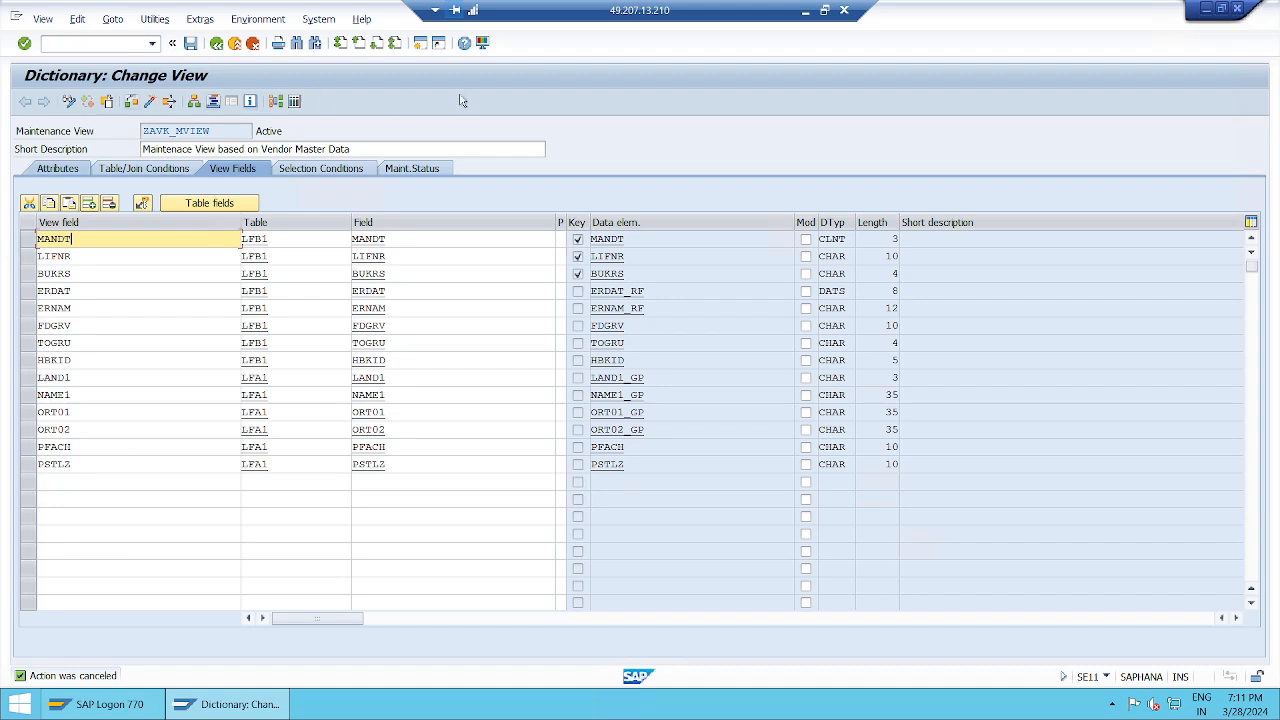
click(130, 465)
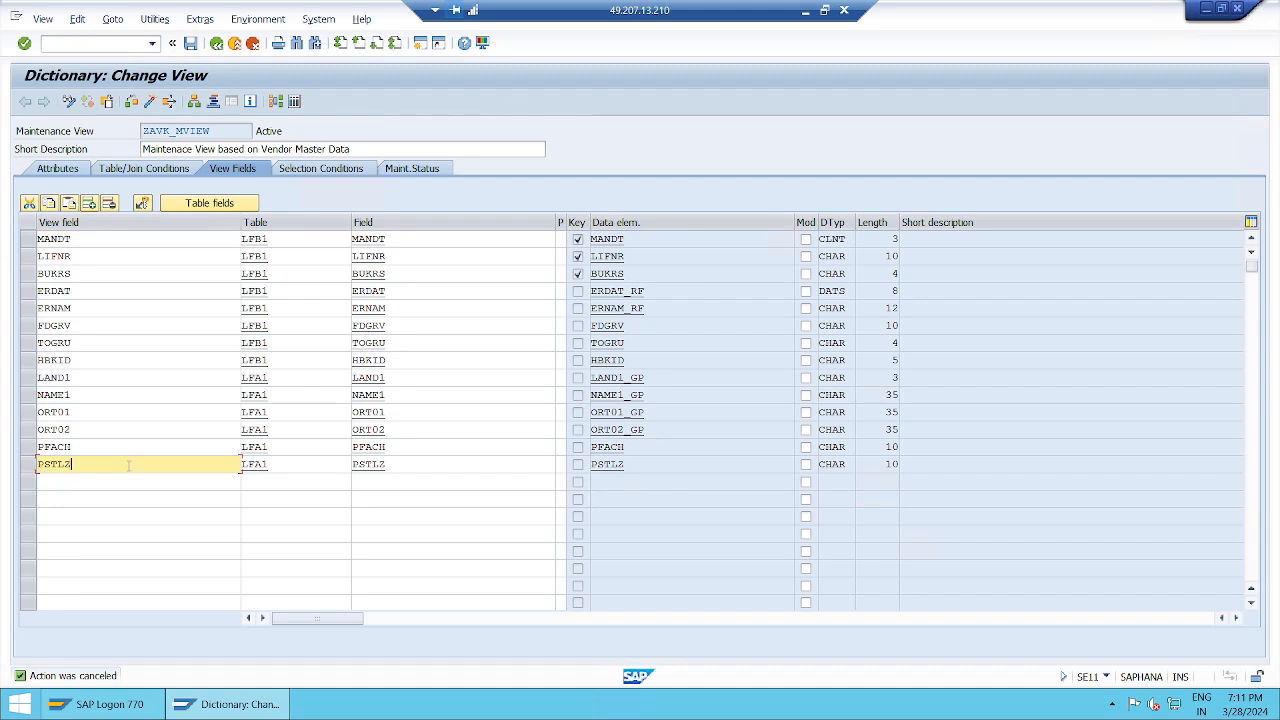
click(150, 20)
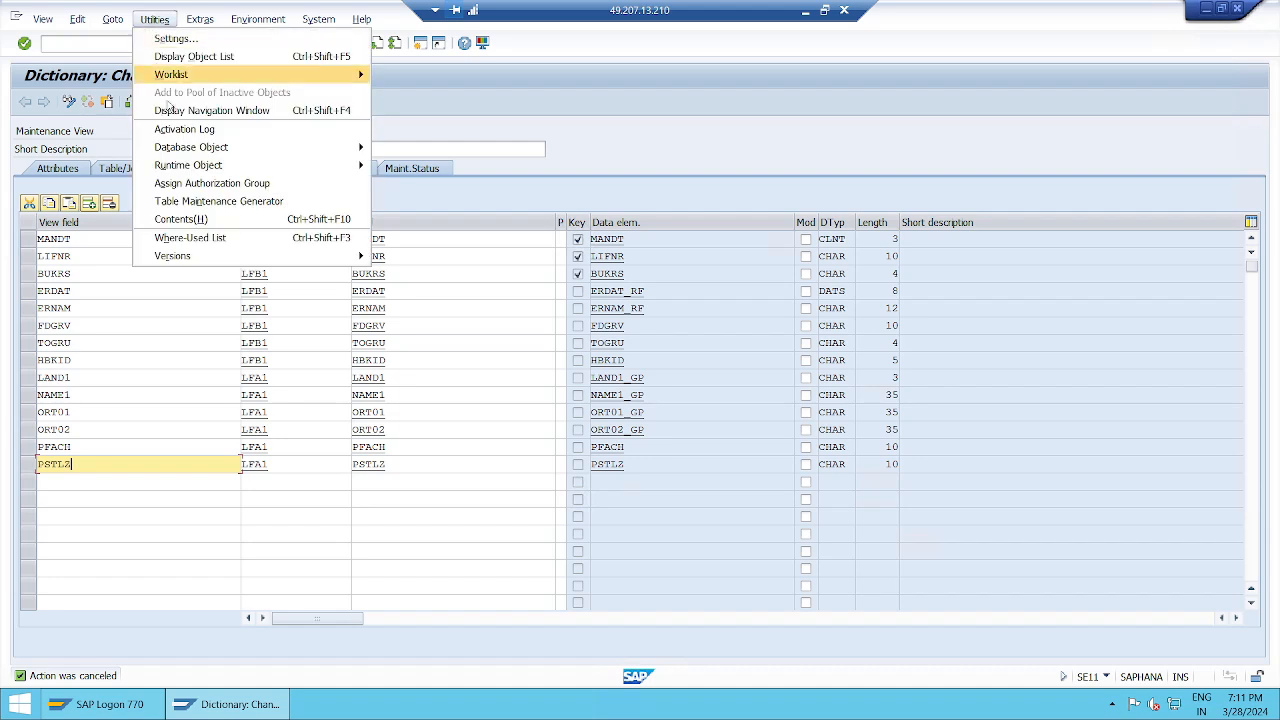
click(183, 228)
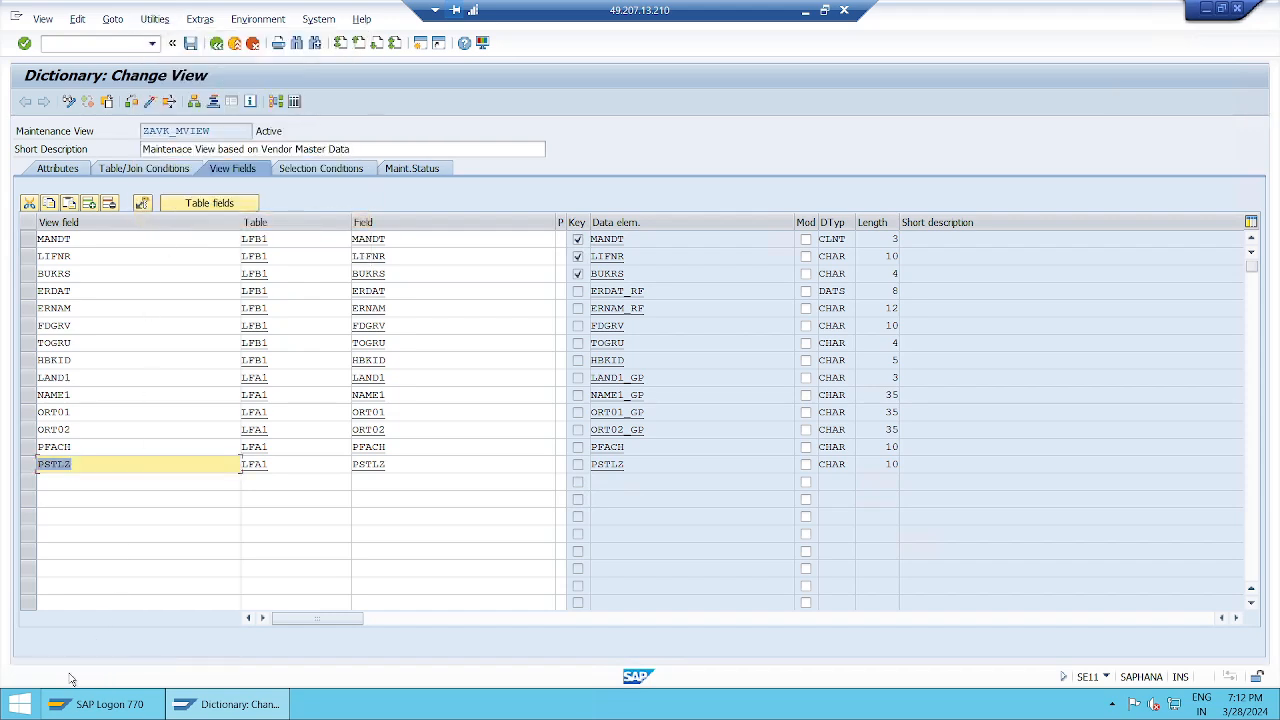
Inspect the join conditions between LFA1 and LFB1 and try again to display the contents of ZAVK_MVIEW
click(167, 170)
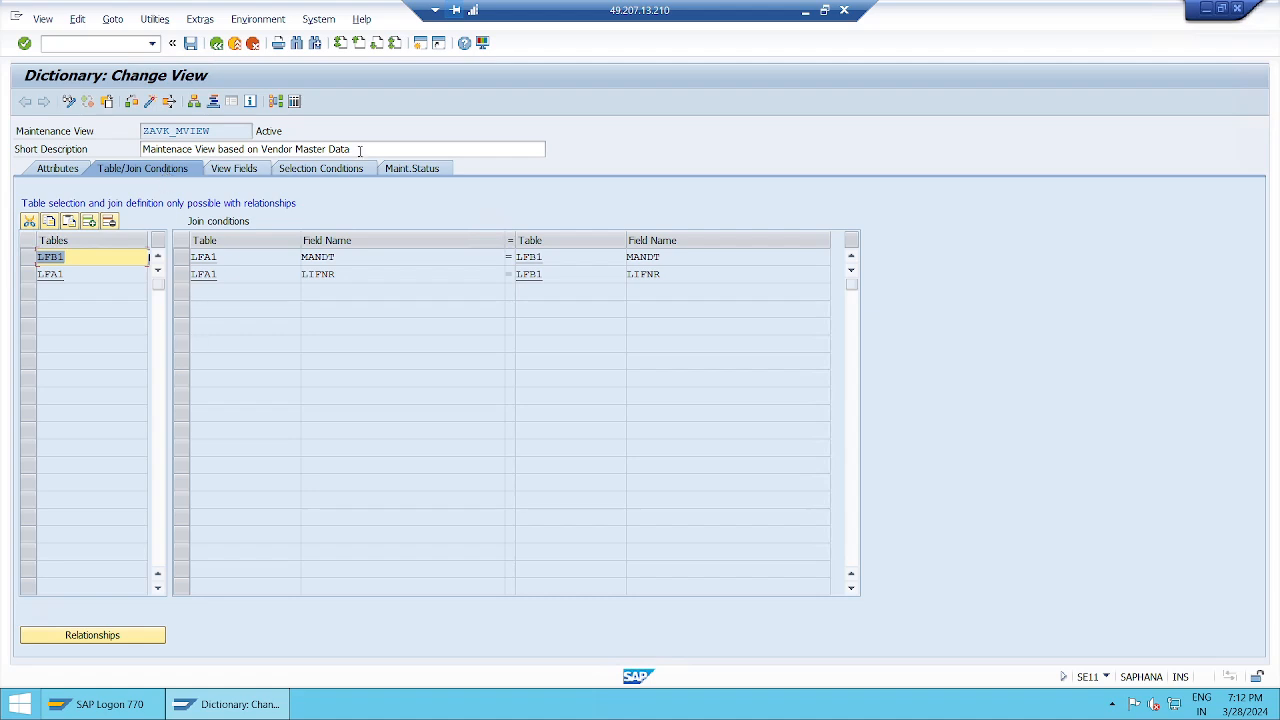
click(360, 150)
click(154, 20)
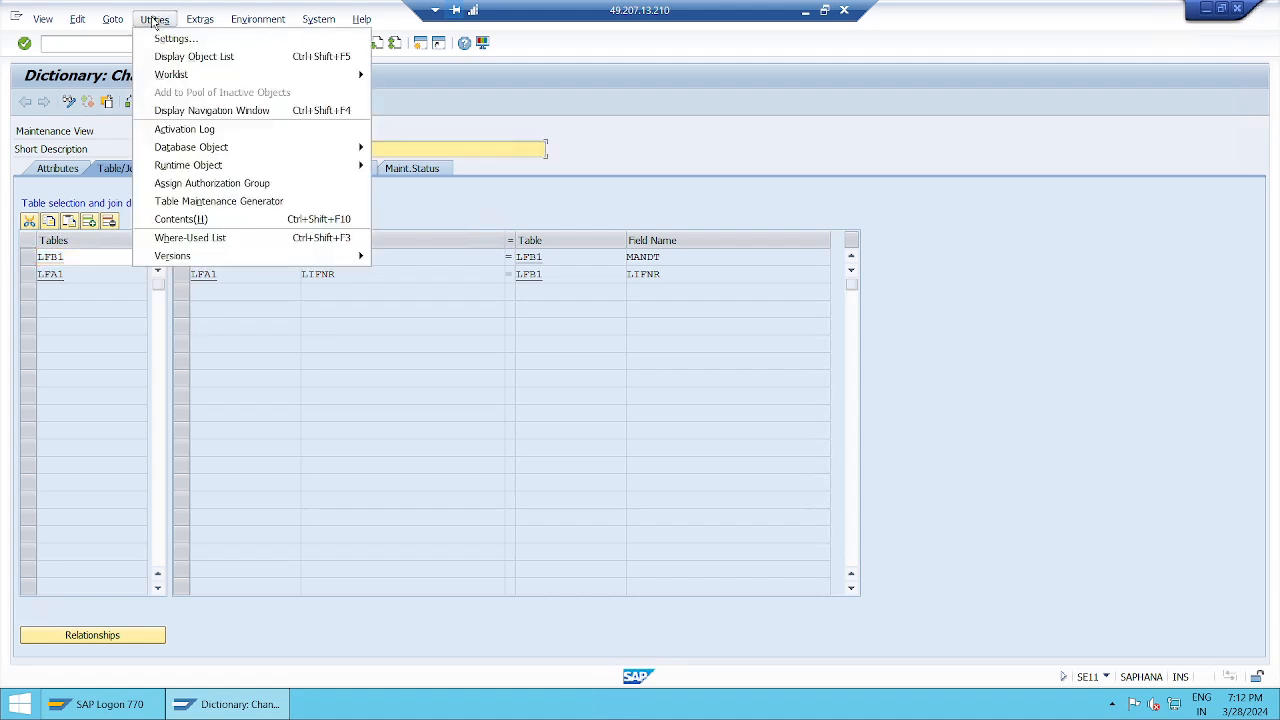
click(198, 220)
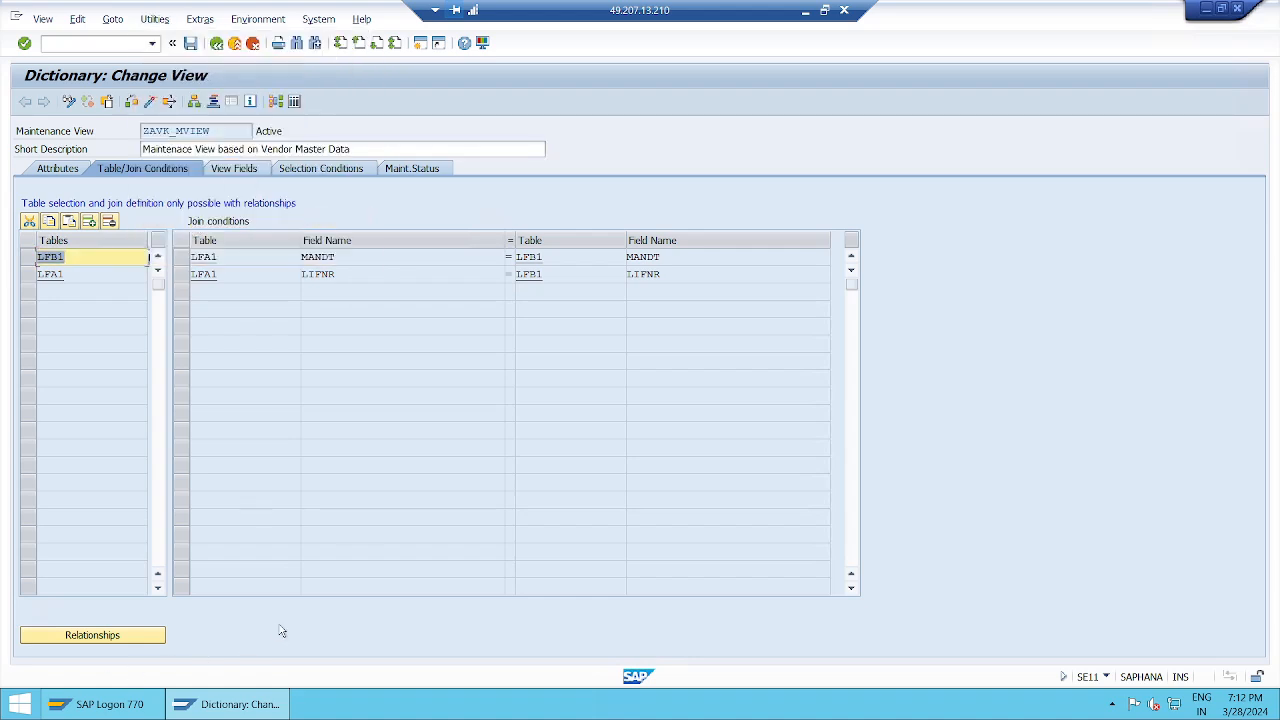
Return to the view fields of ZAVK_MVIEW and check the available utility functions without running any
click(248, 170)
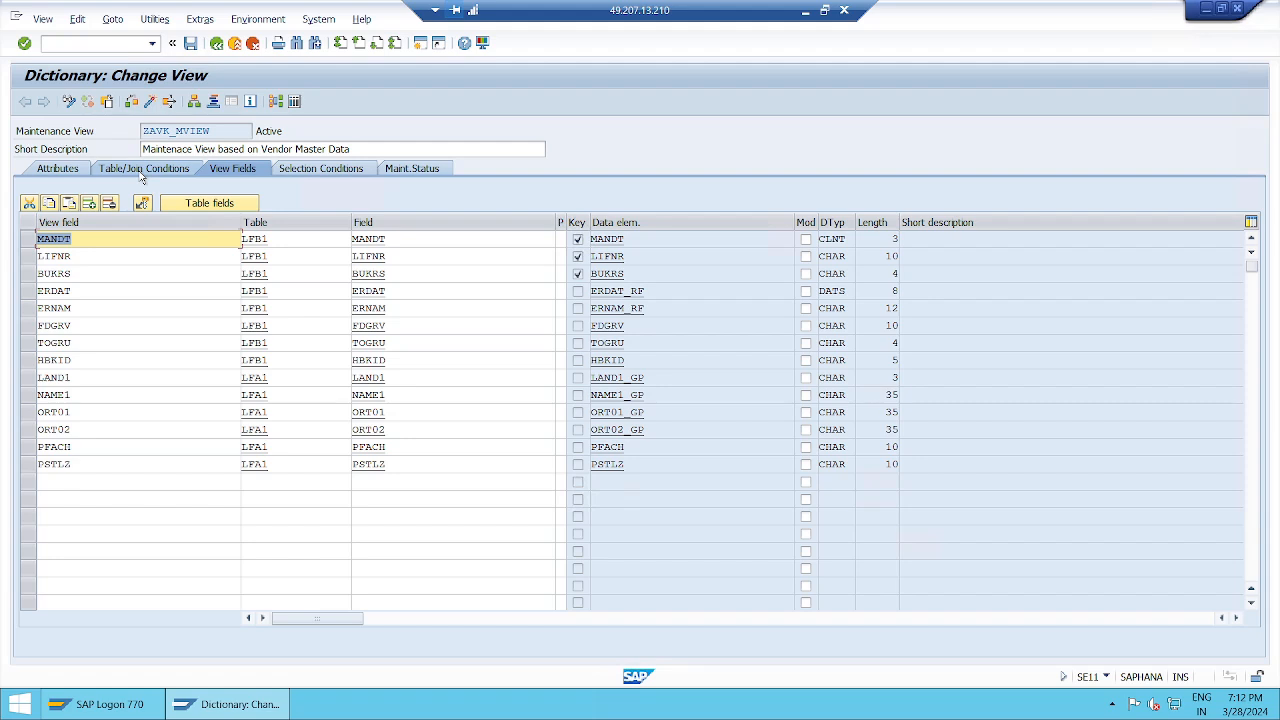
click(125, 238)
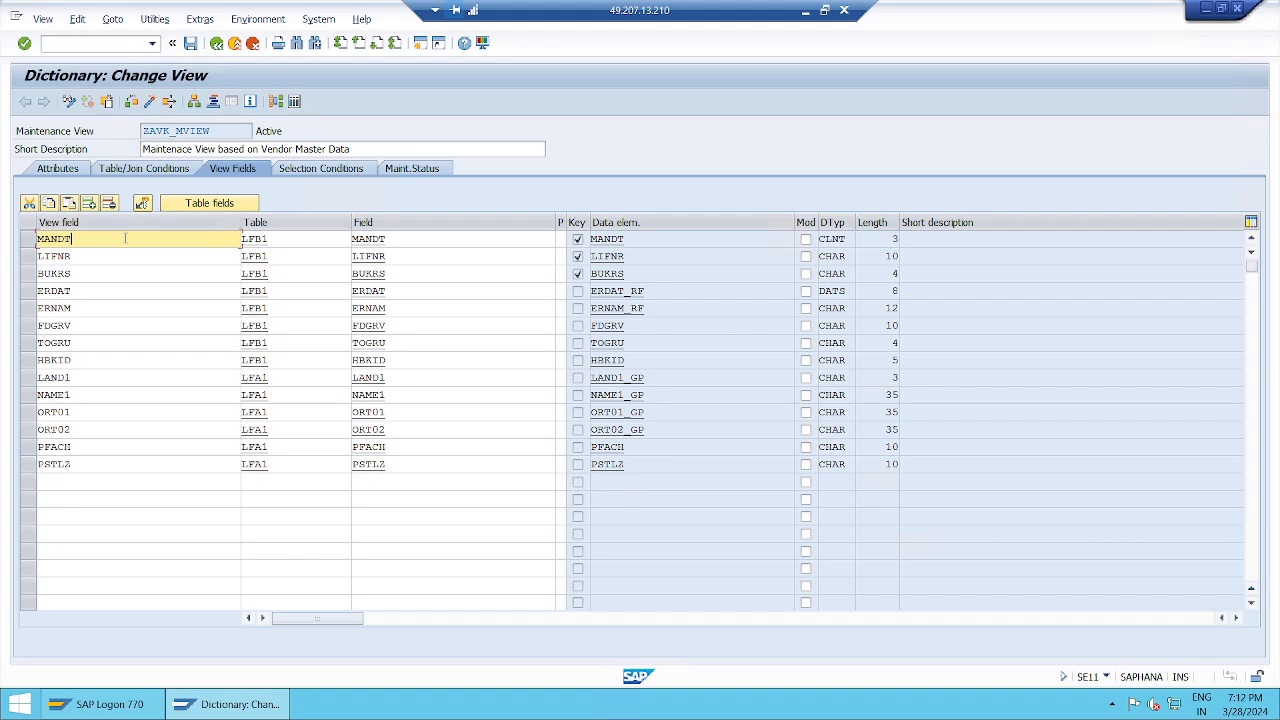
click(155, 19)
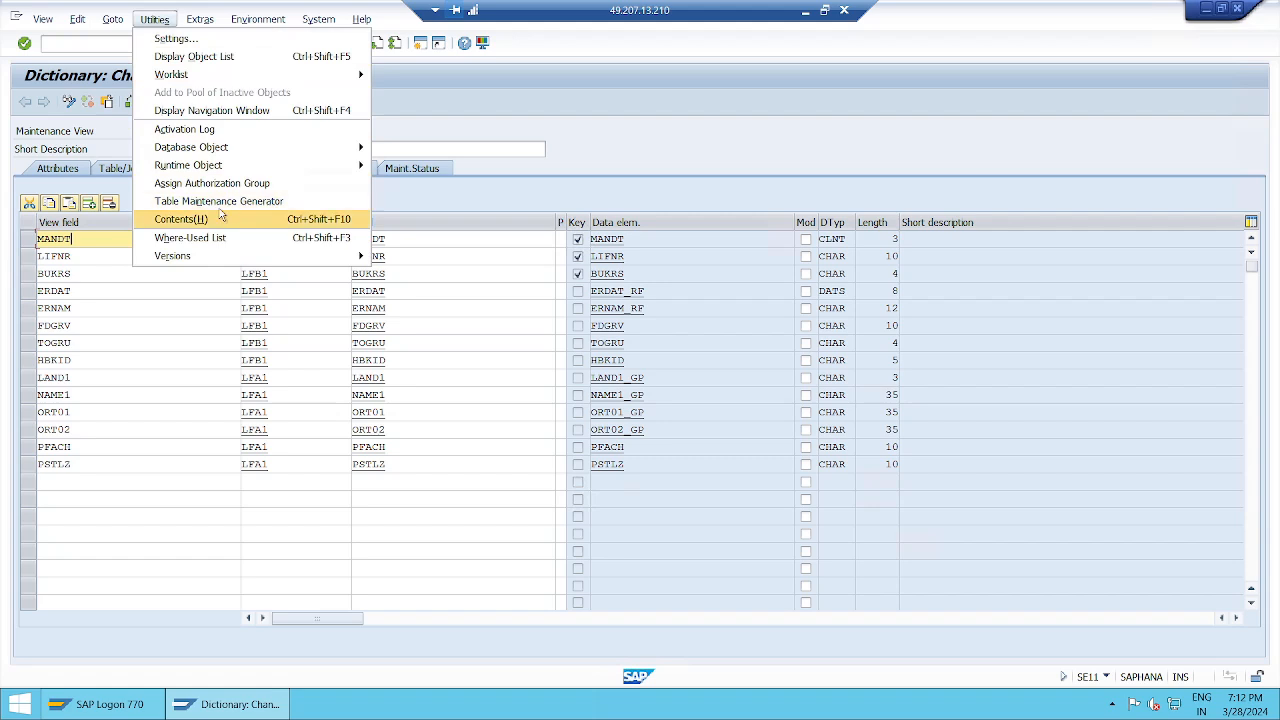
click(627, 155)
Switch to the Notepad notes and reword the "Steps to create Maintenance View :" heading as "Step1: create Maintenance View :"
click(806, 12)
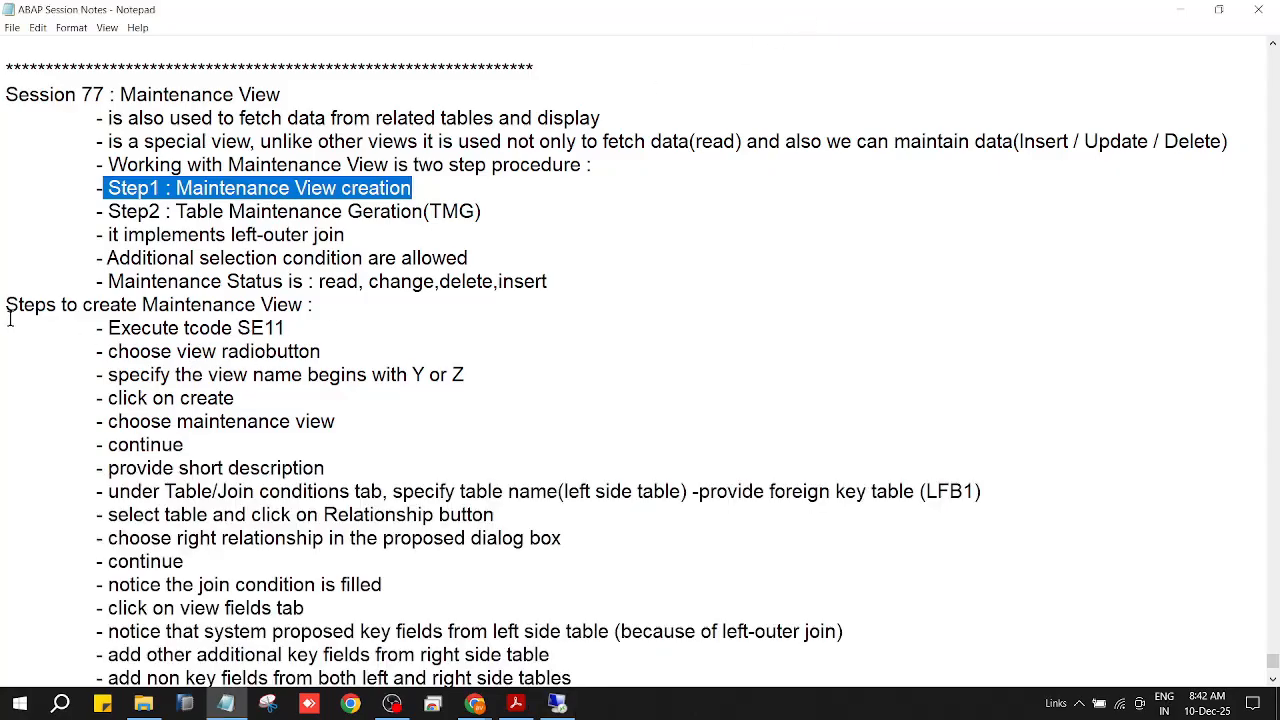
click(46, 304)
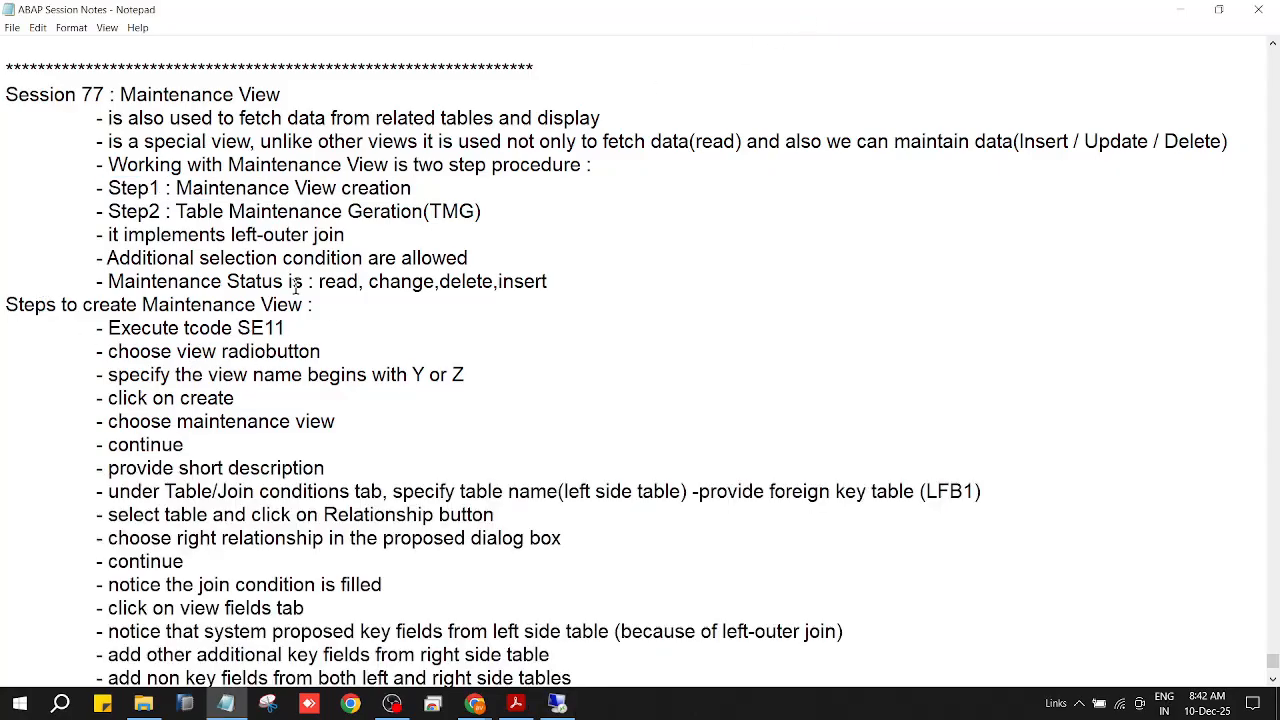
key(BackSpace)
text(1)
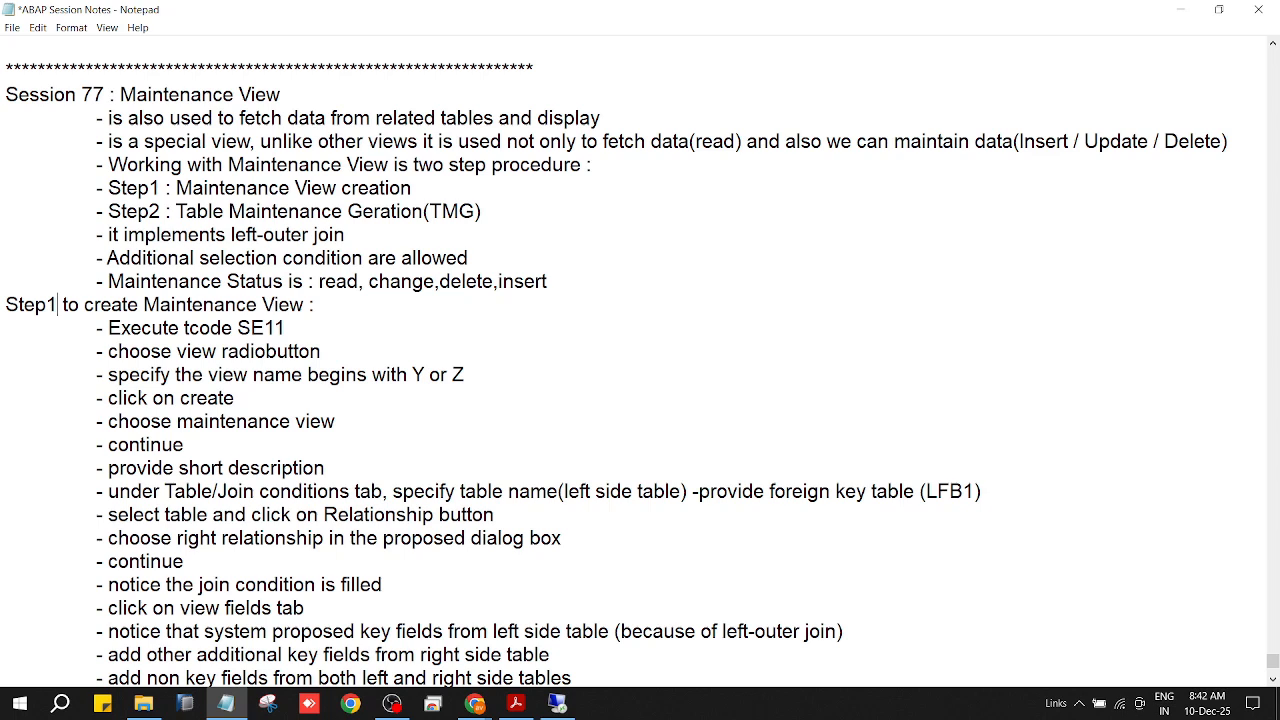
text(:)
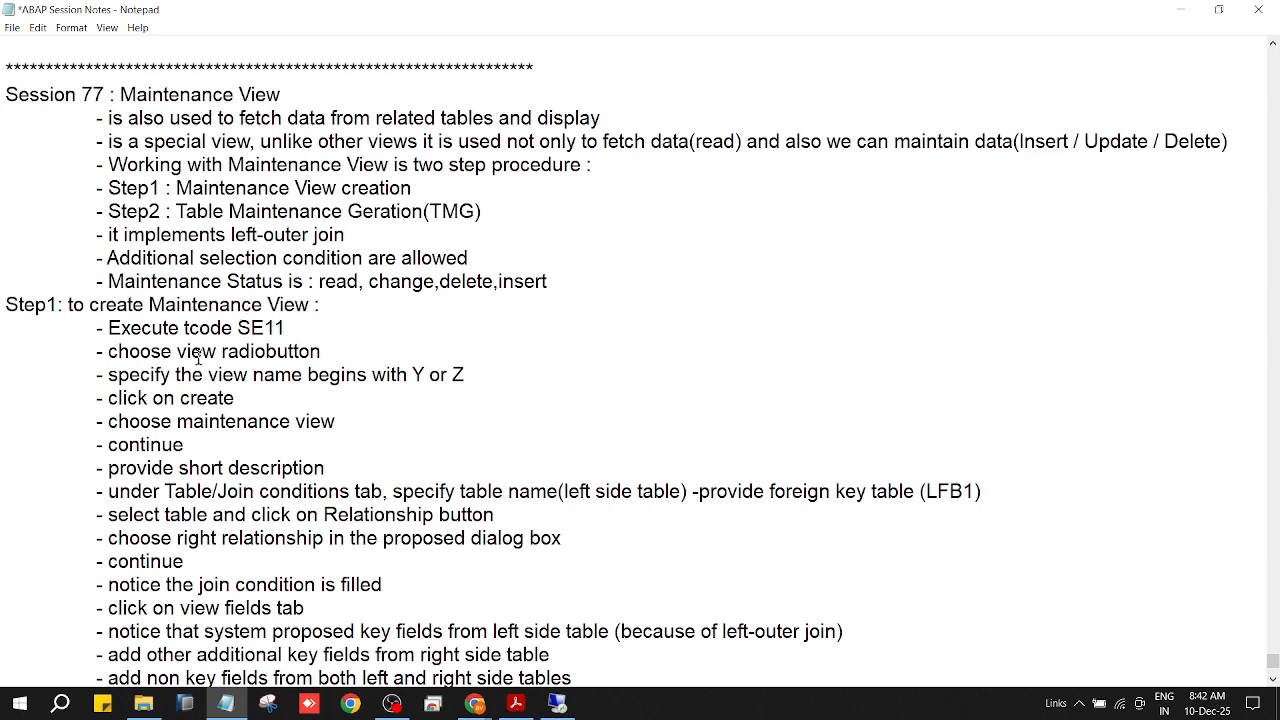
key(Delete)
key(Delete)
key(Delete)
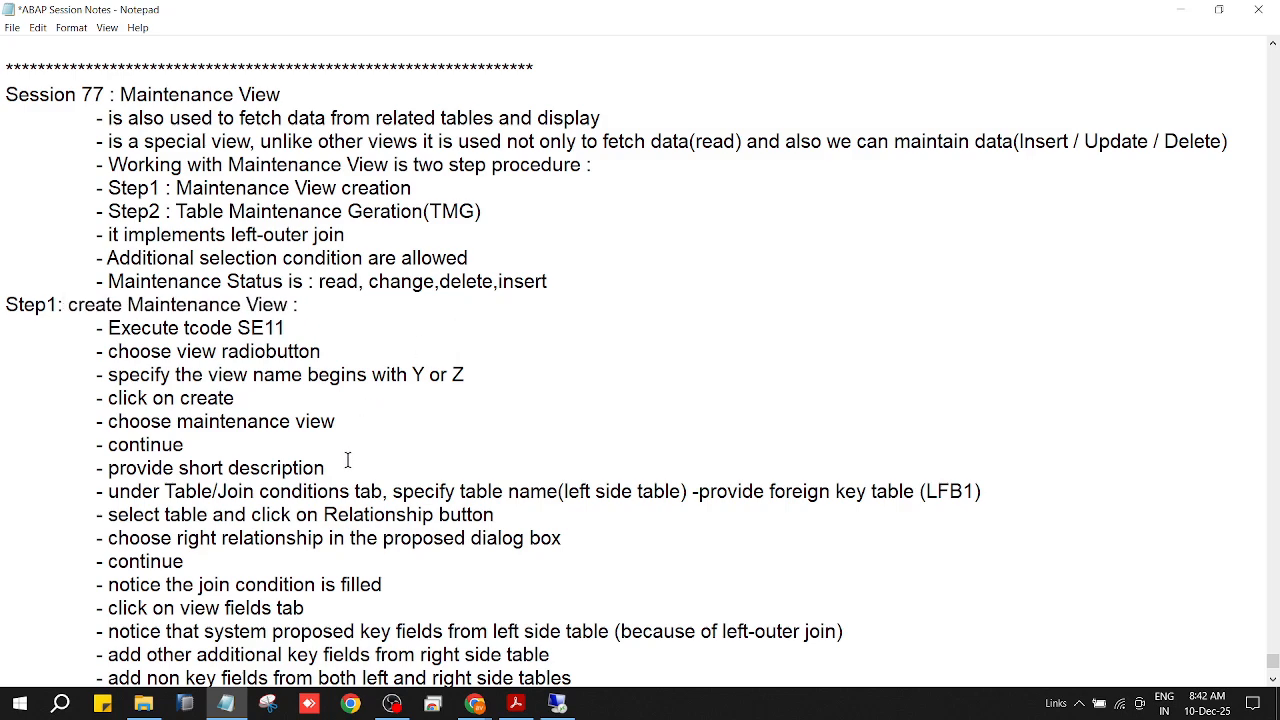
Add the heading "Step2 : TMG" below the "activate" bullet and begin its first bullet with "Utilities menu ->"
scroll(346, 462, down, 4)
click(212, 468)
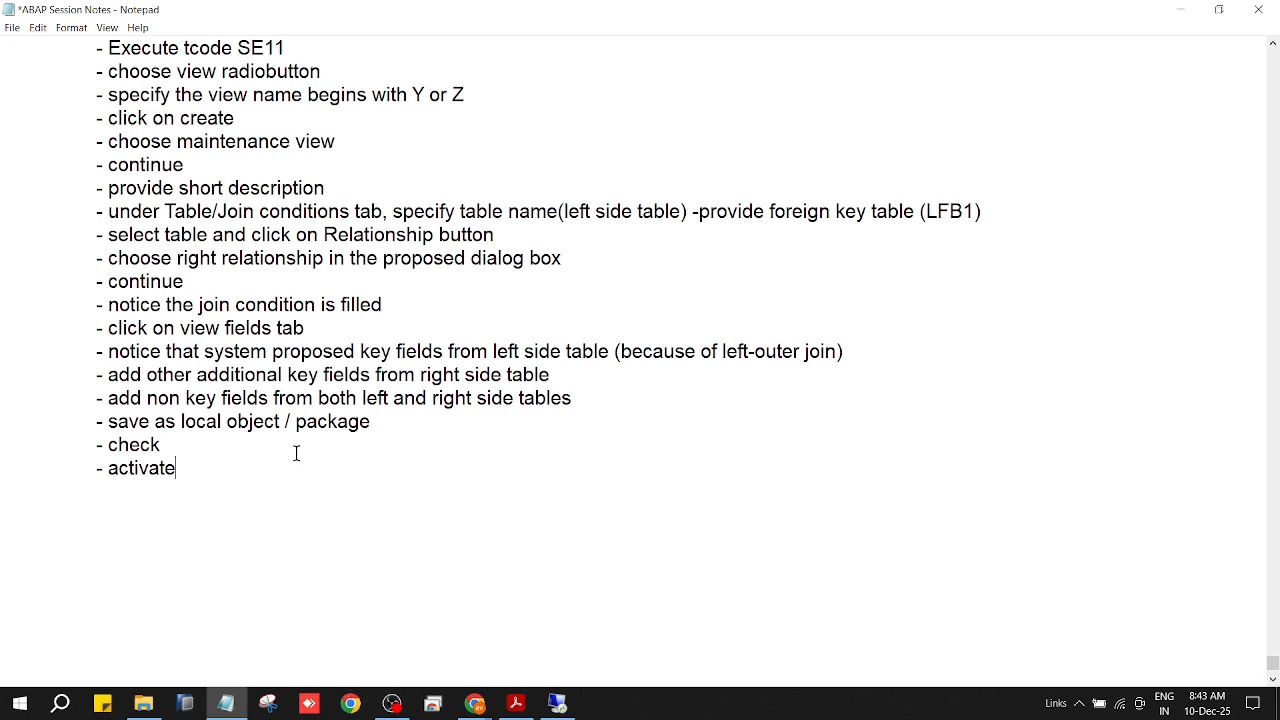
key(Return)
text(Step2 : TMG)
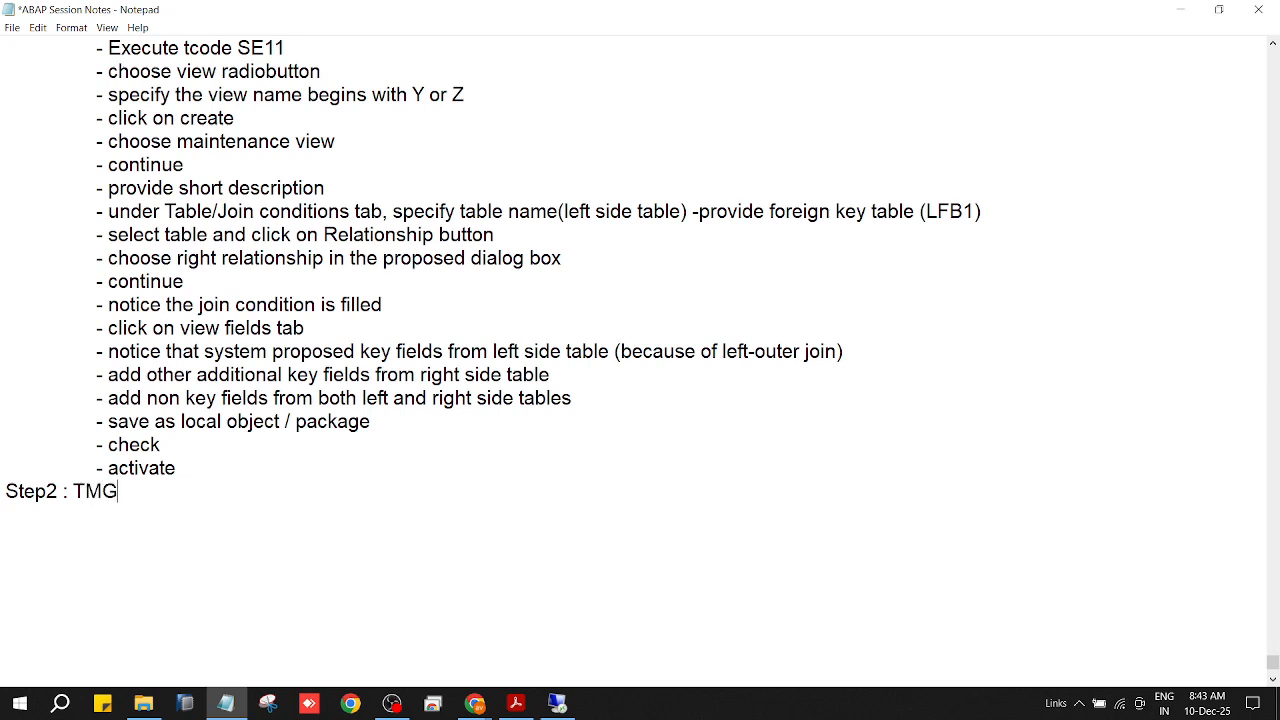
key(Tab)
text(- Utilities menu ->)
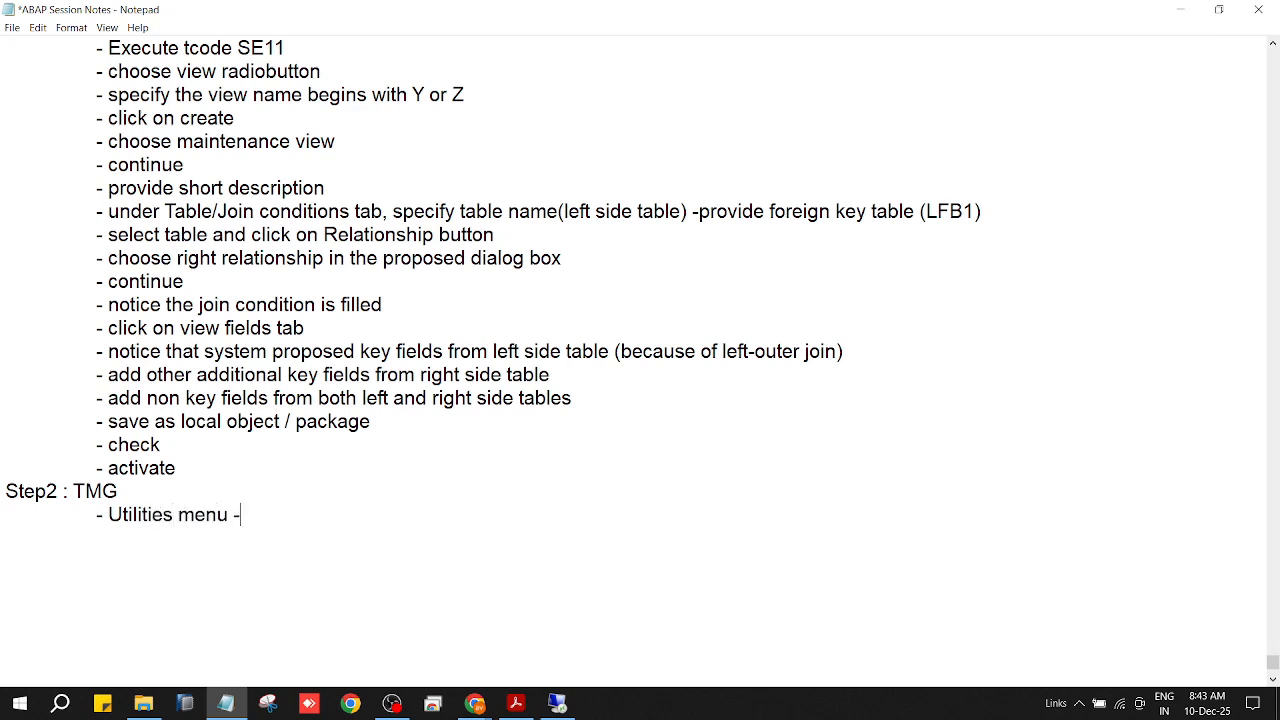
click(296, 449)
key(BackSpace)
key(BackSpace)
key(BackSpace)
key(BackSpace)
key(BackSpace)
text(a)
key(ctrl+z)
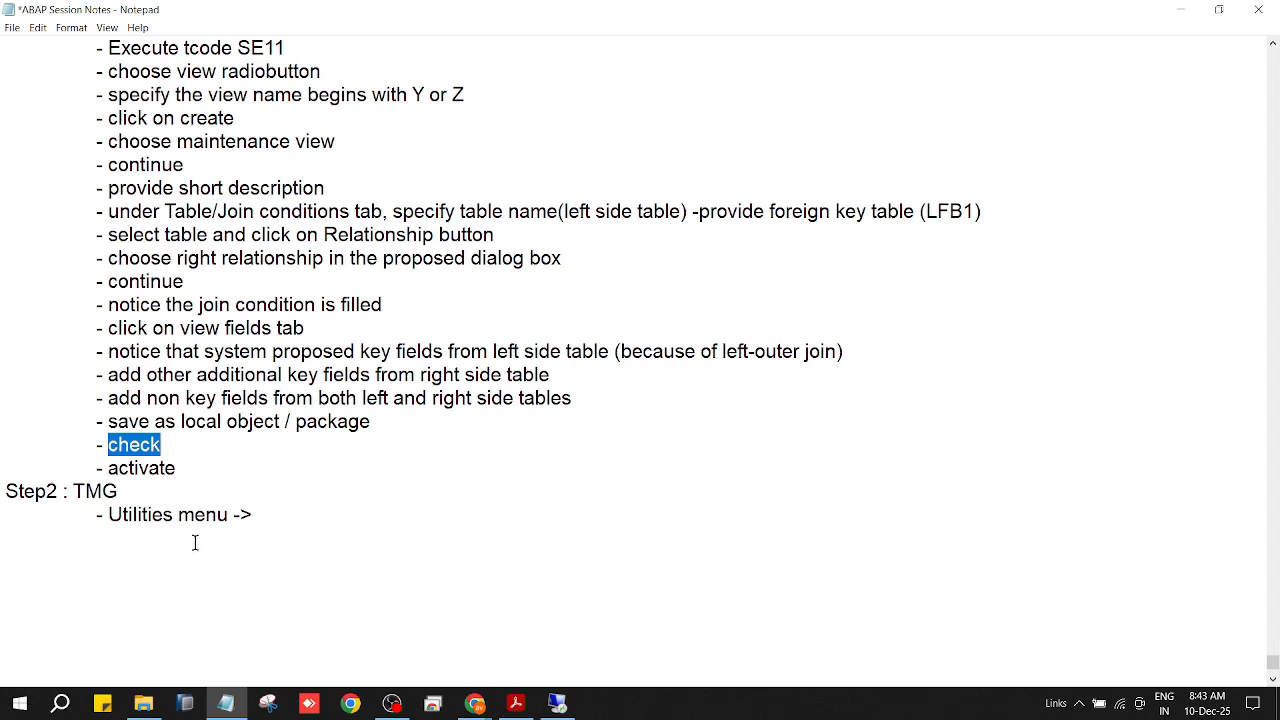
Complete the Step2 bullet with "Table Maintenance Generator", start another bullet below it, and save the notes
click(269, 514)
text(T)
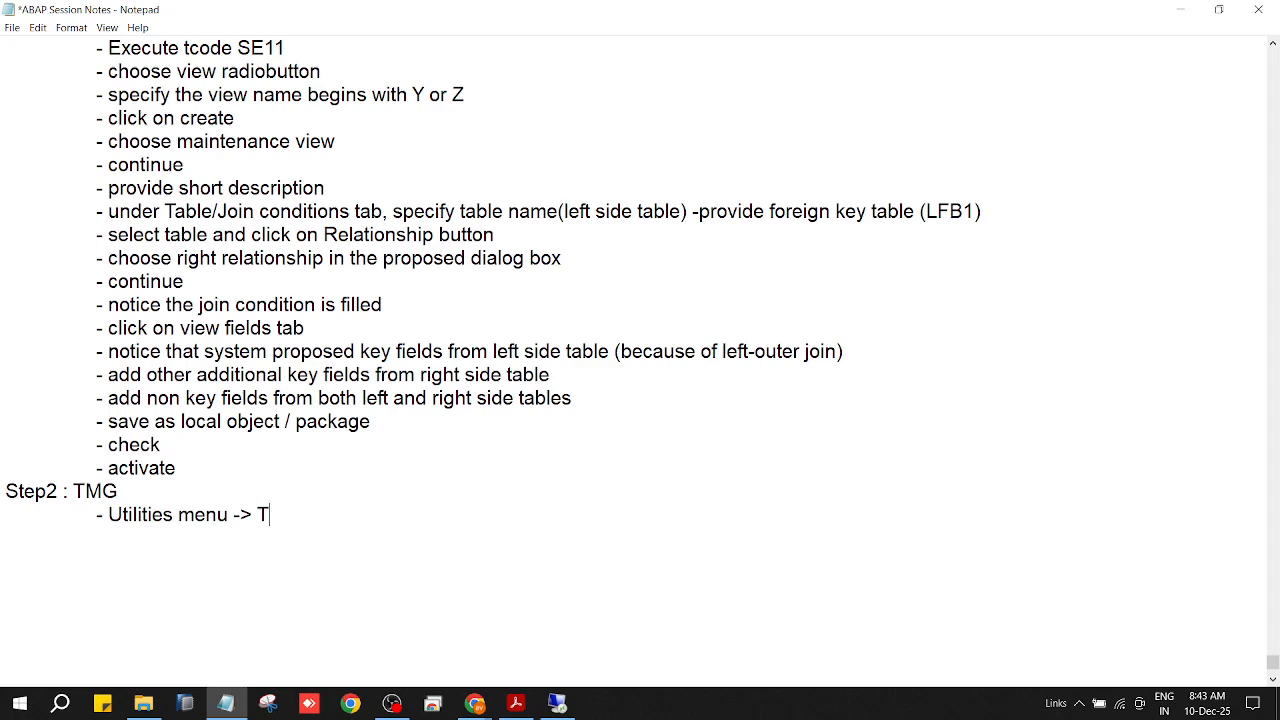
text(able Main)
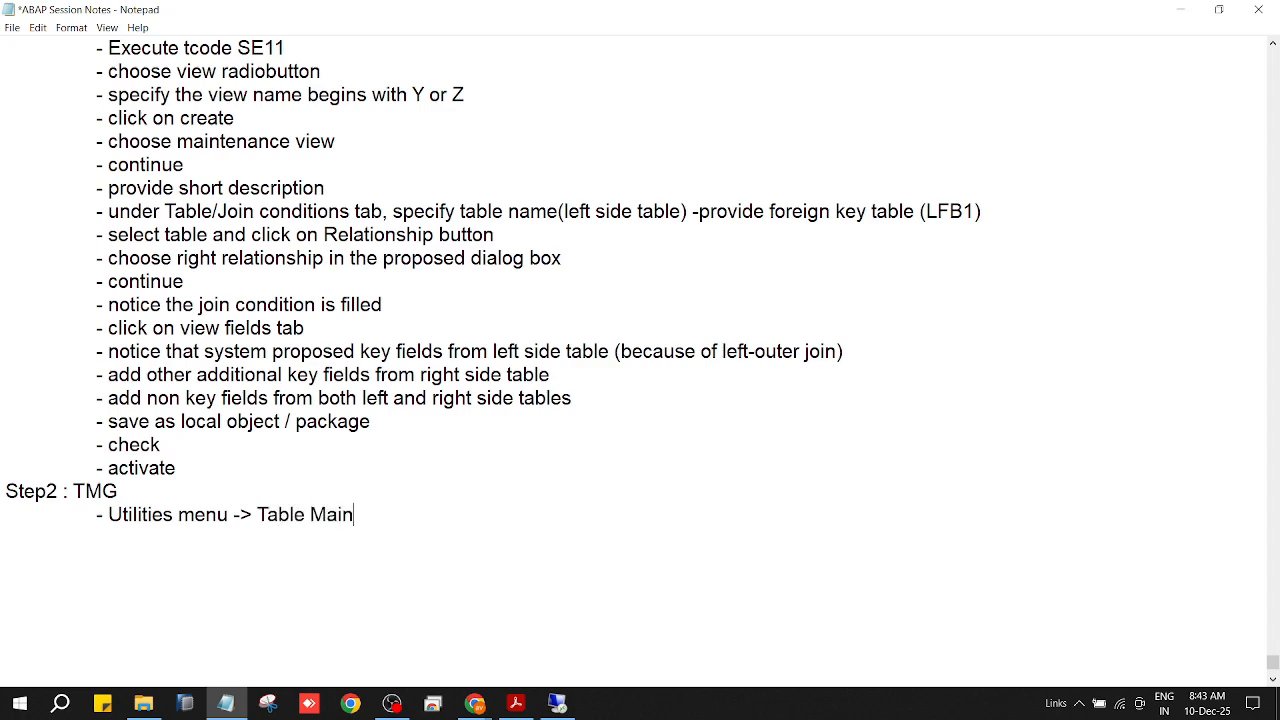
text(tenance Ge)
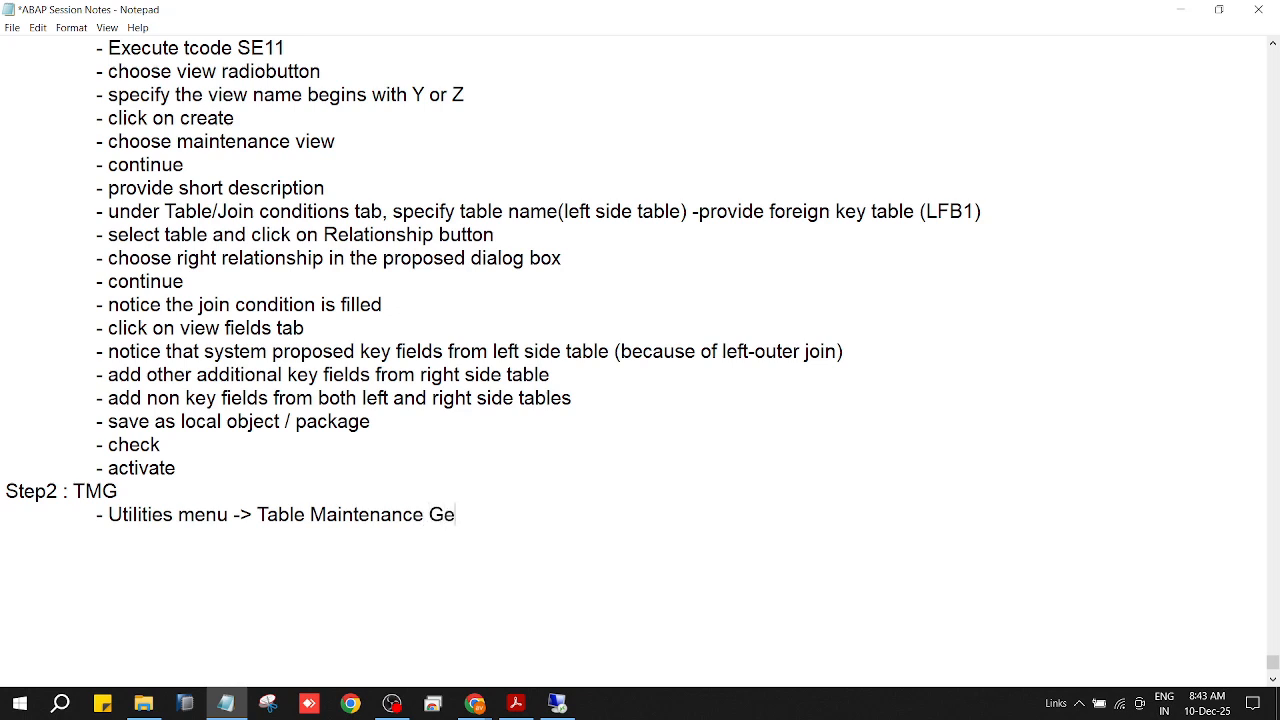
text(nerator)
key(Return)
key(Tab)
text(-)
key(ctrl+s)
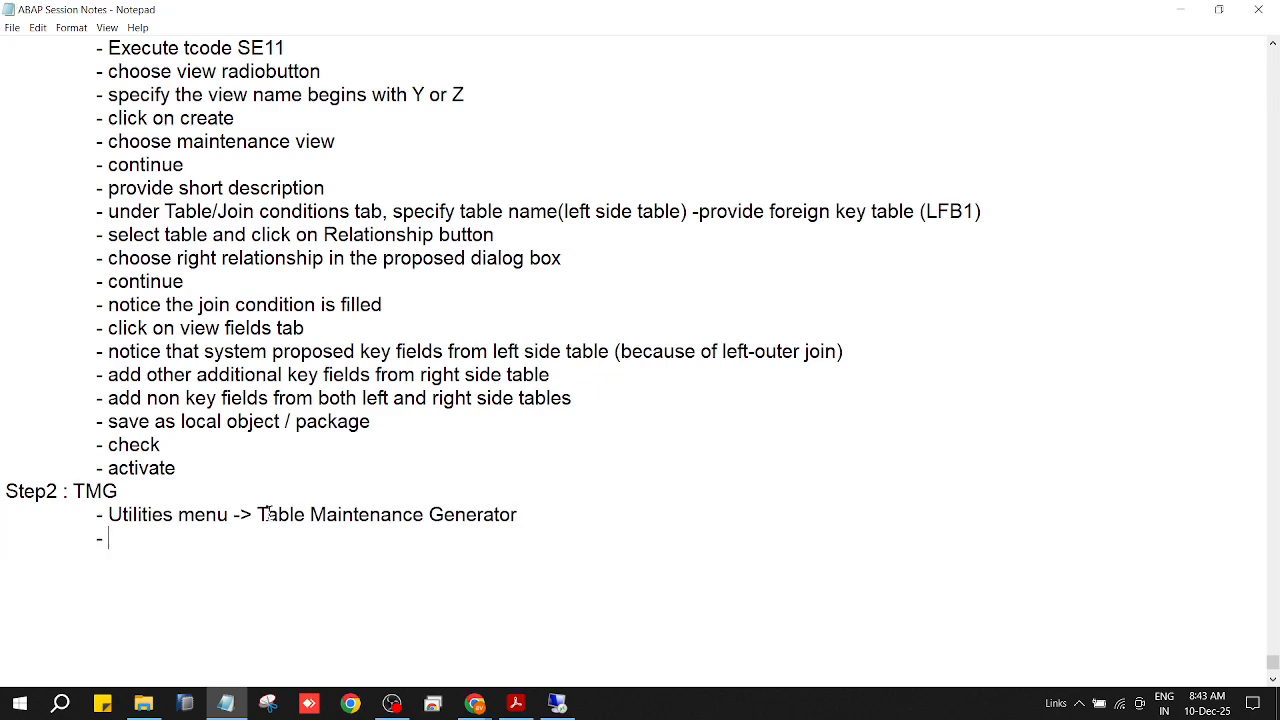
Insert a blank line between the "activate" bullet and the "Step2 : TMG" heading, and save the notes
scroll(706, 508, down, 2)
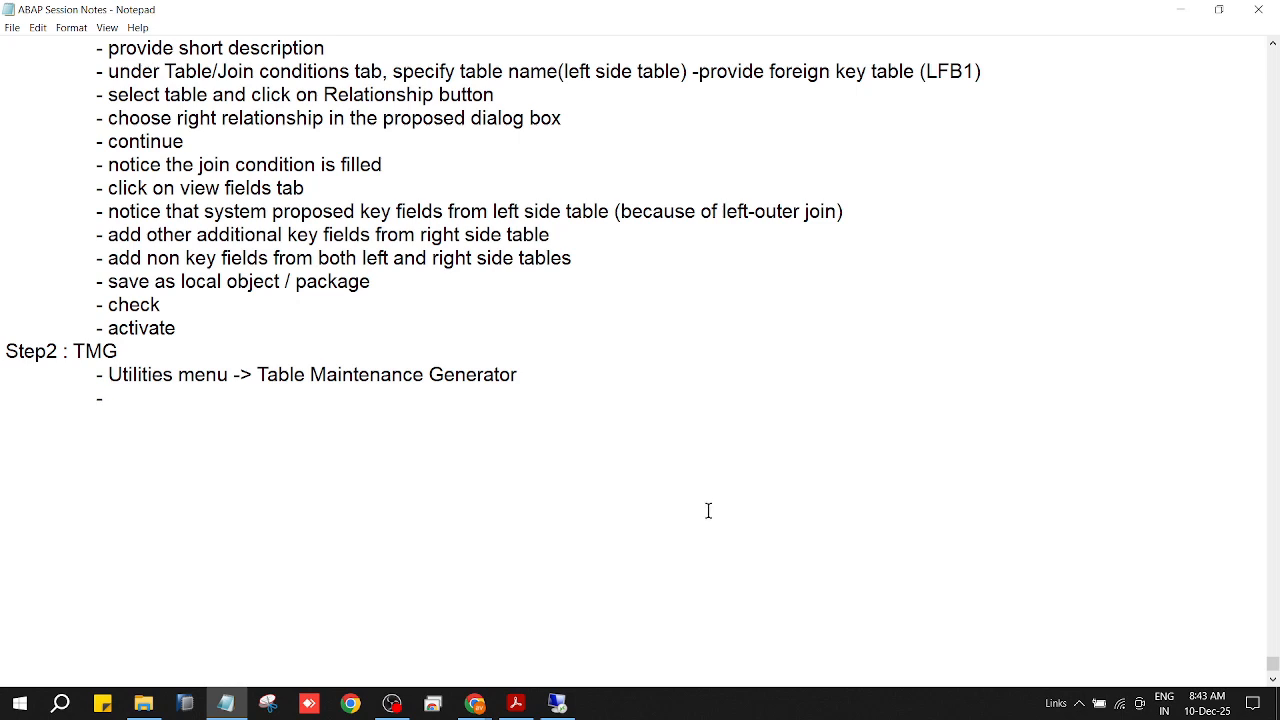
click(210, 328)
key(Return)
click(118, 422)
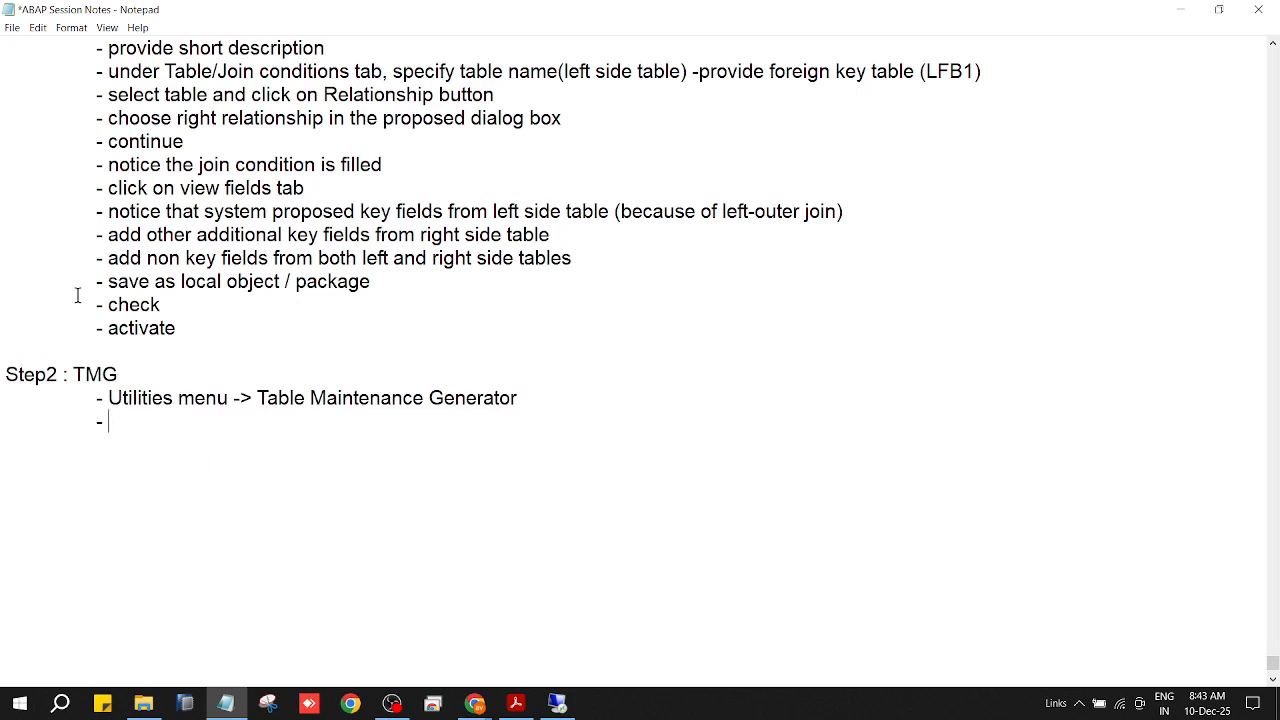
click(12, 28)
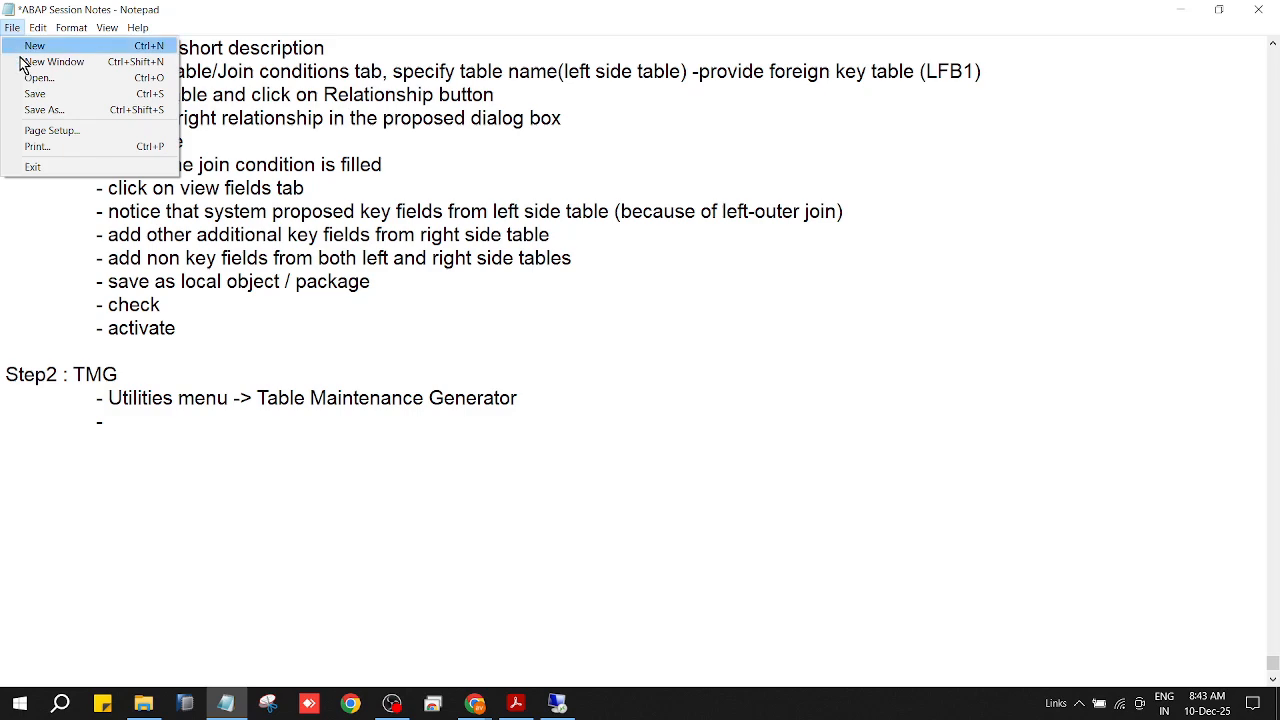
click(40, 94)
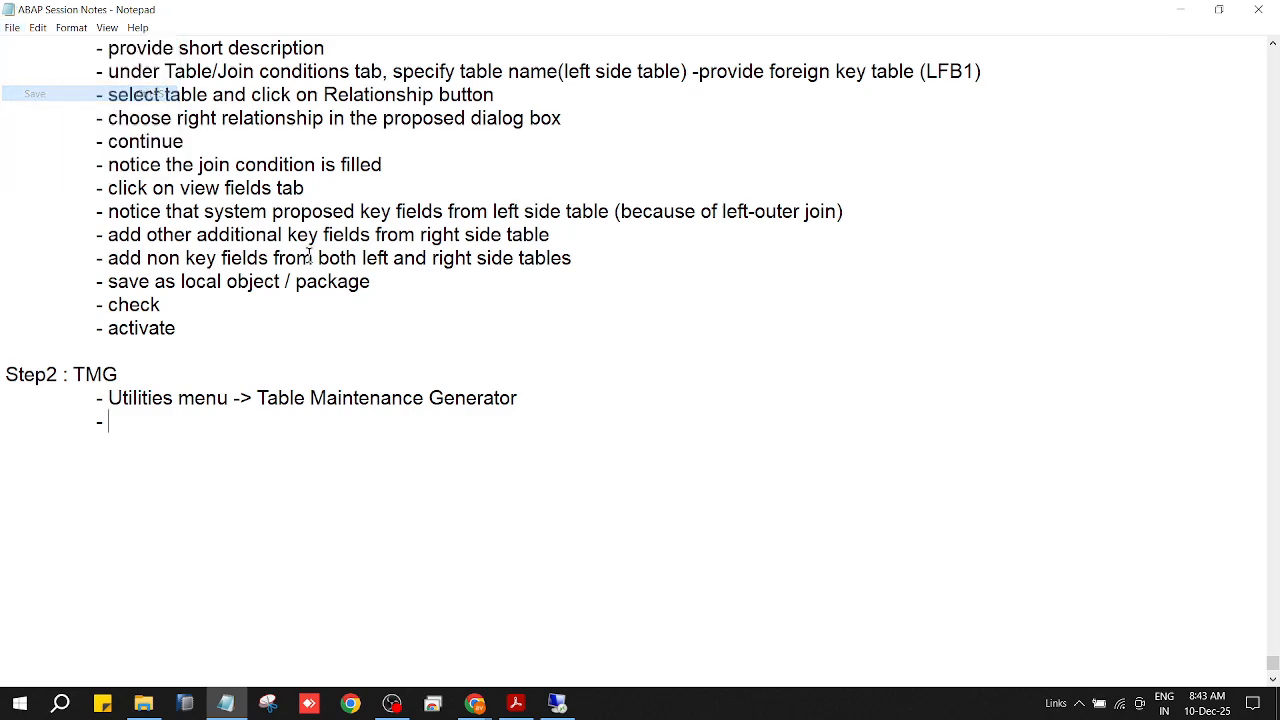
Switch to the SAP session, open the Table Maintenance Generator for ZAVK_MVIEW, and look up its transaction code
click(557, 703)
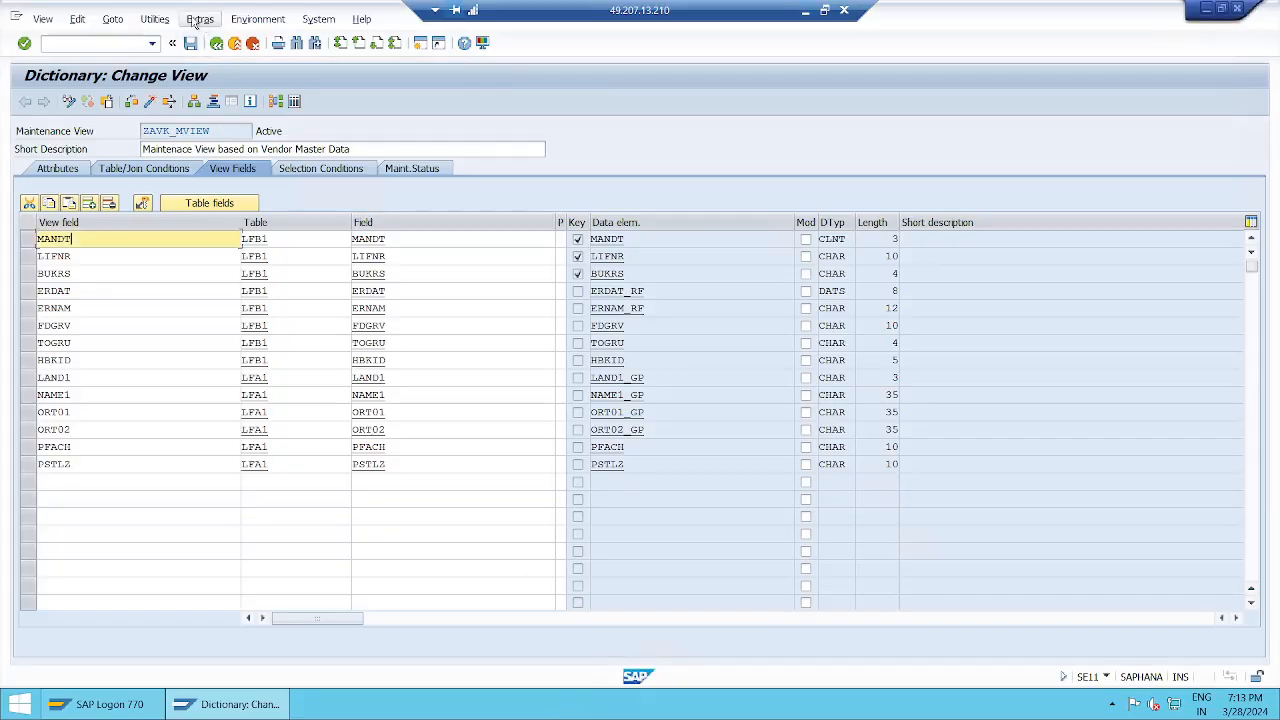
click(155, 19)
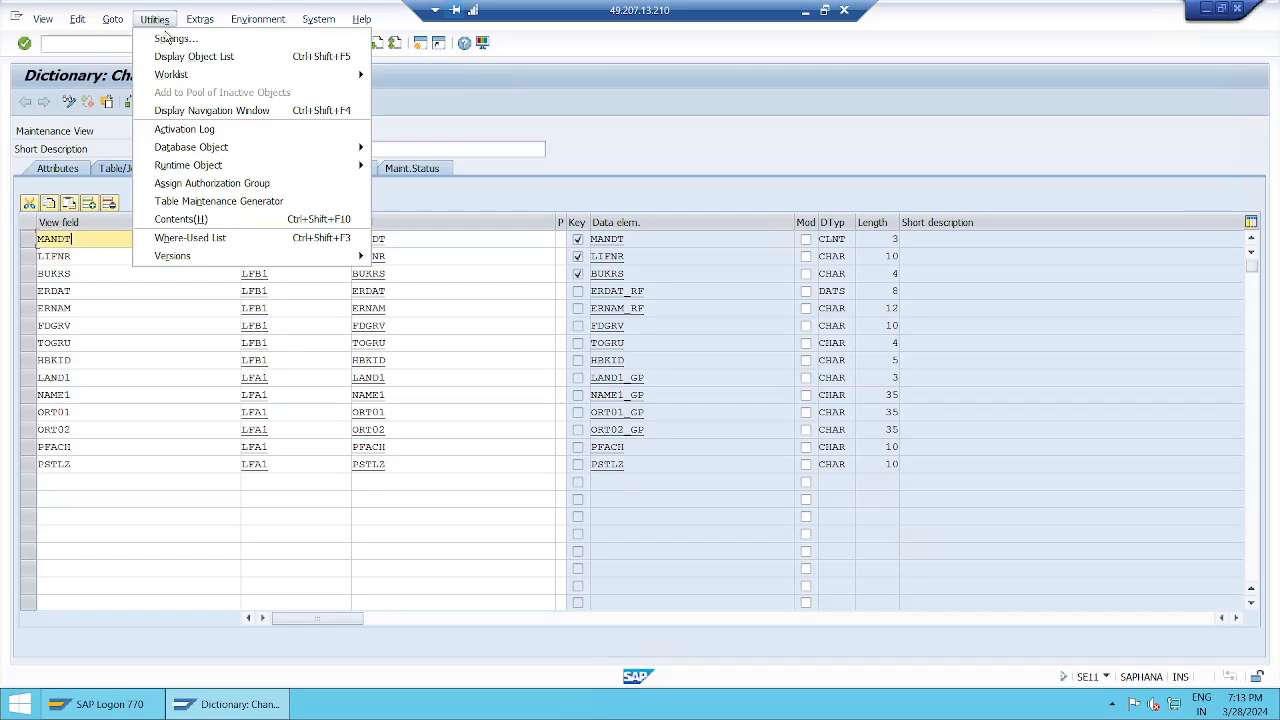
click(255, 203)
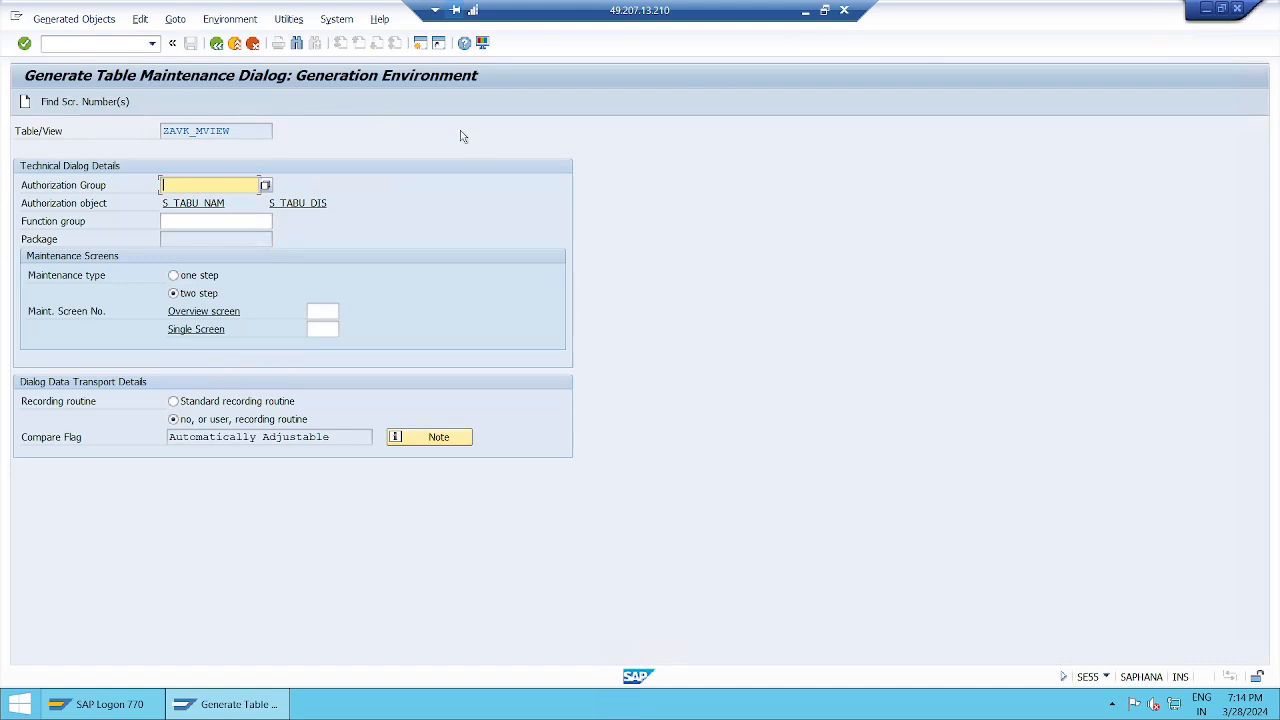
click(1105, 678)
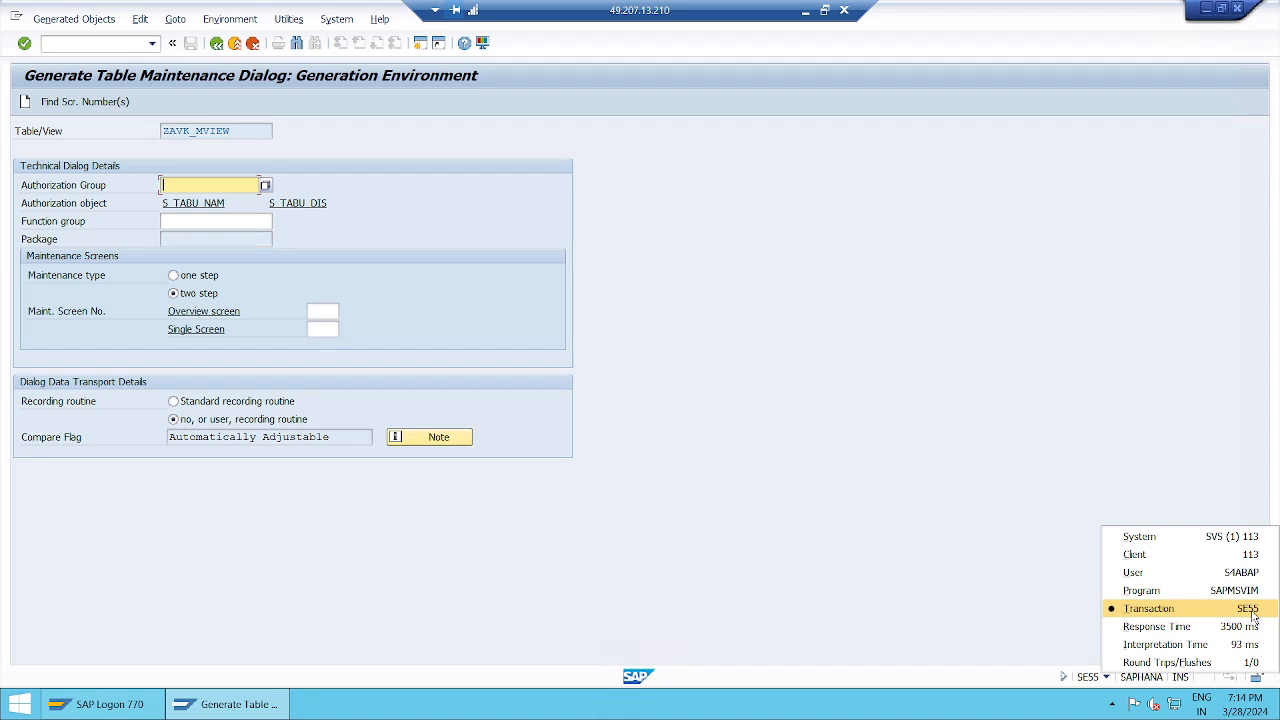
click(708, 410)
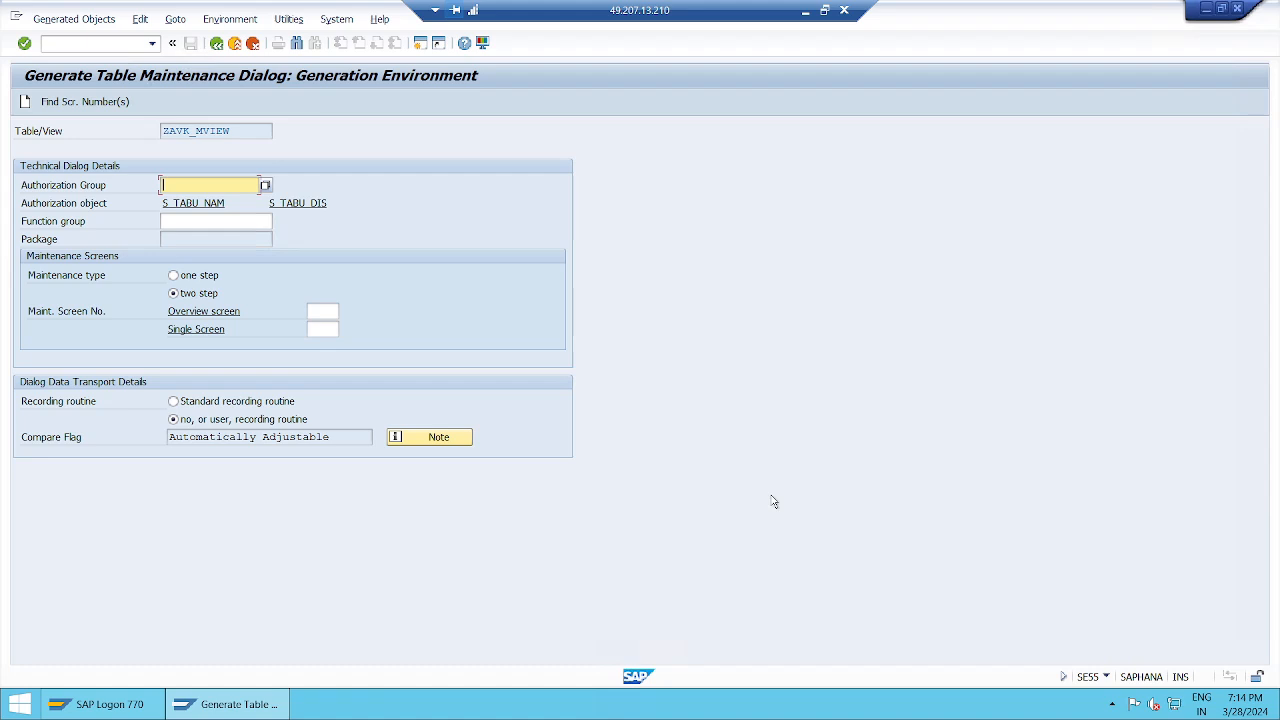
Return to the Notepad notes and extend the Table Maintenance Generator bullet with "(or) using Tcode SE55"
click(806, 20)
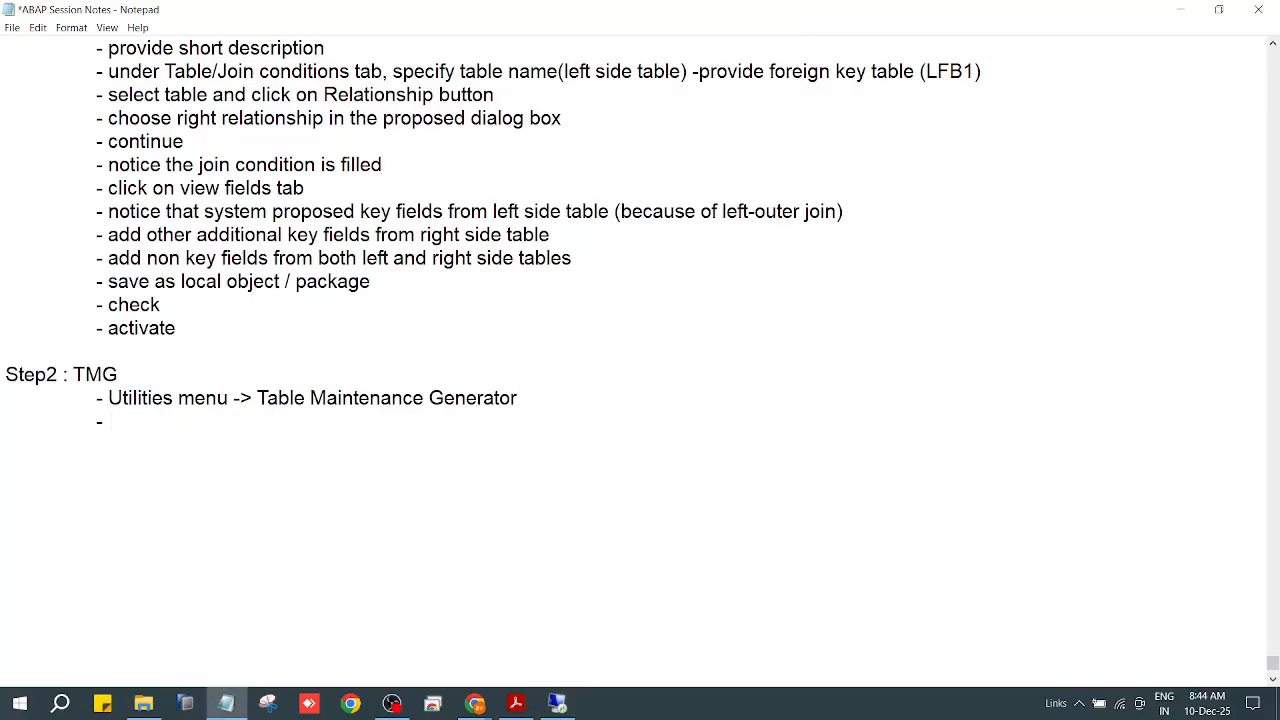
text(O)
key(BackSpace)
text((O)
key(BackSpace)
text(OR)
key(BackSpace)
key(BackSpace)
text(or))
key(ctrl+shift+Left)
click(600, 394)
text(using Tcode SE)
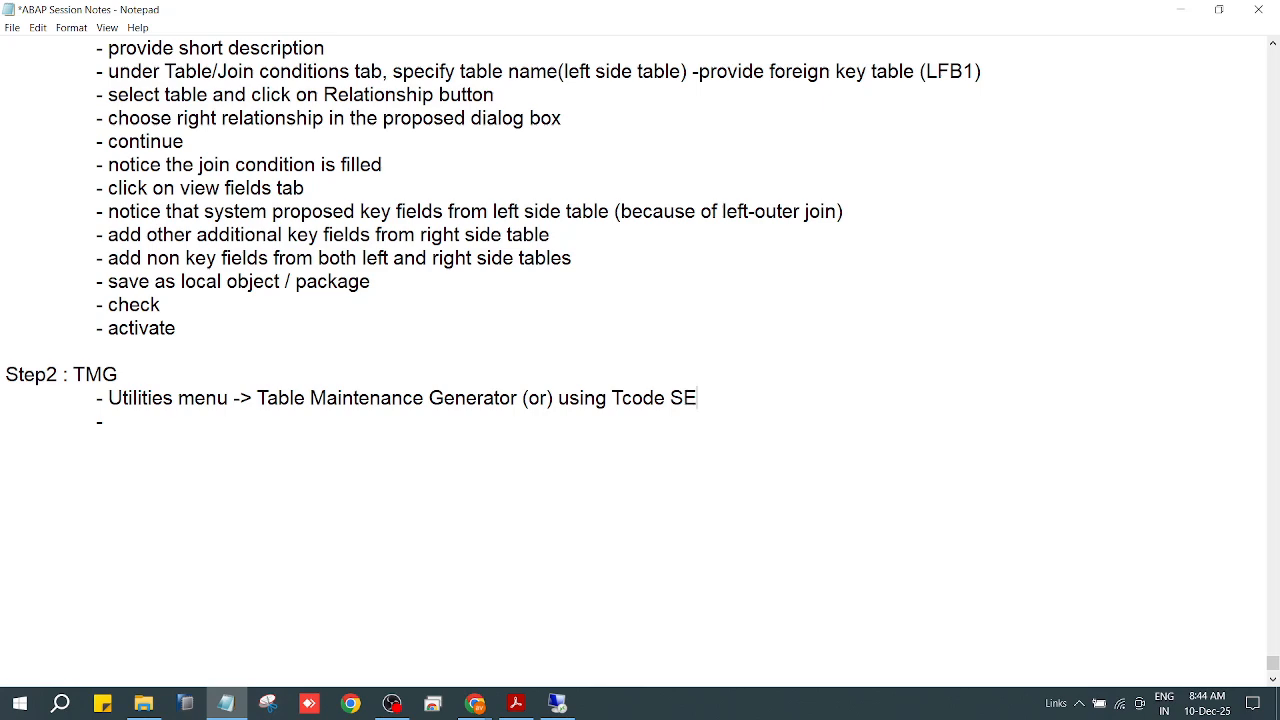
text(55)
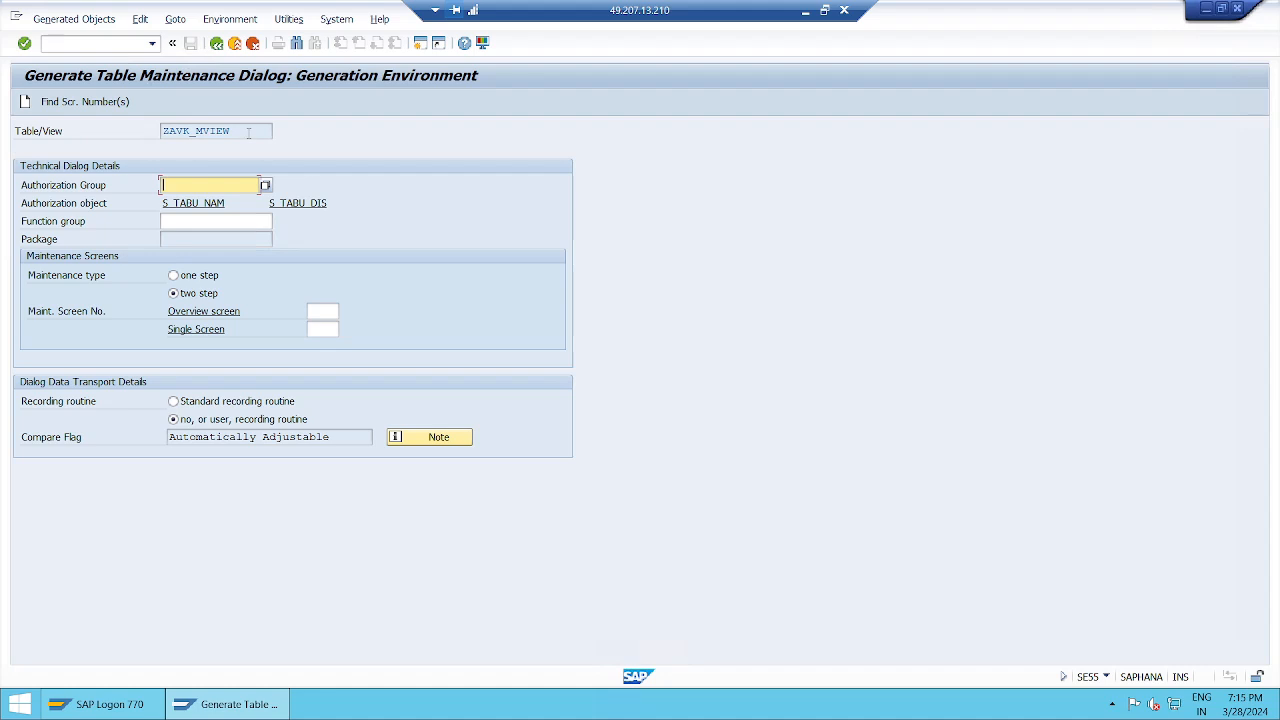
click(248, 132)
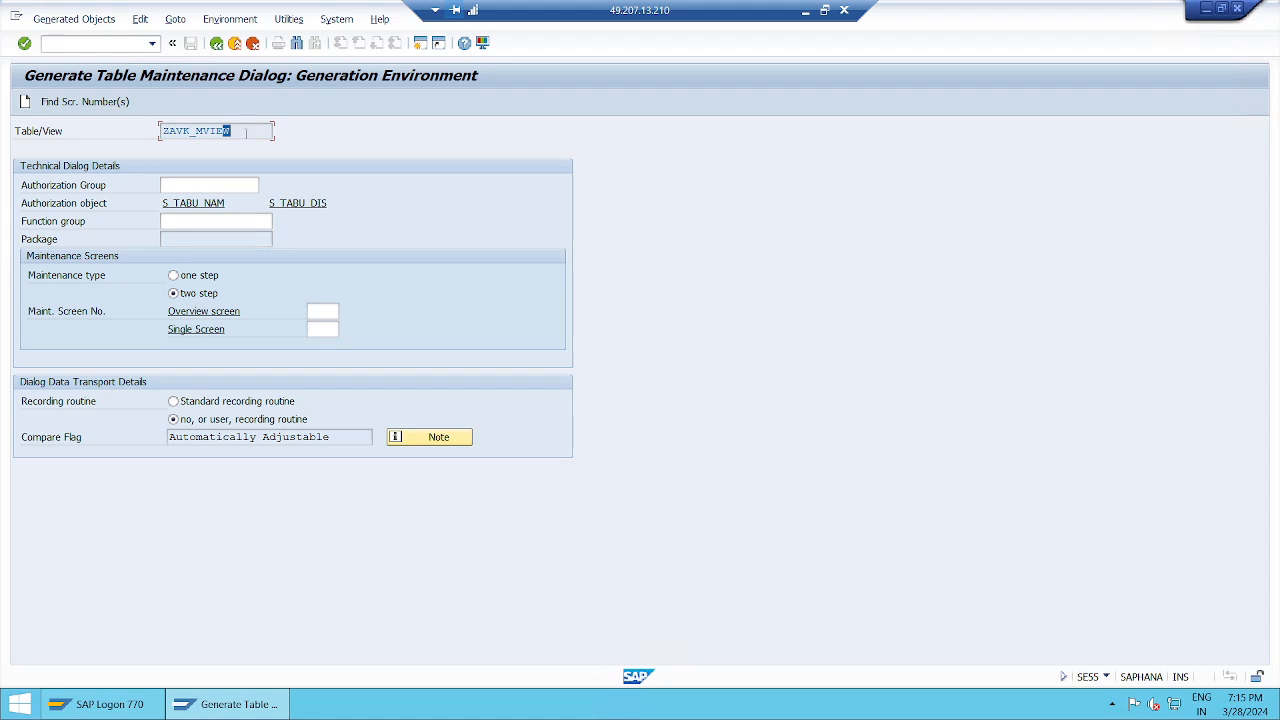
click(246, 133)
drag(240, 130, 160, 131)
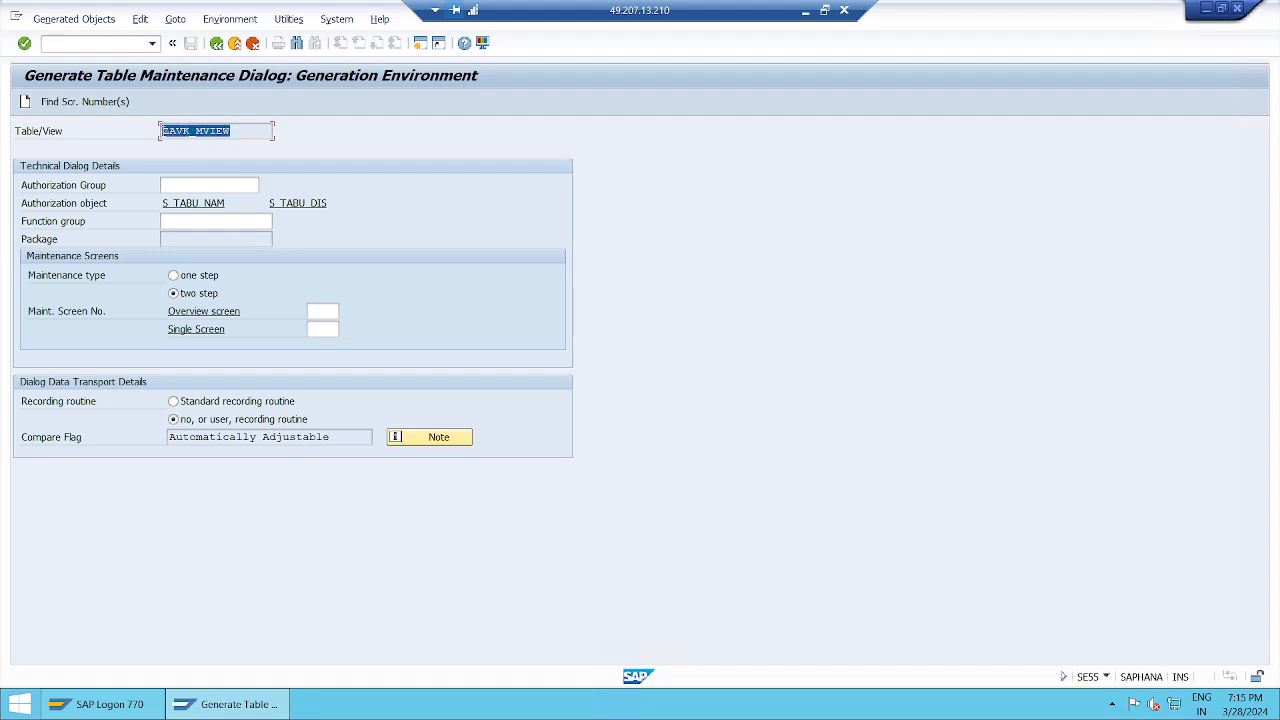
click(164, 131)
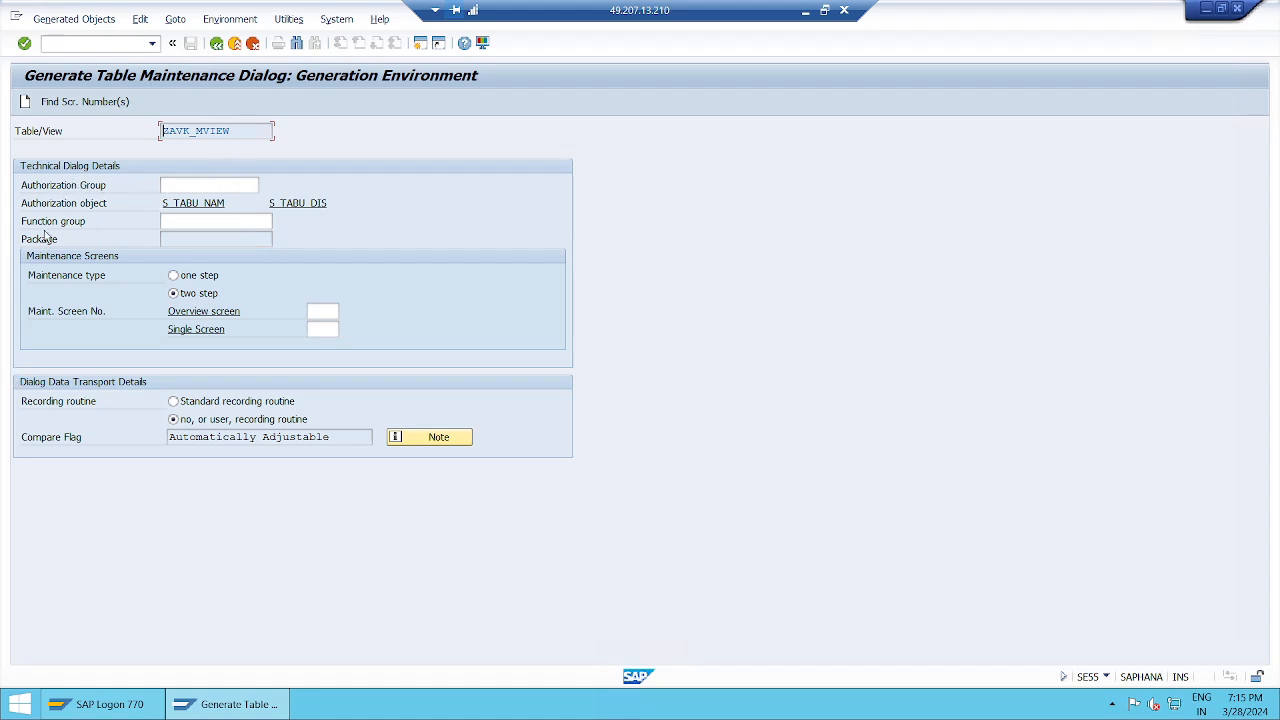
click(205, 221)
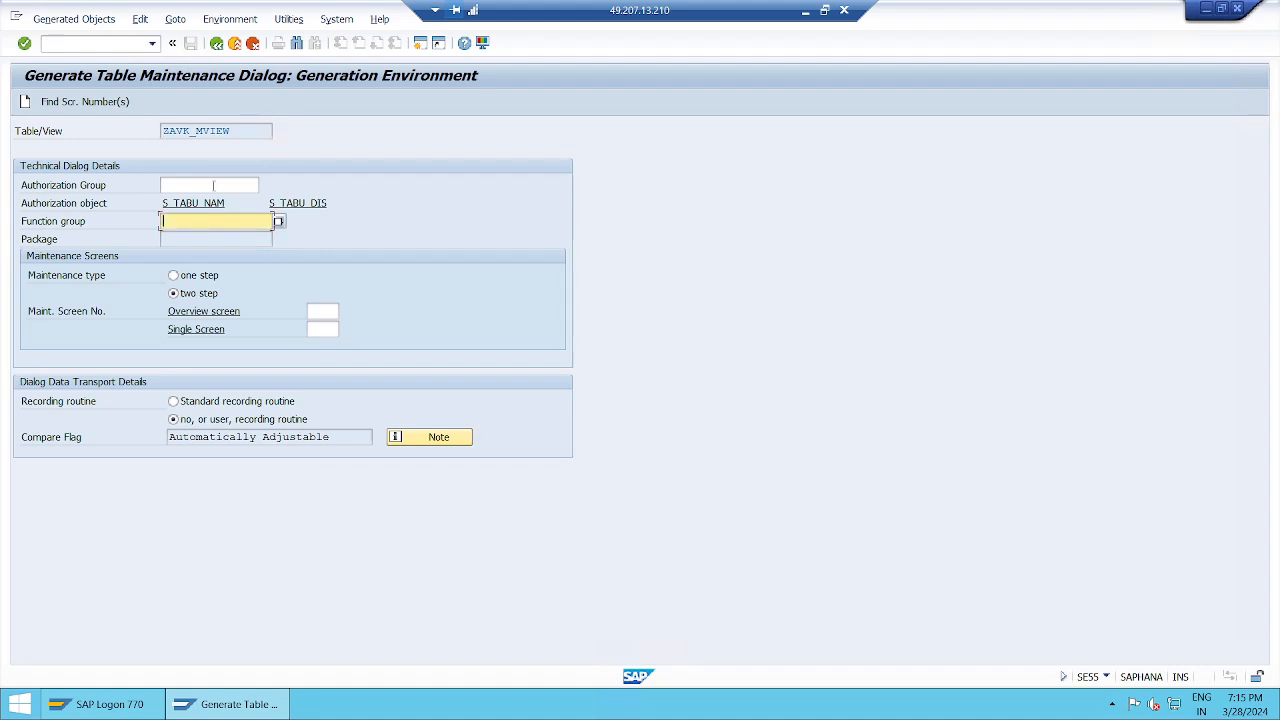
click(213, 185)
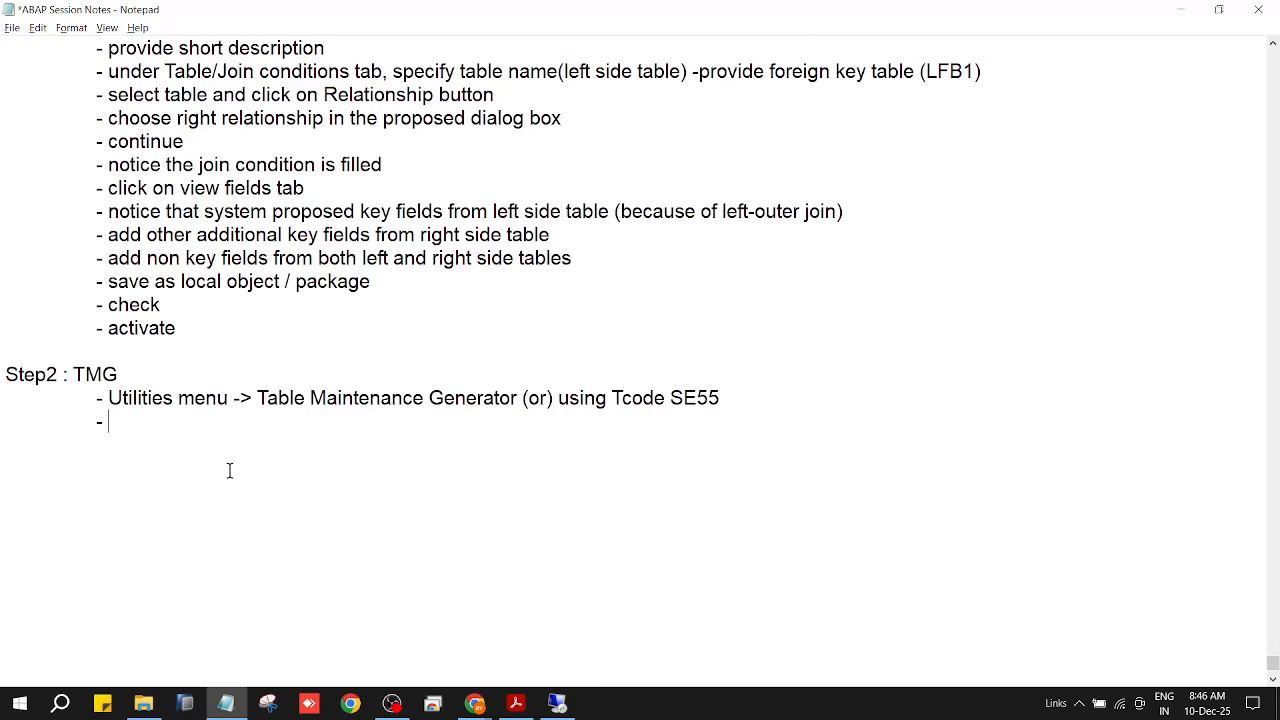
Return to the Notepad notes and fill the empty Step2 bullet with "specify Authorization Group using F4(&NC&)"
text(specify Autho)
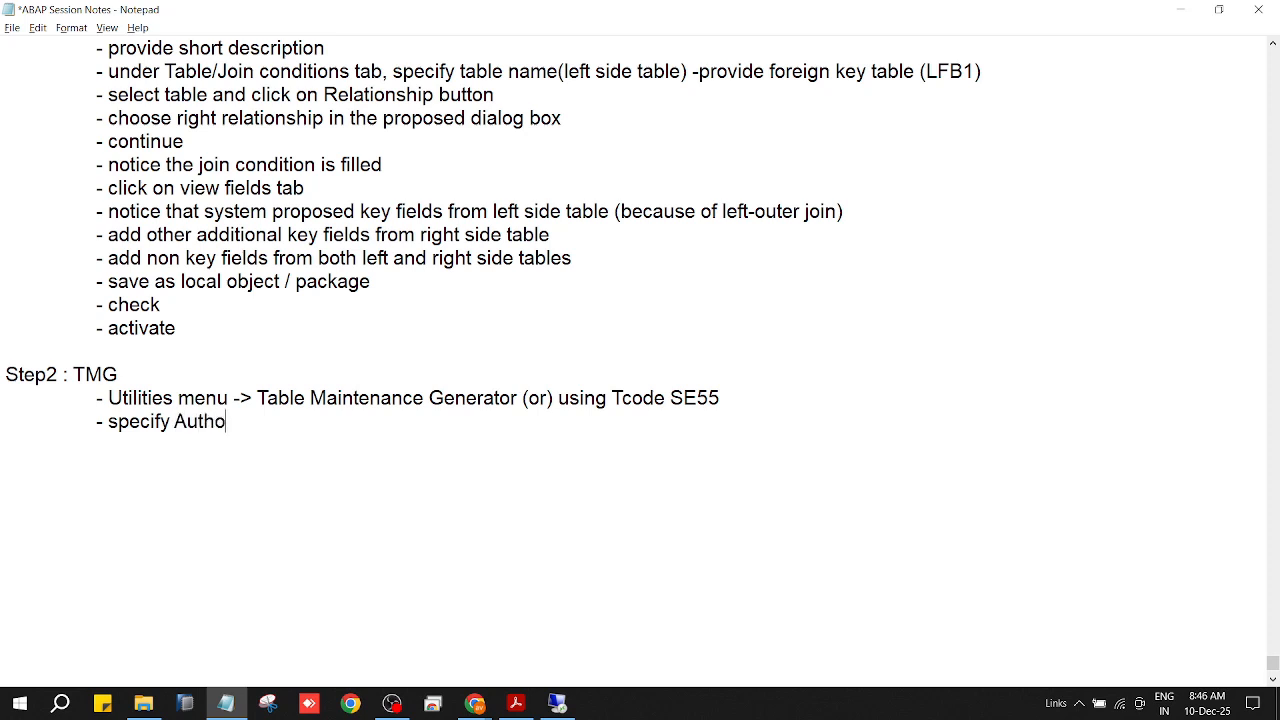
text(rization Gr)
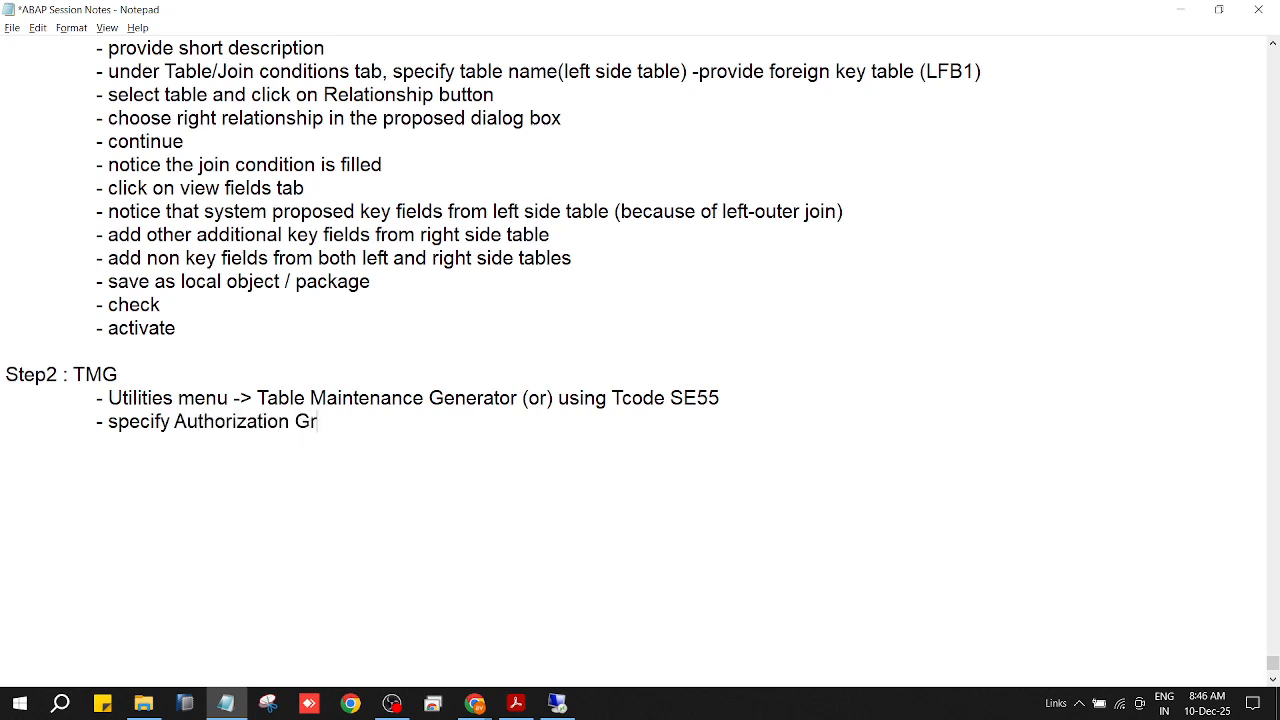
text(oup using F)
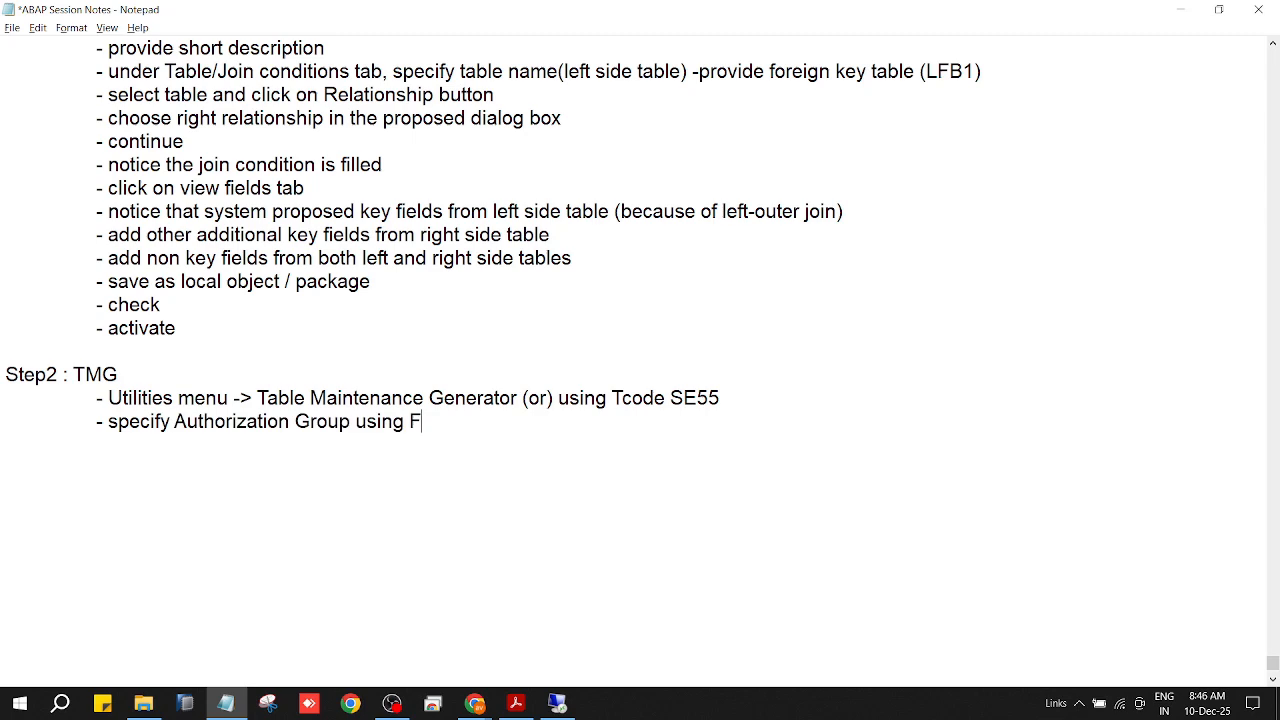
text(4()&NC&)
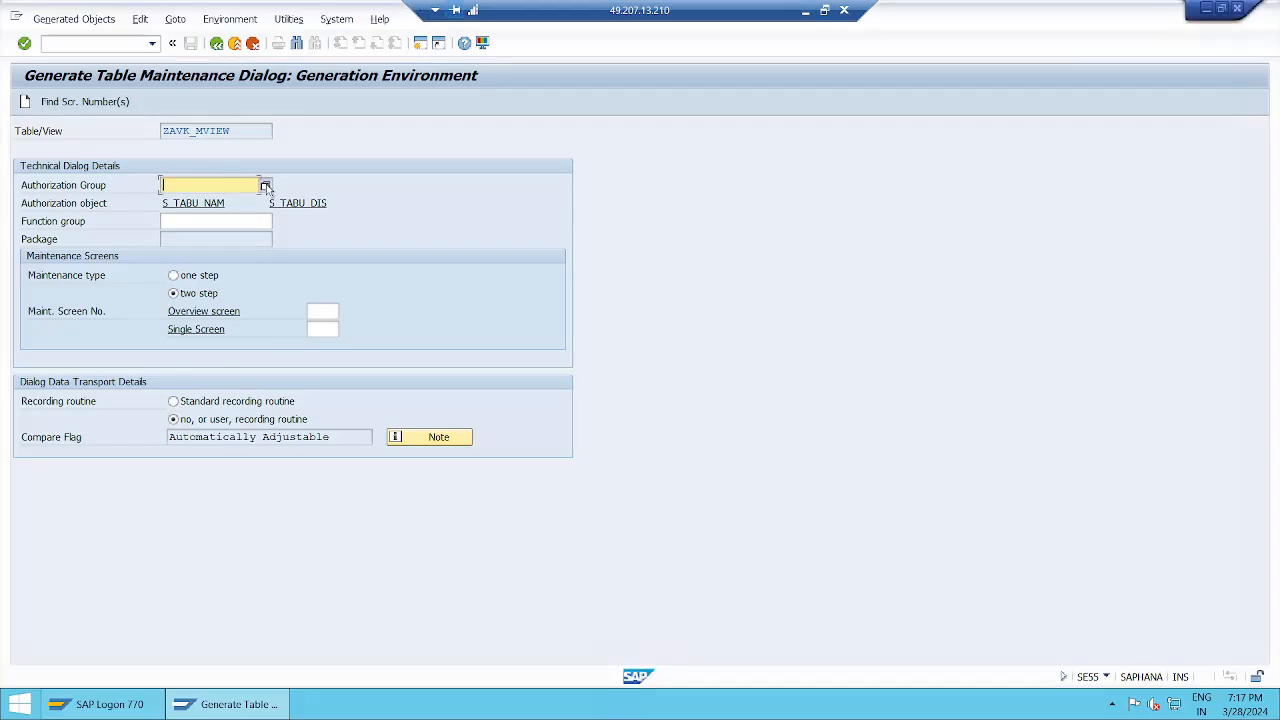
Switch to the SAP session and set the Authorization Group to &NC& from the list of possible values
click(266, 186)
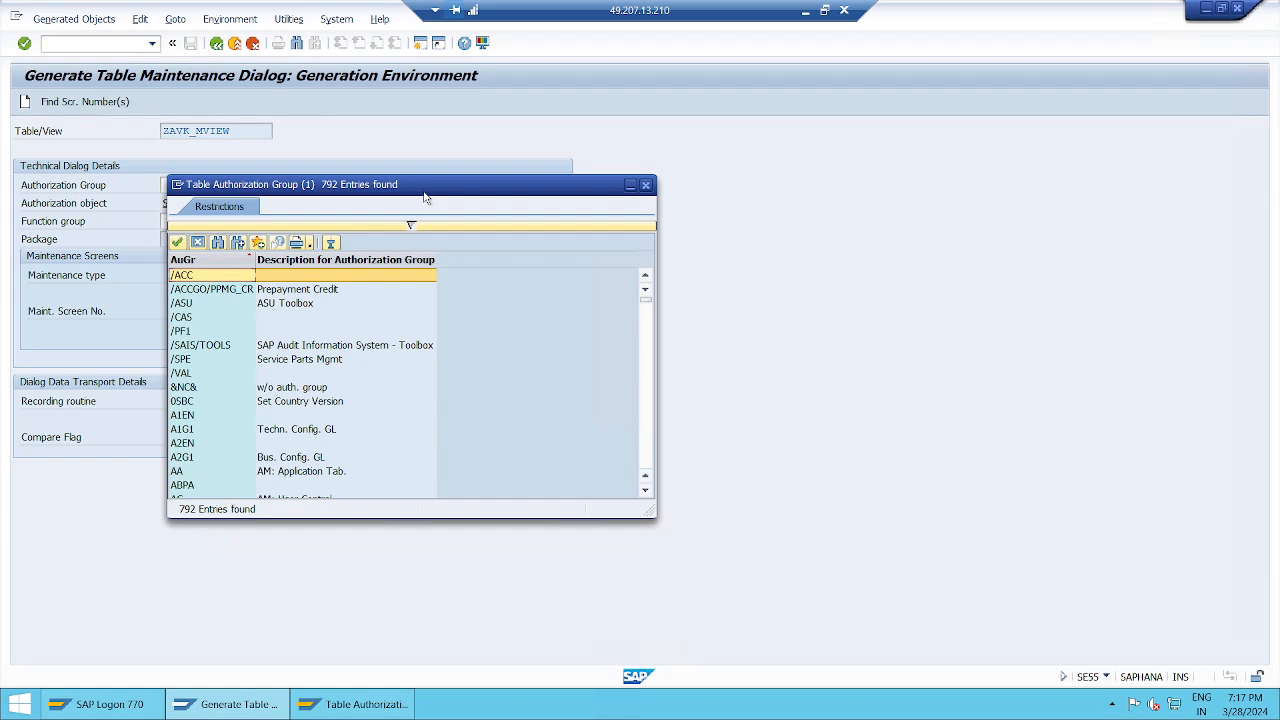
drag(424, 197, 727, 92)
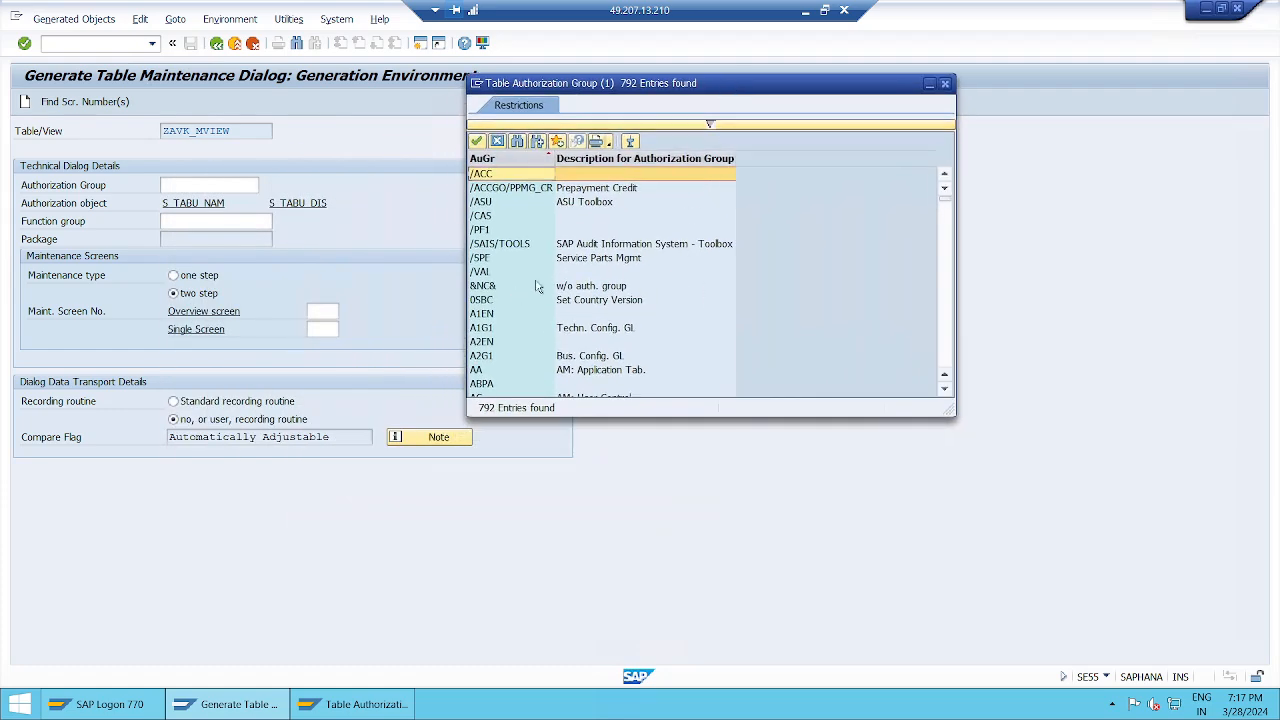
drag(949, 205, 950, 284)
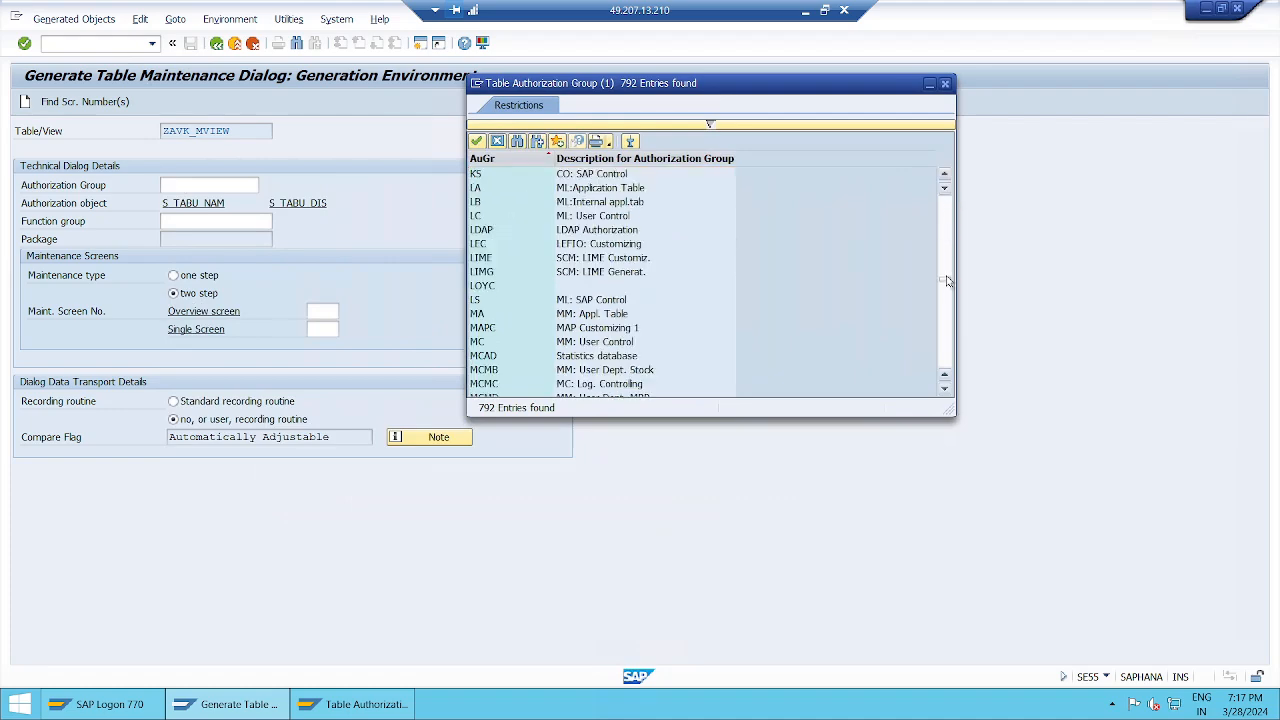
click(949, 282)
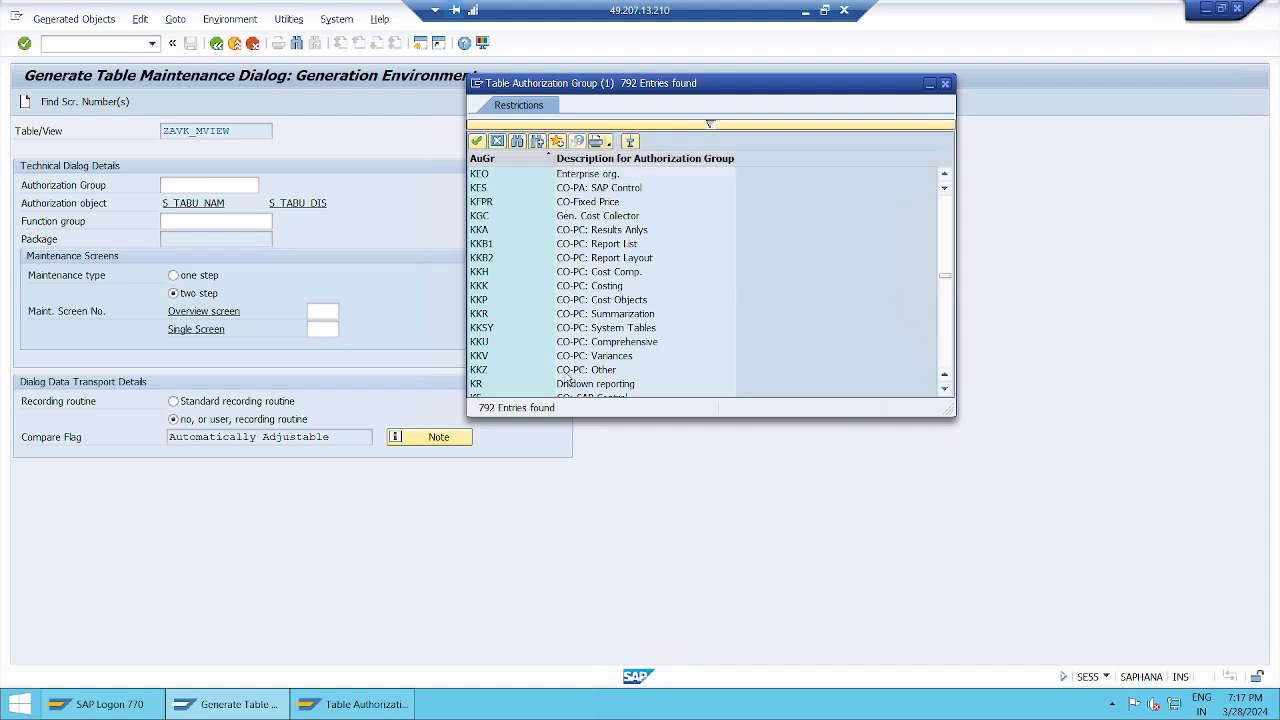
click(944, 273)
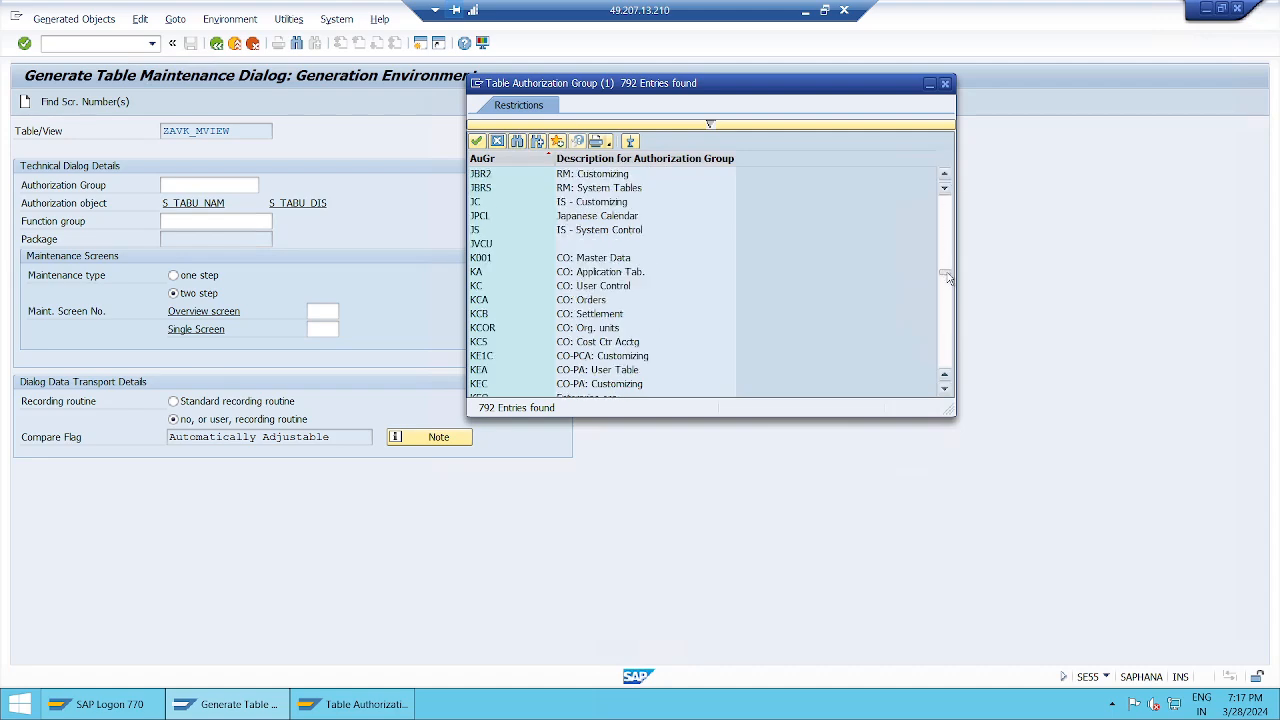
drag(947, 277, 947, 198)
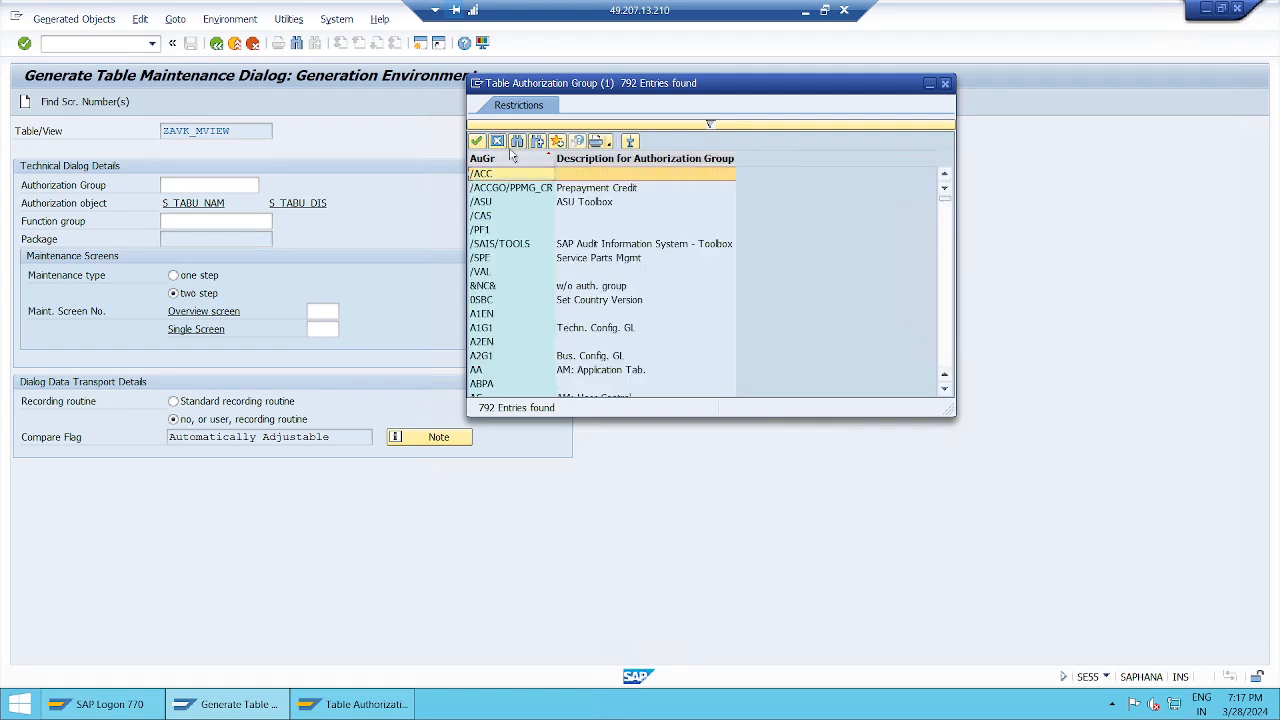
click(564, 287)
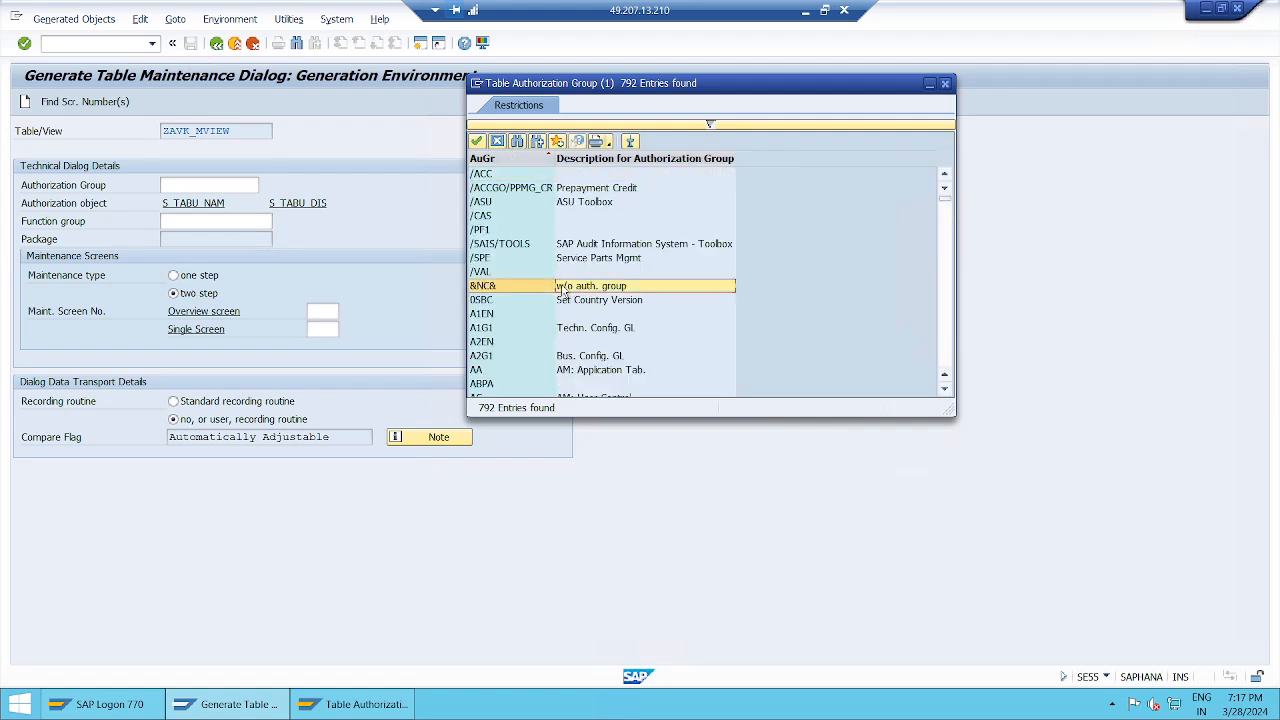
double_click(492, 287)
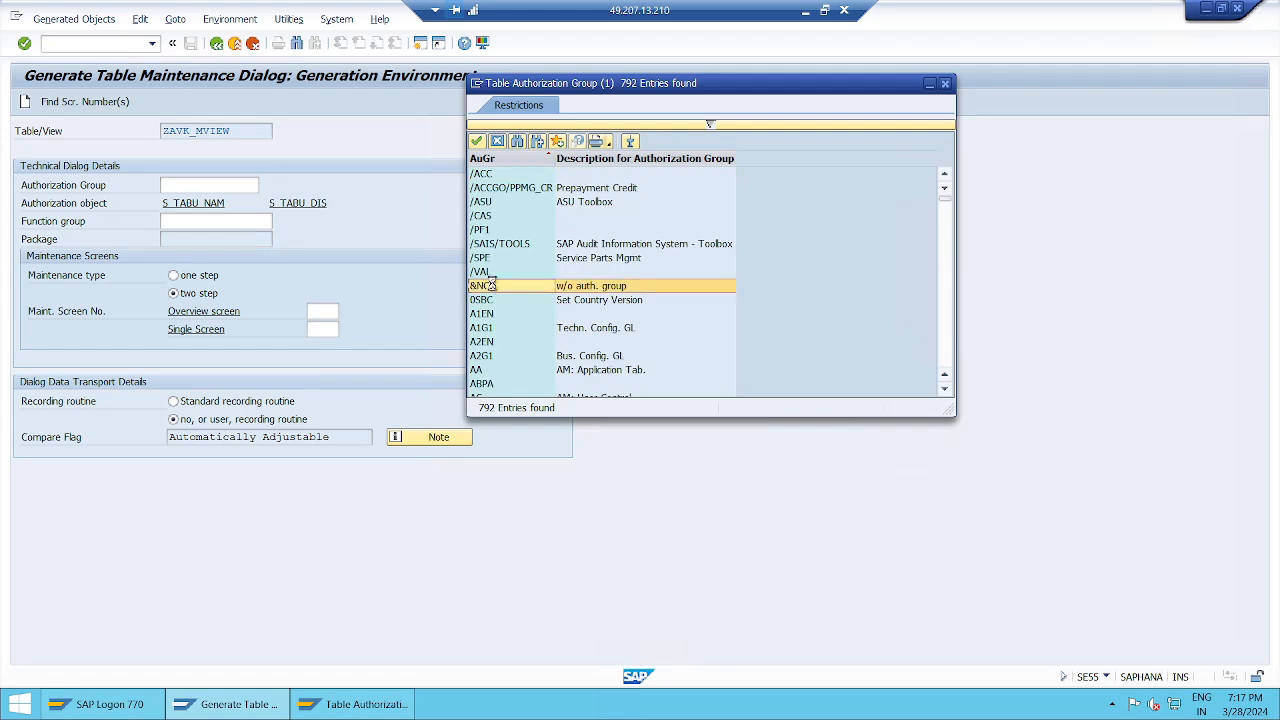
click(229, 185)
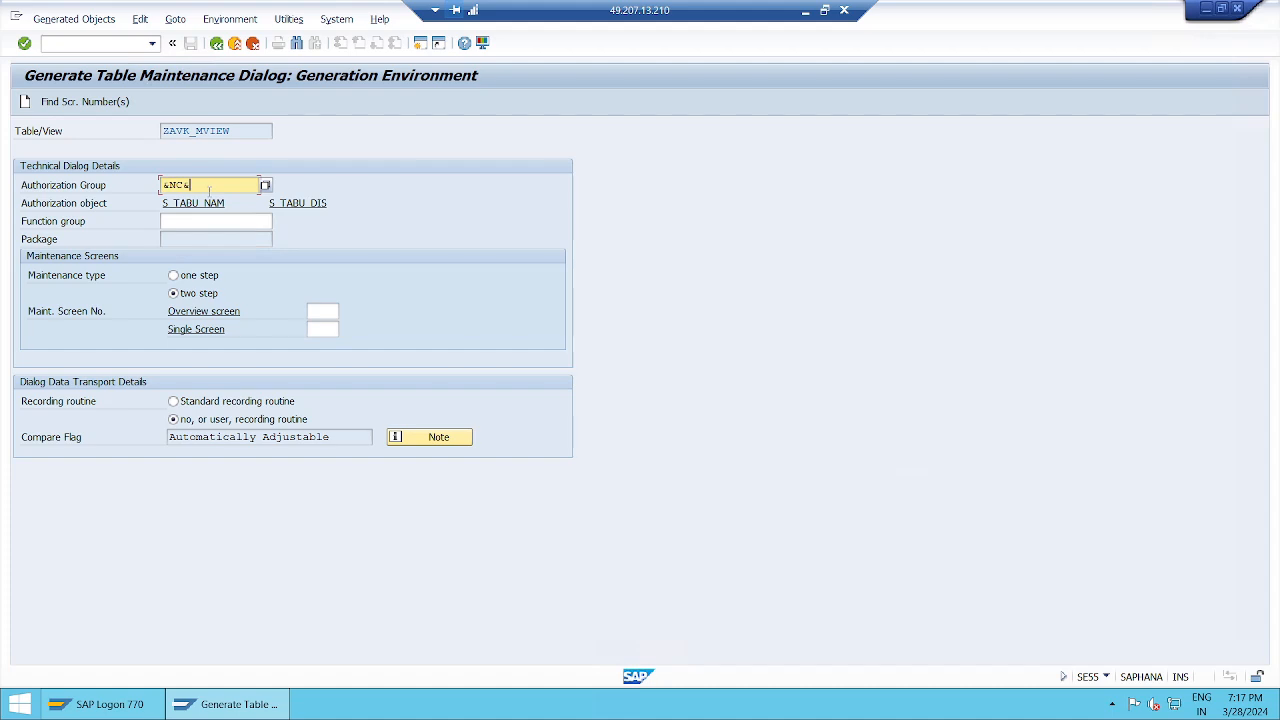
Copy the view name ZAVK_MVIEW into the Function group field
click(219, 222)
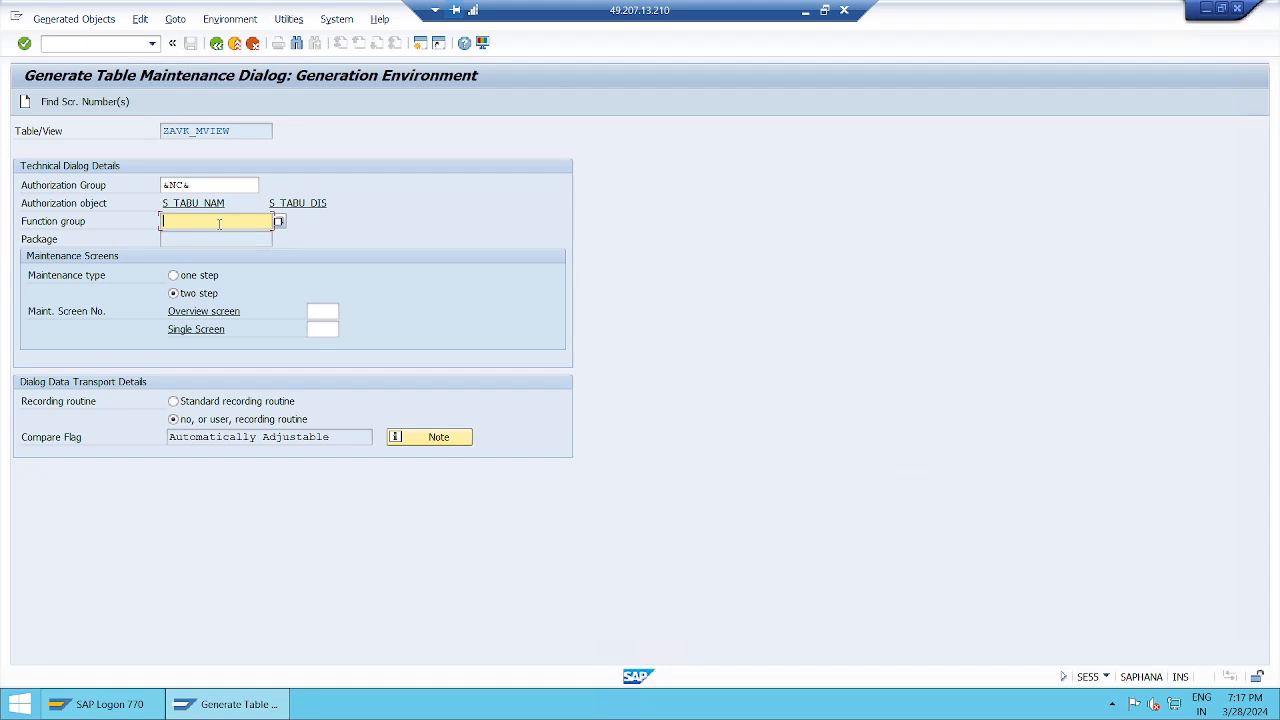
drag(233, 131, 160, 131)
key(ctrl+c)
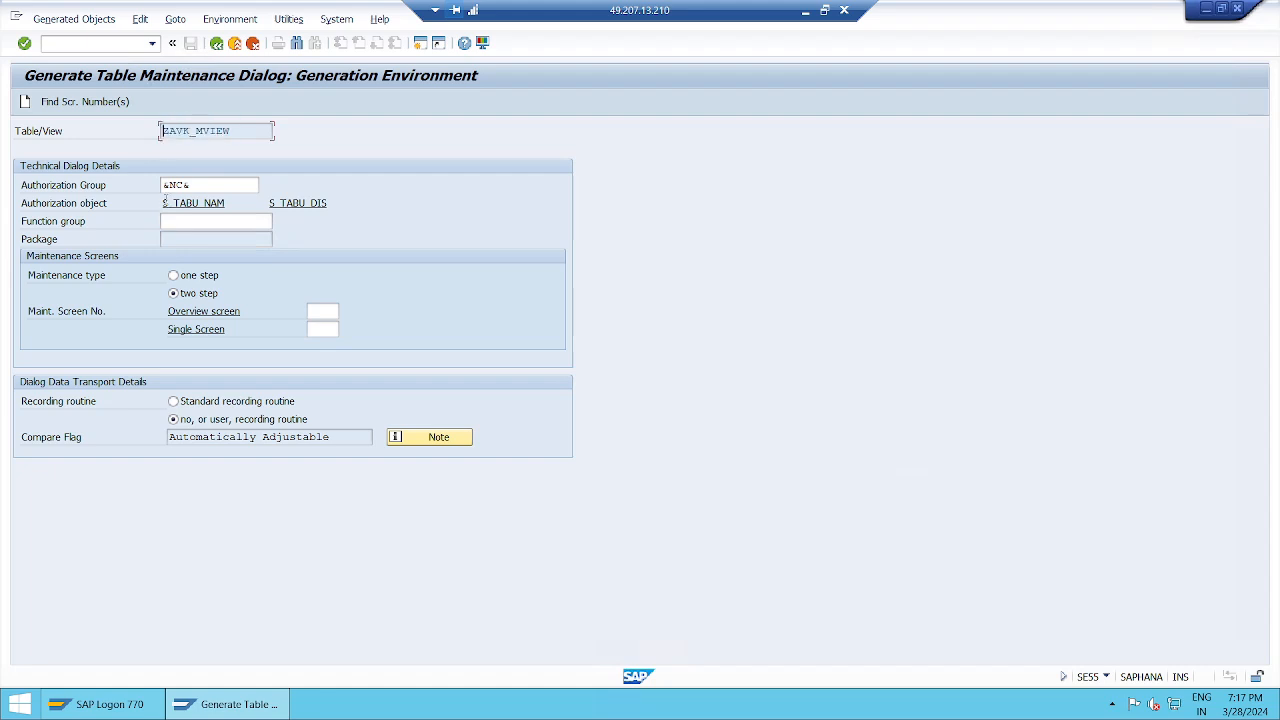
click(173, 222)
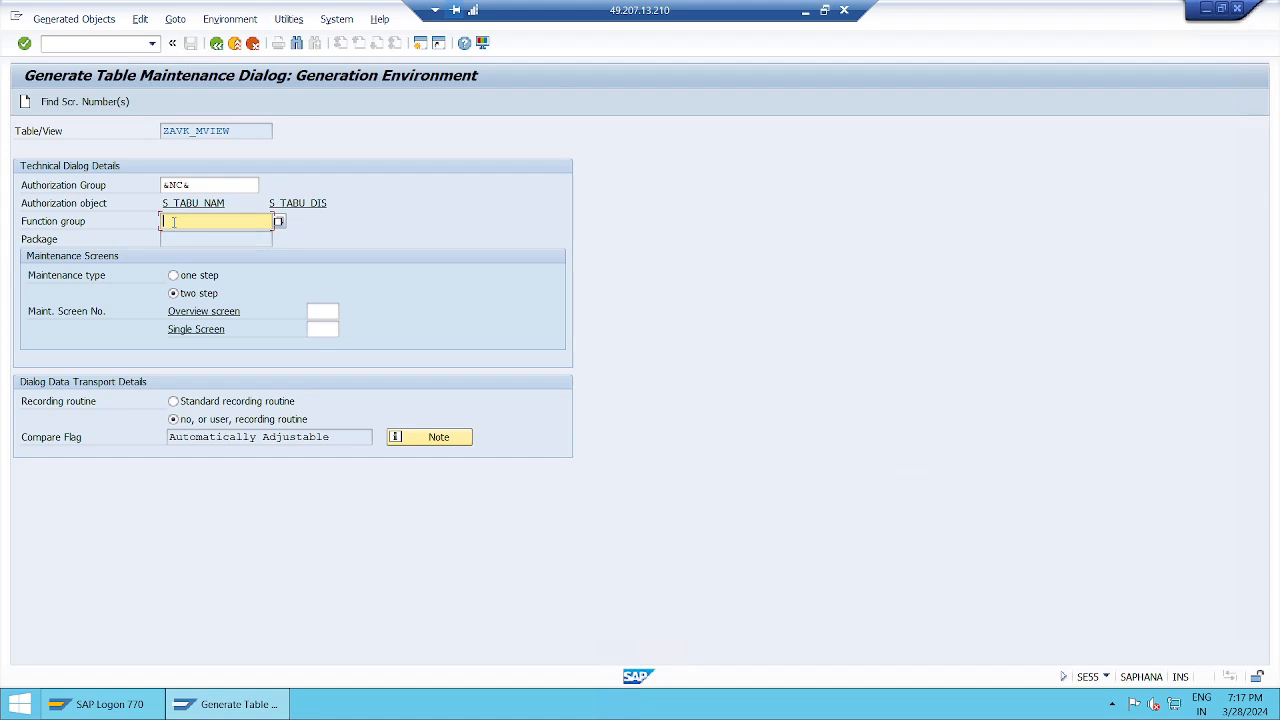
key(ctrl+v)
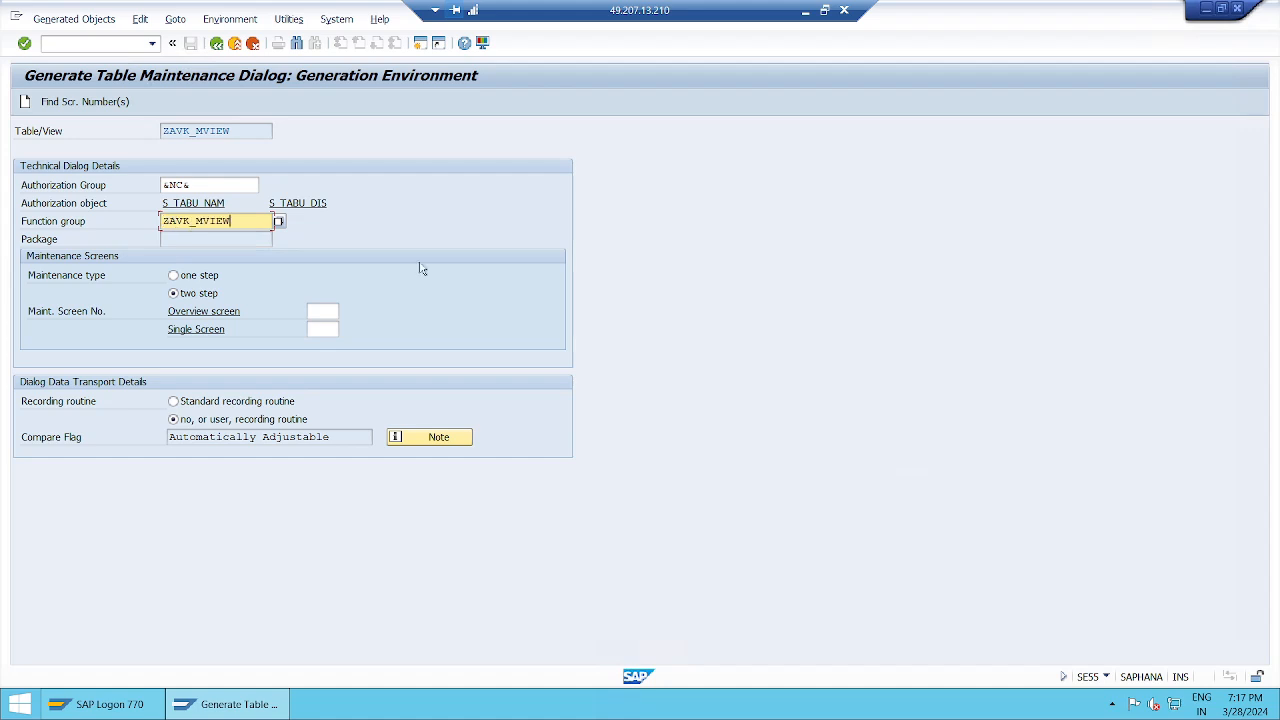
Return to the Notepad notes, add the bullet "specify Function Group name(same as the View name)", and save the notes
click(805, 11)
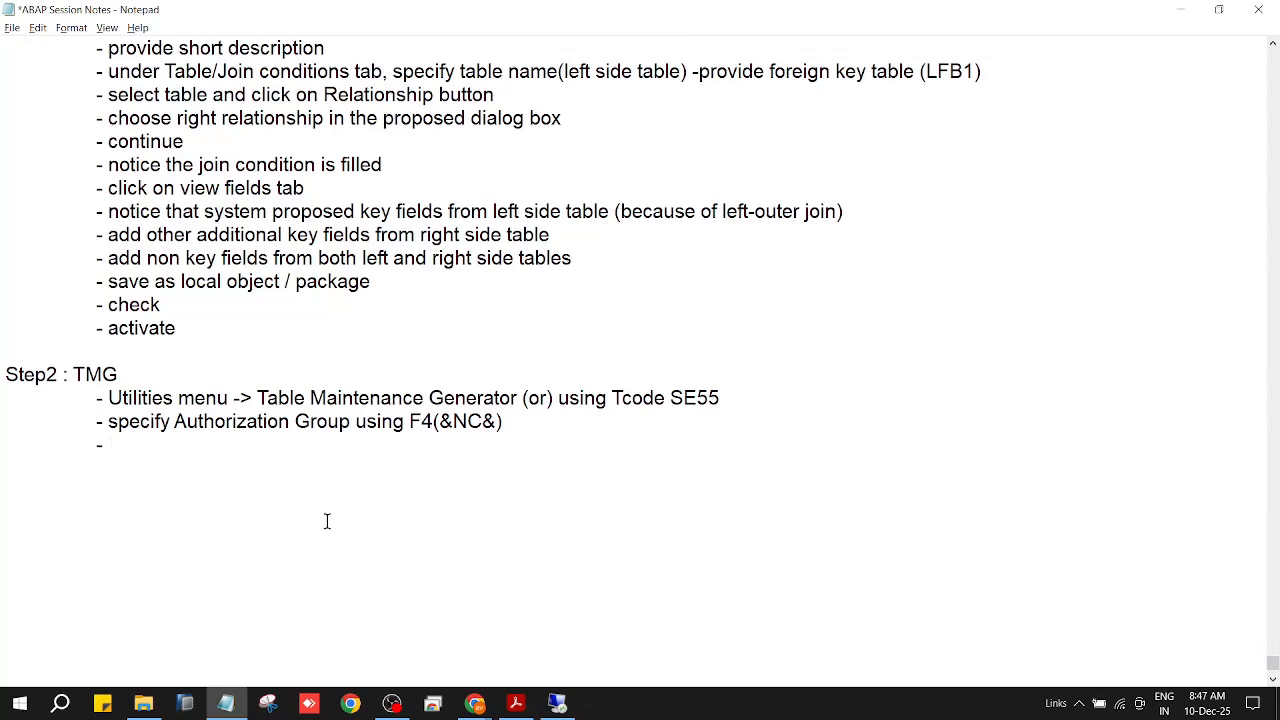
text(S)
key(BackSpace)
text(specify Funct)
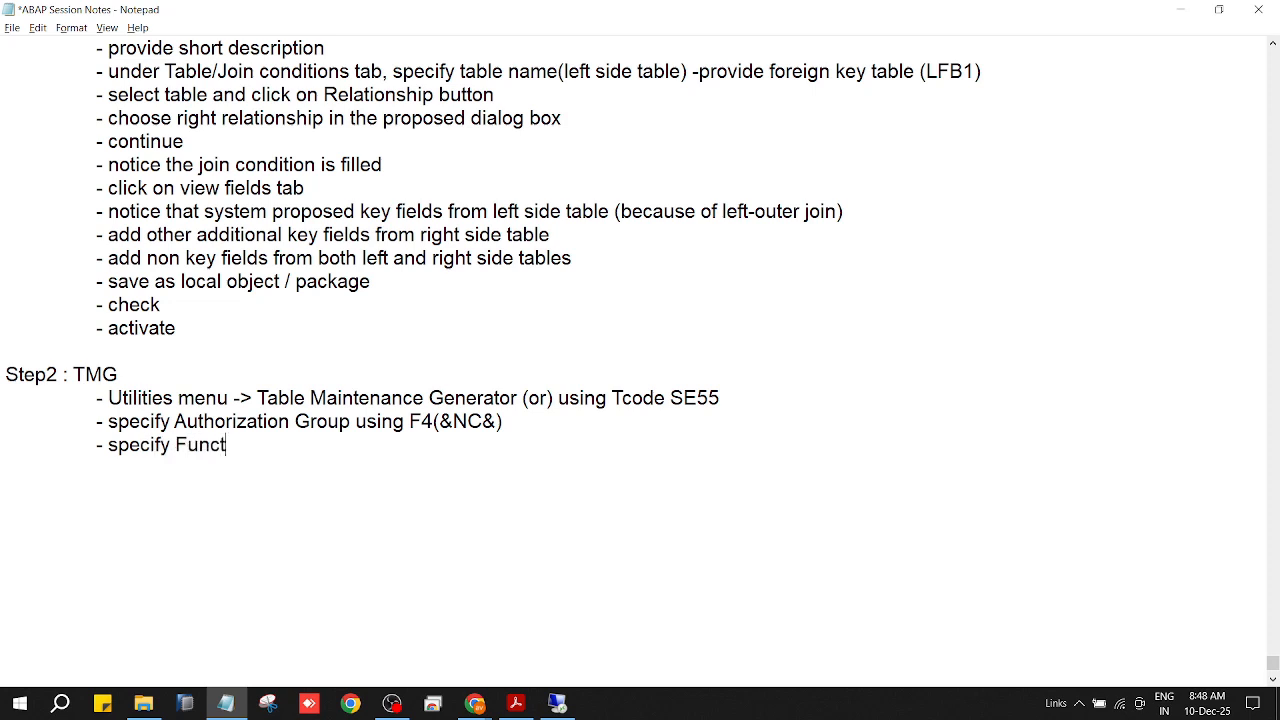
text(ion Group name()
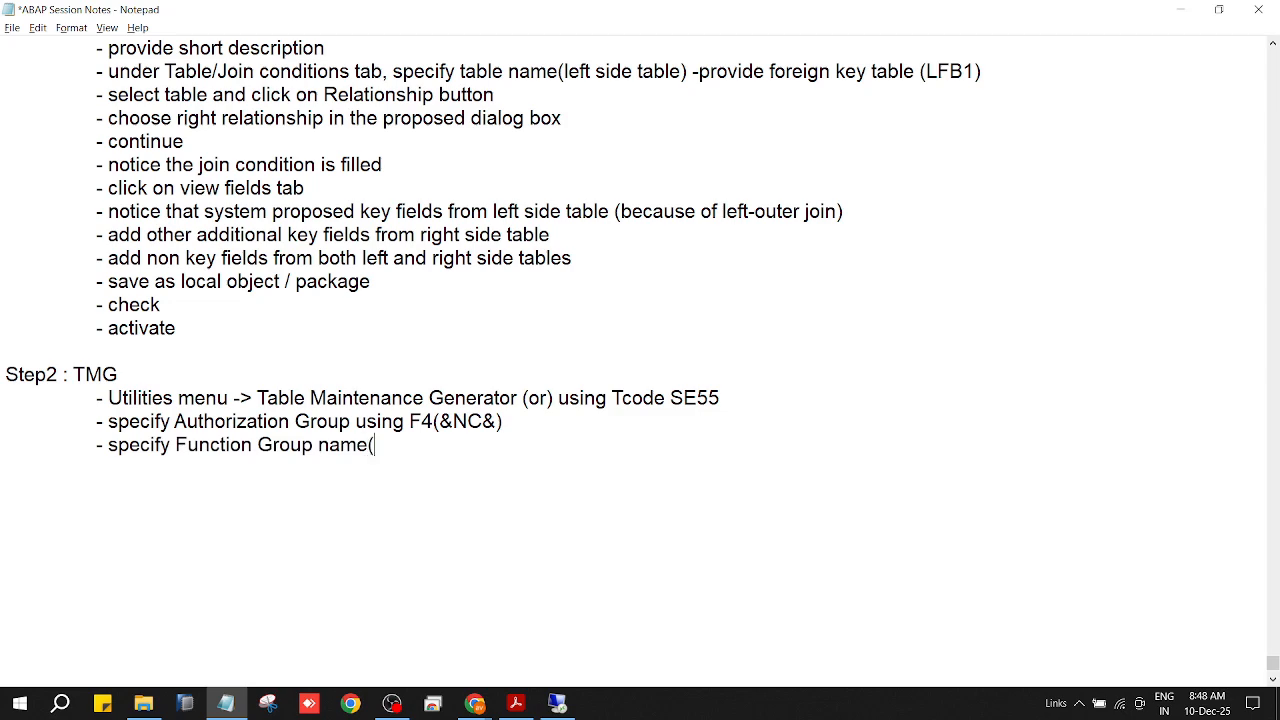
text(same as the Vie)
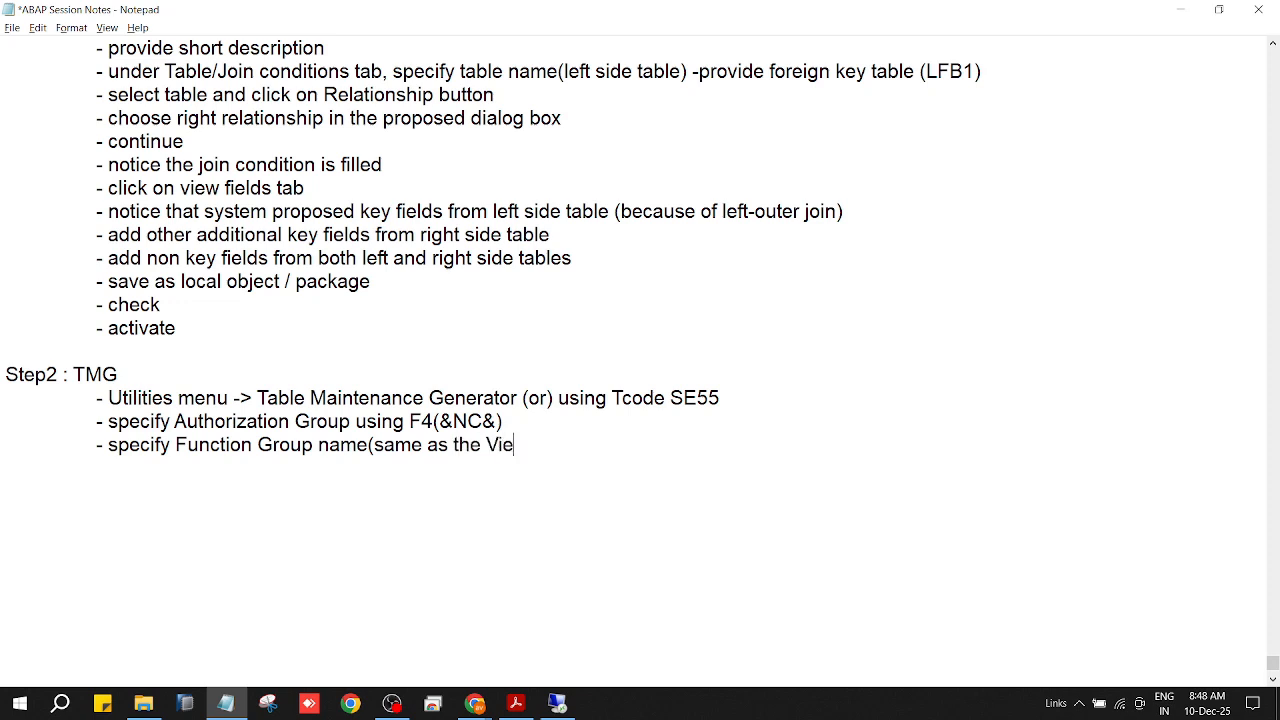
text(w name))
key(ctrl+s)
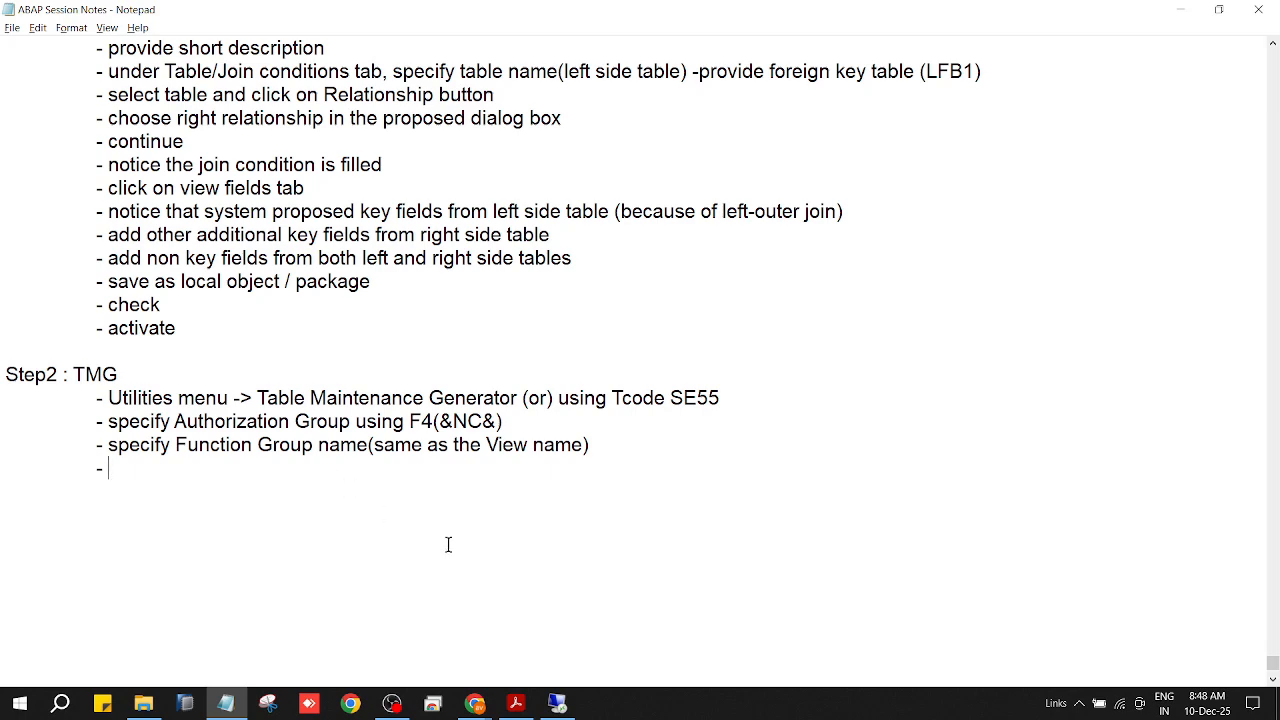
Switch to the SAP session, try the one step maintenance type, and set it back to two step, checking the screen number fields
click(557, 703)
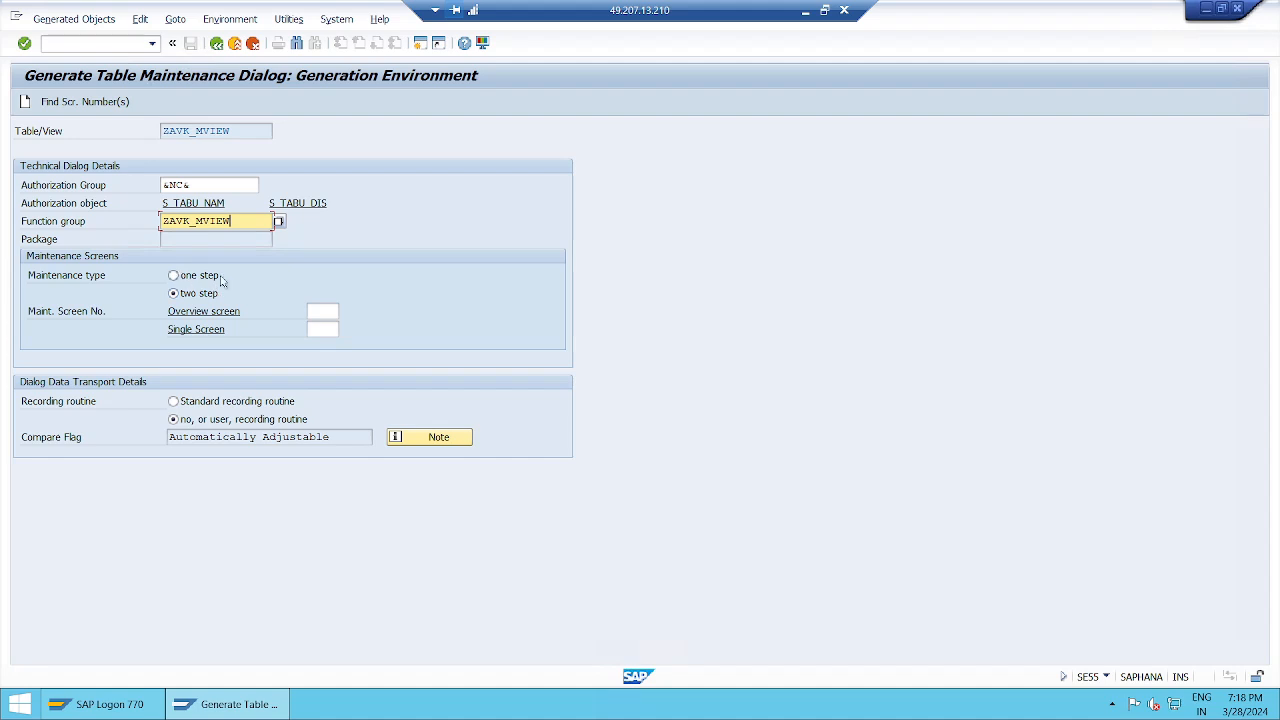
click(204, 281)
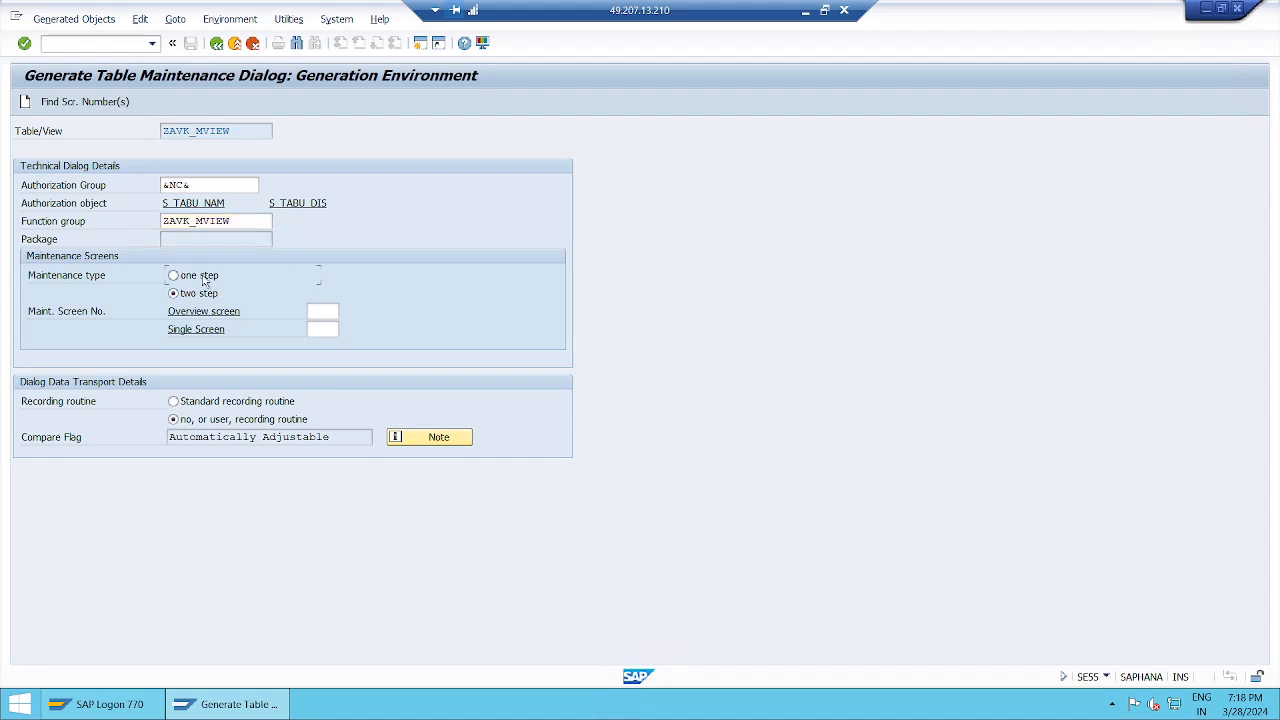
click(333, 313)
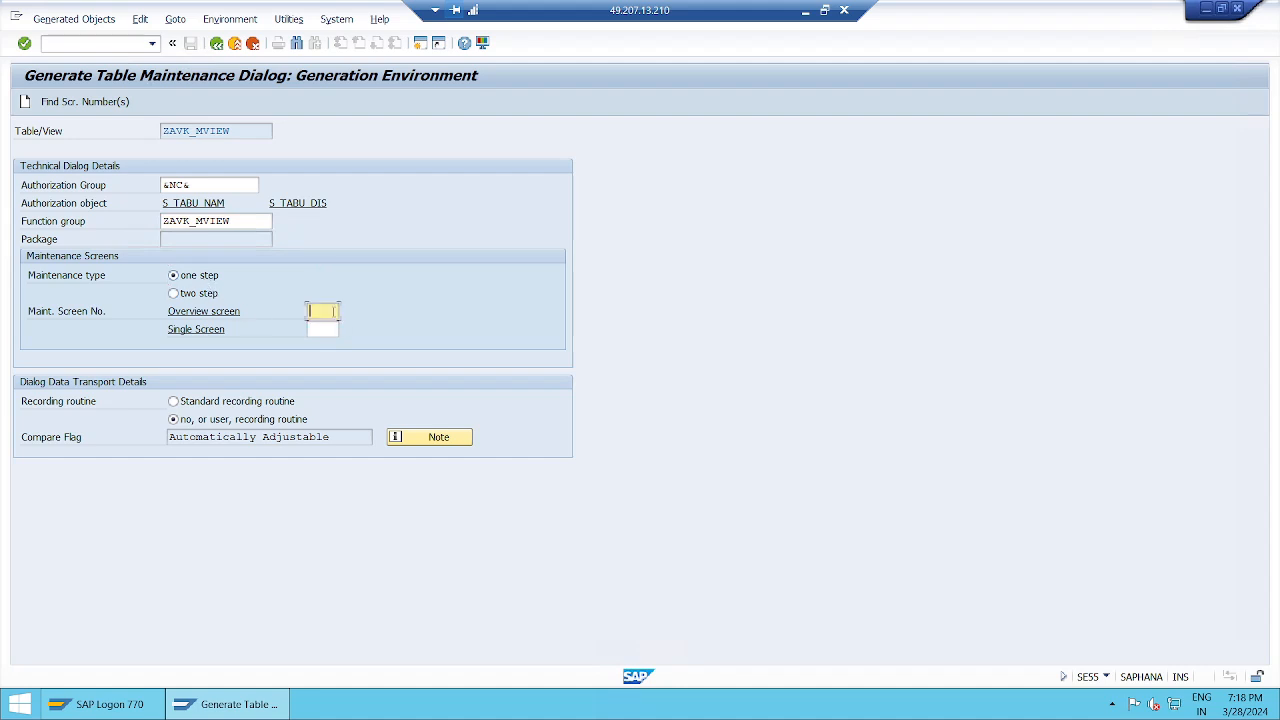
click(174, 294)
click(330, 310)
click(323, 331)
click(328, 312)
click(328, 330)
Return to the Notepad notes and fill the empty Step2 bullet with "choose maintenance type as Two Step"
click(805, 20)
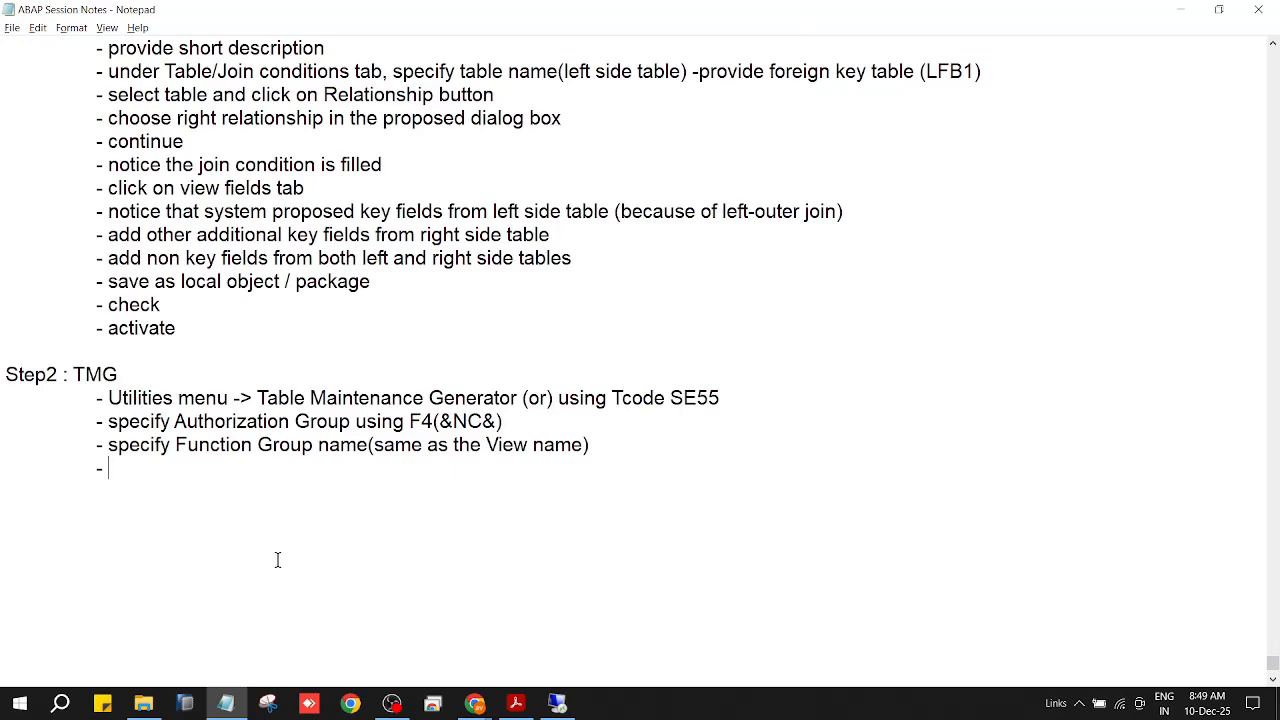
text(choos)
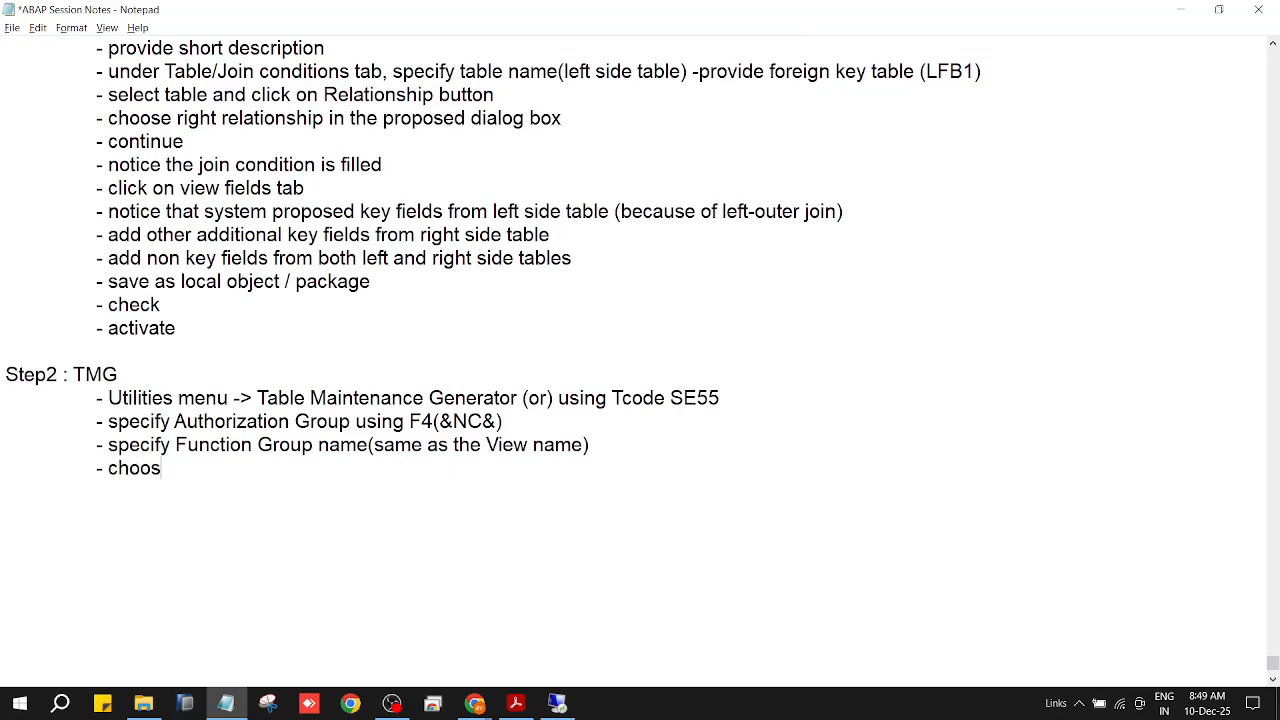
text(e mat)
text(intenanc)
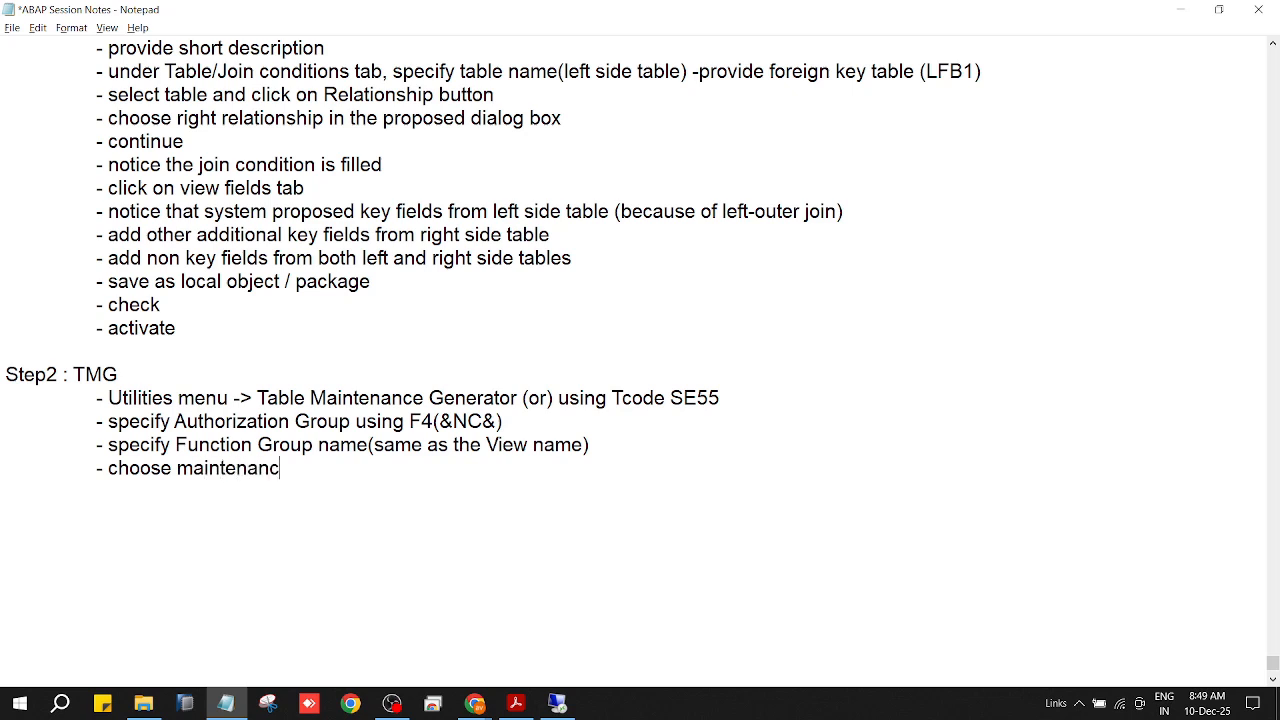
text(e type as Two Step)
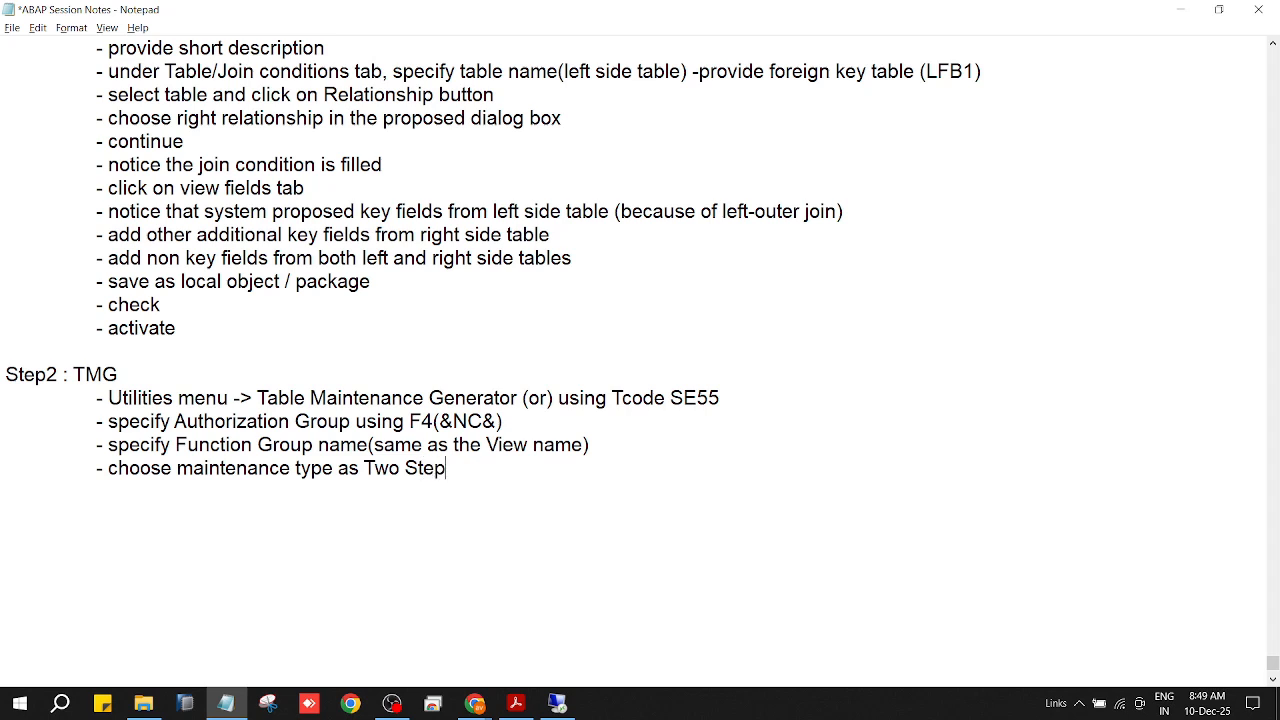
Add the Step2 bullet "provide Overiew and Single screen numbers" and an indented sub-bullet "click on Find Screen number" beneath it
key(Return)
key(Tab)
text(- provide)
click(277, 558)
click(216, 492)
text(Overie)
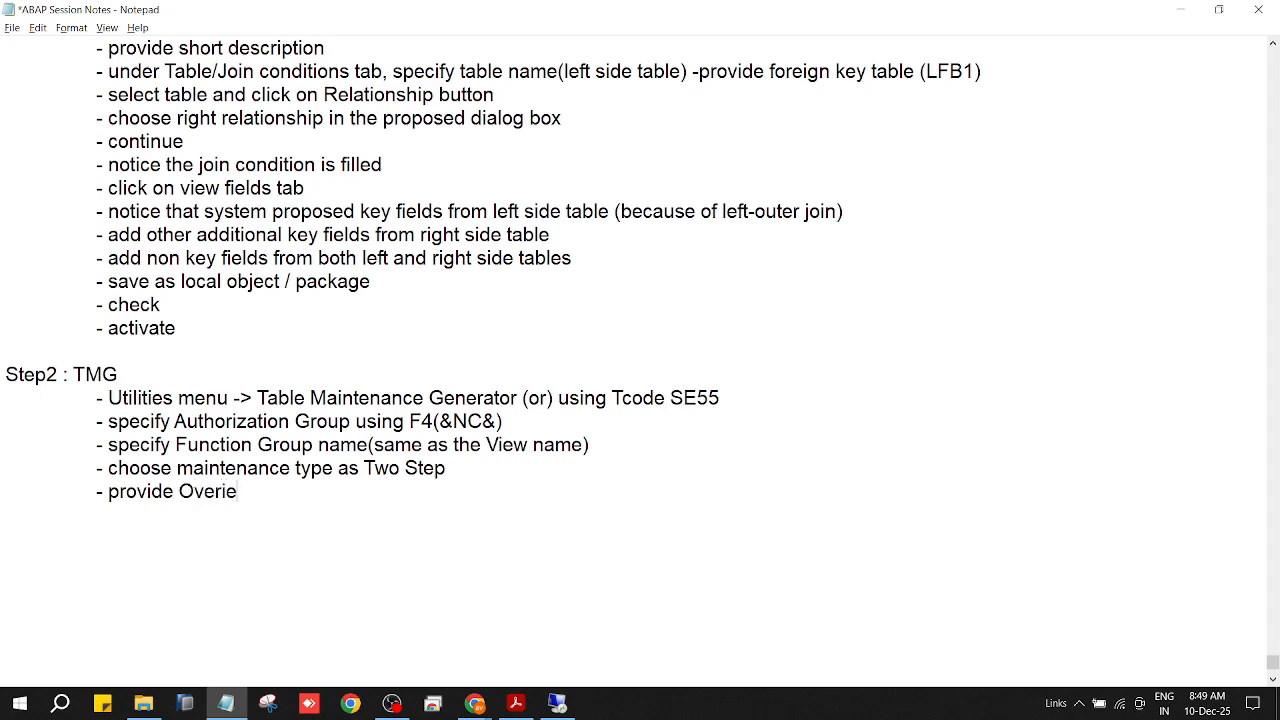
text(w and Single )
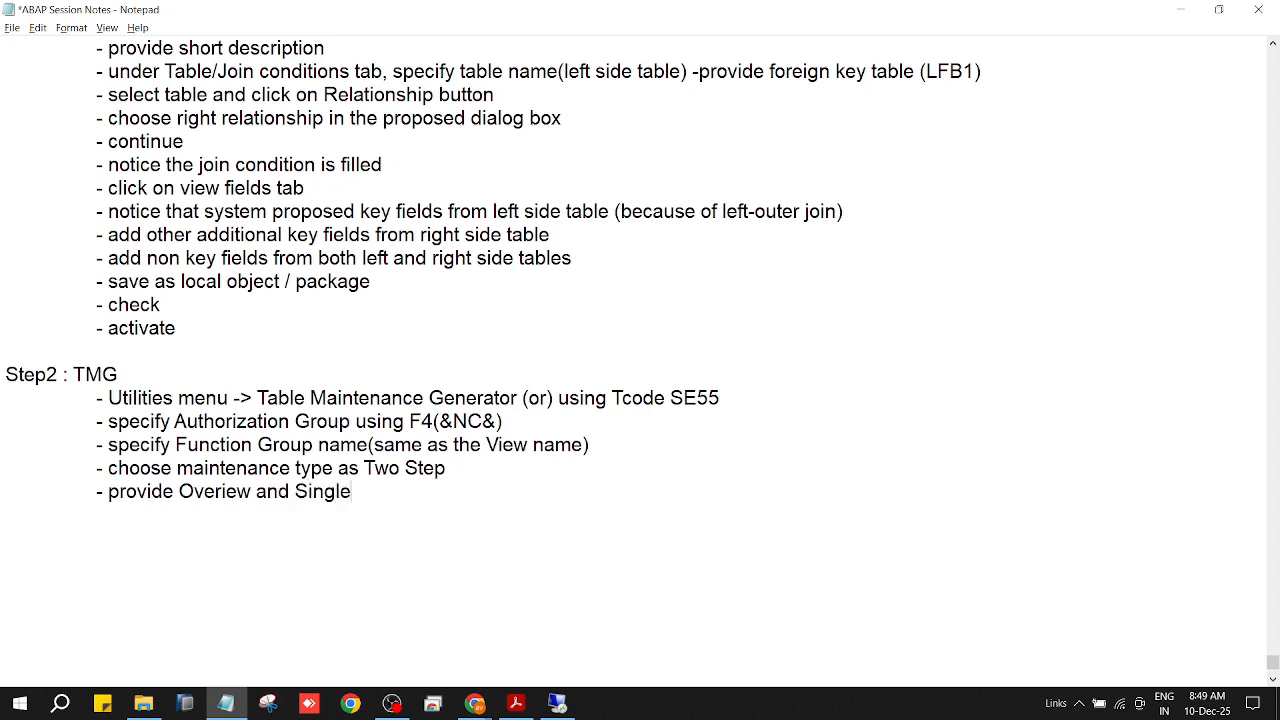
text(screen numbers)
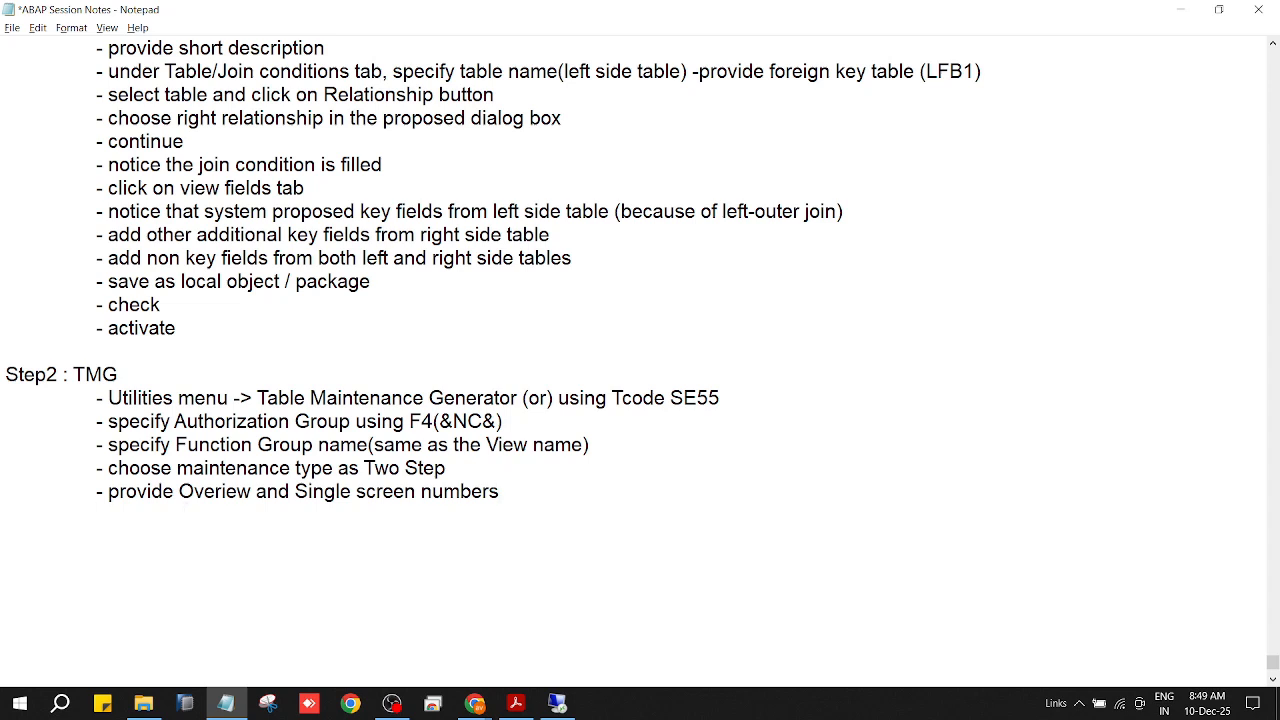
text(click  on Find Scre)
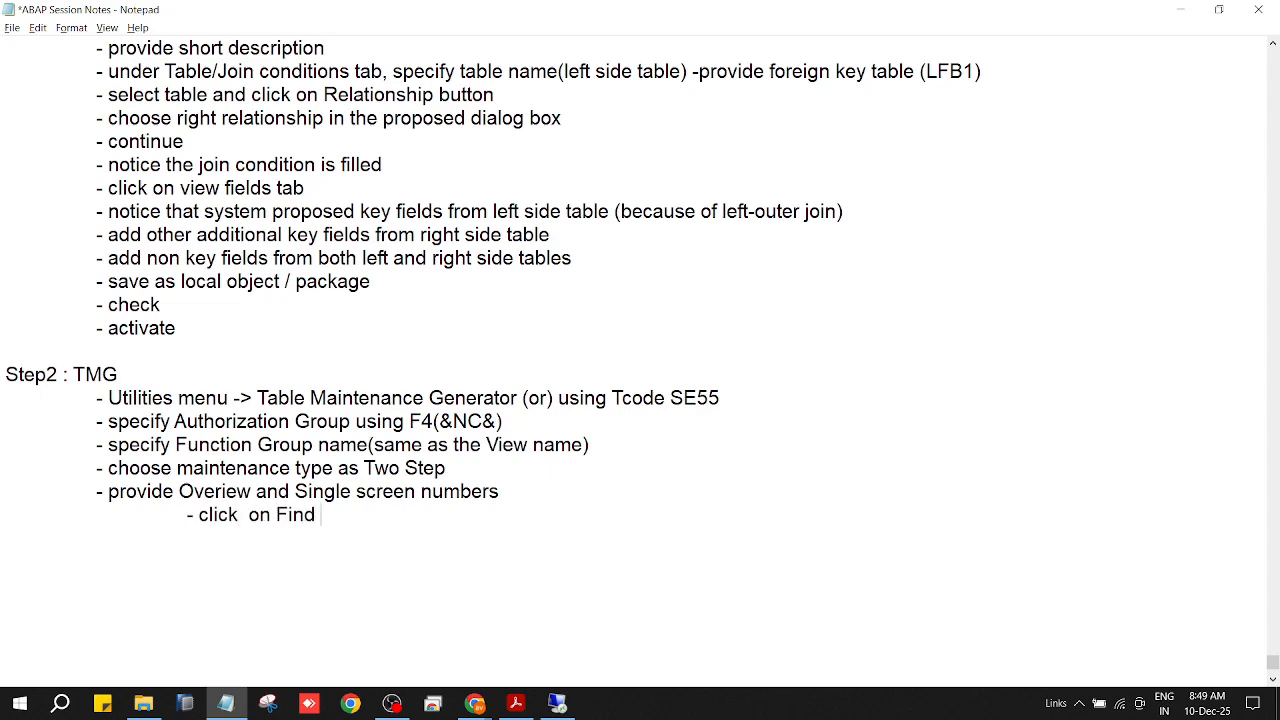
text(en number)
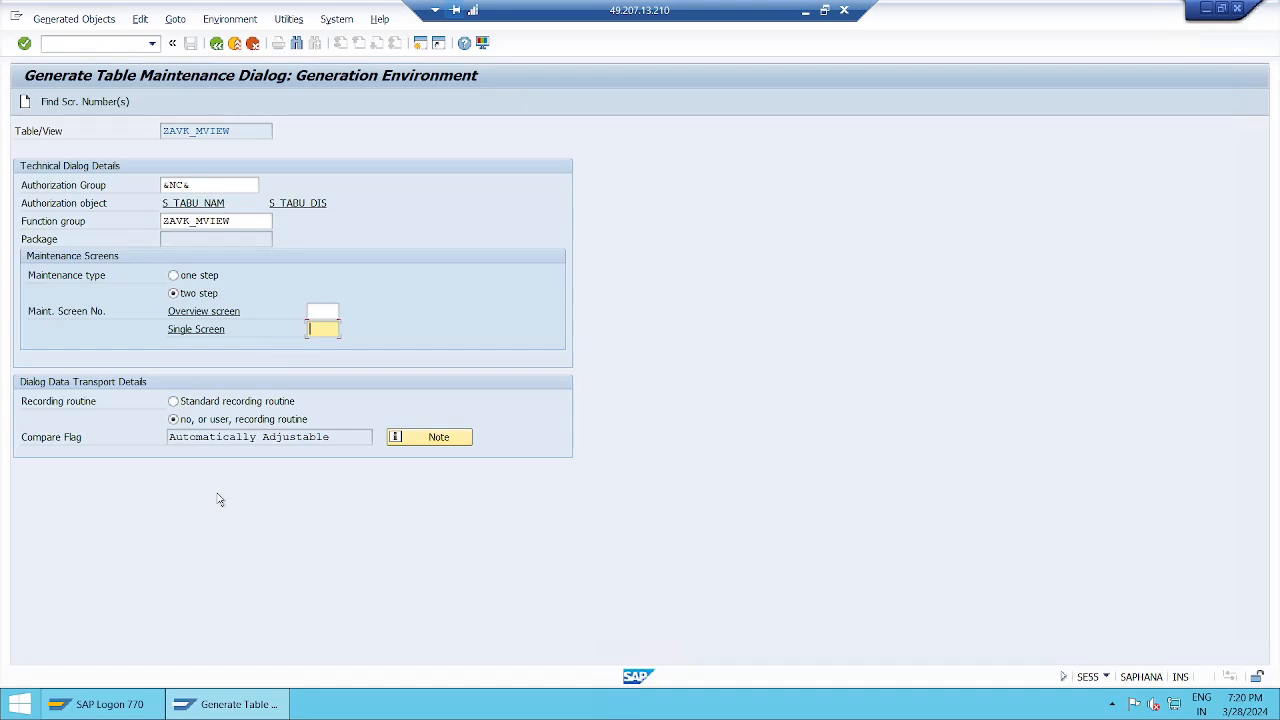
In the SAP session, fill the overview and single screen numbers with the system's proposed values, 1 and 2
click(88, 103)
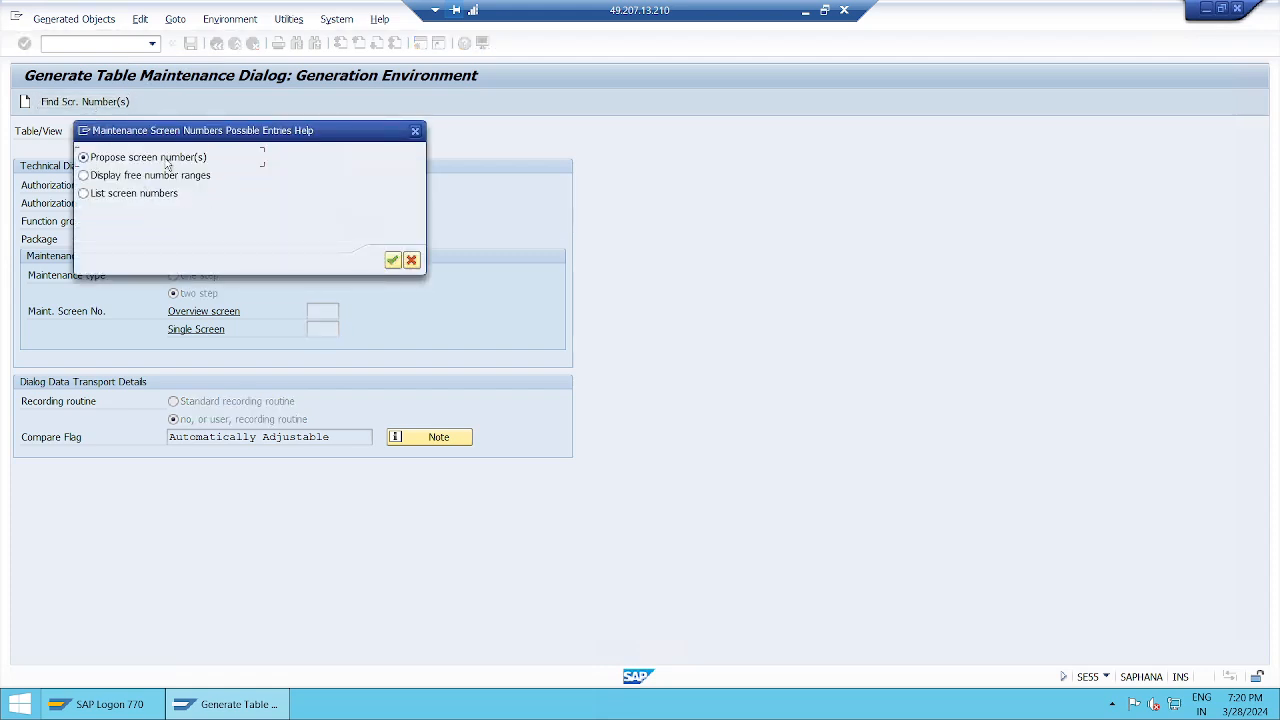
click(393, 261)
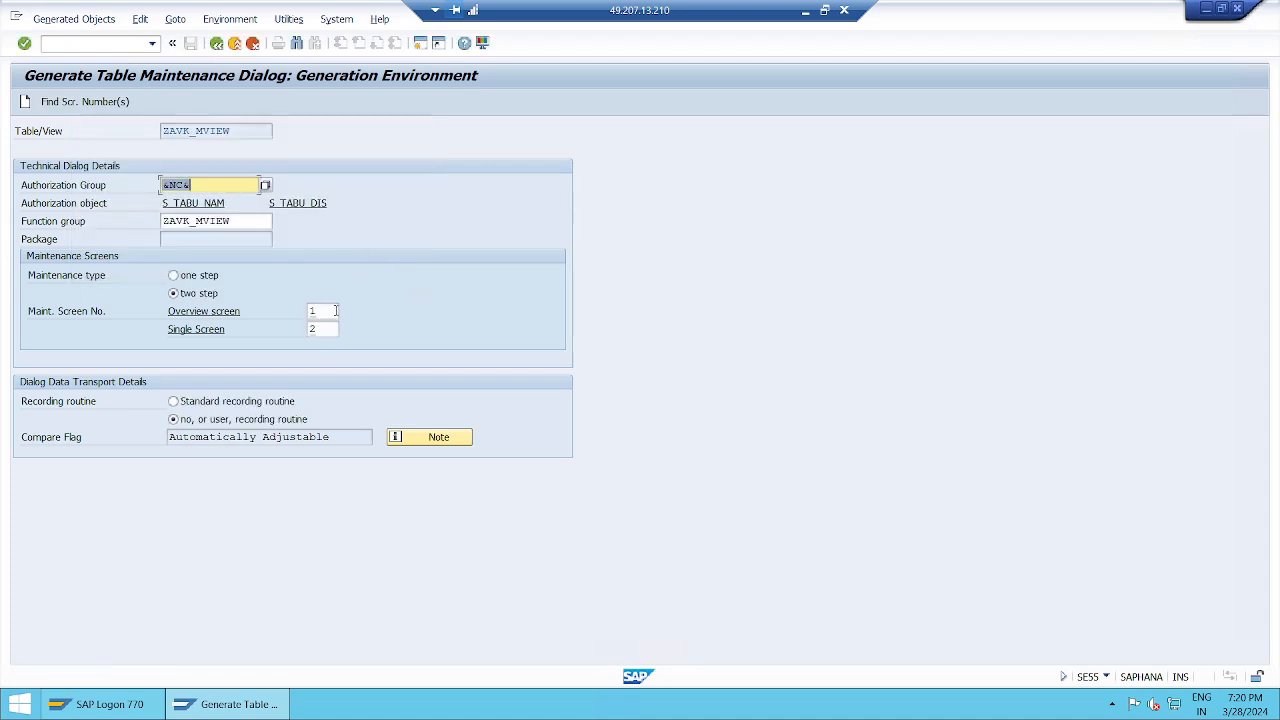
click(335, 310)
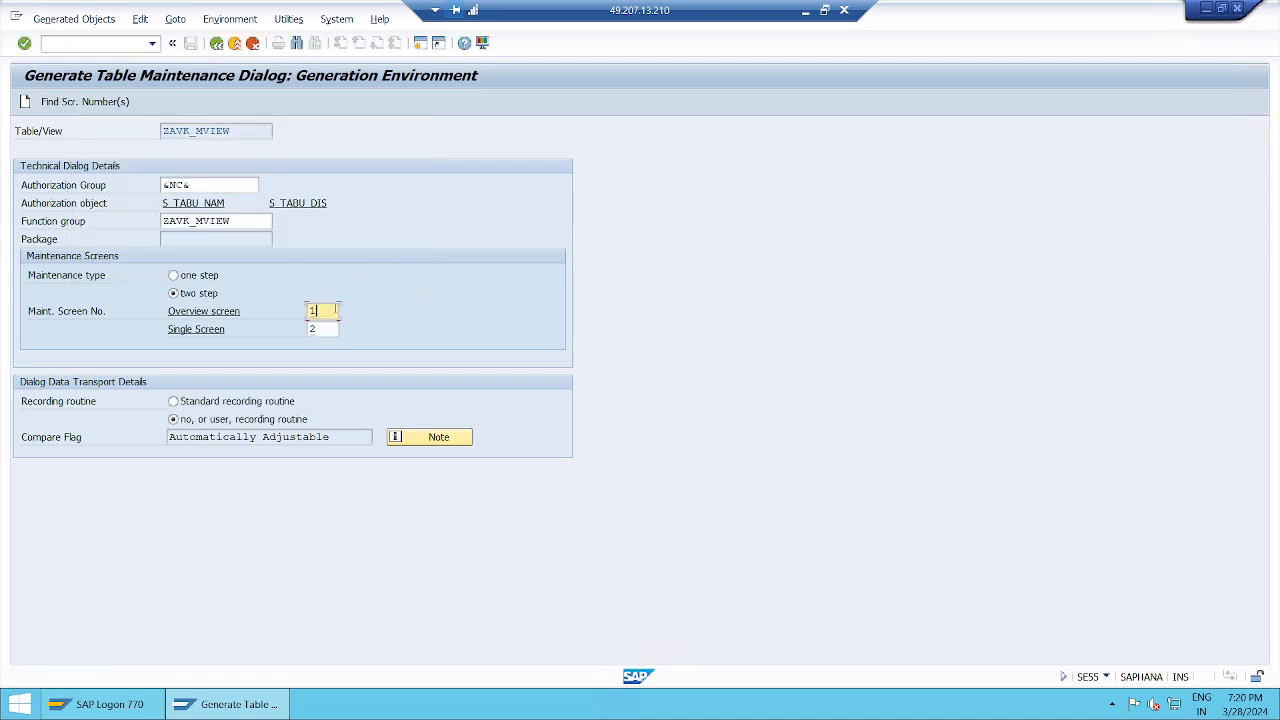
double_click(329, 329)
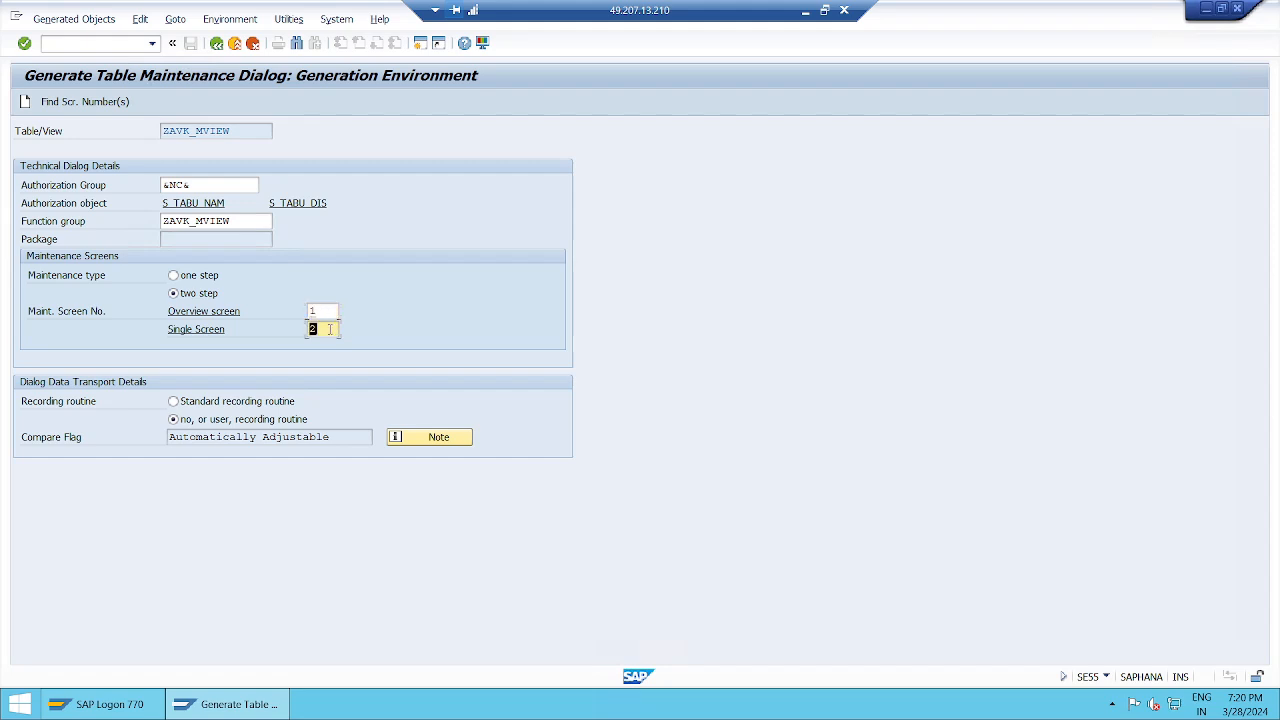
Return to the Notepad notes, complete the sub-bullet with "button ->continue with proposed screen number", and save the notes
click(805, 10)
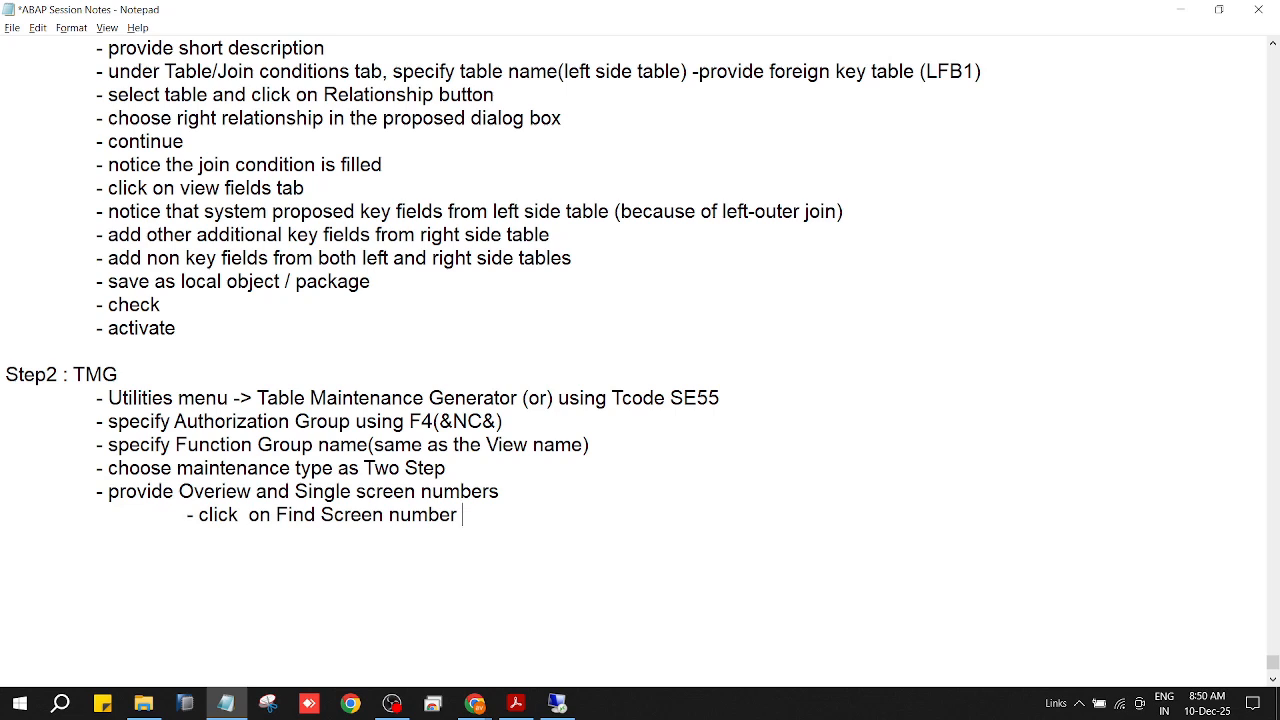
text(button ->contin)
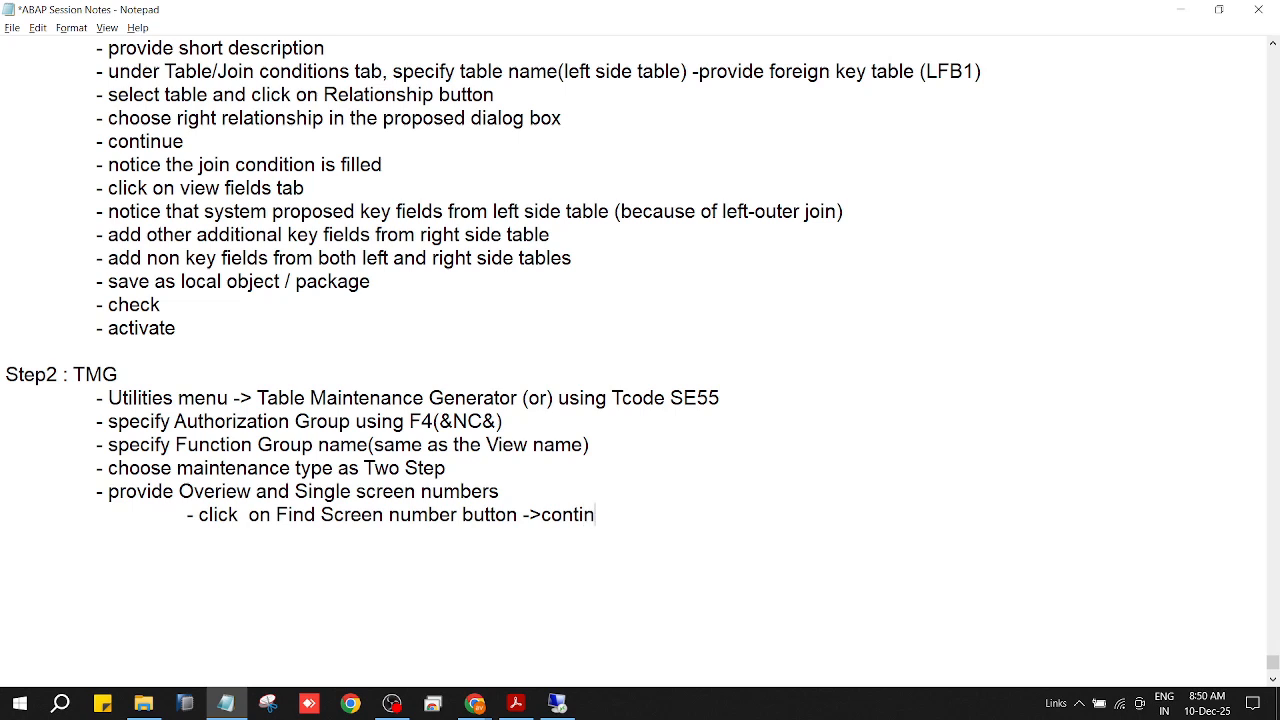
text(ue with prop)
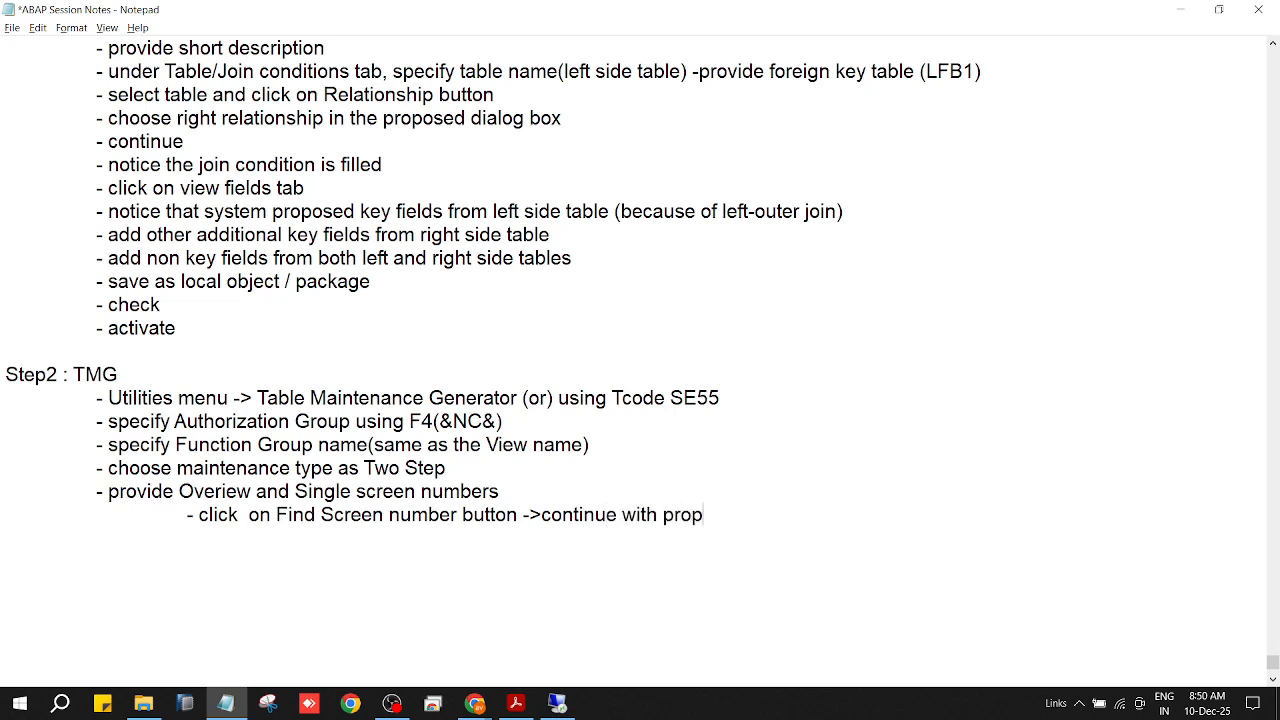
text(osed scree)
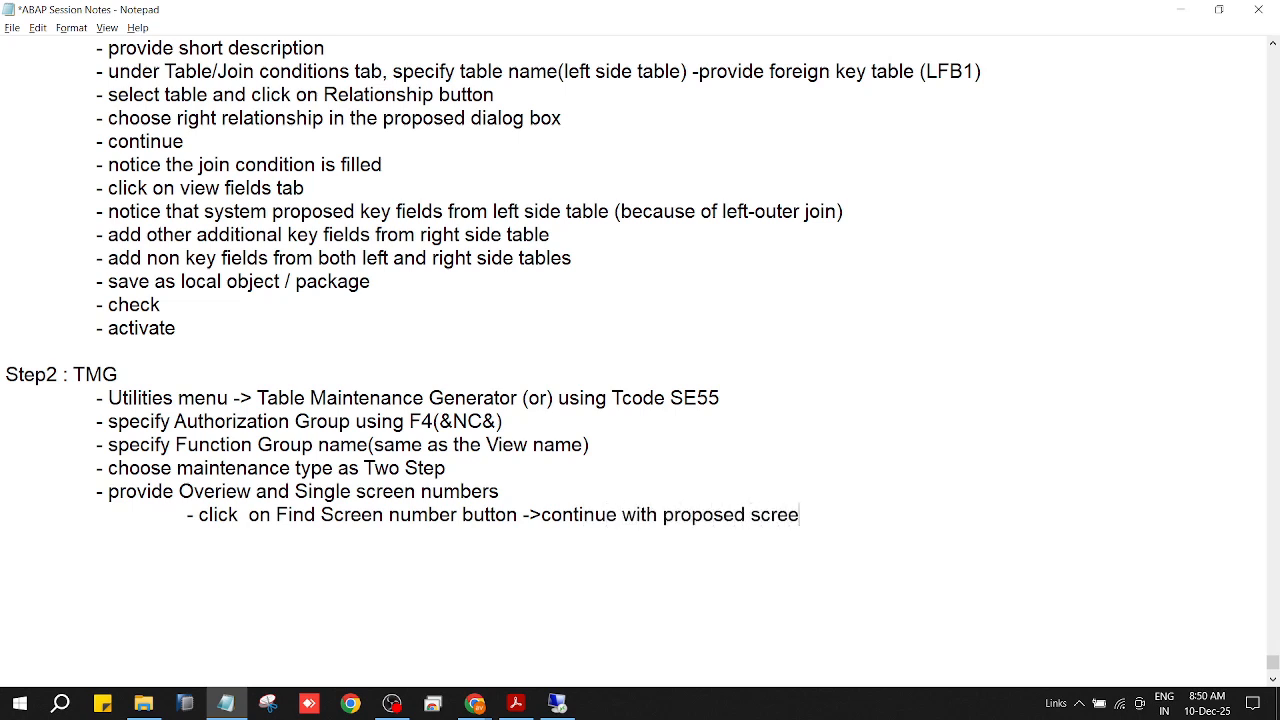
text(n number)
key(Return)
key(ctrl+s)
Check the recording routine options in the SAP session and add the bullet "choose Standard recording routine" to the Notepad notes
key(alt+Tab)
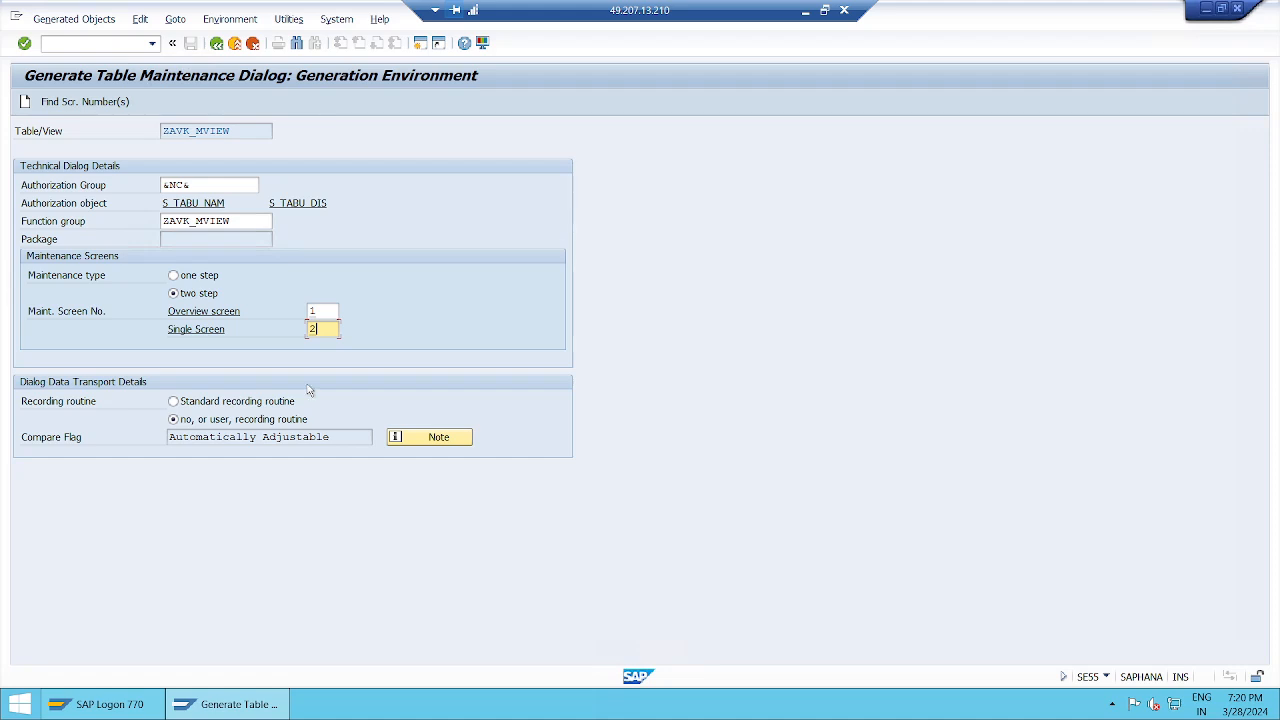
click(808, 12)
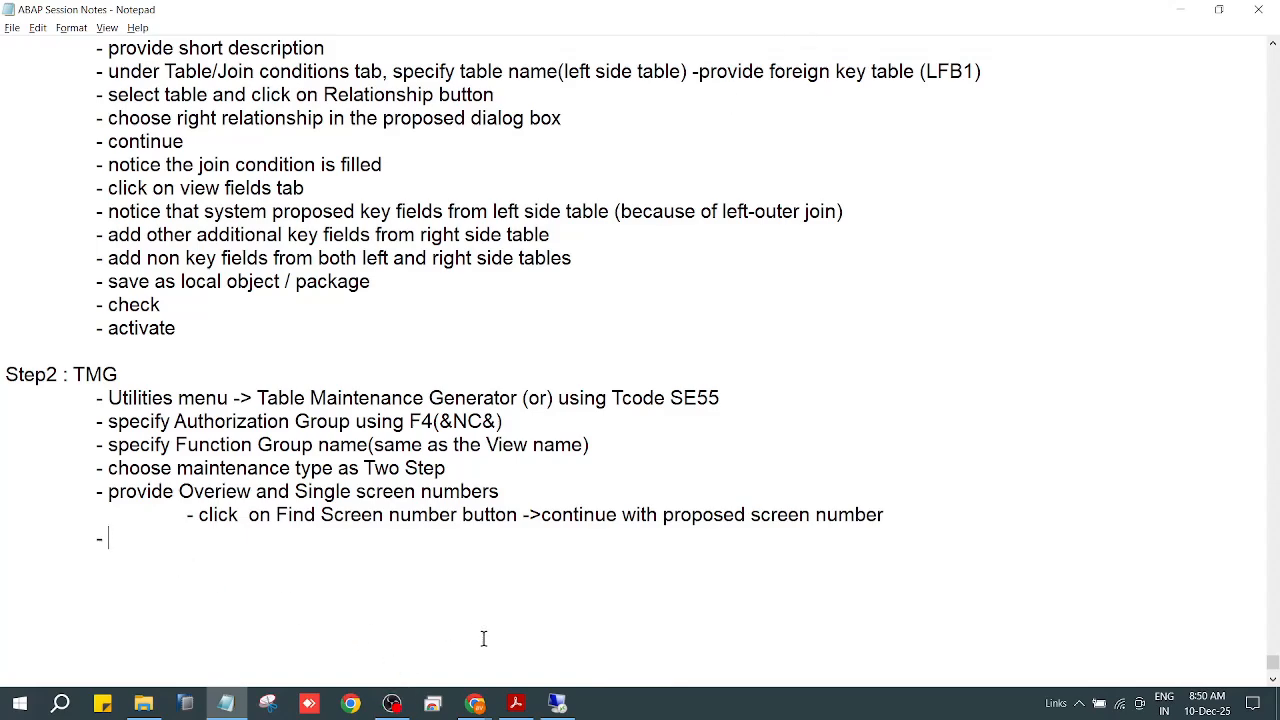
click(557, 703)
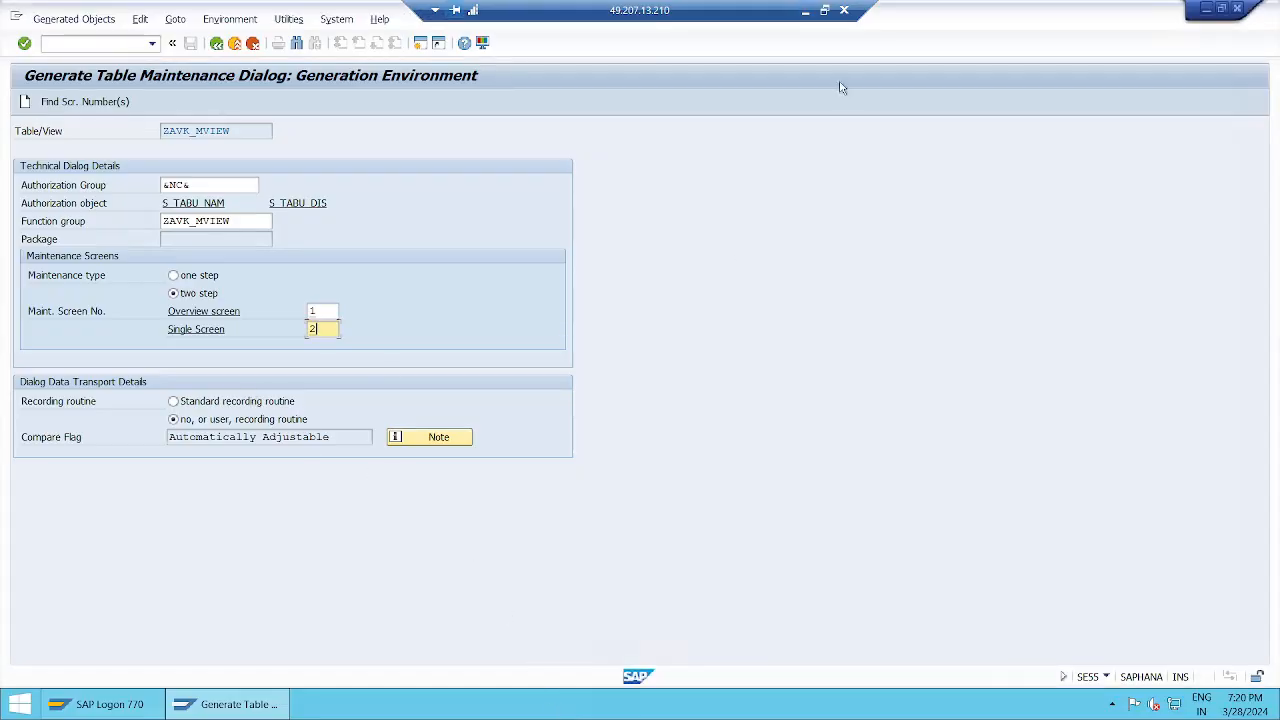
click(806, 11)
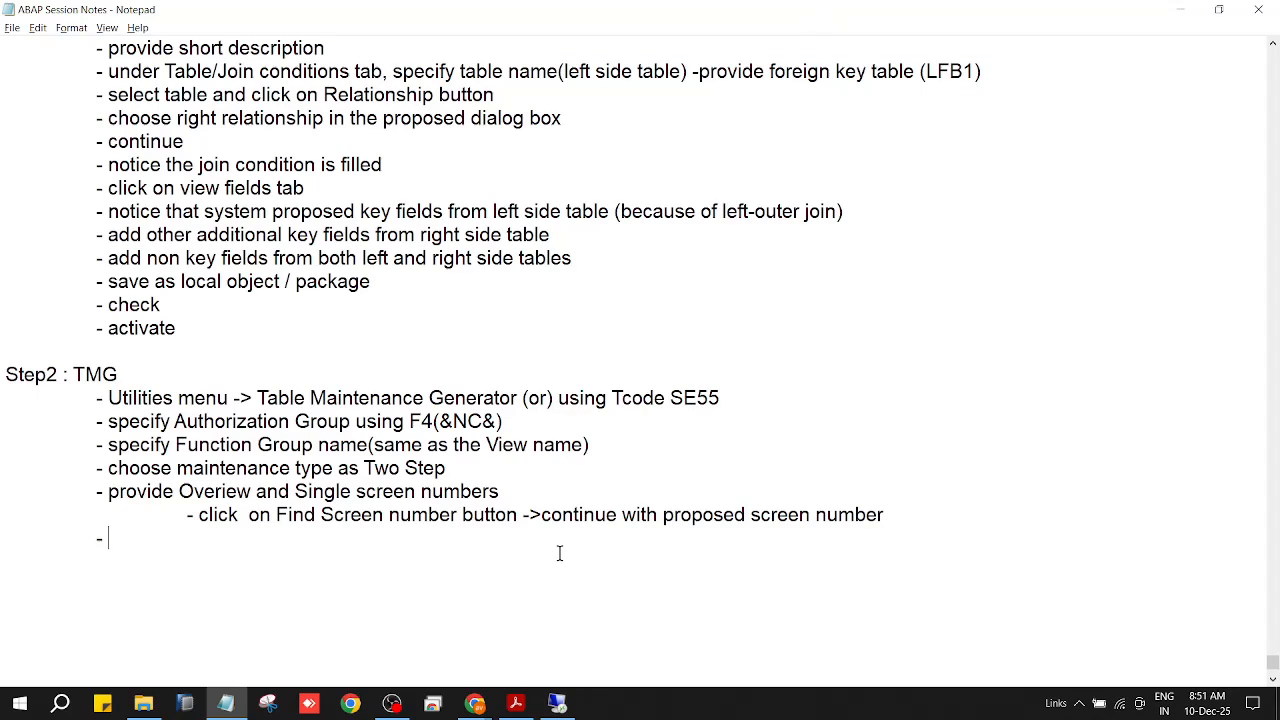
text(choo)
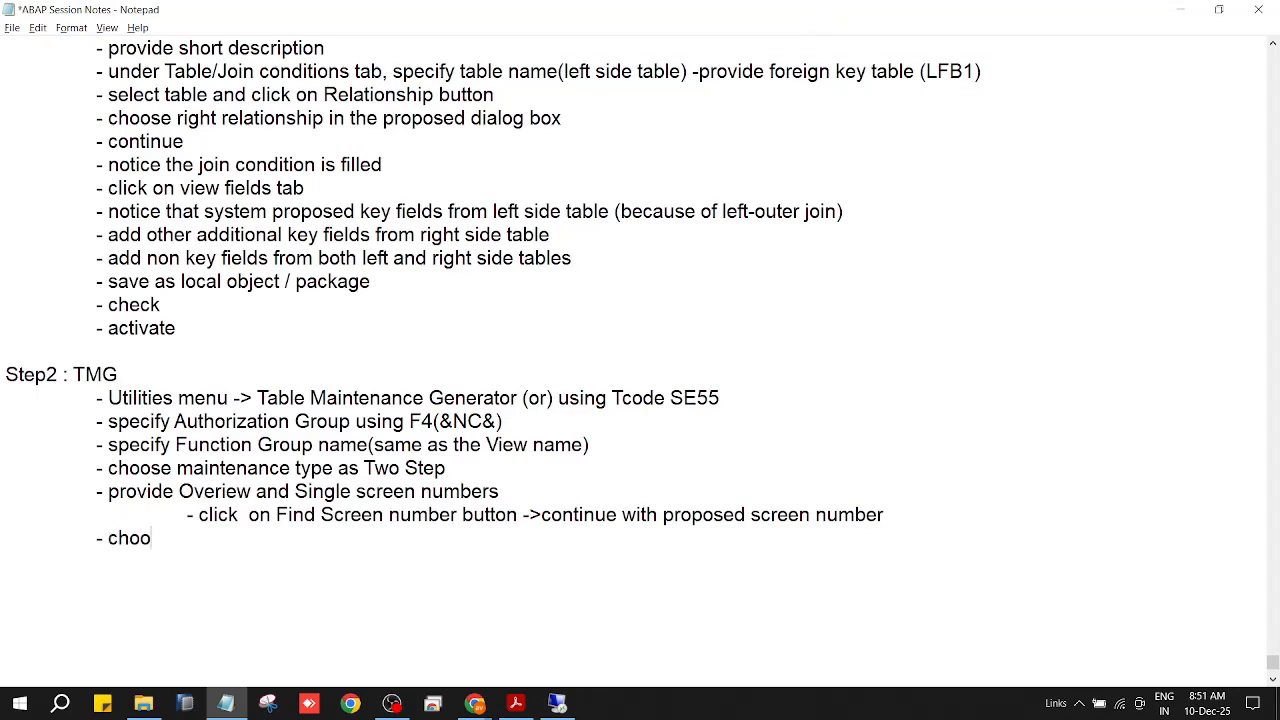
text(se Standard reecor)
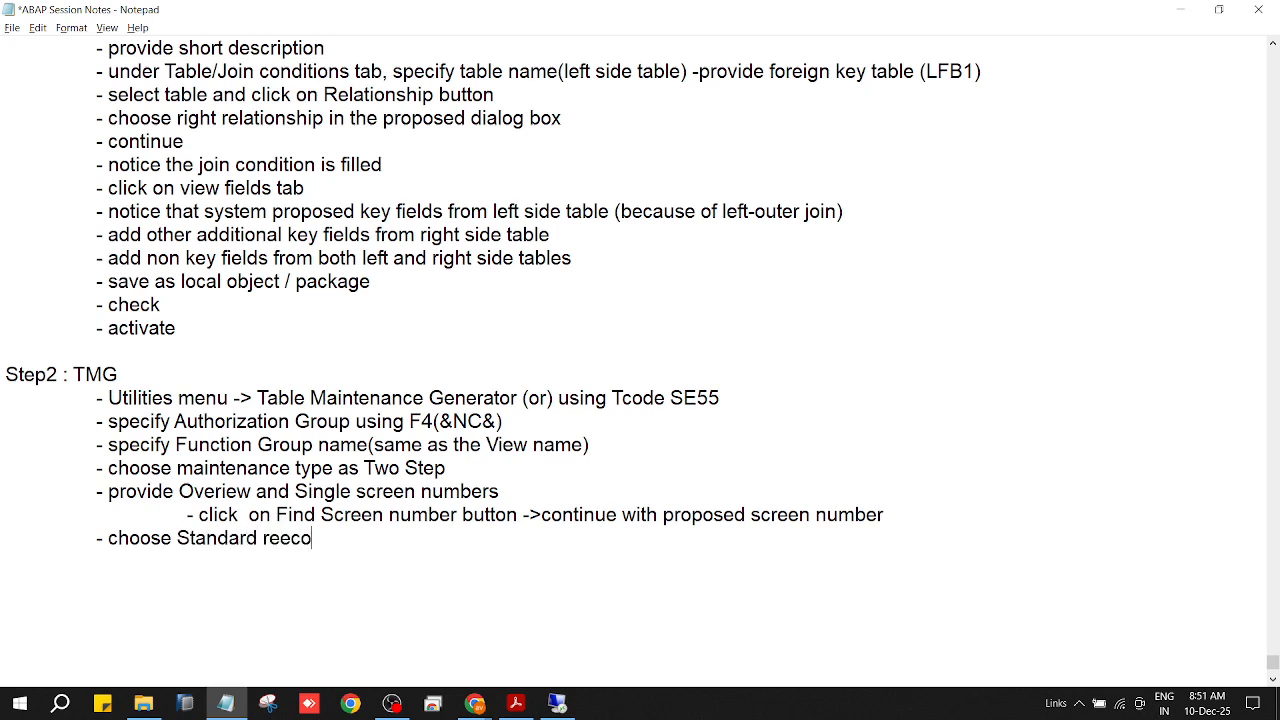
key(BackSpace)
key(BackSpace)
key(BackSpace)
key(BackSpace)
text(cording routine)
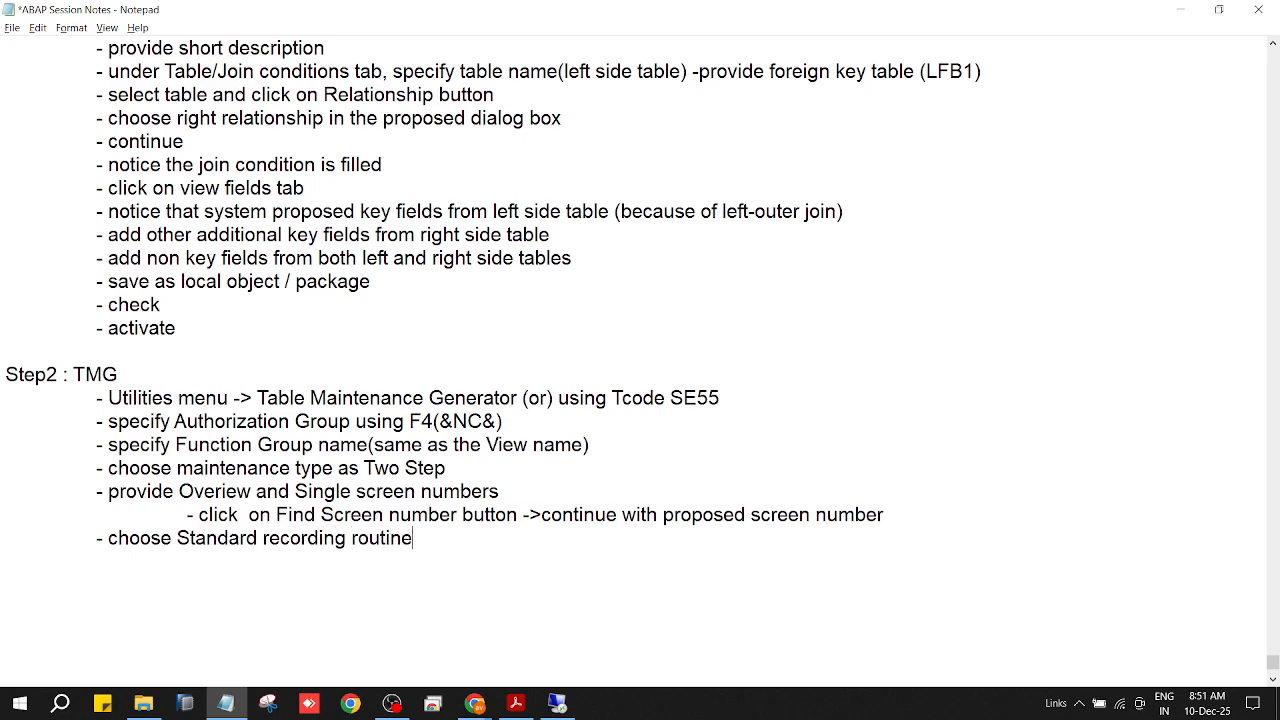
Switch to the SAP session and set the recording routine to Standard recording routine
key(Tab)
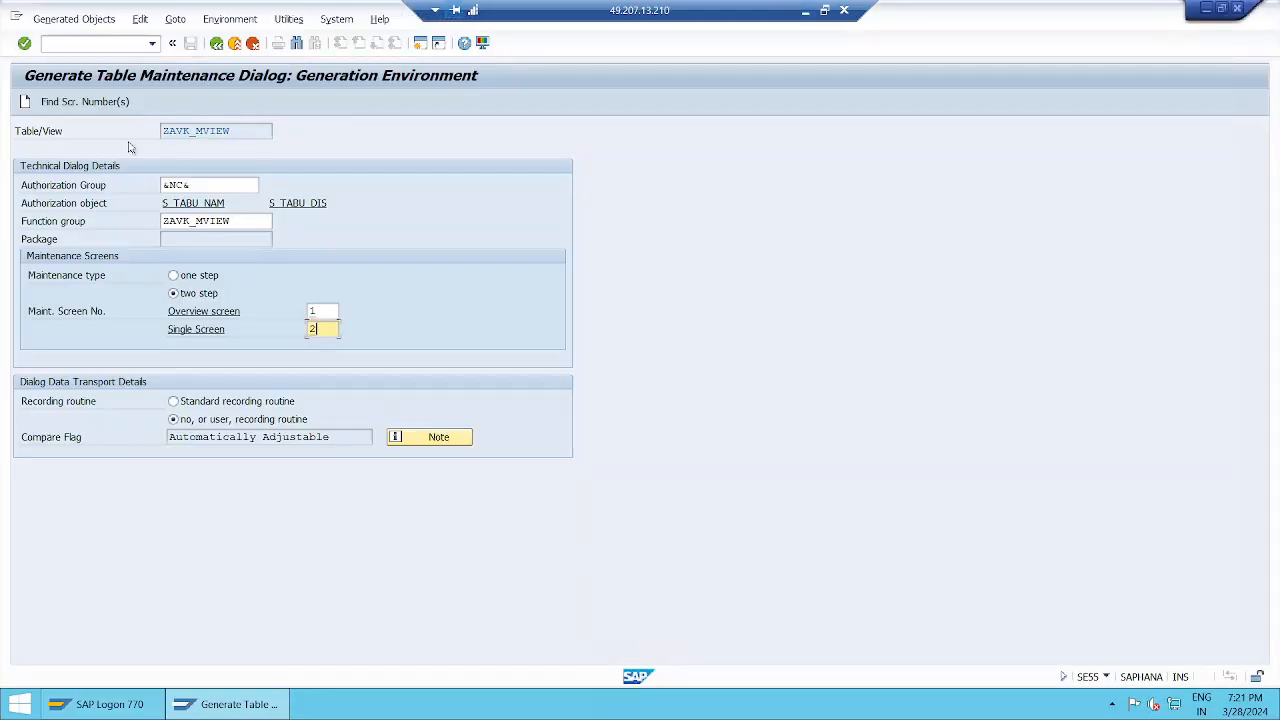
click(173, 401)
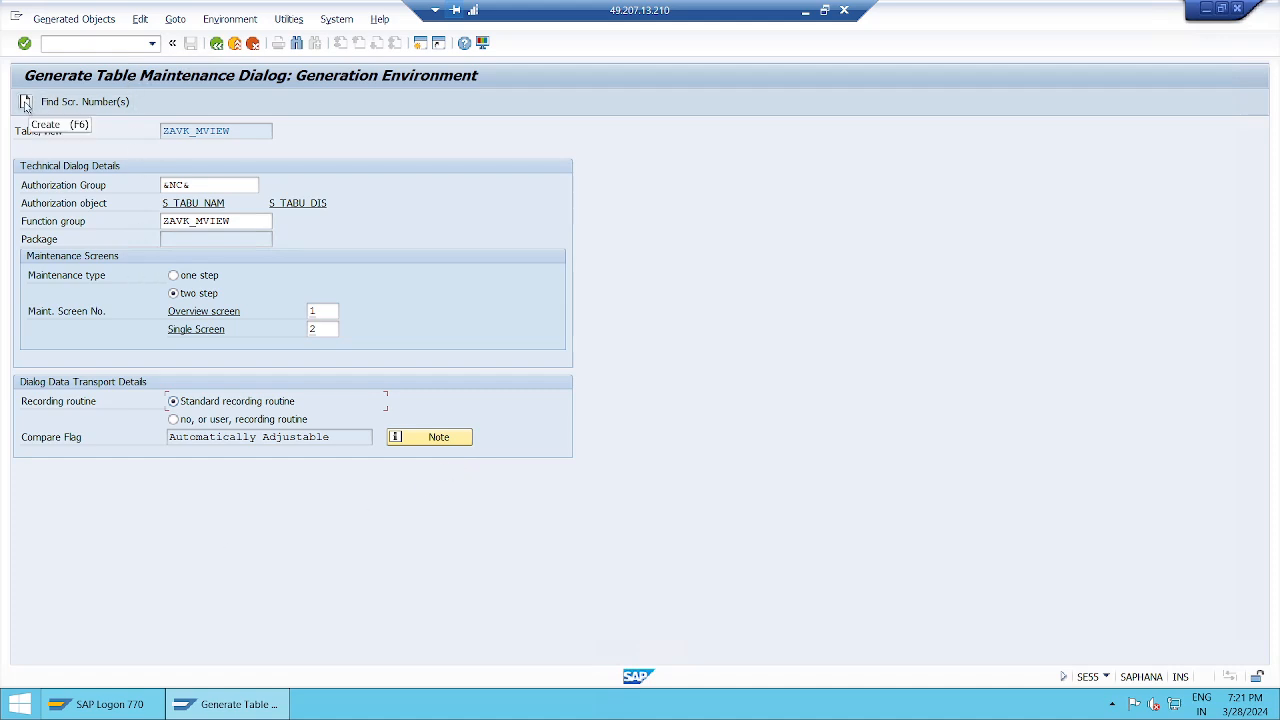
Return to the Notepad notes, add the bullet "click on Create button", and start an empty bullet below it
click(806, 12)
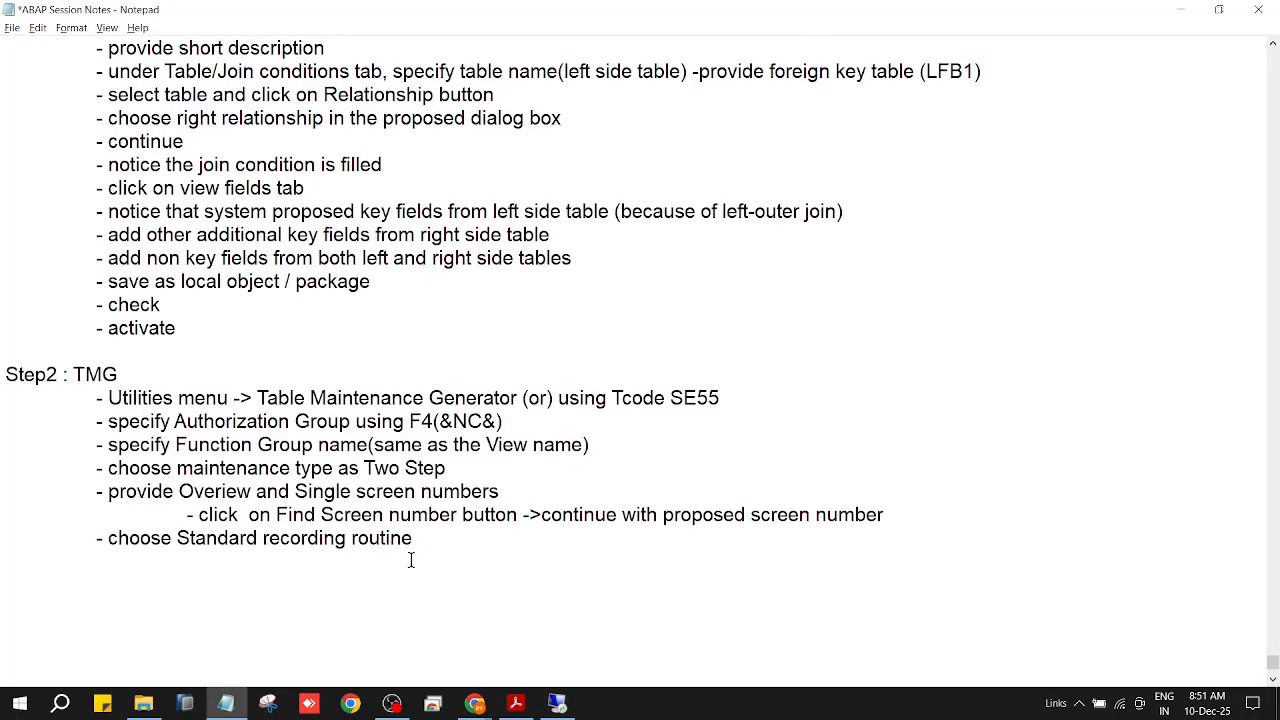
key(Return)
key(Tab)
text(- click on Create bu)
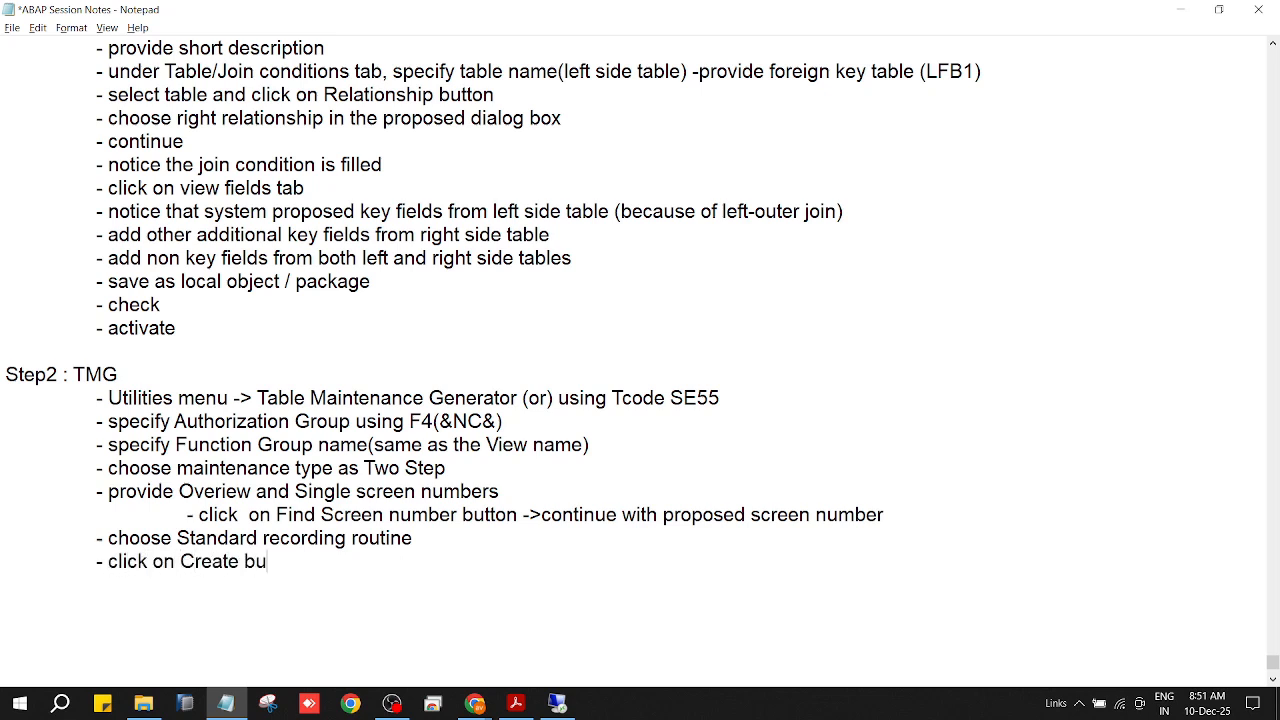
text(tton)
key(Return)
key(Tab)
text(-)
Switch to the SAP session, create the maintenance dialog, and save its function group ZAVK_MVIEW in package ZAVK_PACKAGE
key(alt+Tab)
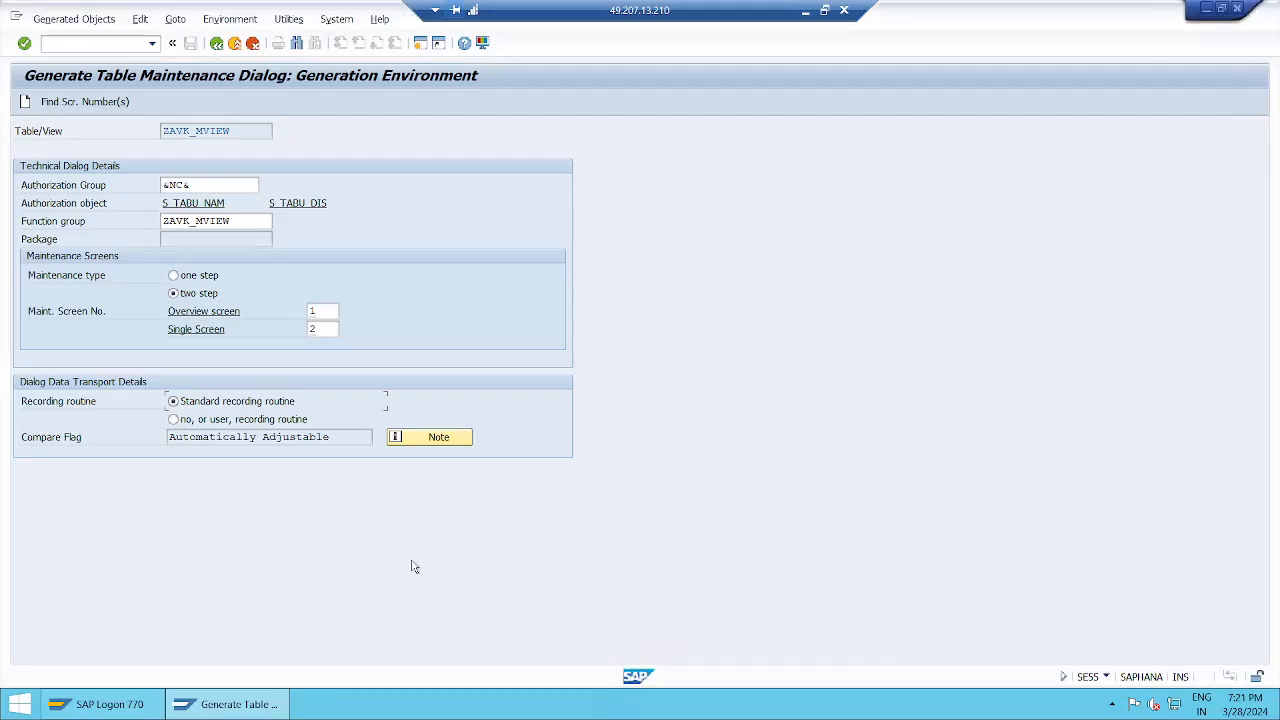
click(26, 102)
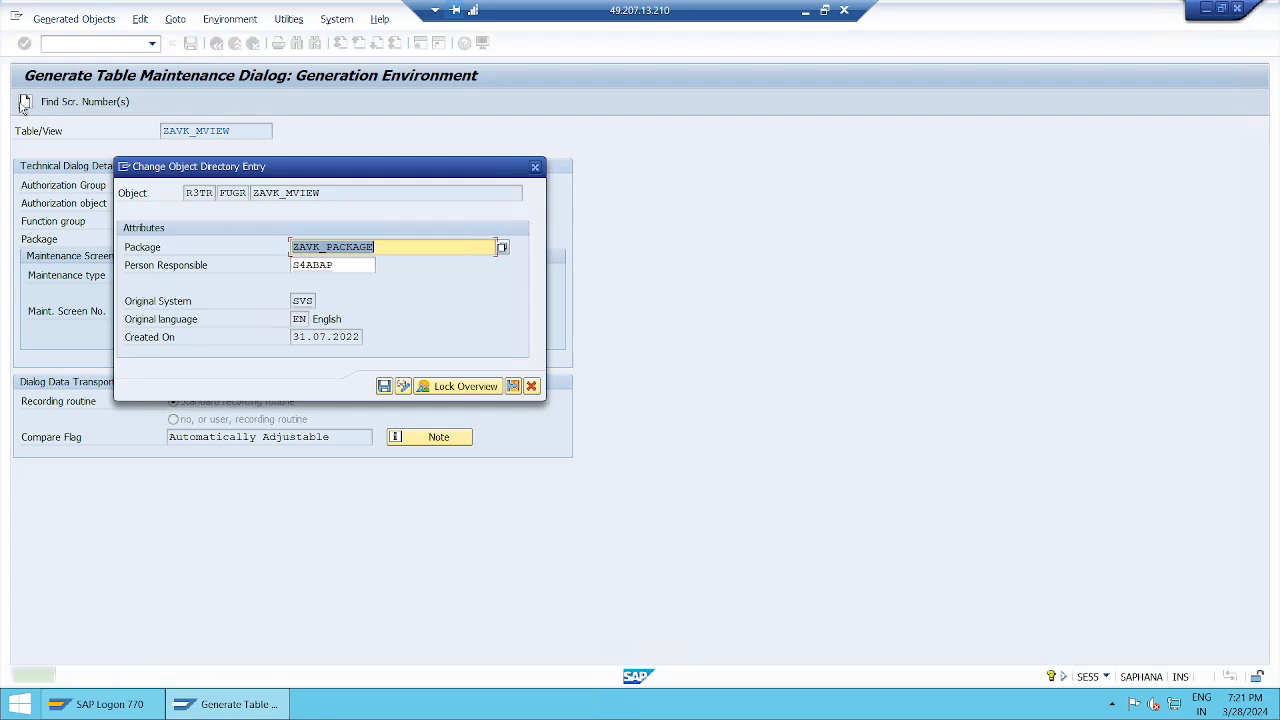
drag(469, 177, 855, 124)
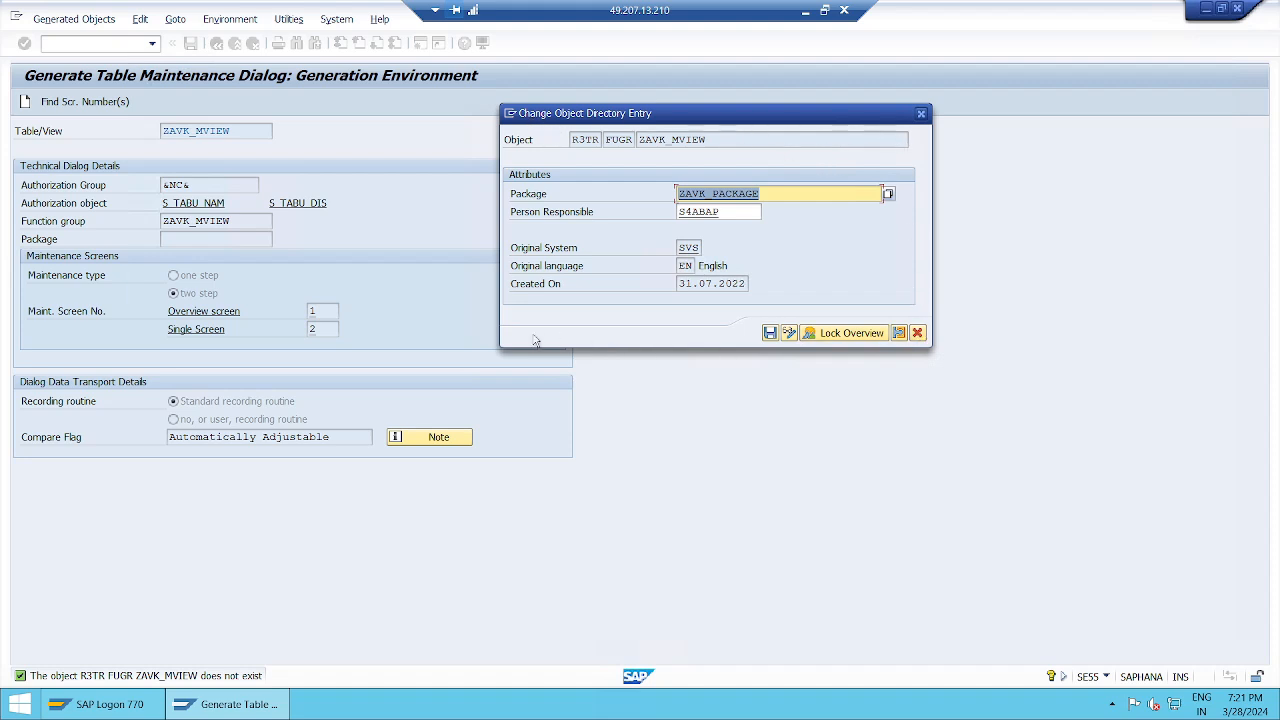
click(610, 140)
drag(607, 140, 638, 140)
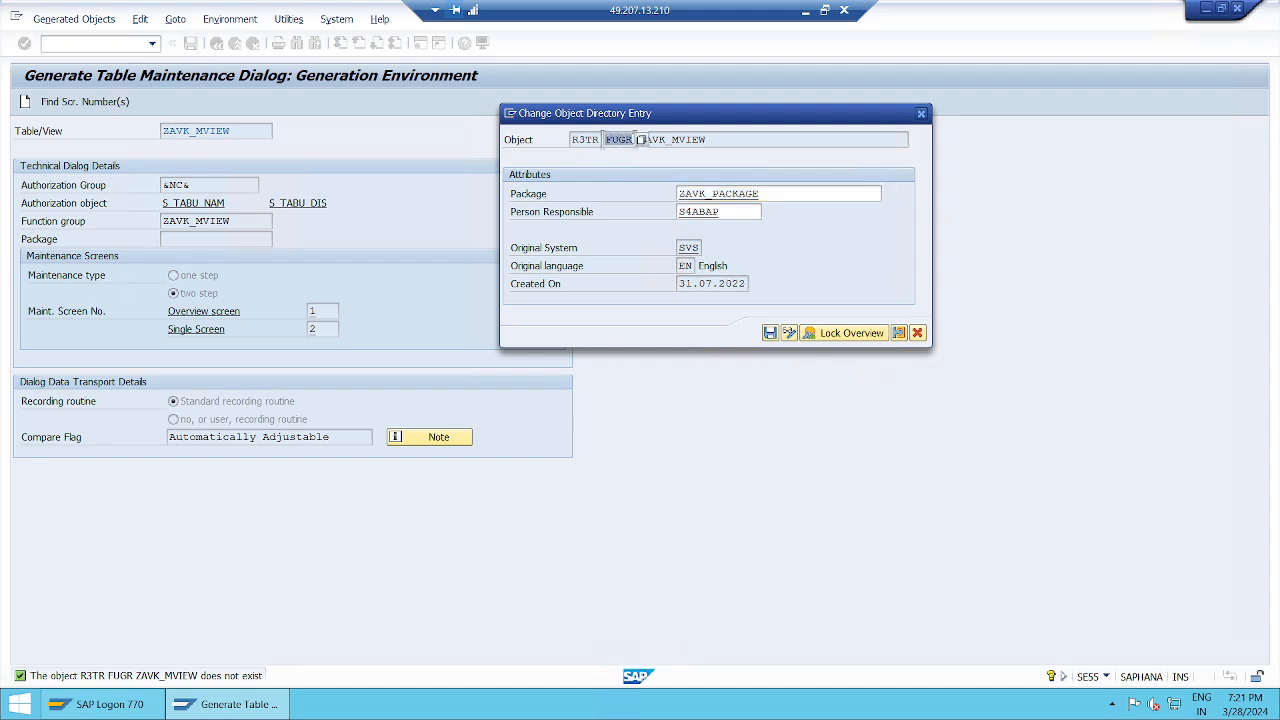
click(638, 140)
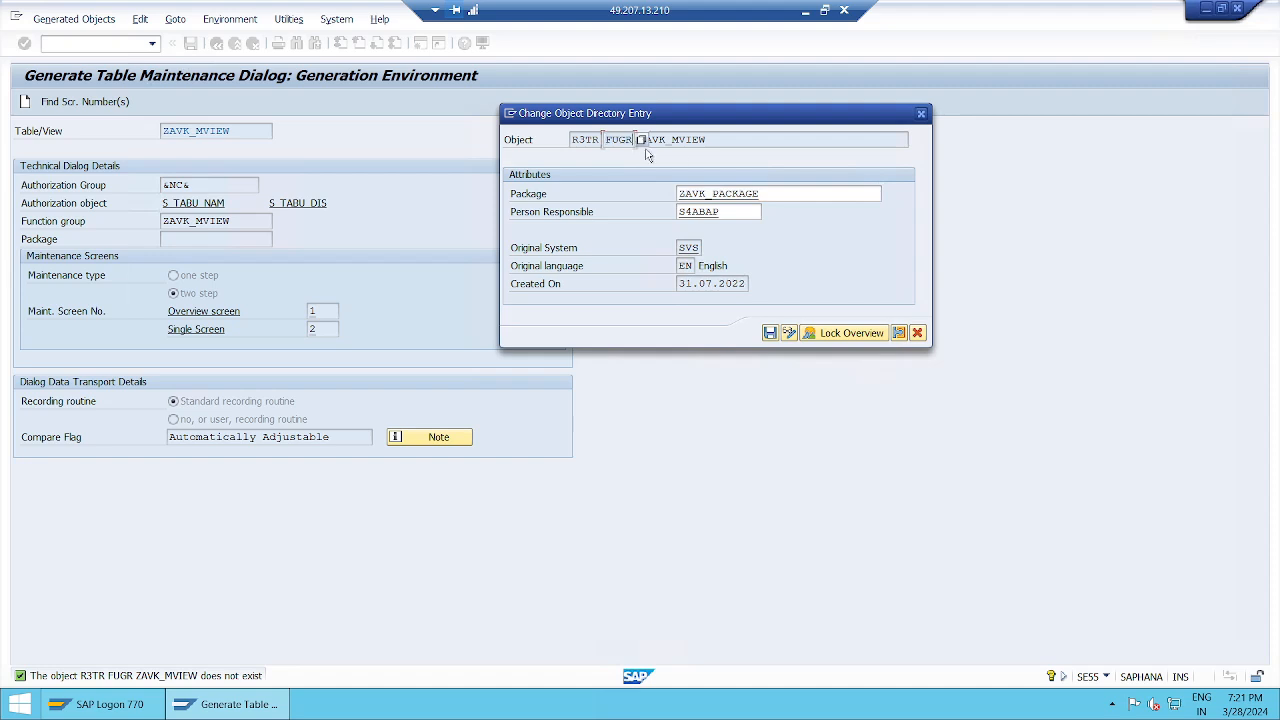
click(711, 139)
drag(682, 139, 638, 139)
click(637, 139)
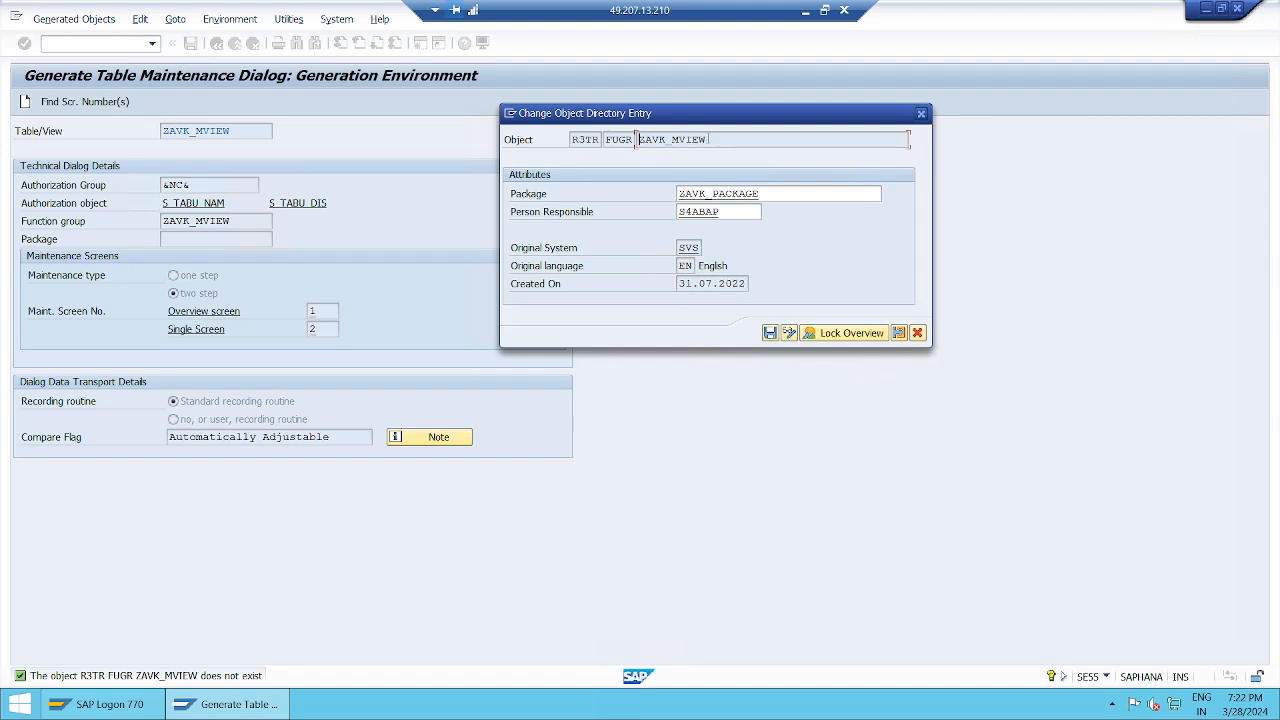
click(770, 333)
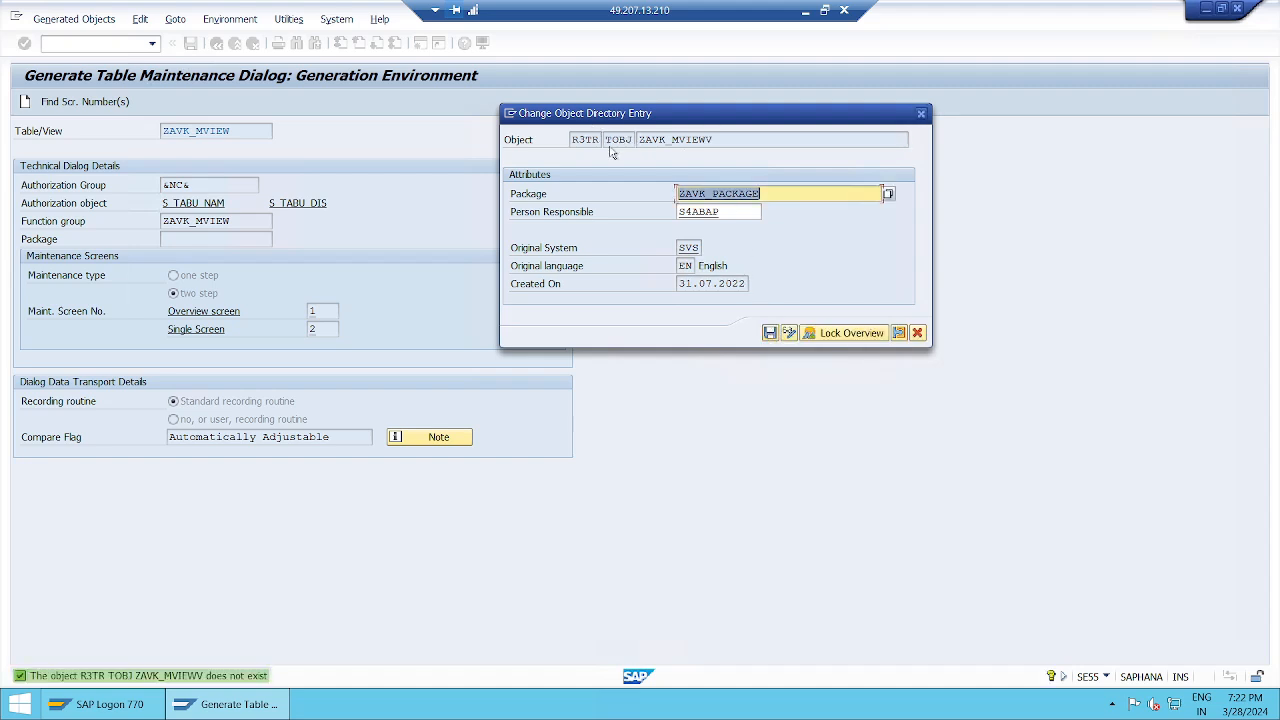
Save the pending object directory entry in ZAVK_PACKAGE and confirm workbench request SVSK902681 for function group ZAVK_MVIEW
click(640, 140)
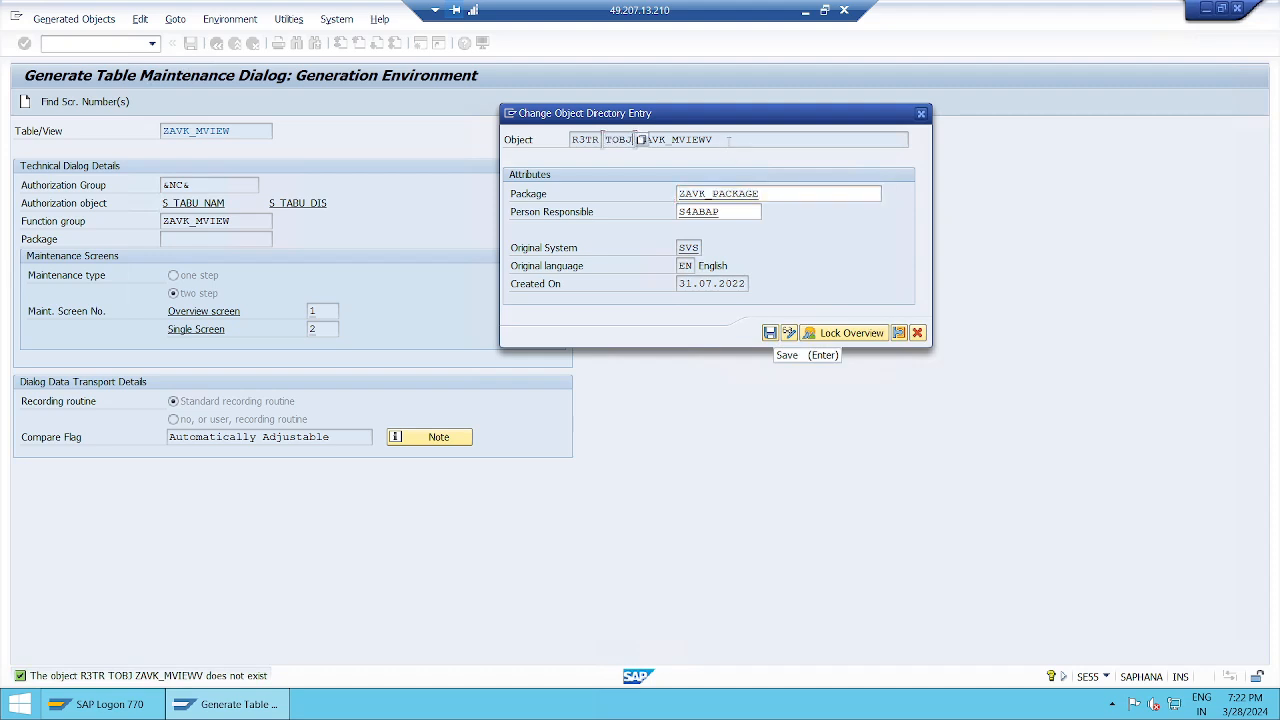
click(728, 141)
drag(726, 140, 636, 140)
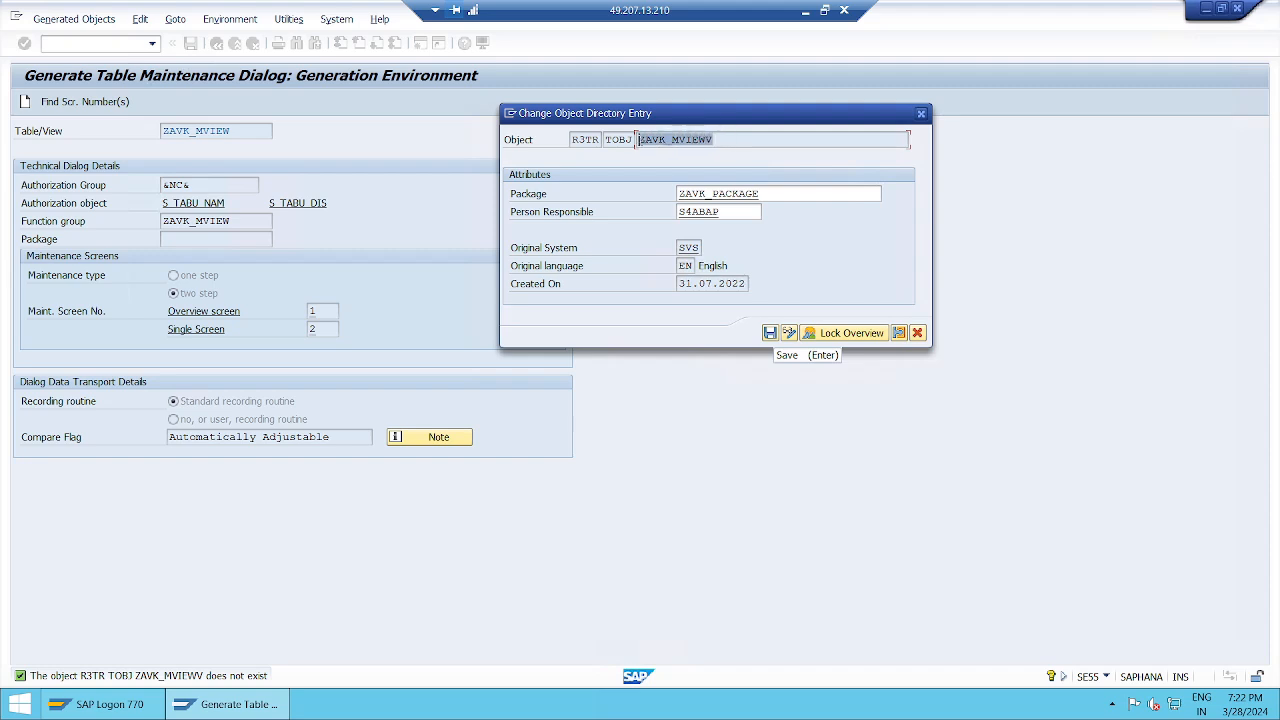
click(640, 141)
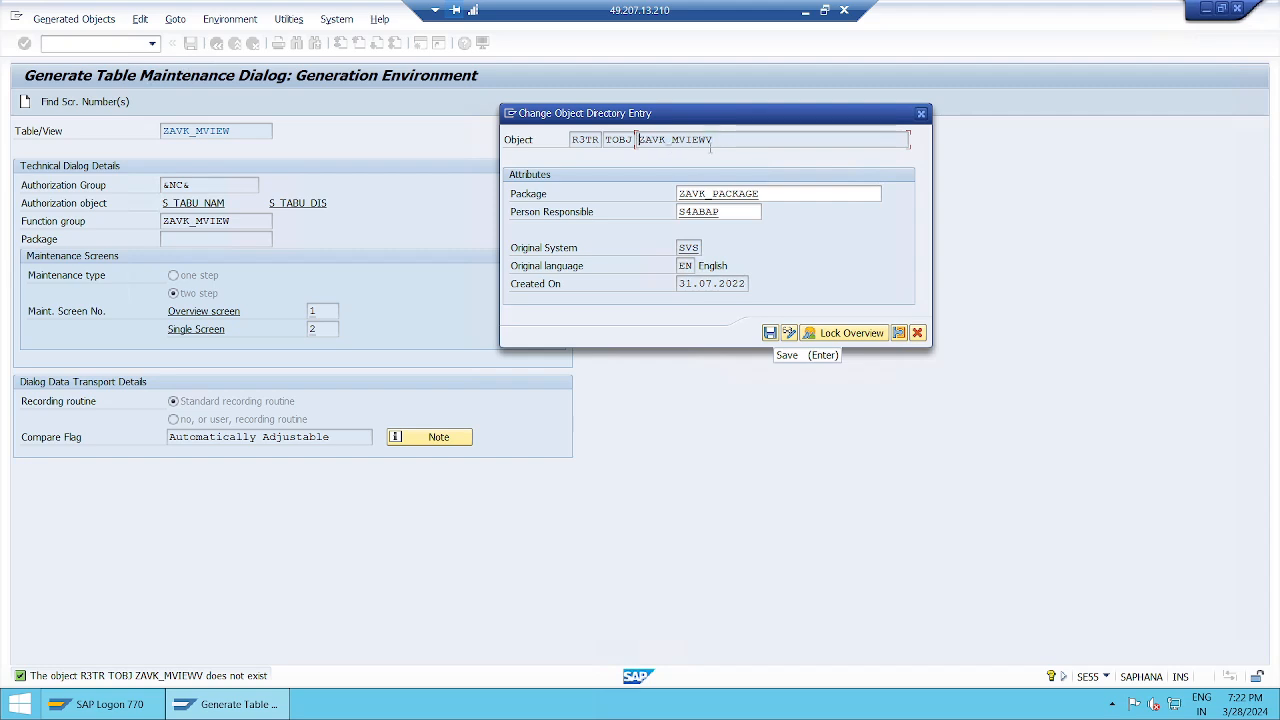
drag(717, 140, 707, 140)
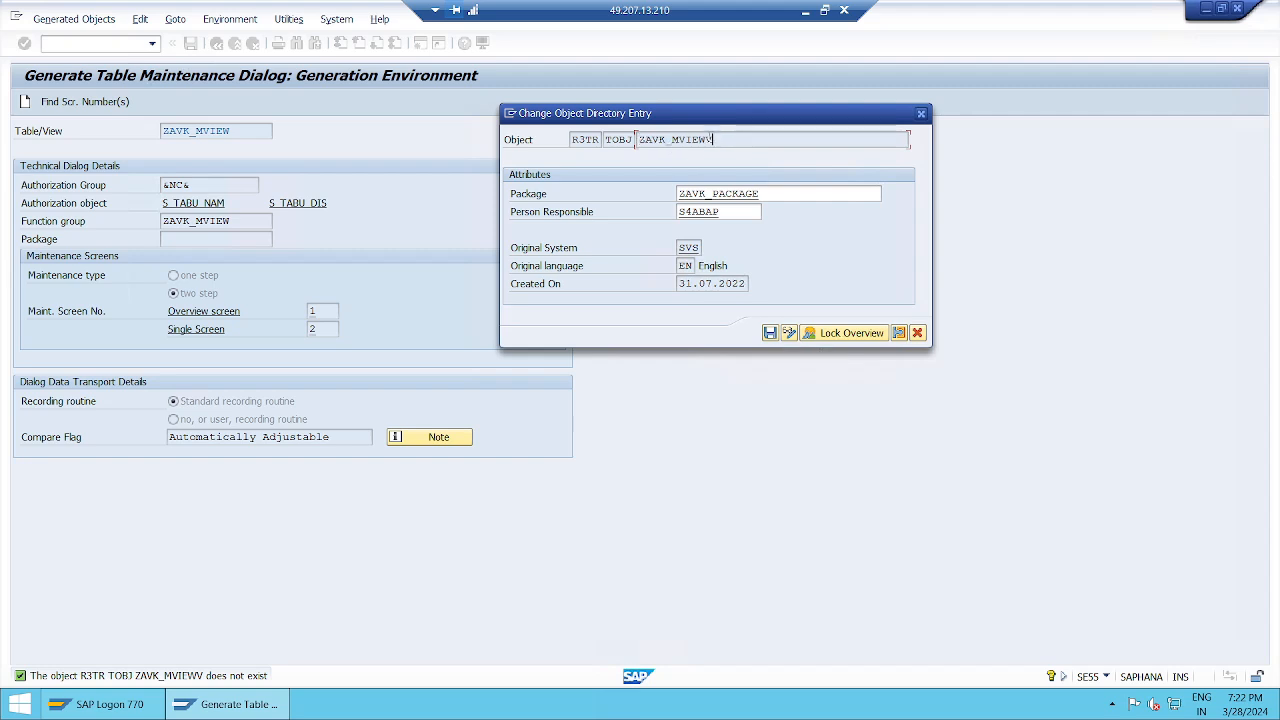
key(BackSpace)
click(769, 333)
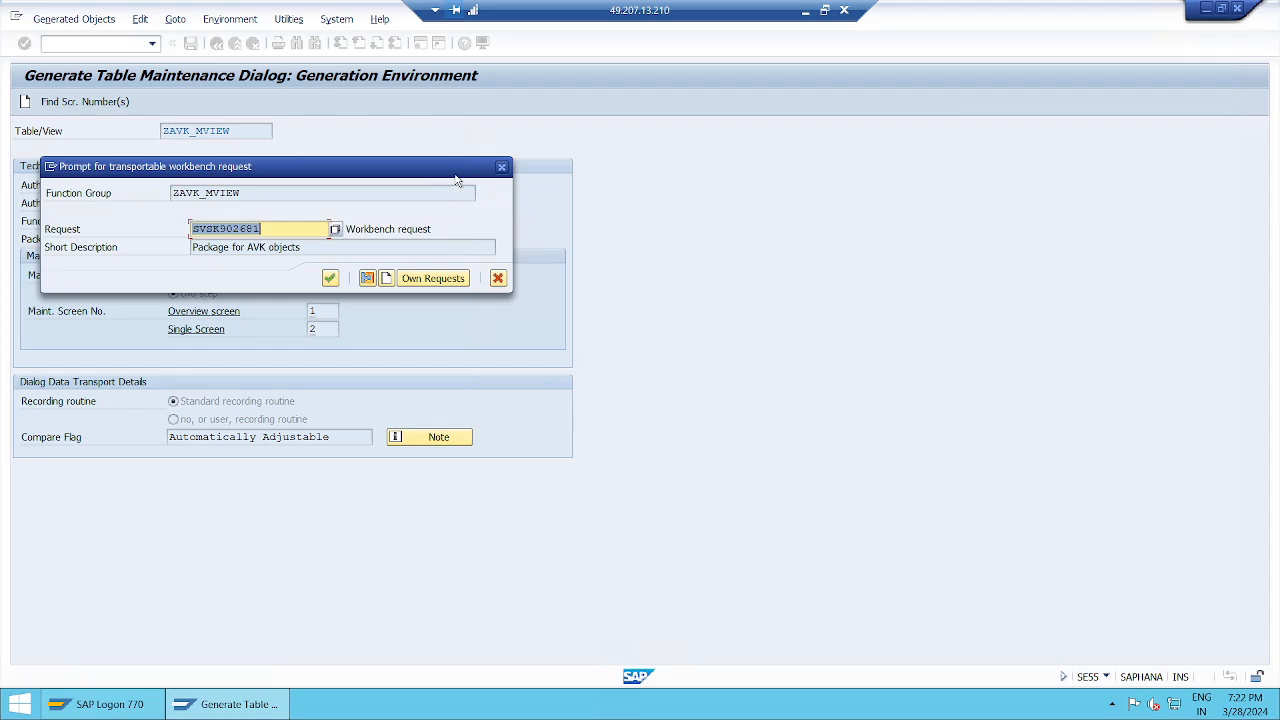
drag(455, 176, 920, 143)
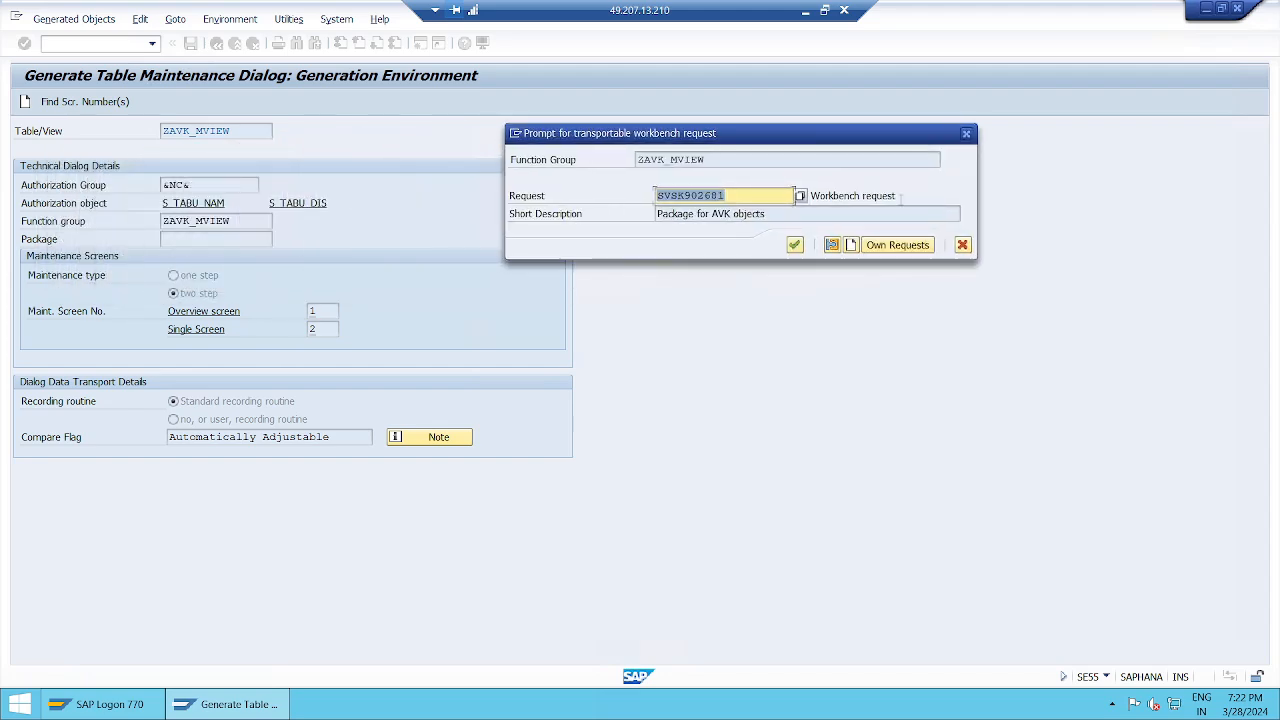
click(797, 247)
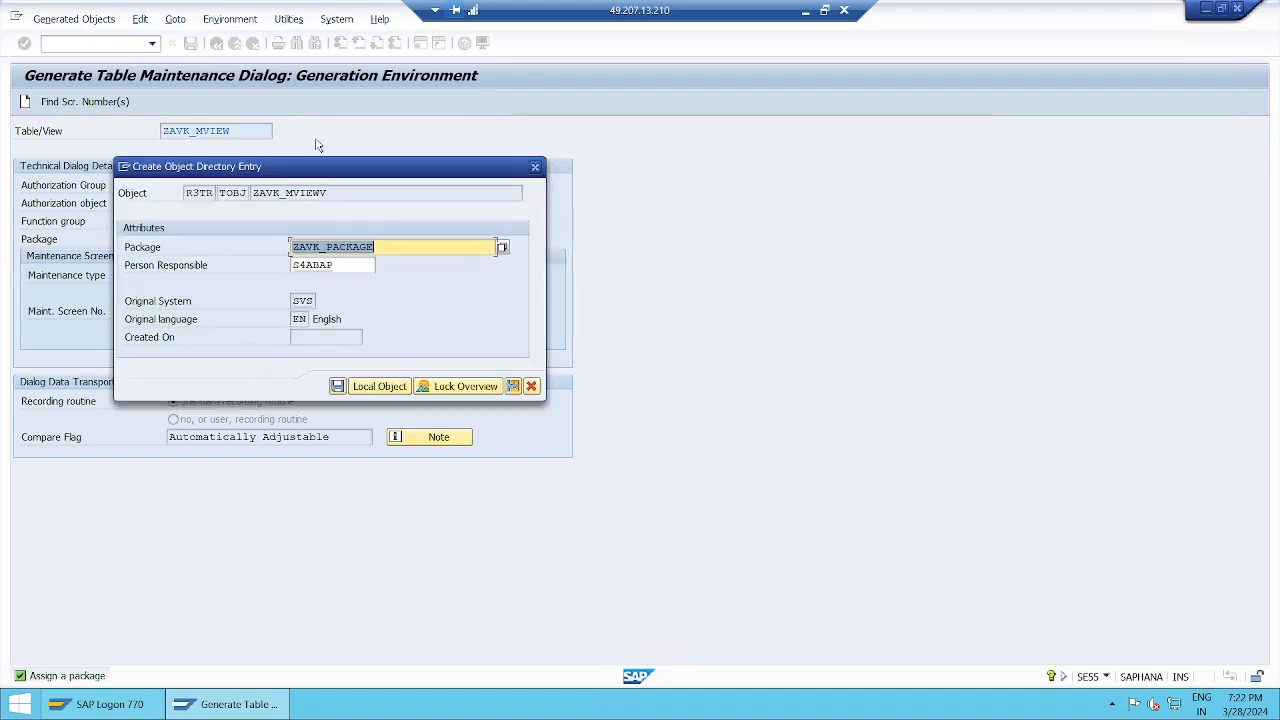
Create the object directory entry for TOBJ object ZAVK_MVIEWV and save it under package ZAVK_PACKAGE
drag(316, 172, 815, 122)
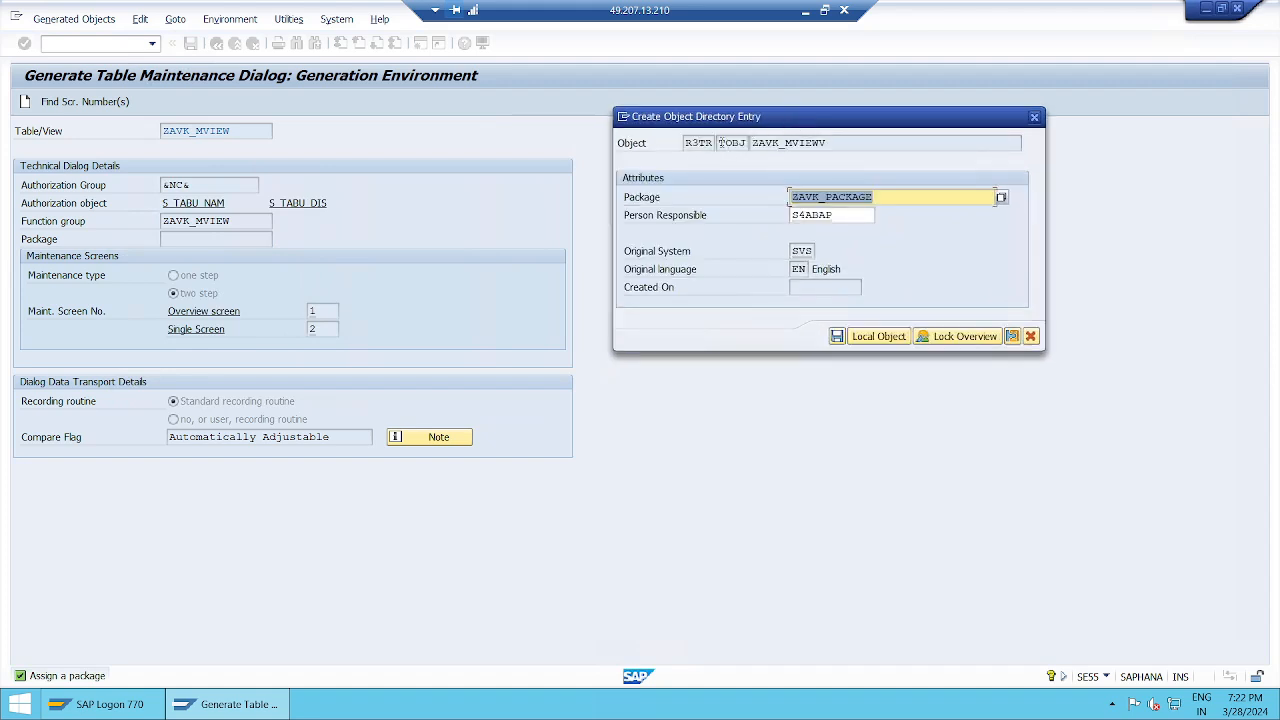
click(752, 143)
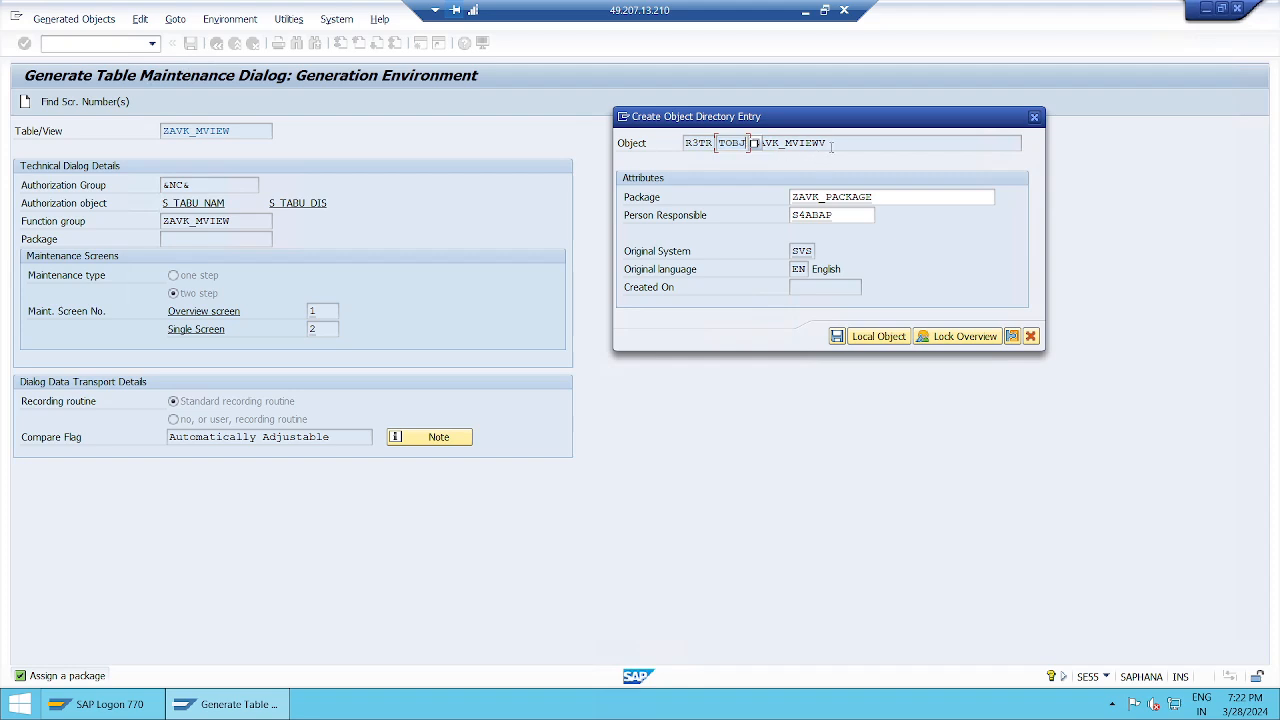
drag(833, 143, 753, 143)
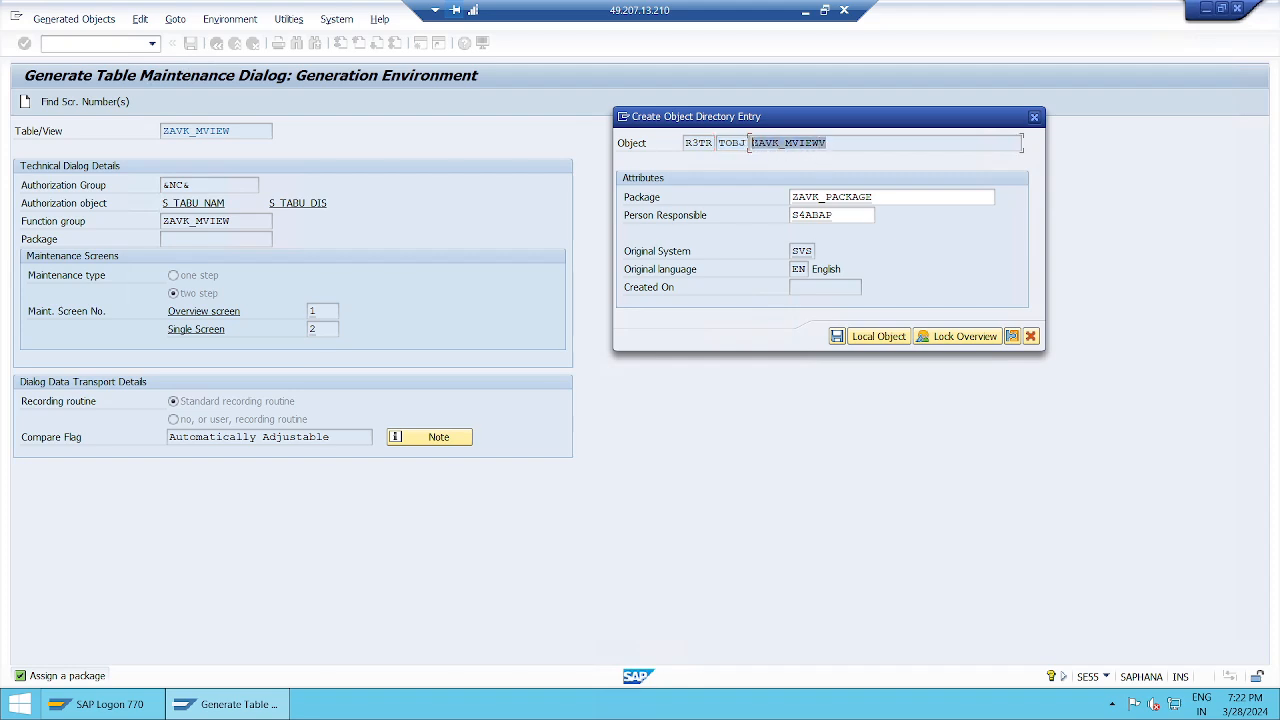
click(751, 143)
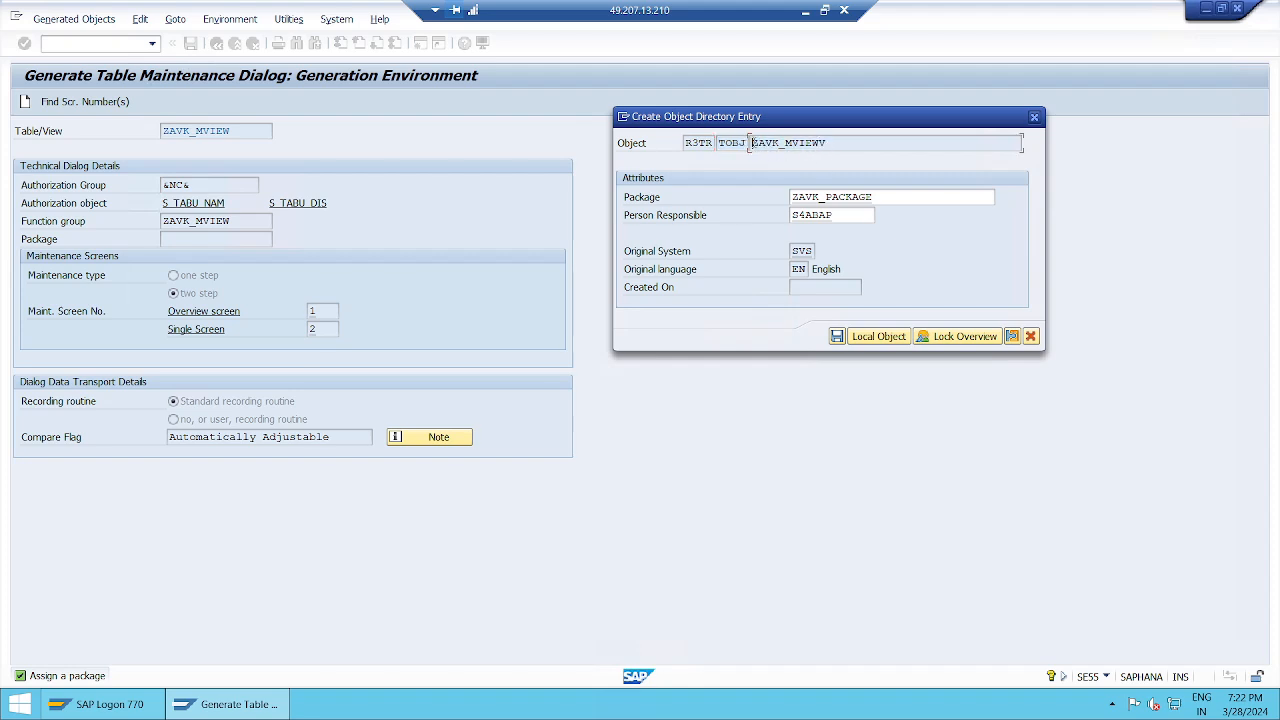
click(837, 337)
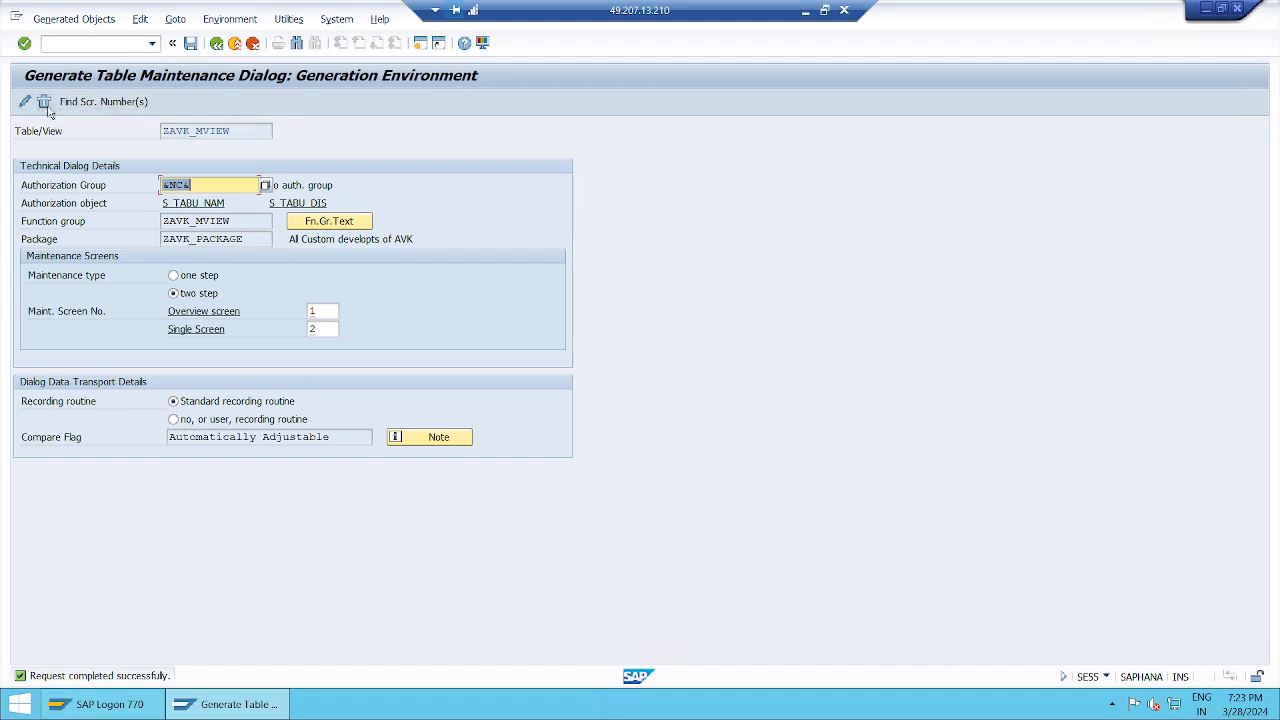
Switch to the Notepad notes, append "(Application tool bar)" to the Create button bullet, and add the bullet "save under package"
click(806, 16)
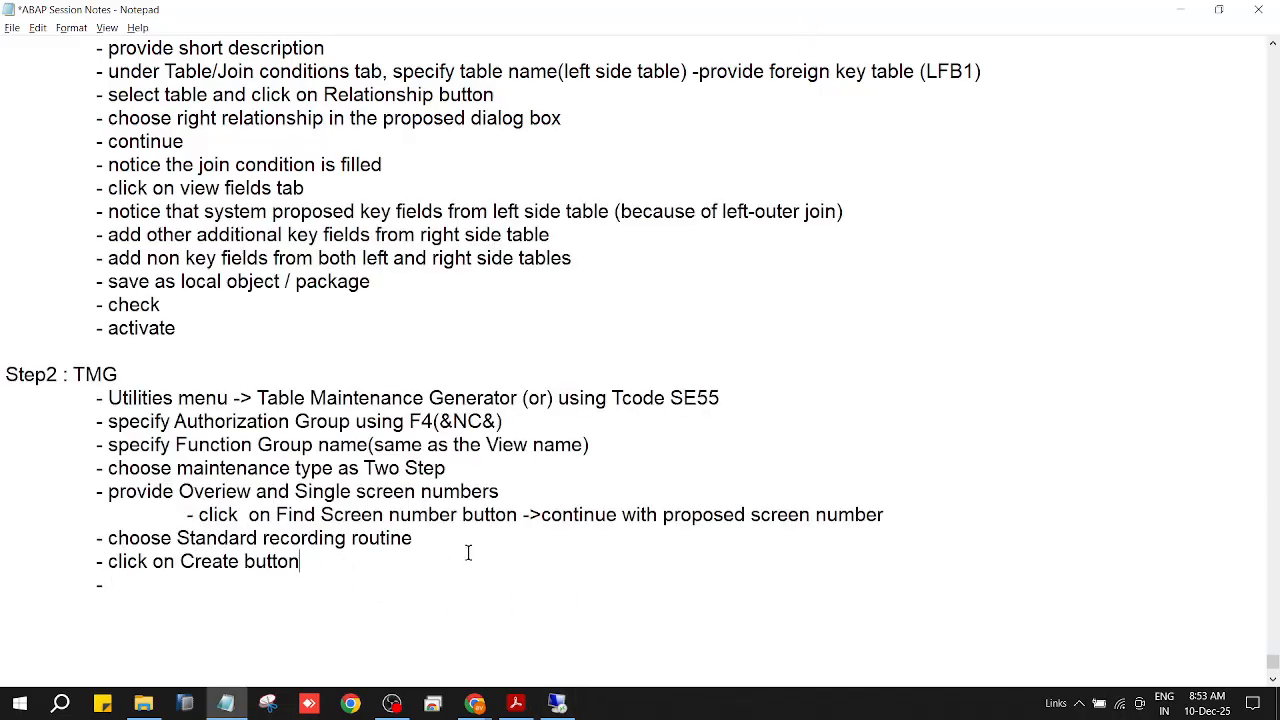
text((Applicati)
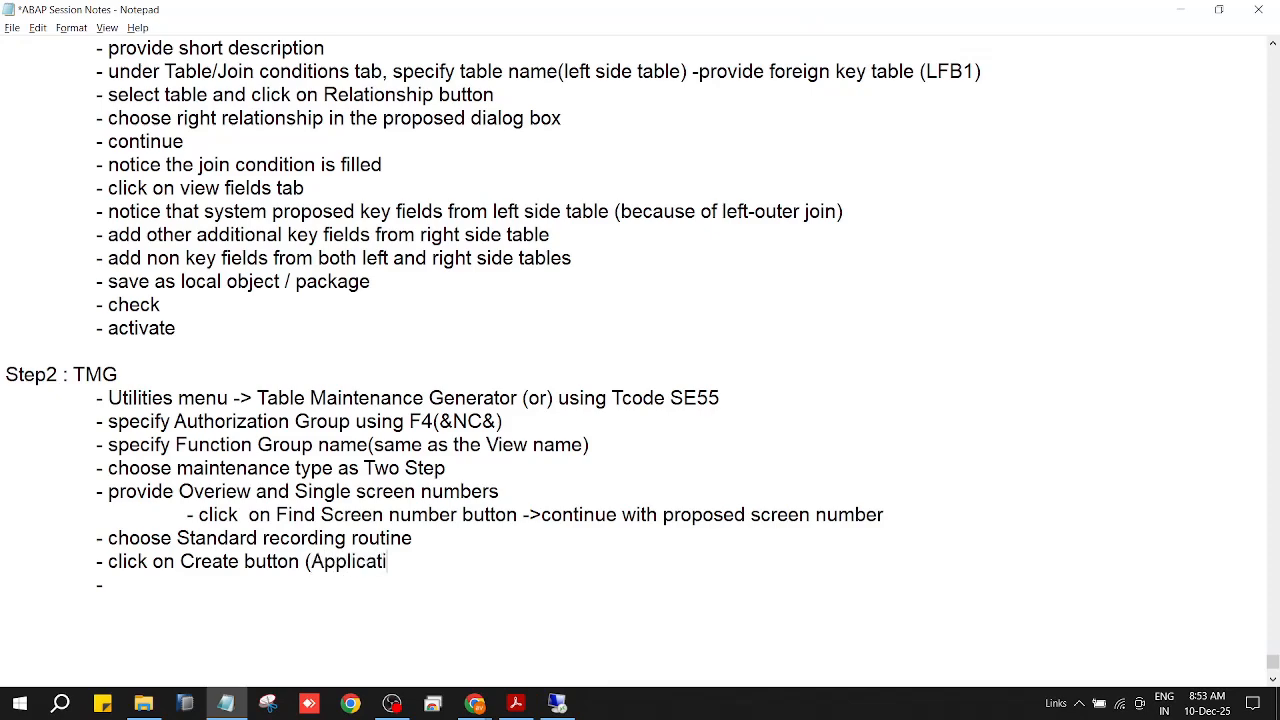
text(on tool bar) - )
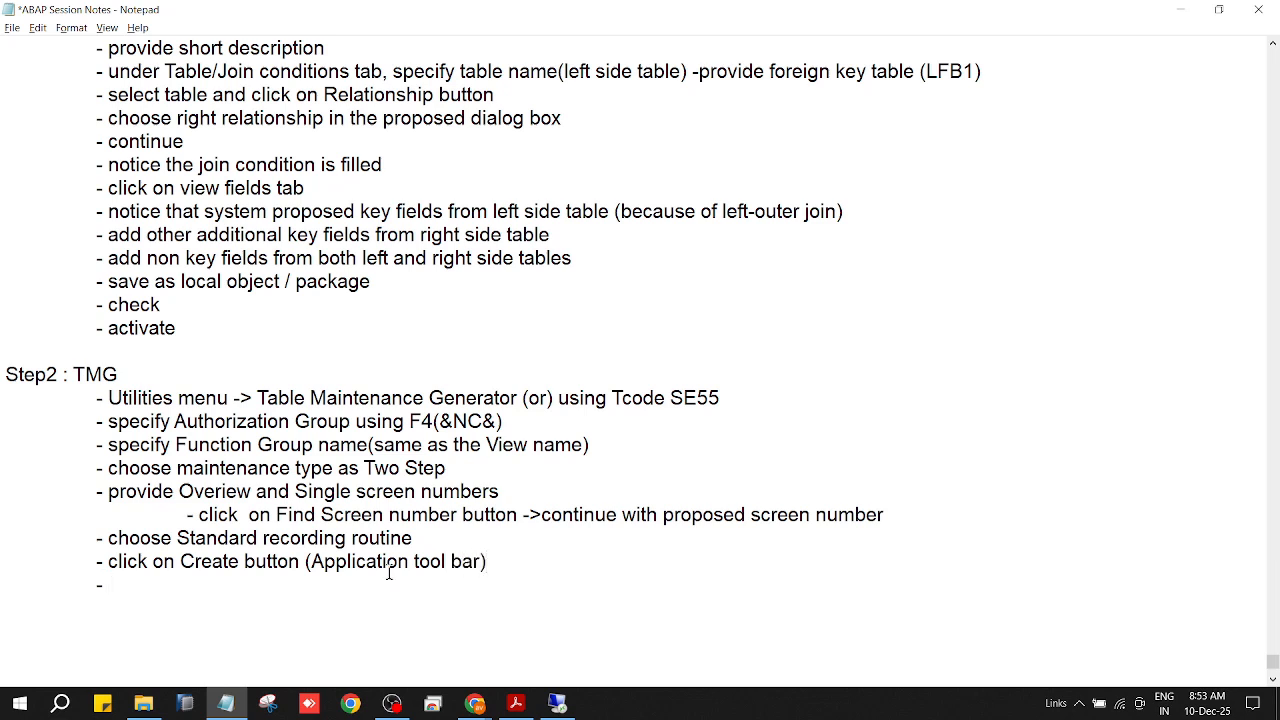
text(save under pac)
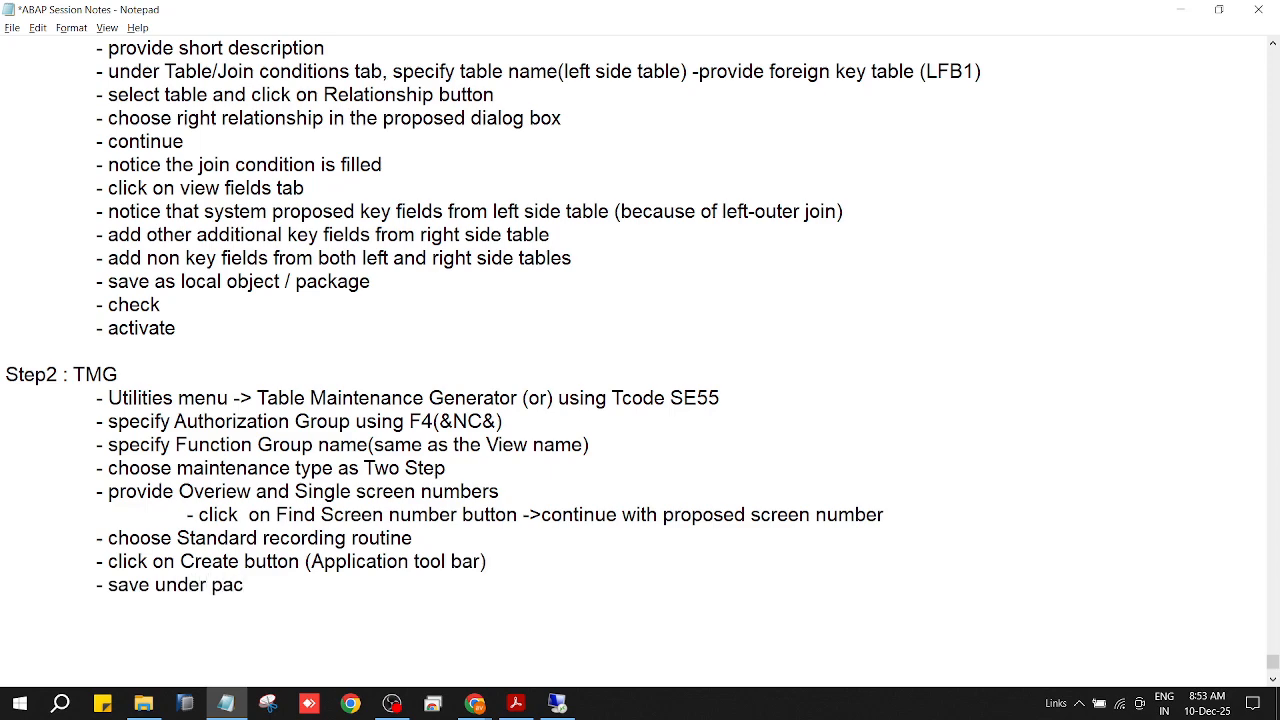
text(kage -)
Add the bullet "continue with Transport Request" under Step2 and start a new indented line below it
text( continu)
text(e wit)
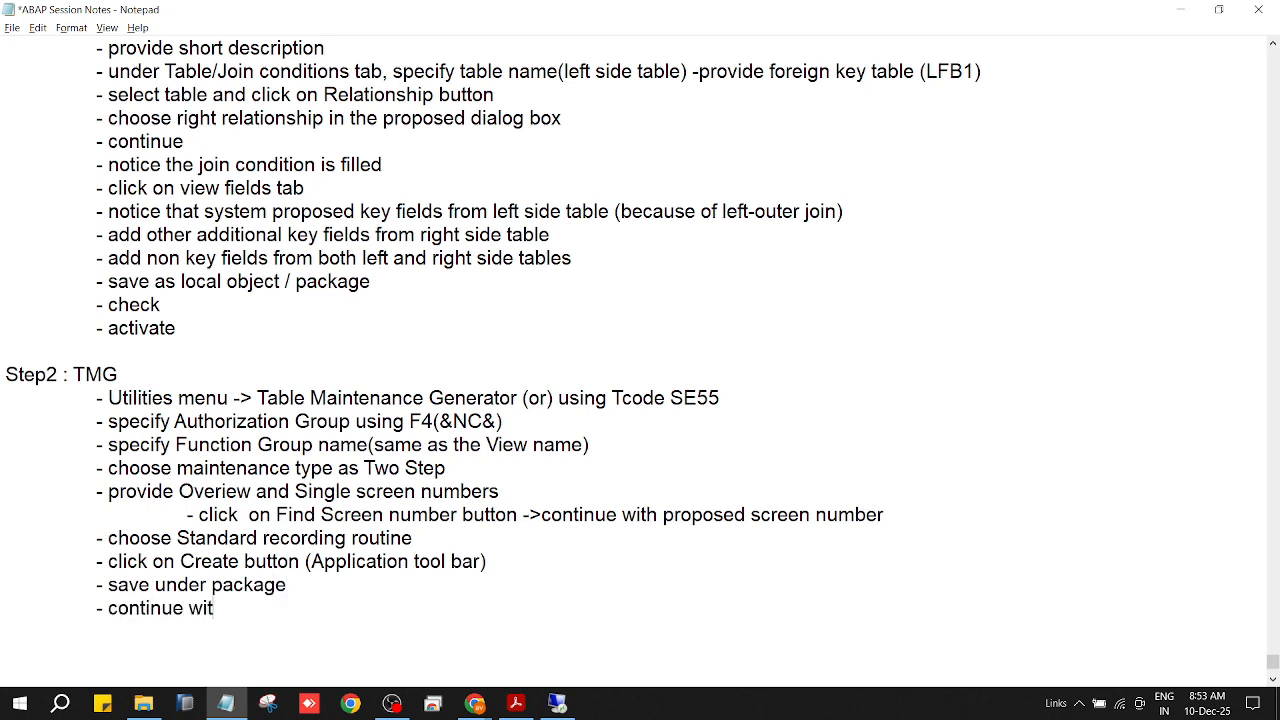
text(h Transport Request)
key(Return)
key(Tab)
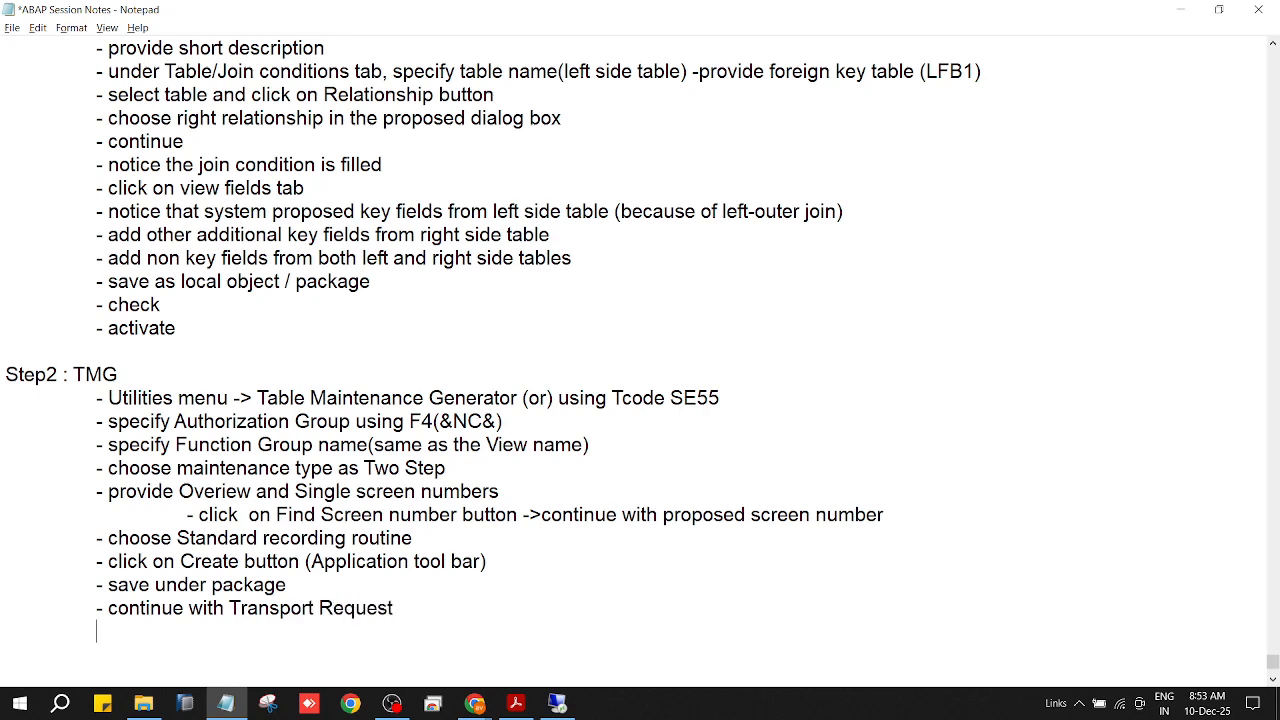
Add the bullet "finally find the success message" to the Step2 : TMG list, review the notes, and save the file
text(- finally find t)
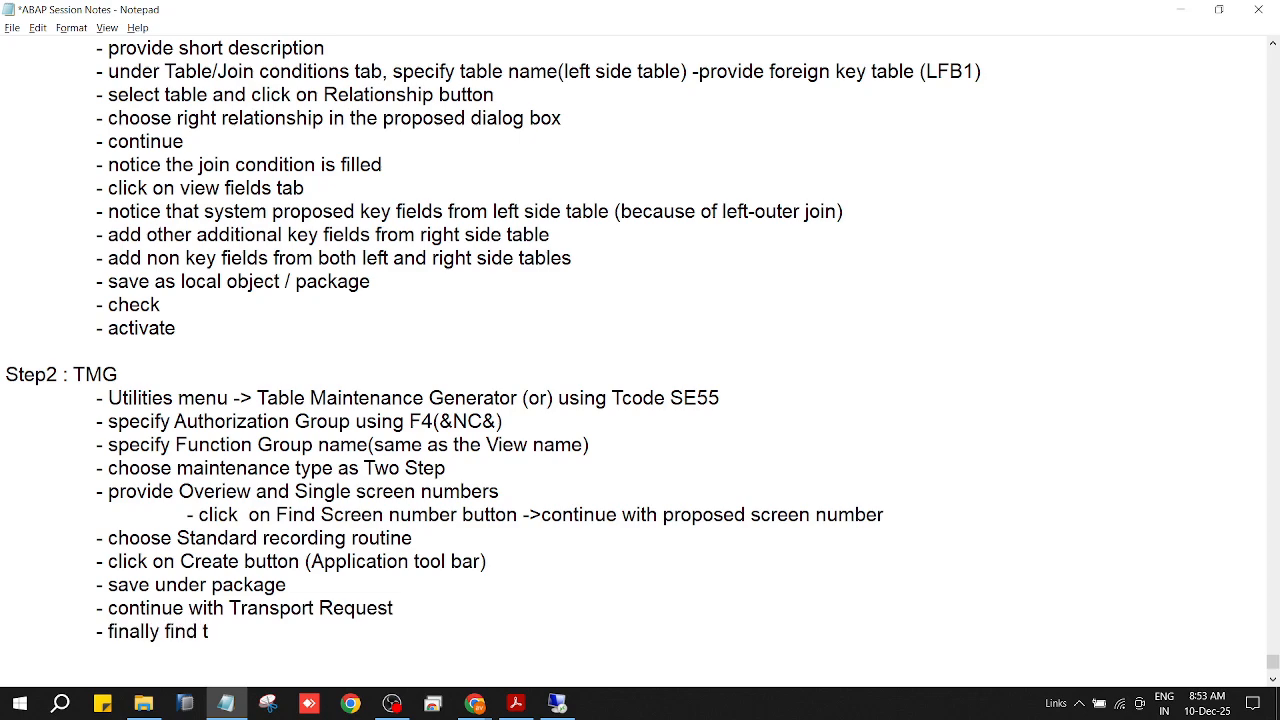
text(he success )
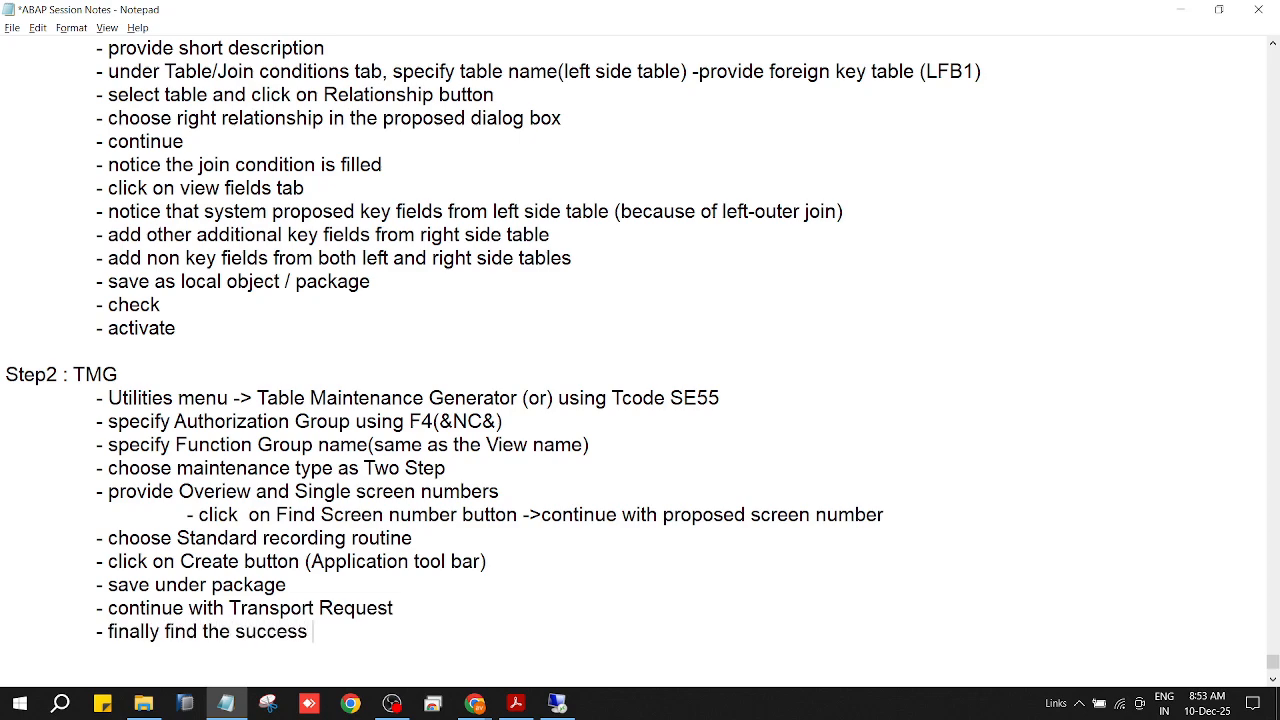
text(message)
key(ctrl+s)
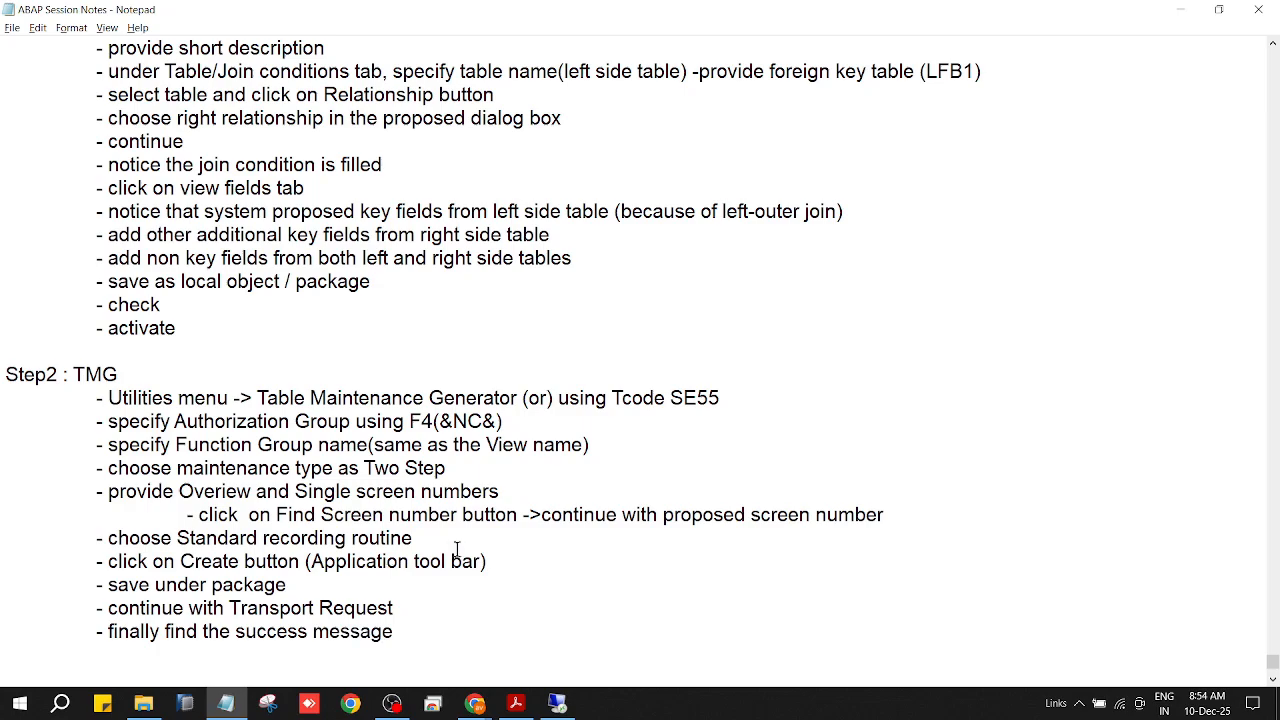
scroll(567, 545, down, 2)
scroll(578, 520, up, 8)
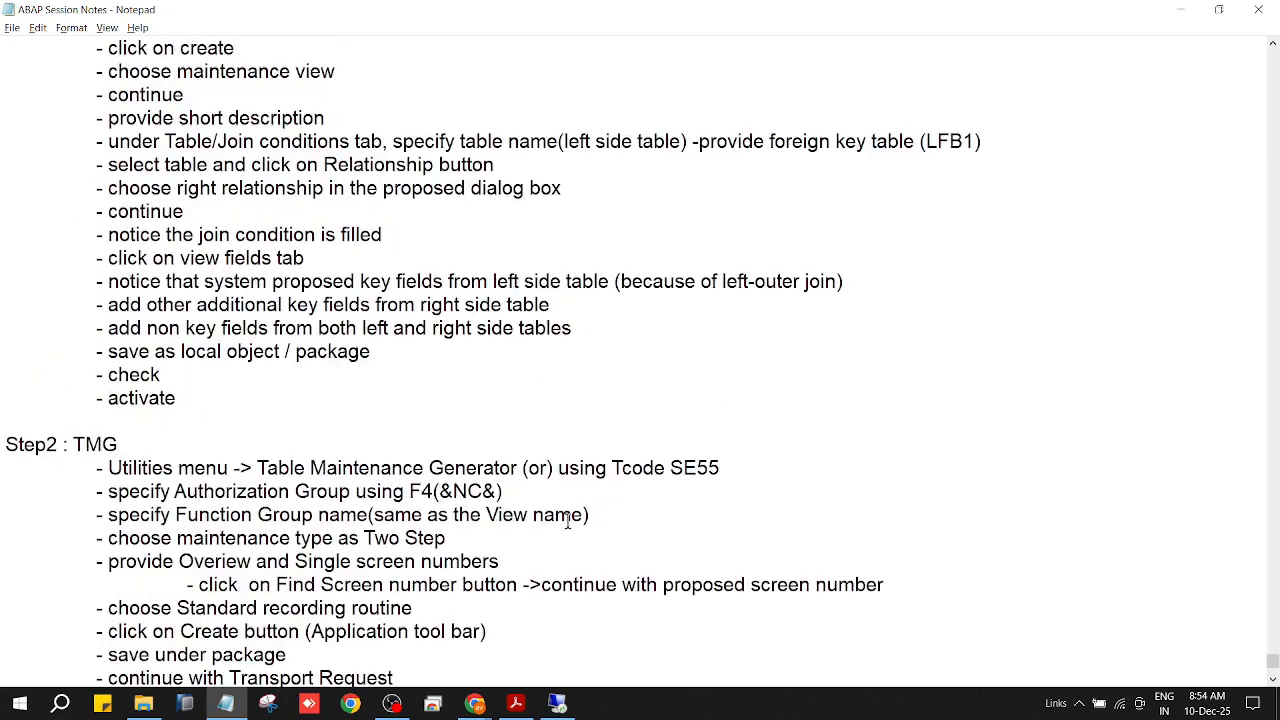
scroll(570, 506, down, 3)
scroll(570, 506, down, 1)
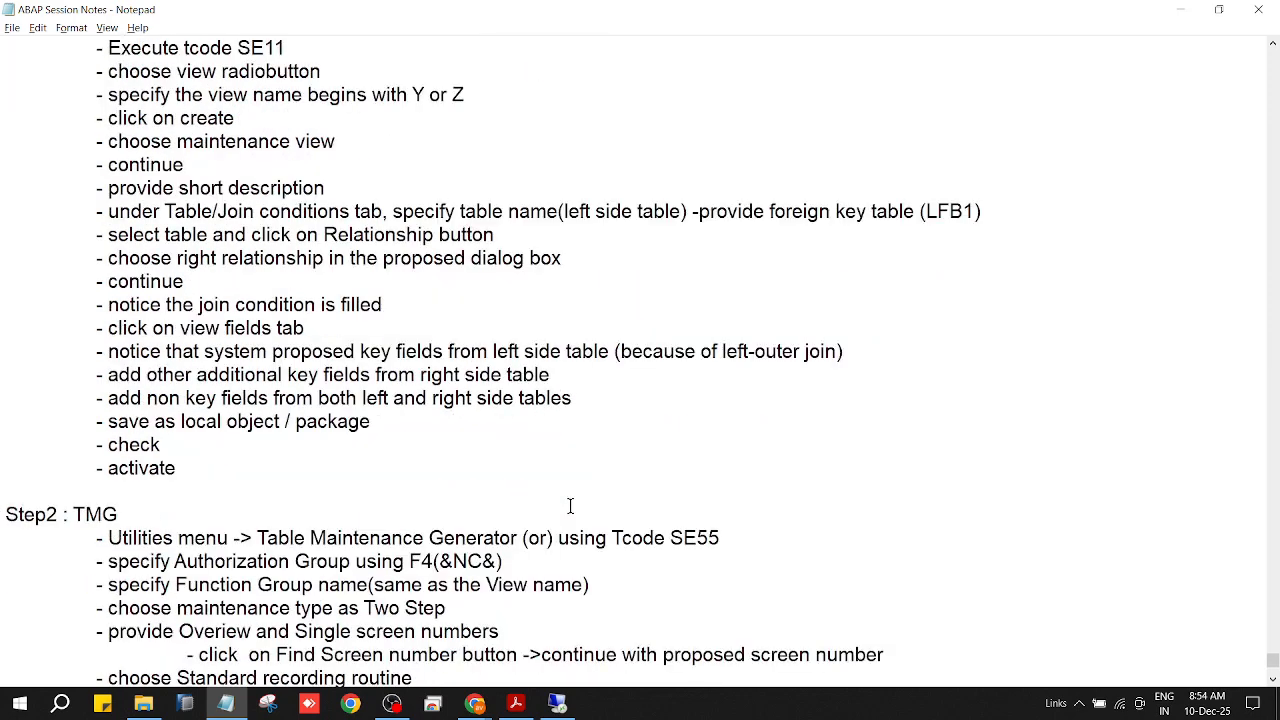
click(12, 28)
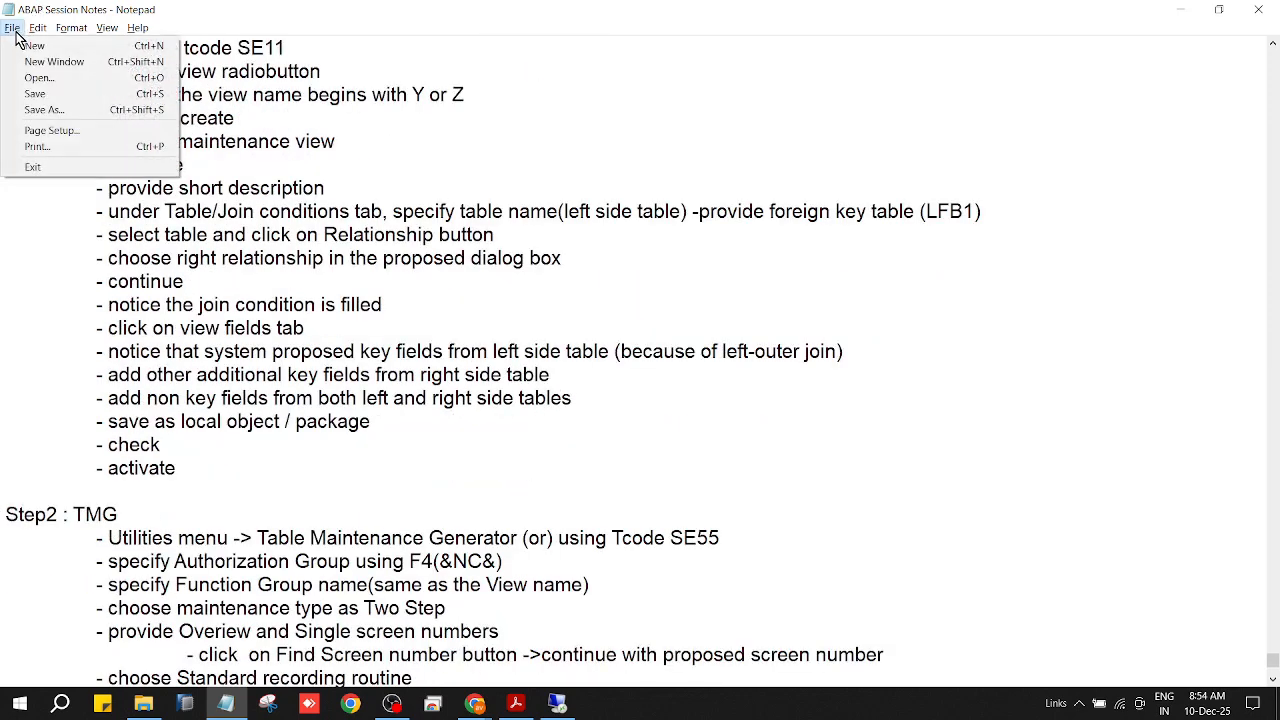
click(35, 93)
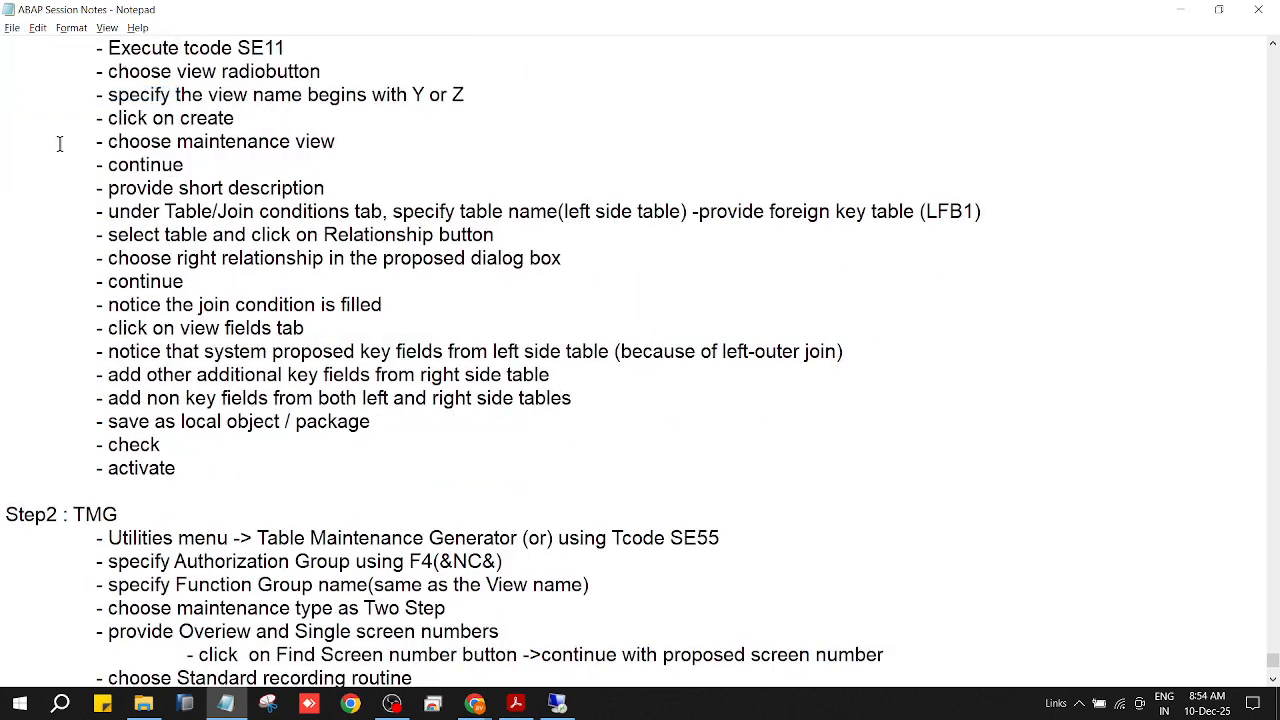
Switch to the SAP session, go back from the dialog generator to maintenance view ZAVK_MVIEW, and activate the view
click(557, 703)
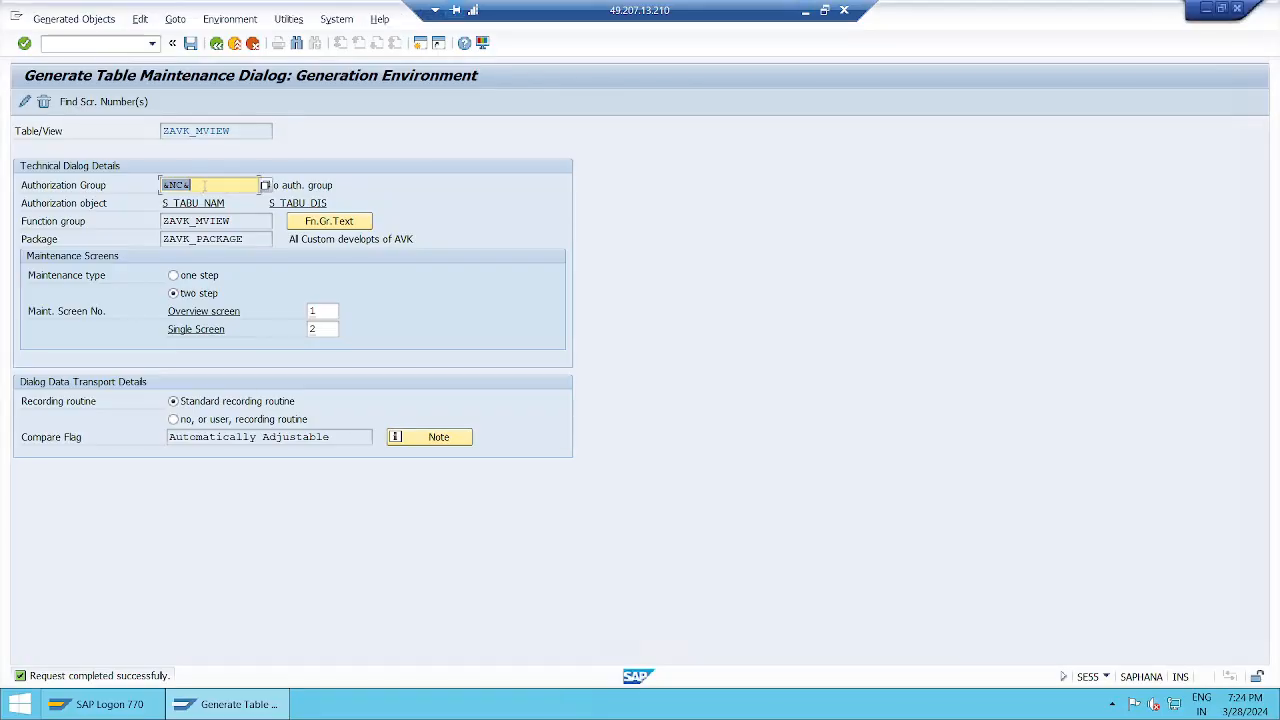
click(203, 185)
click(217, 45)
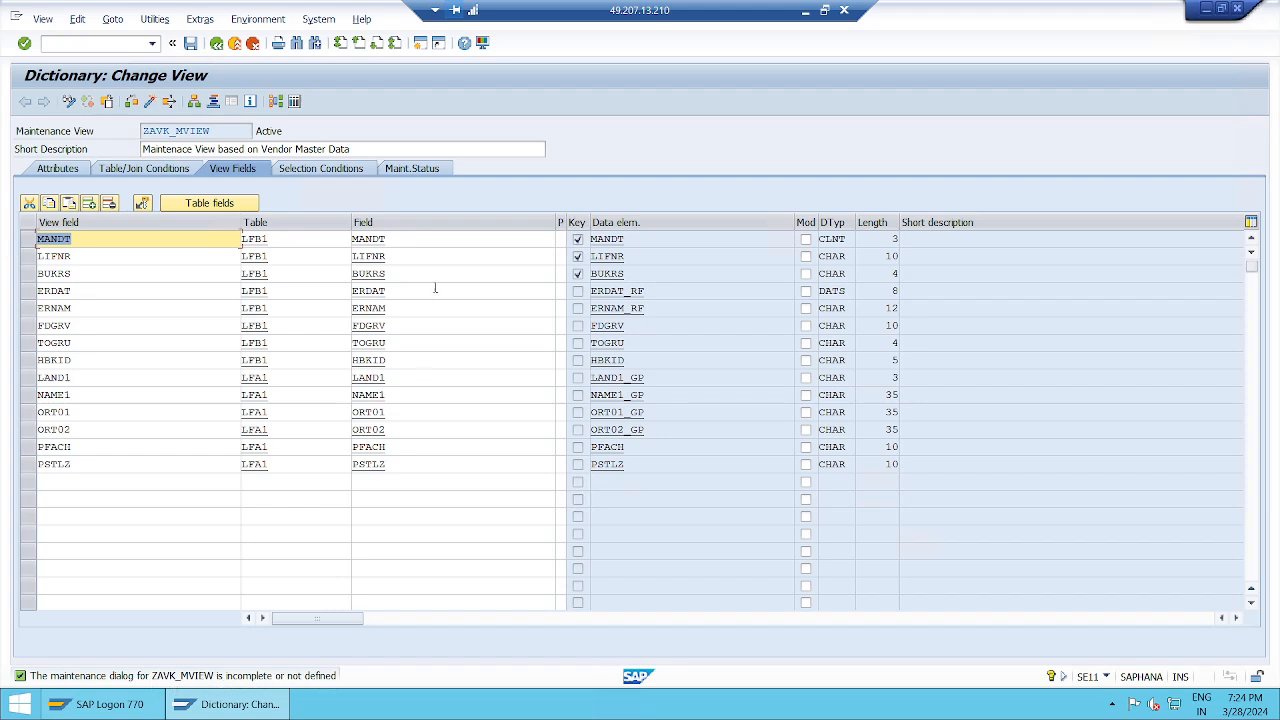
click(151, 102)
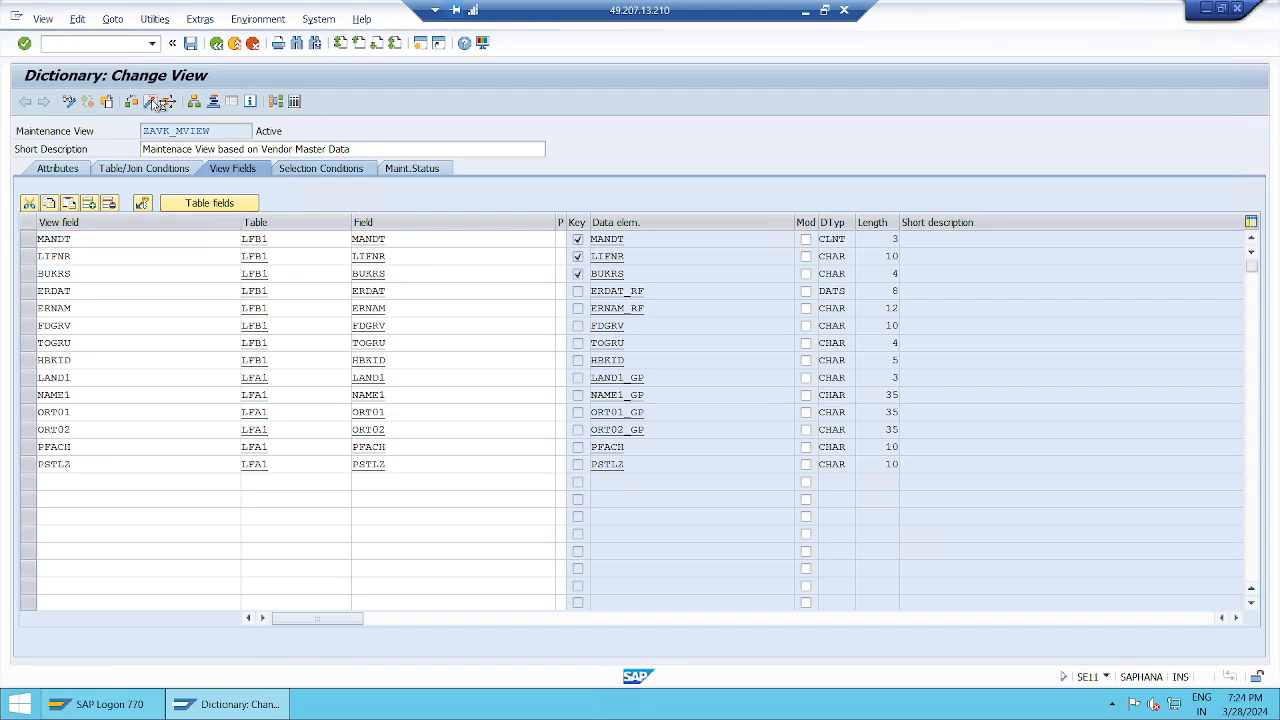
click(204, 464)
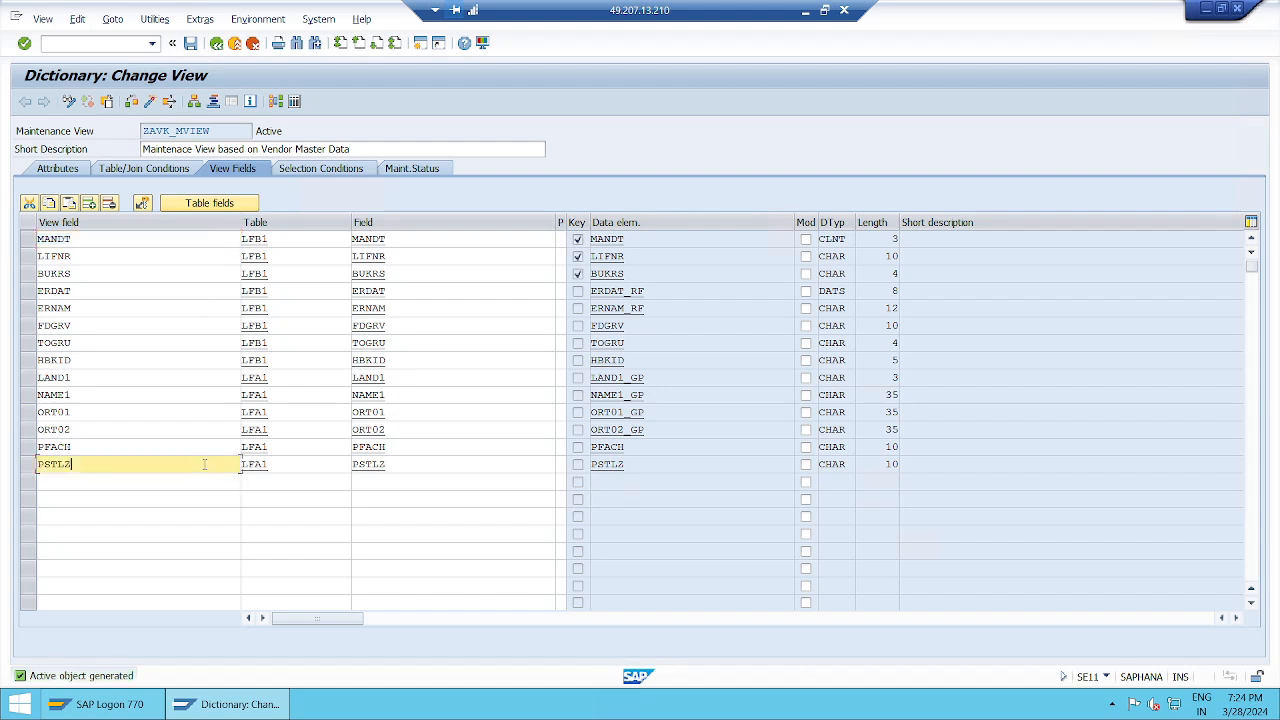
Return to the Notepad notes and add the bullet "back" below the success message line
click(805, 10)
scroll(497, 527, down, 5)
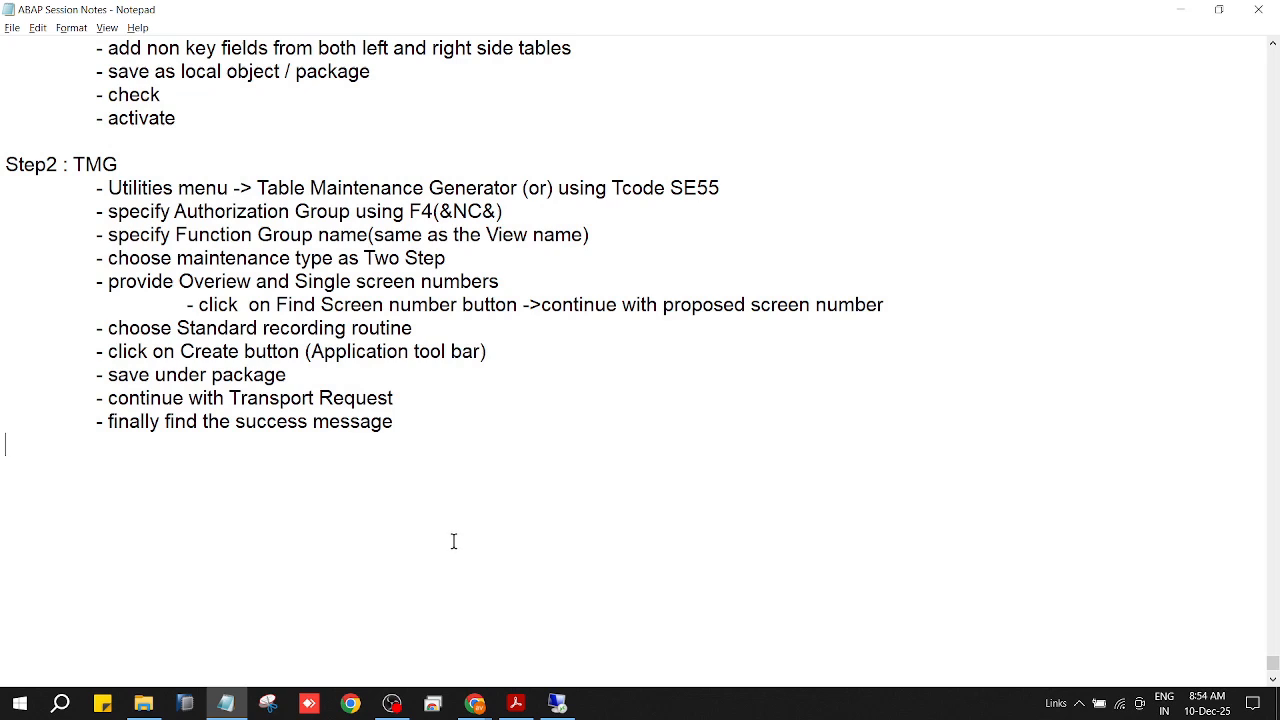
click(401, 428)
key(Return)
text(- back)
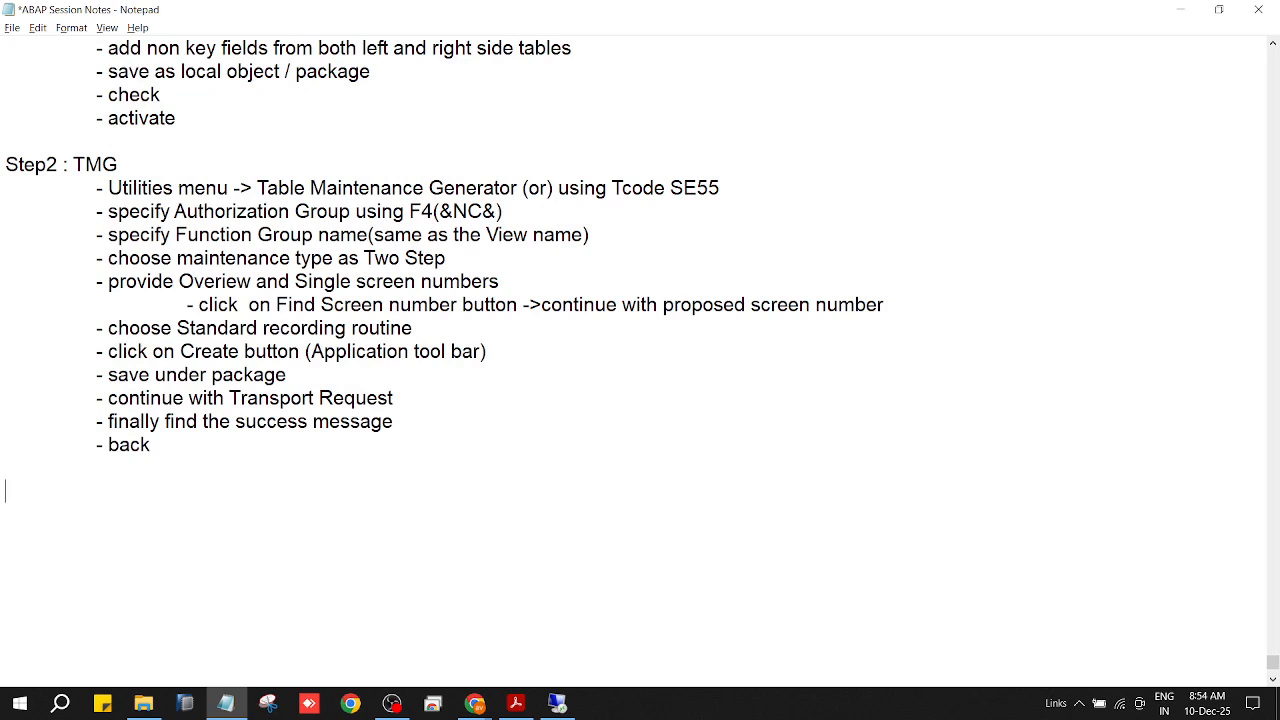
Switch to the SAP session, display the contents of maintenance view ZAVK_MVIEW, and look through its vendor records
click(557, 703)
click(154, 19)
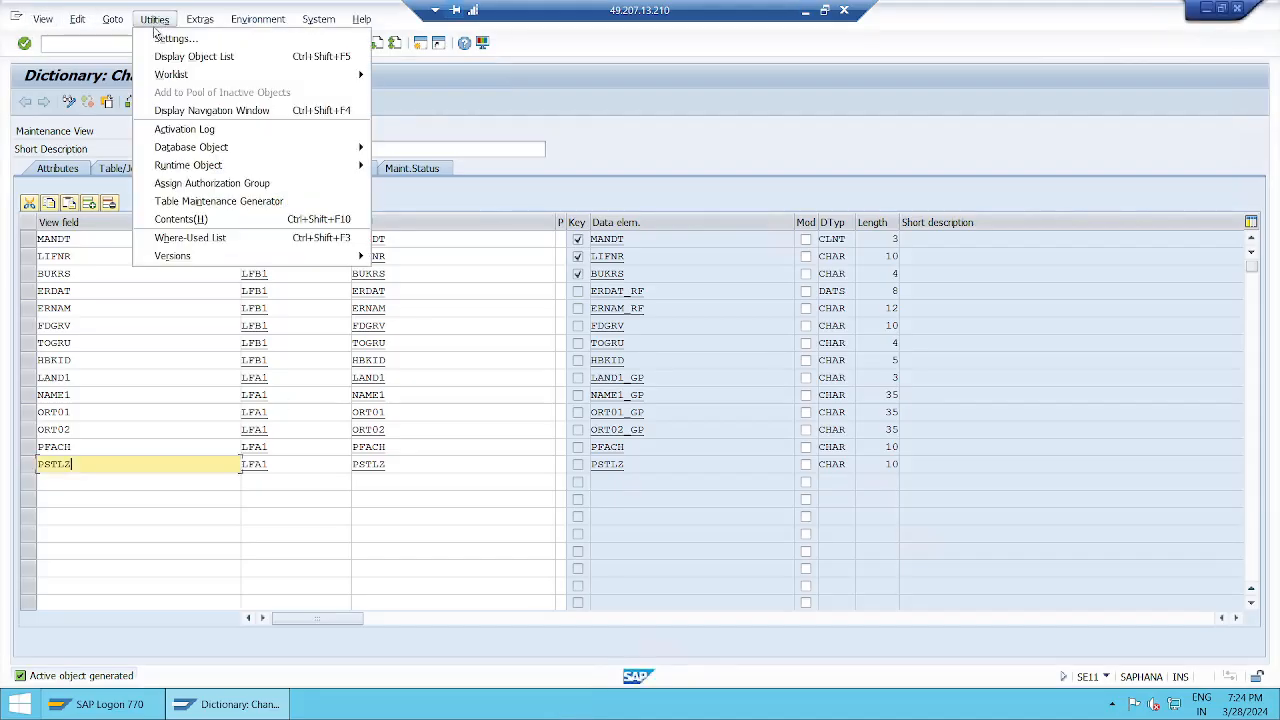
click(200, 218)
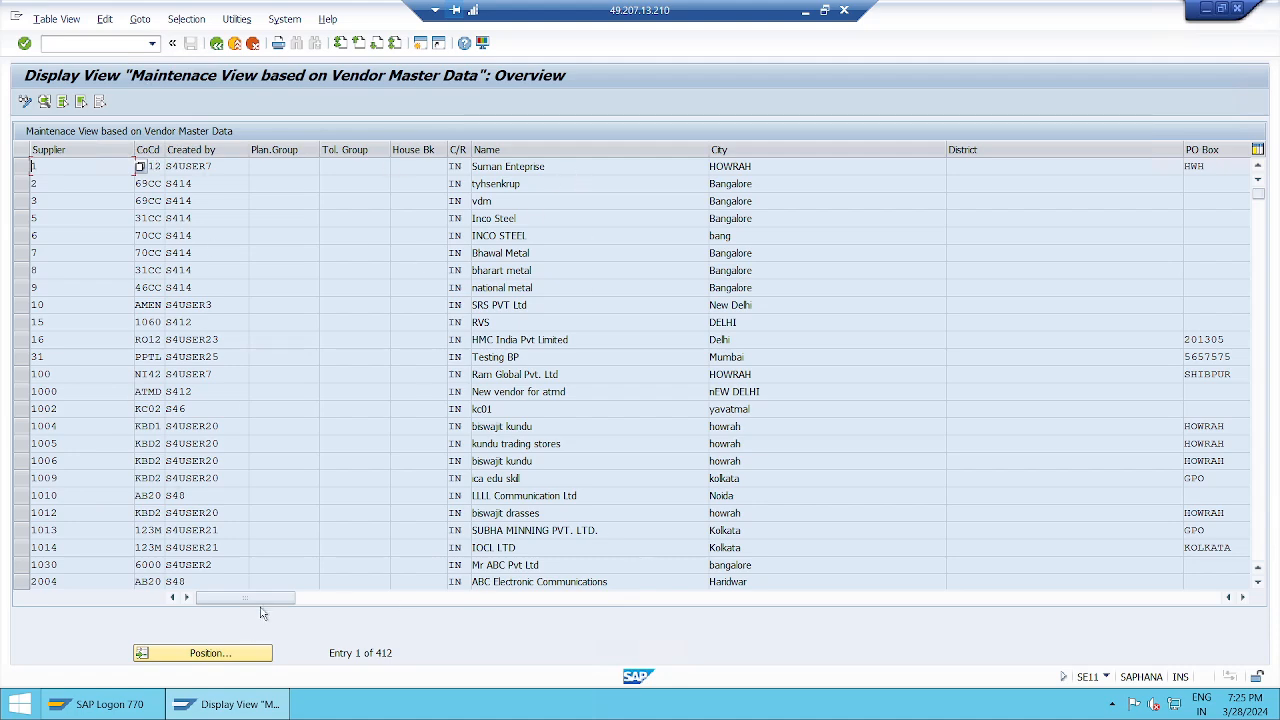
drag(268, 598, 214, 608)
mouse_move(1259, 195)
mouse_down()
mouse_move(1261, 568)
mouse_move(1259, 195)
mouse_up()
Switch to the Notepad session notes and add the heading "Utilities menu -> Contents" below the Step2 : TMG list
click(806, 10)
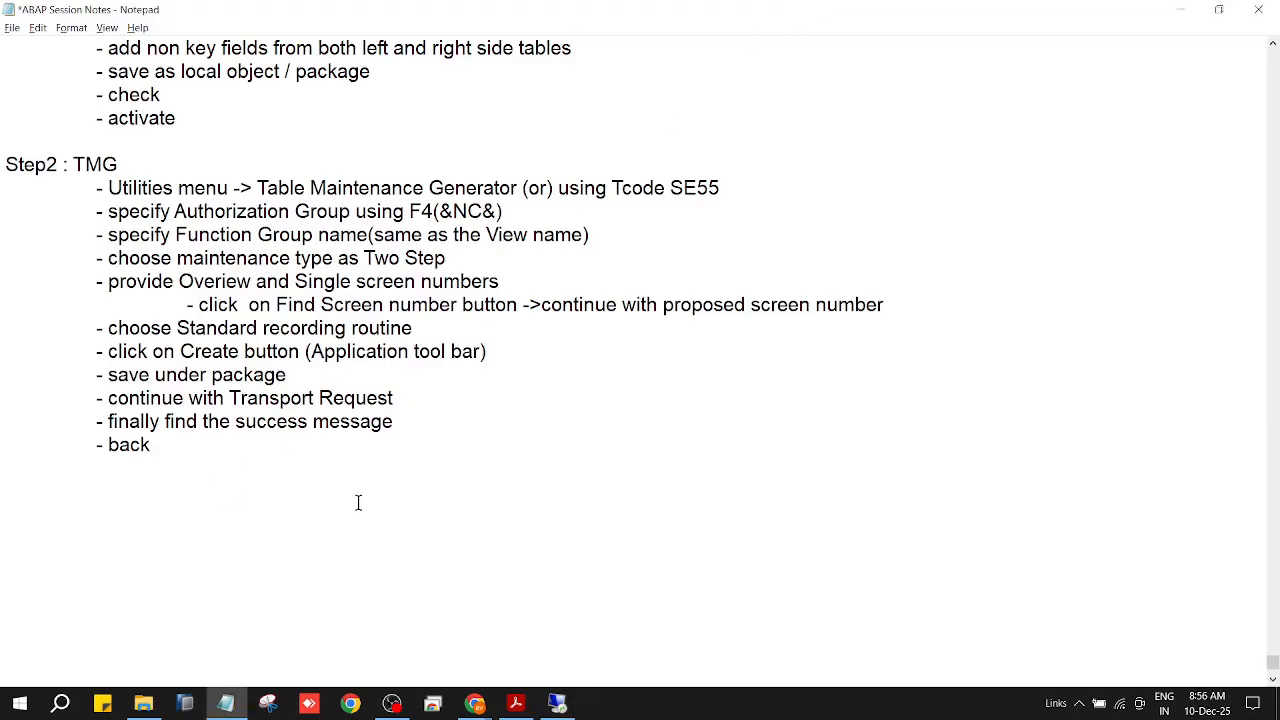
text(Ut)
text(li)
key(BackSpace)
key(BackSpace)
text(ilities menu )
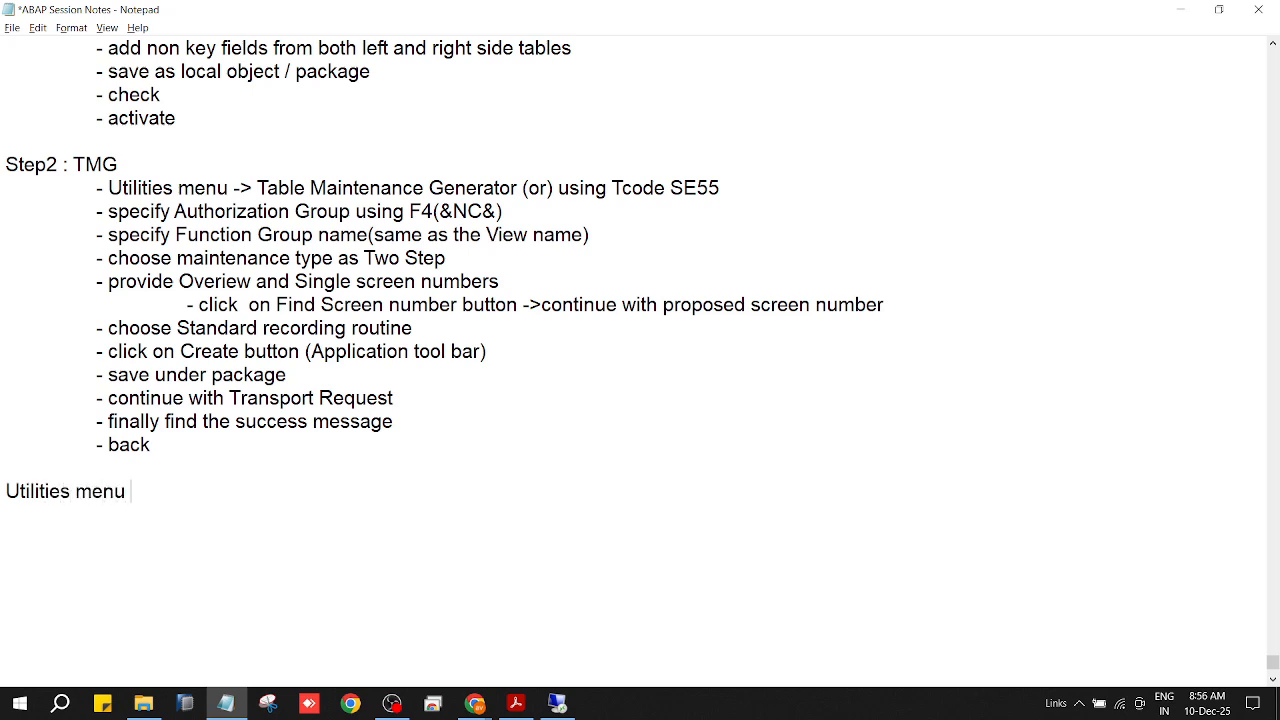
text(-> Contents)
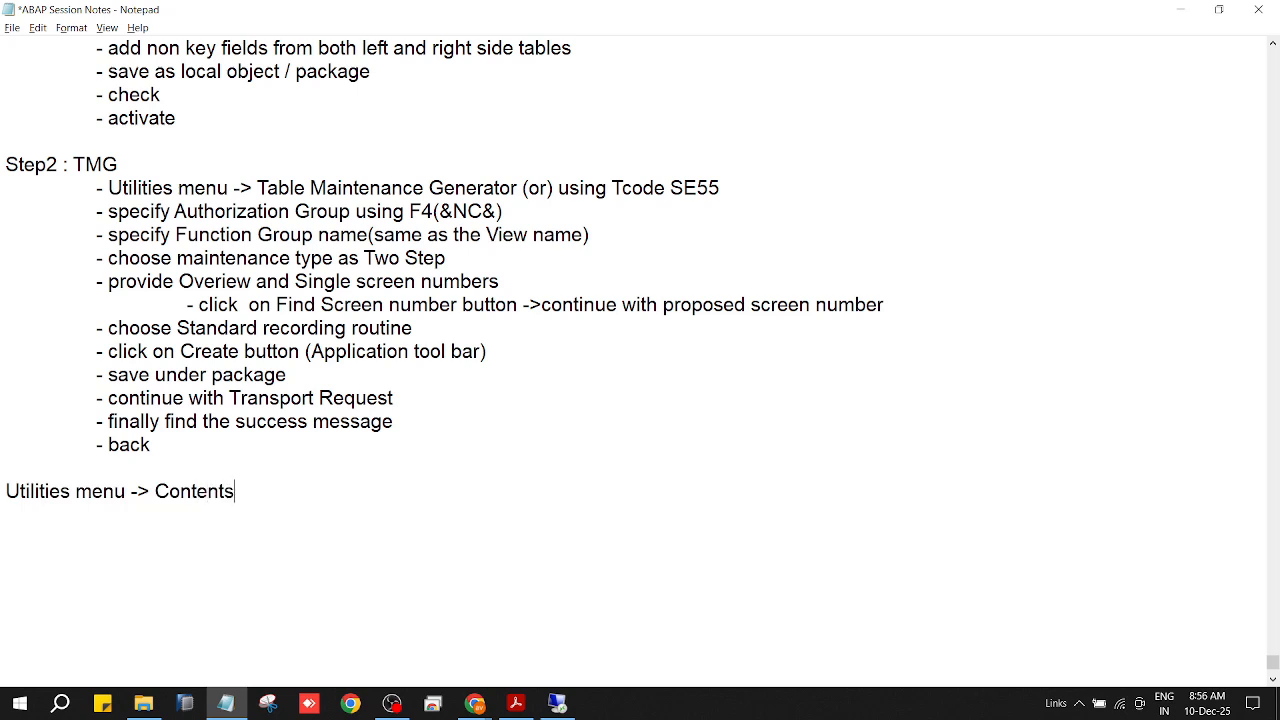
Add the bullet "check result data is loaded and displayed in Overview Screen" under the heading, start an empty bullet, and save the file
key(Return)
key(Tab)
text(- check result)
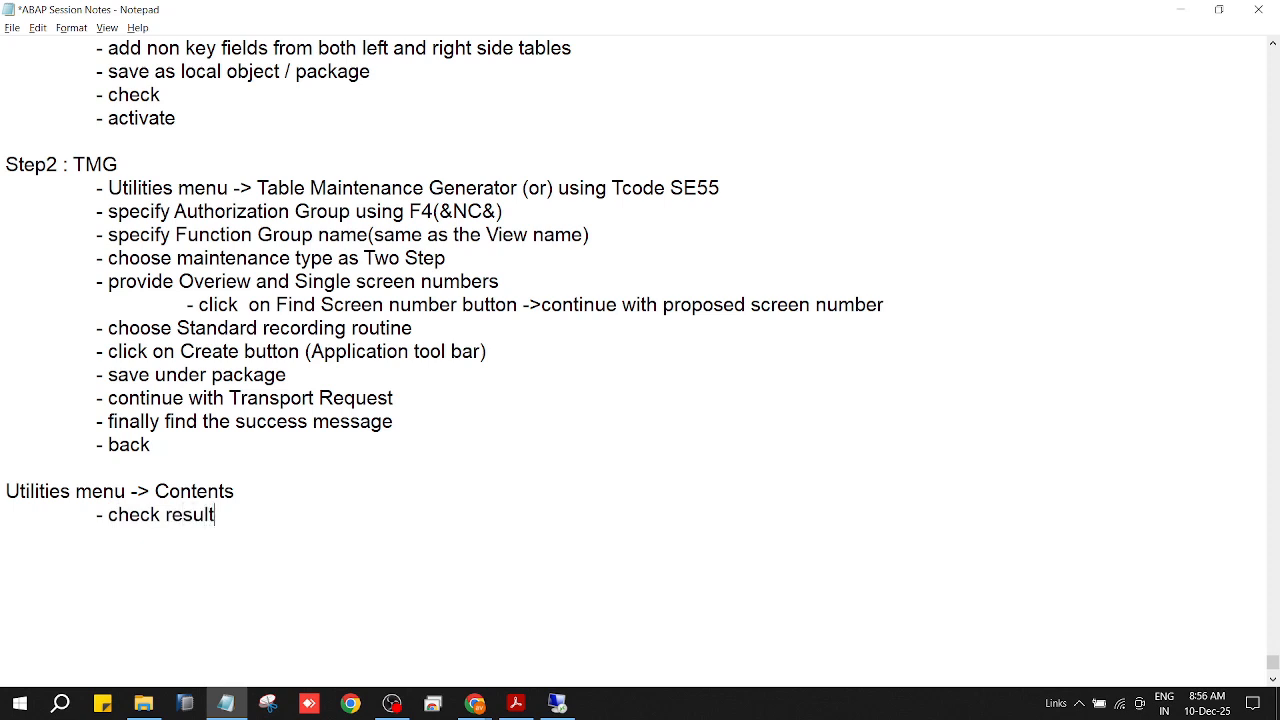
text( data is load)
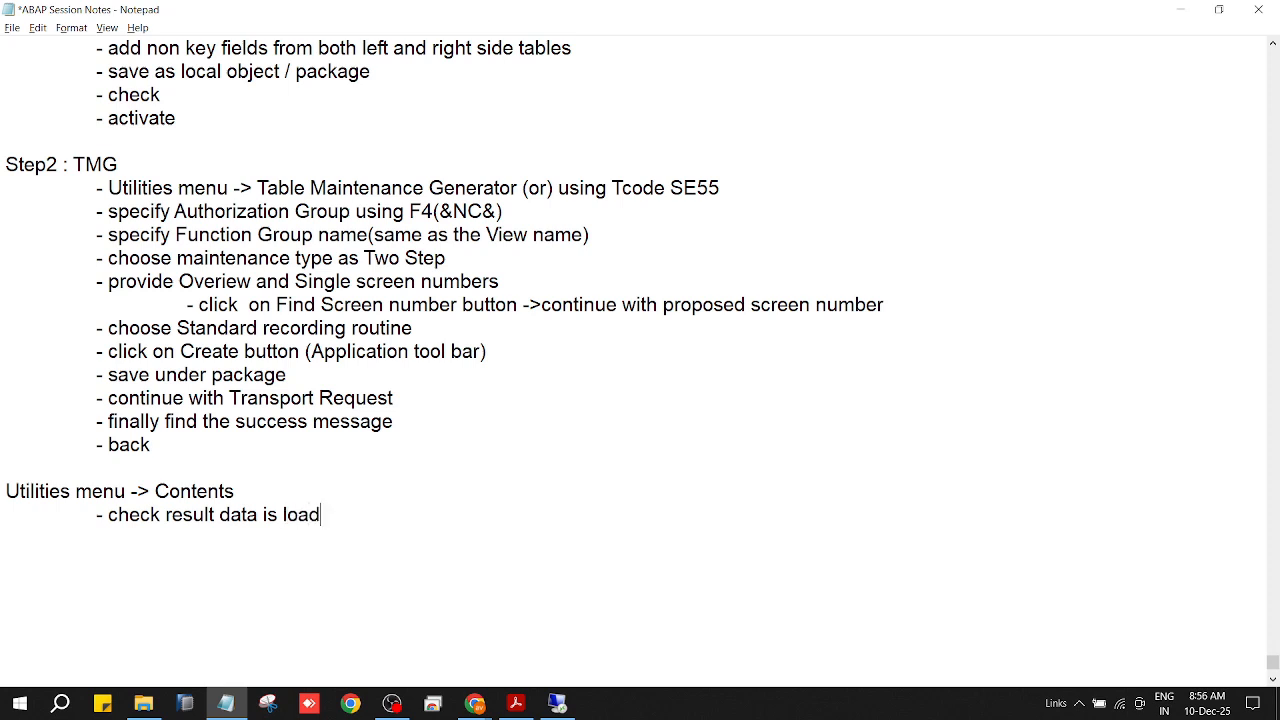
text(ed and displa)
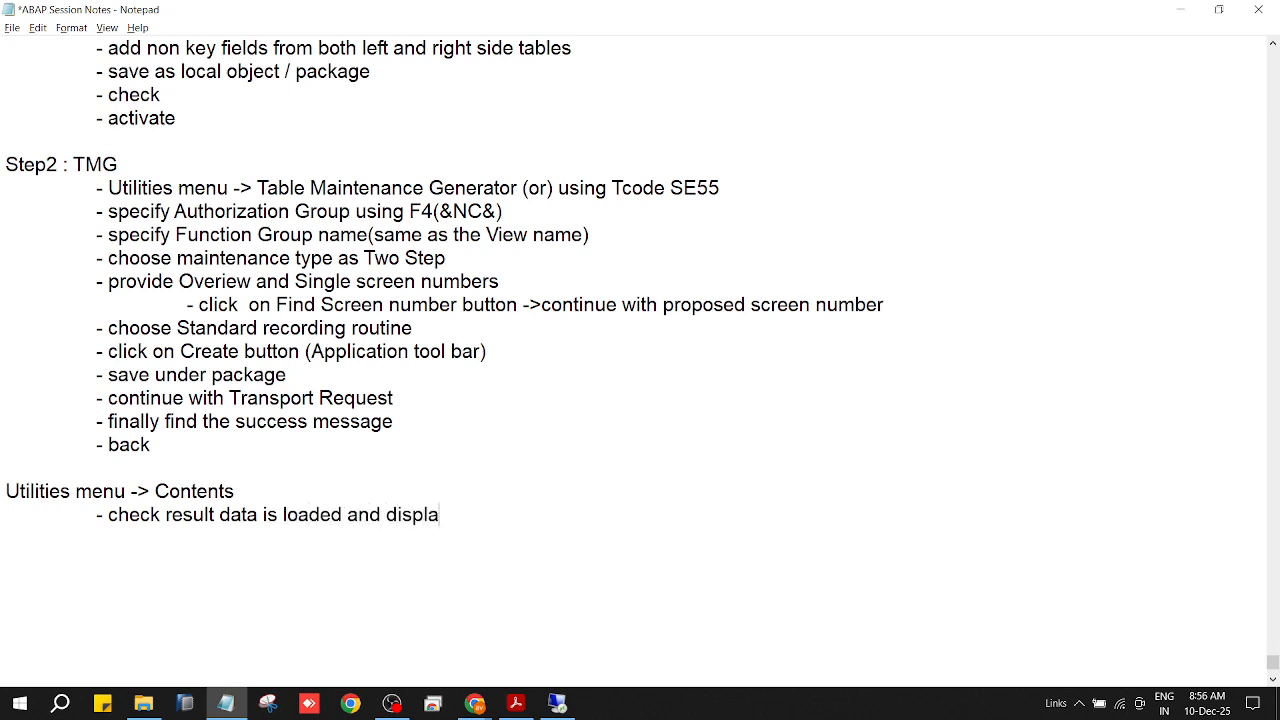
text(yed in Overview Scree)
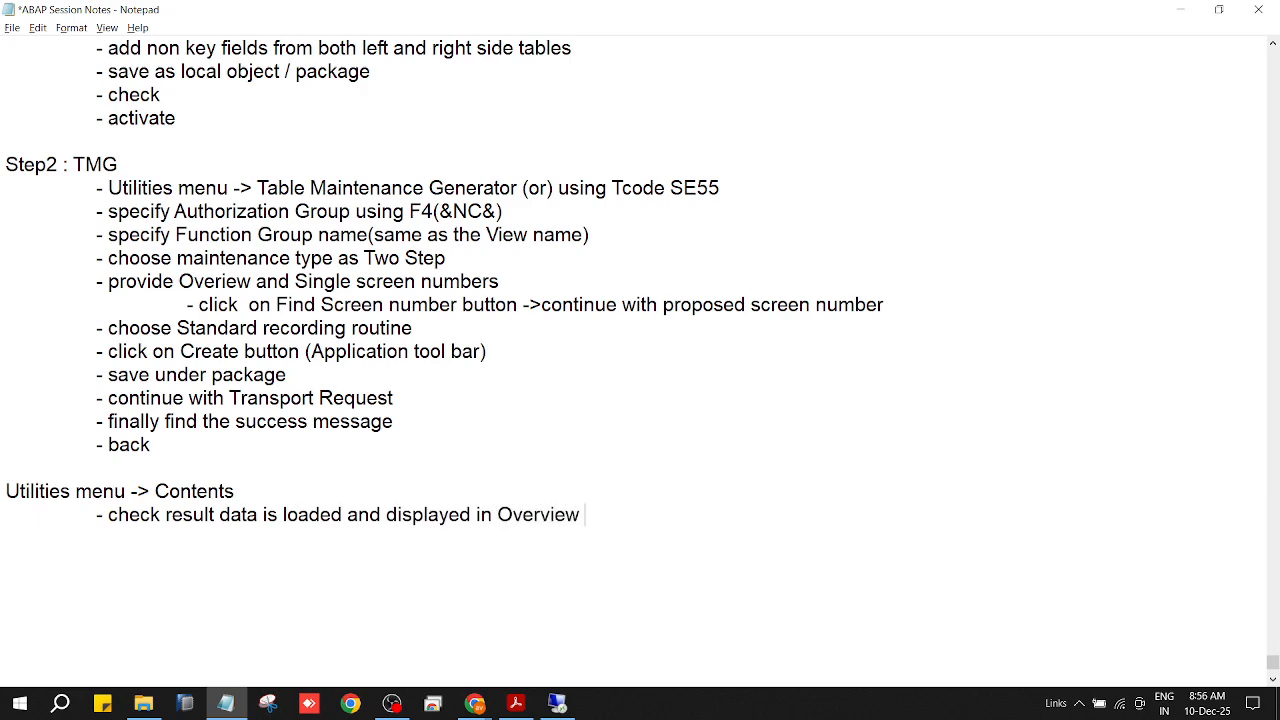
text(n)
key(Return)
key(Tab)
text(-)
key(ctrl+s)
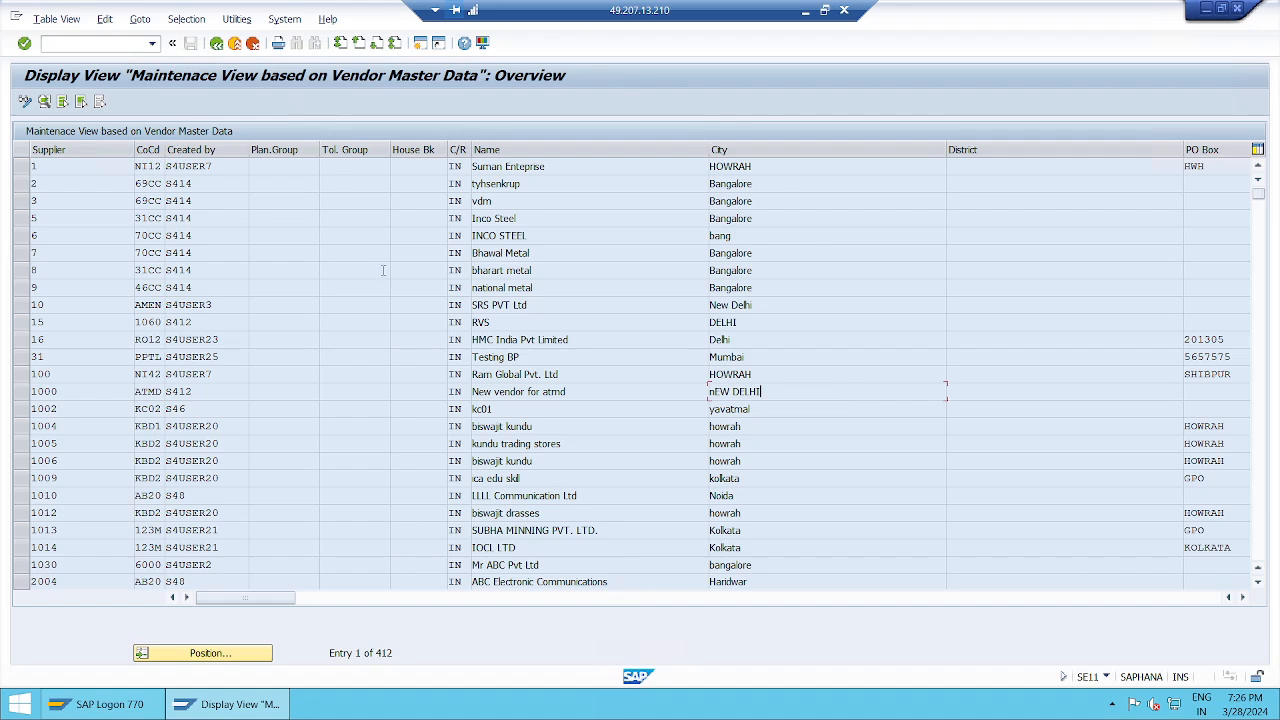
Switch to the SAP session, check the overview screen's number in the system status details, and close them
click(285, 20)
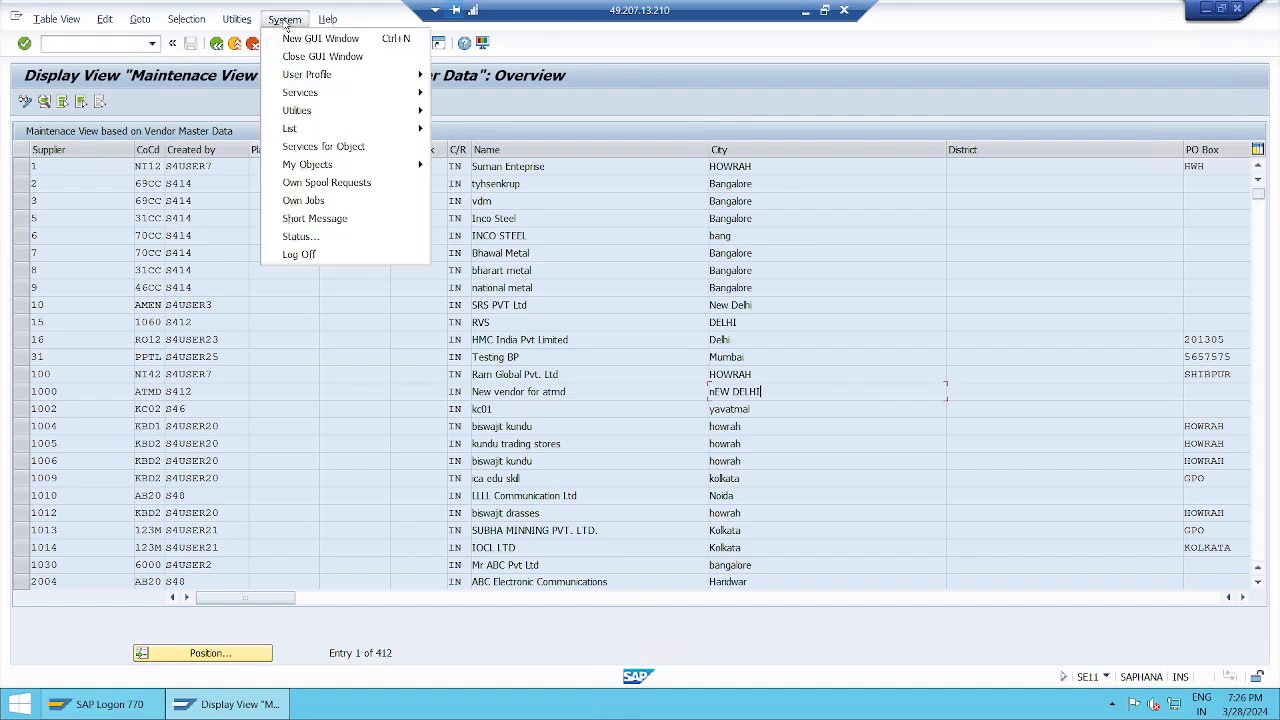
click(337, 238)
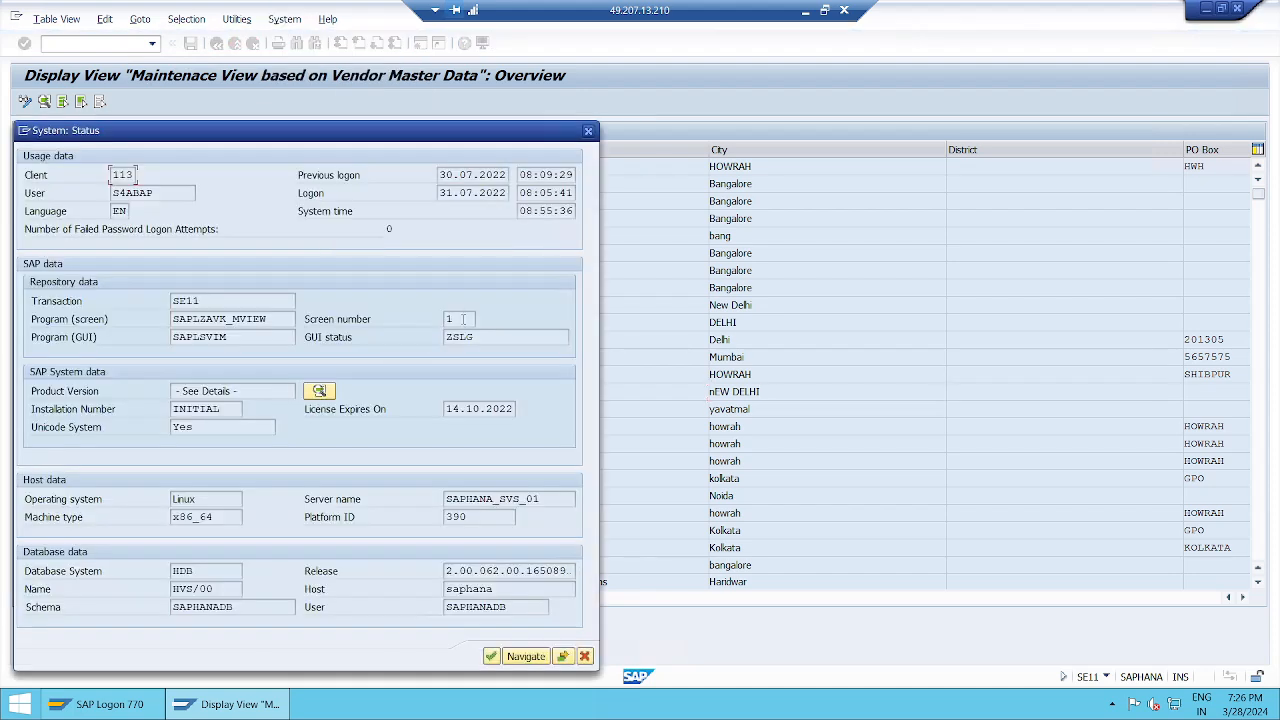
double_click(463, 319)
click(444, 319)
click(585, 656)
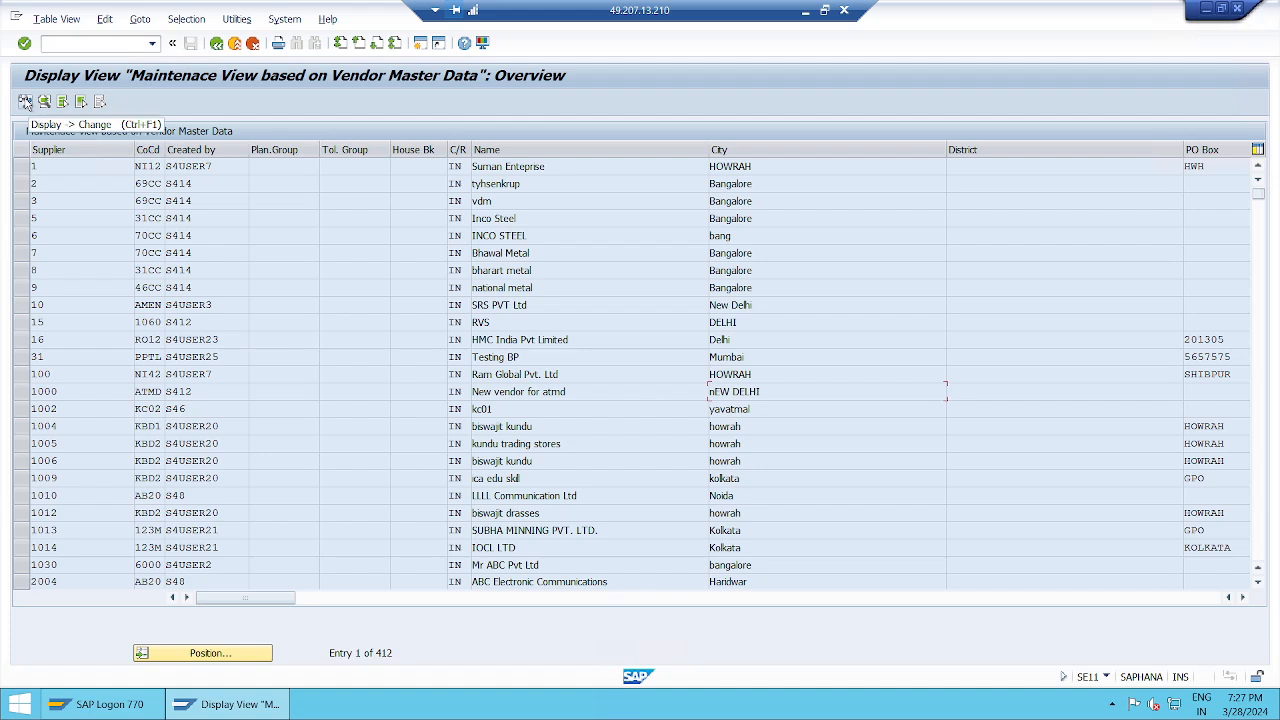
Switch the vendor master view from display to change mode and open the form for new entries
click(29, 102)
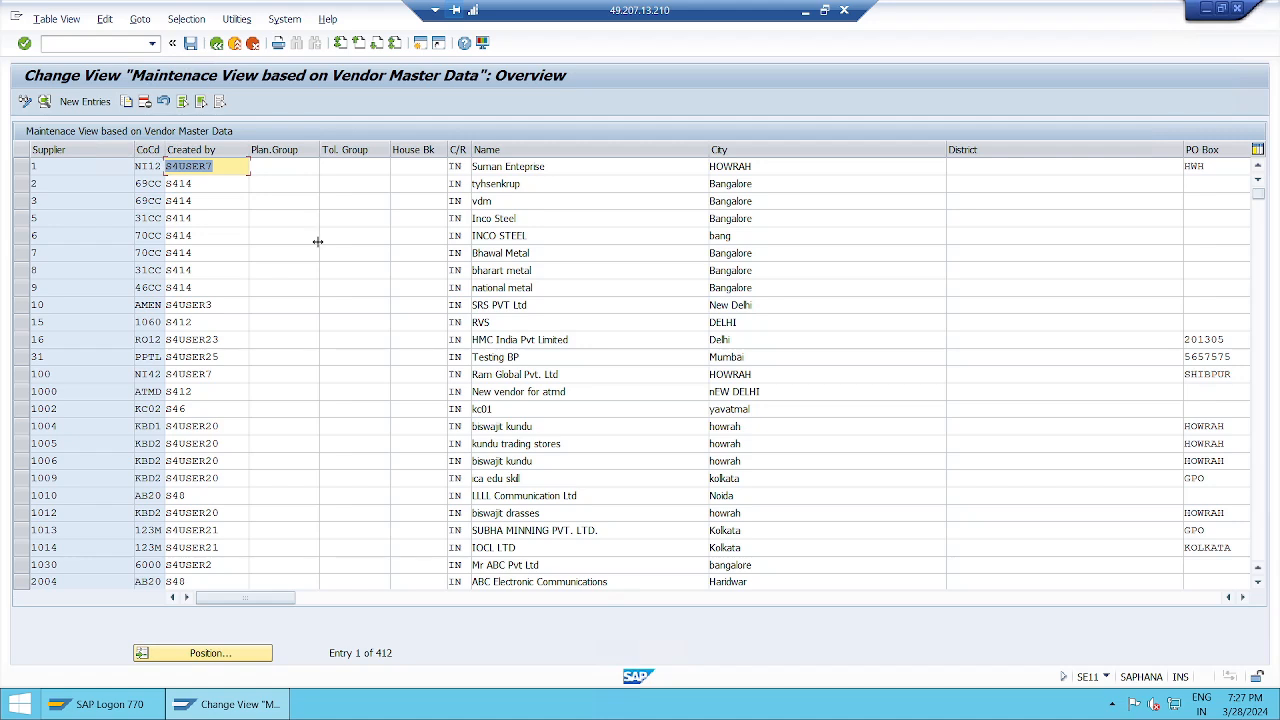
click(224, 166)
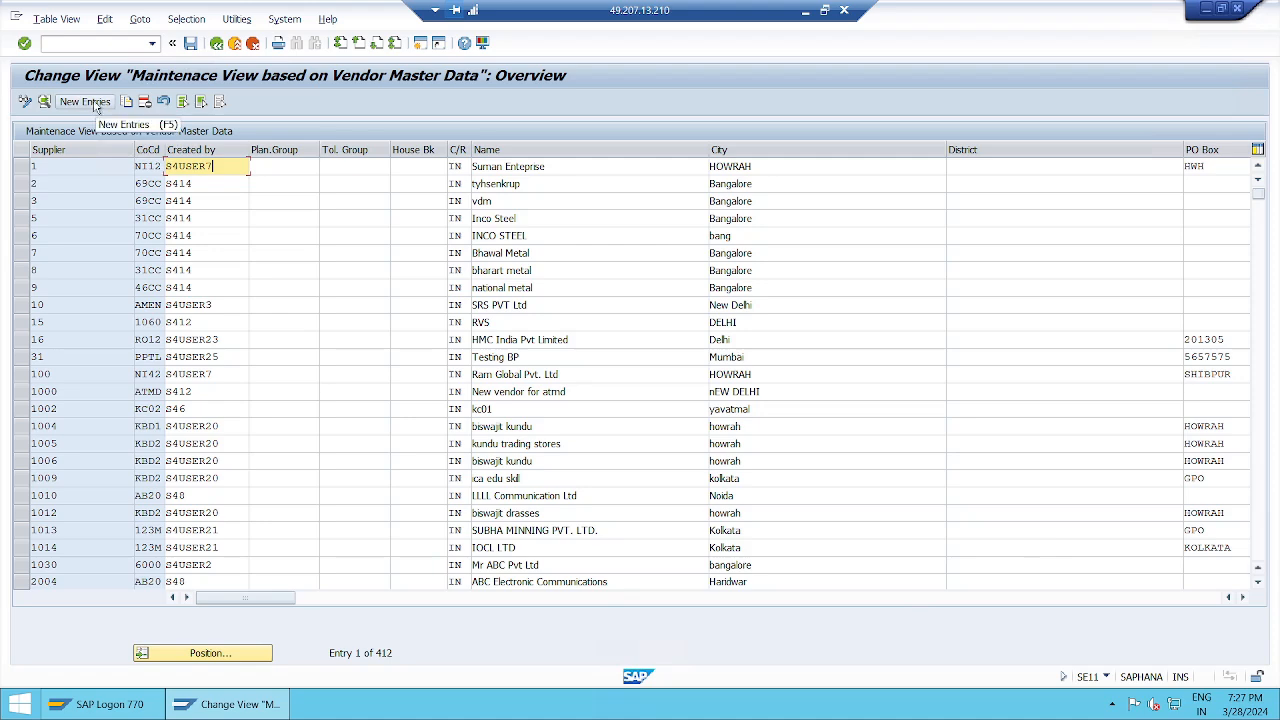
click(96, 105)
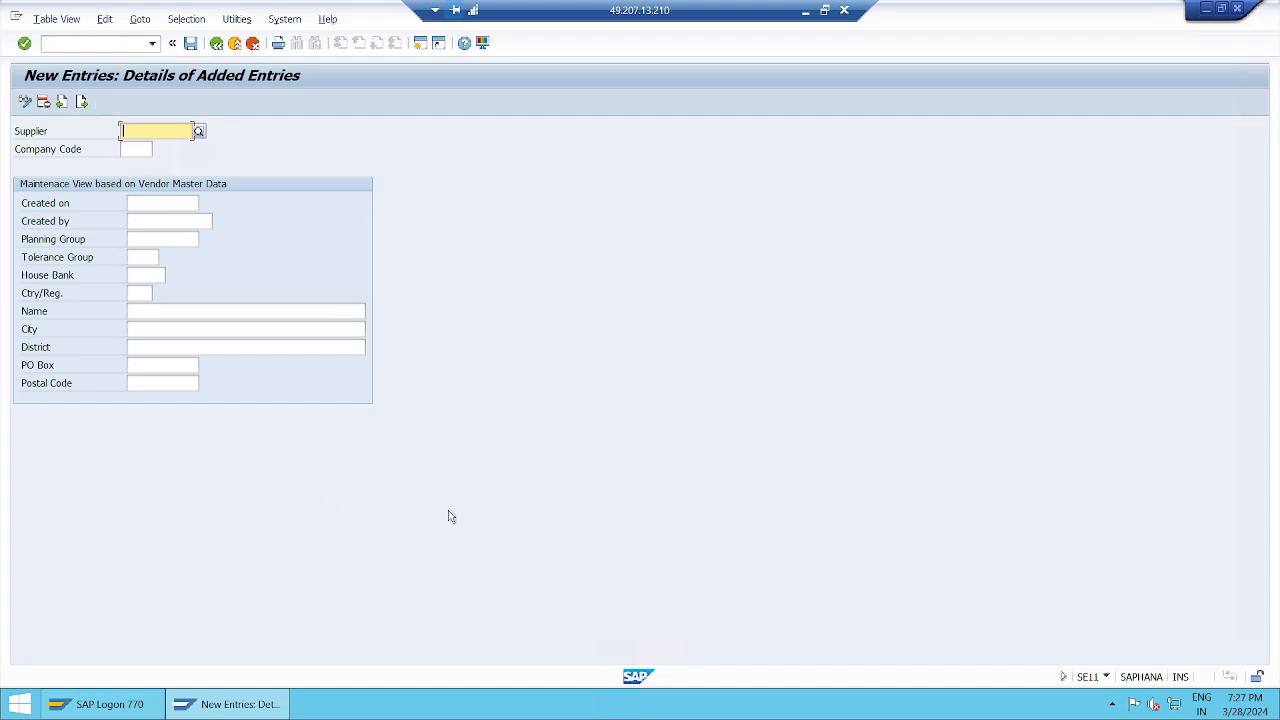
Check the new entries form's screen number in the system status details and return to the overview
click(286, 19)
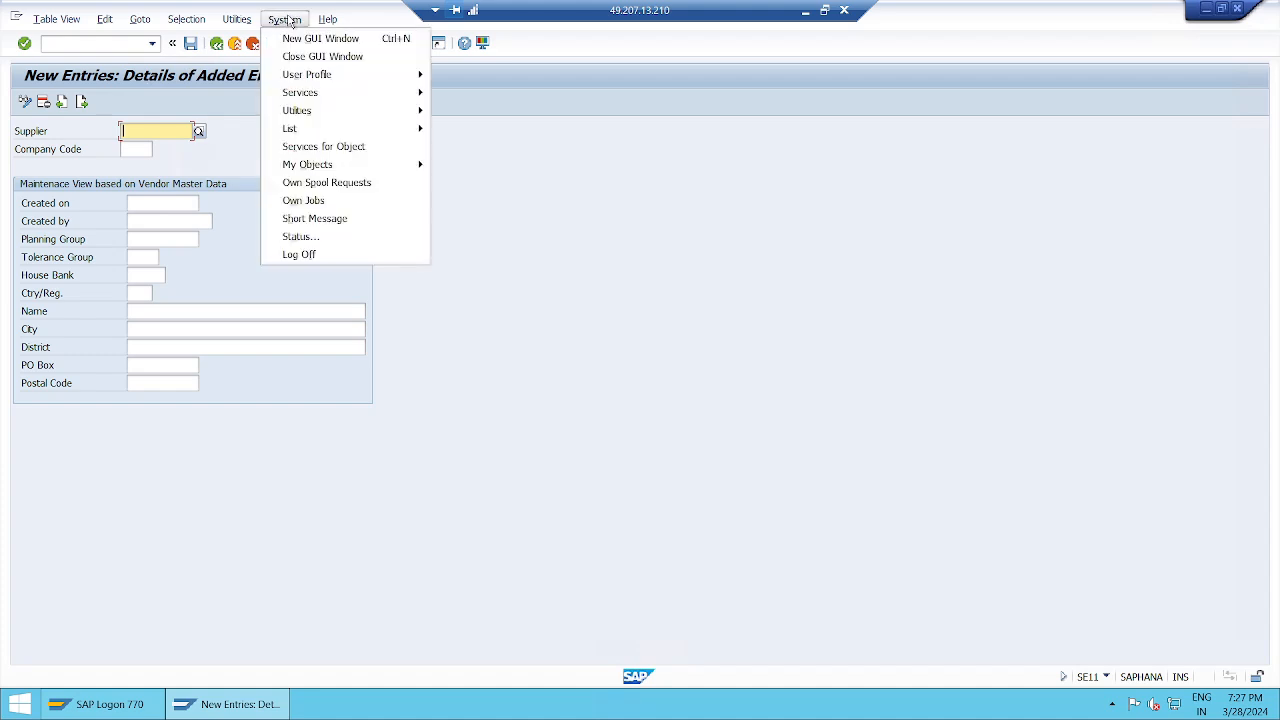
click(367, 238)
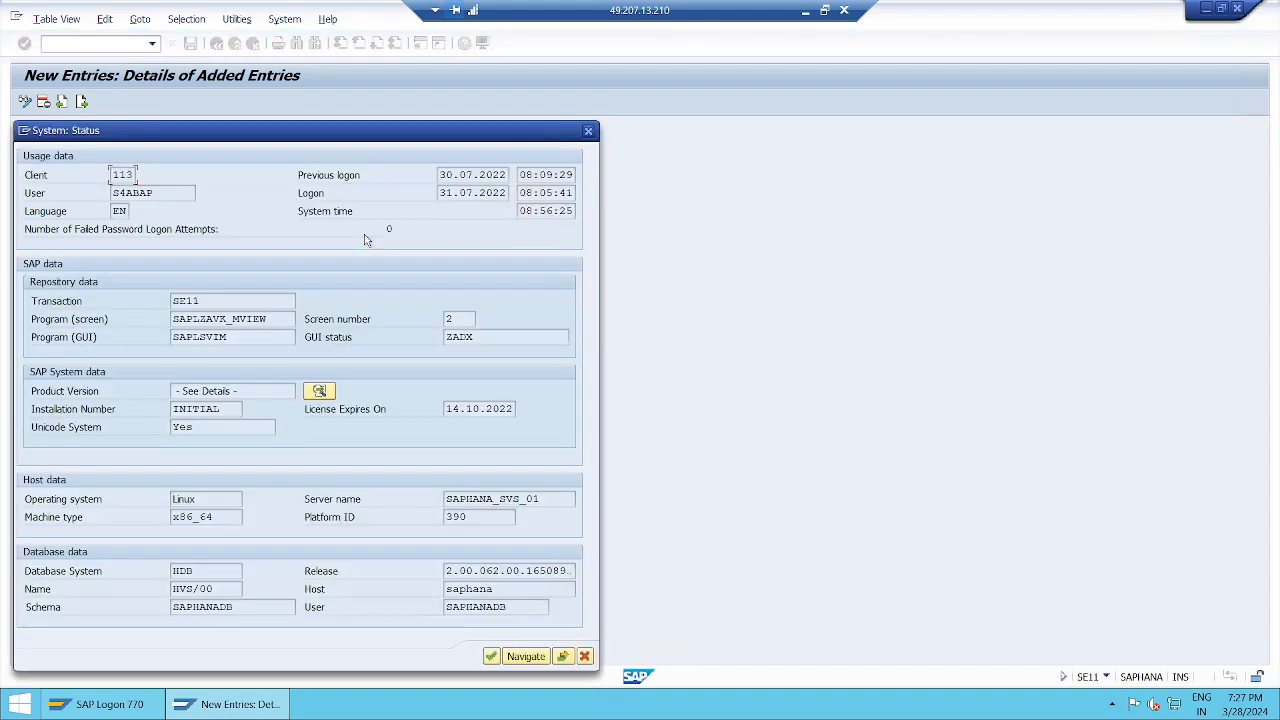
double_click(450, 318)
click(314, 319)
click(585, 657)
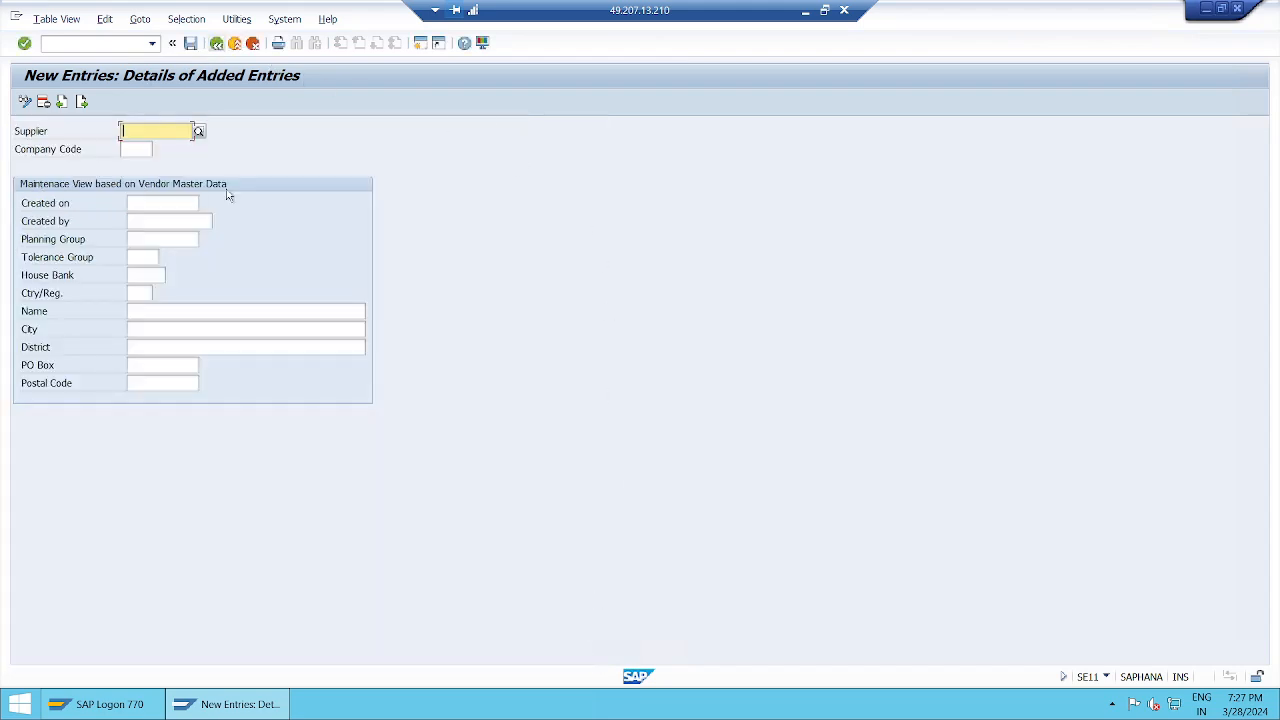
click(218, 46)
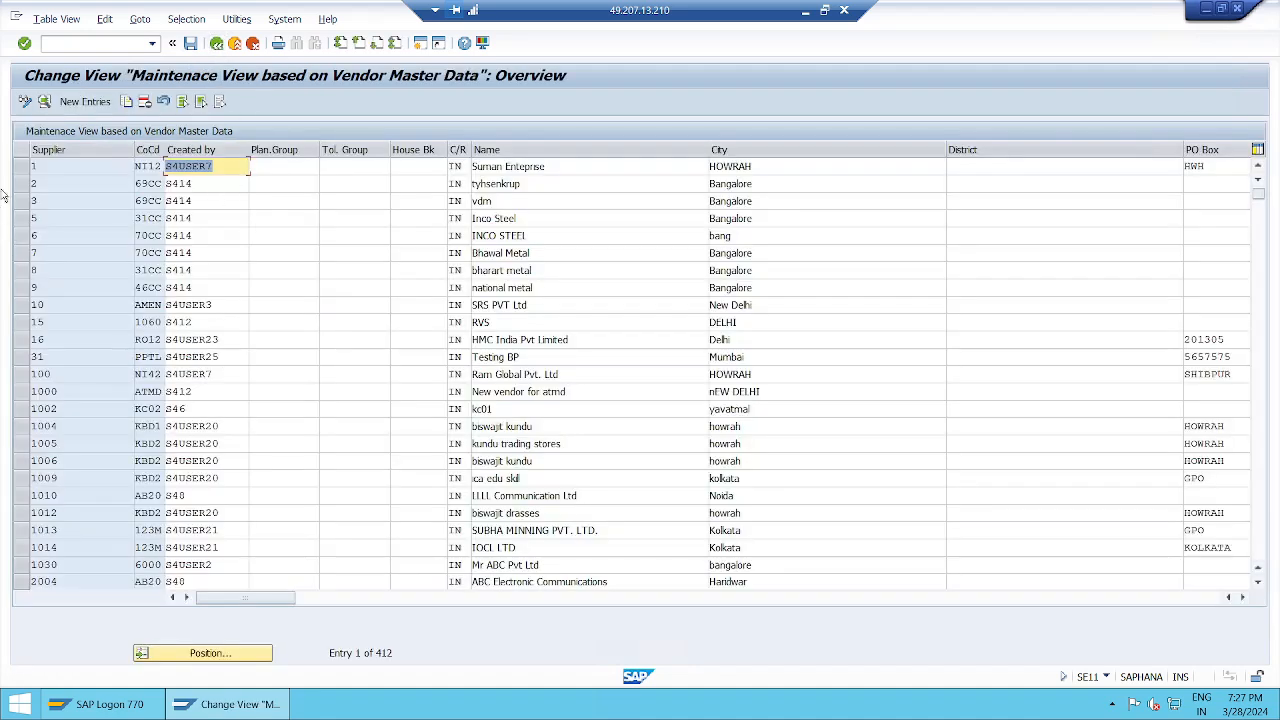
Open the details of supplier 2, review its fields, and return to the overview
click(23, 187)
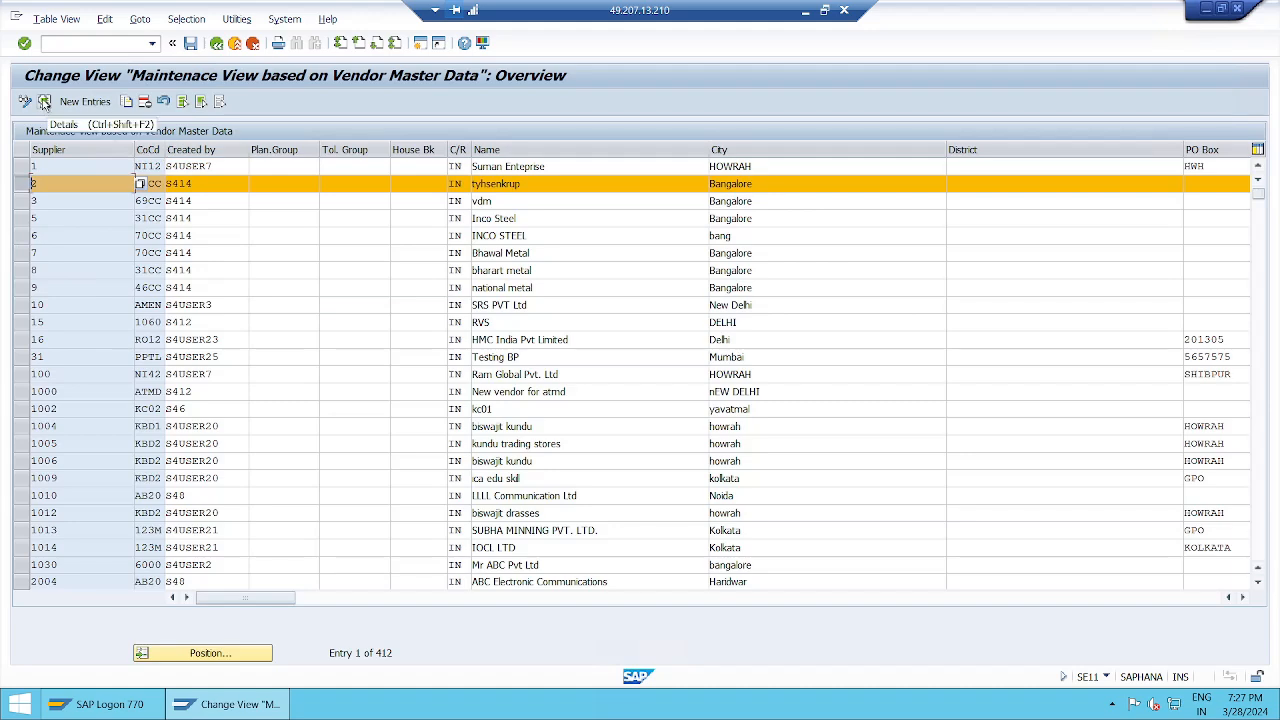
click(44, 102)
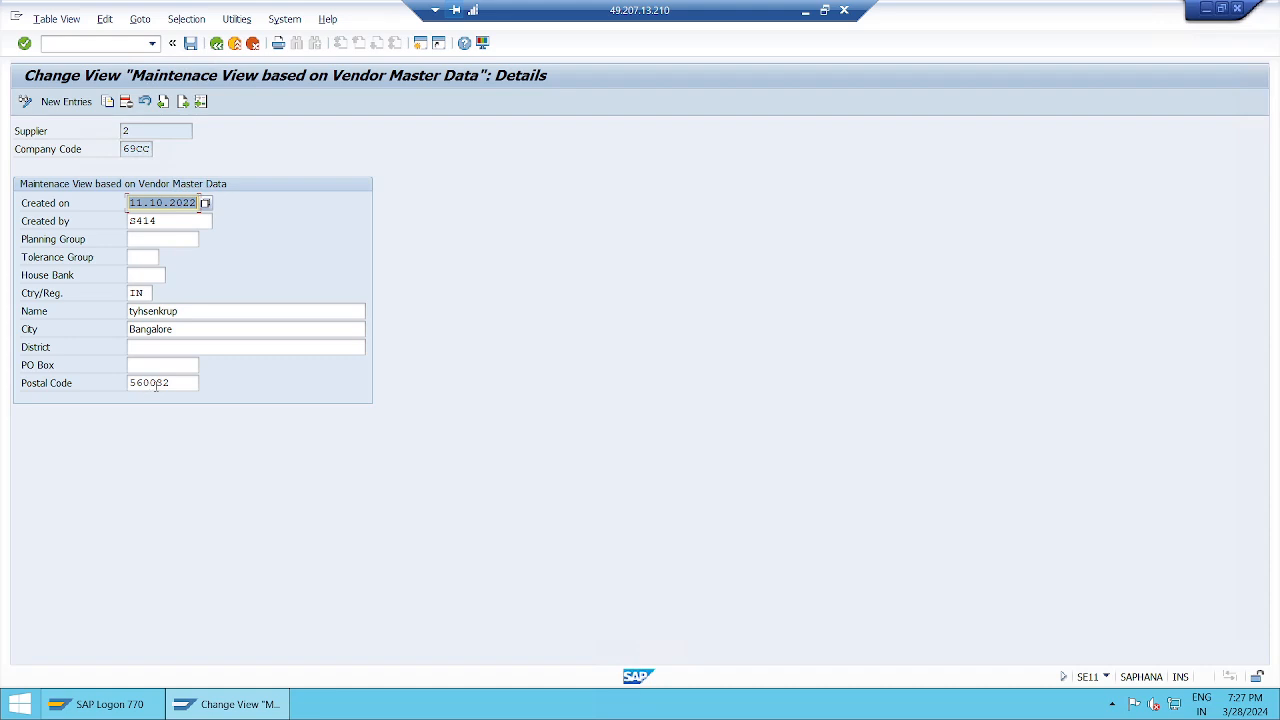
click(207, 311)
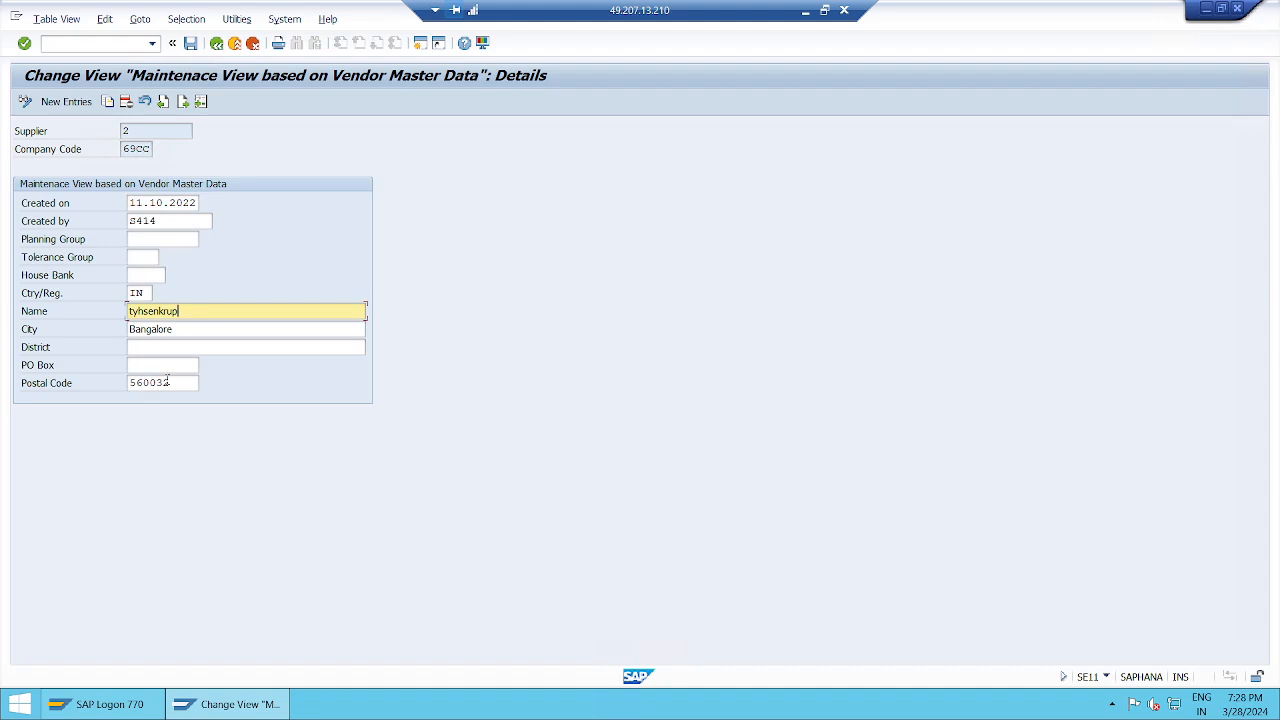
click(218, 45)
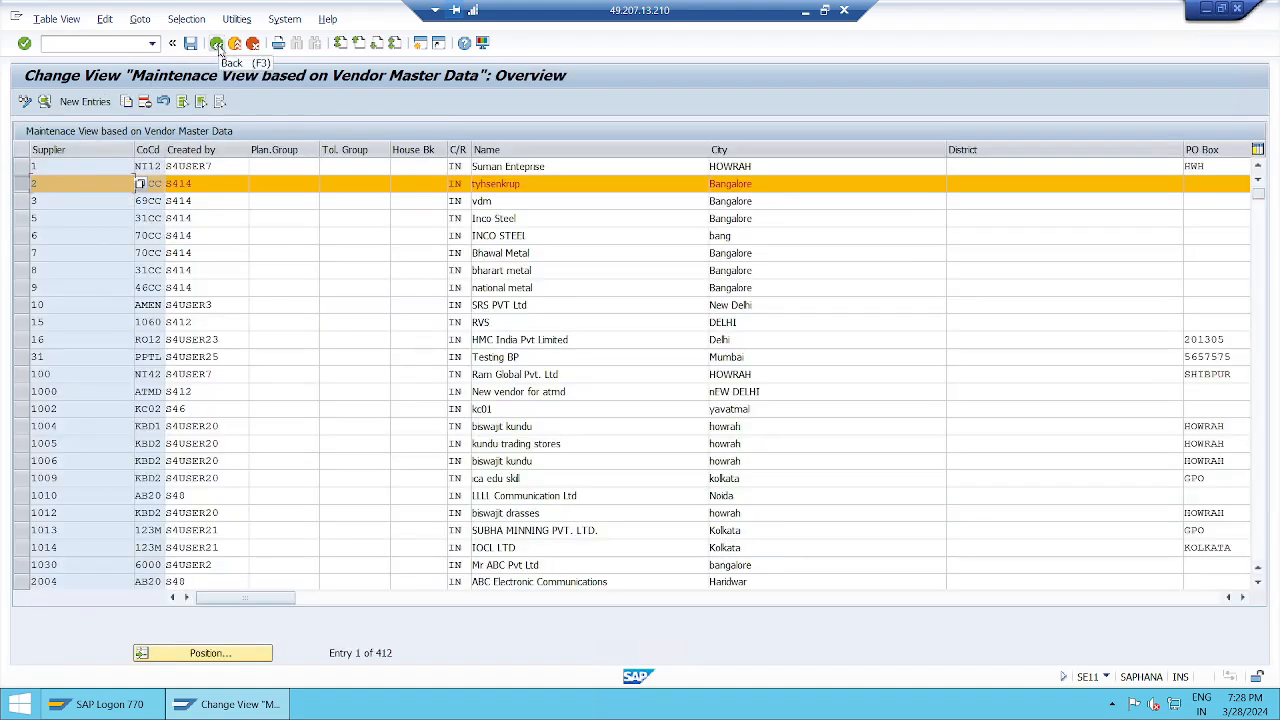
Switch to the Notepad notes and insert "(read)" after "loaded" in the check result bullet
click(805, 10)
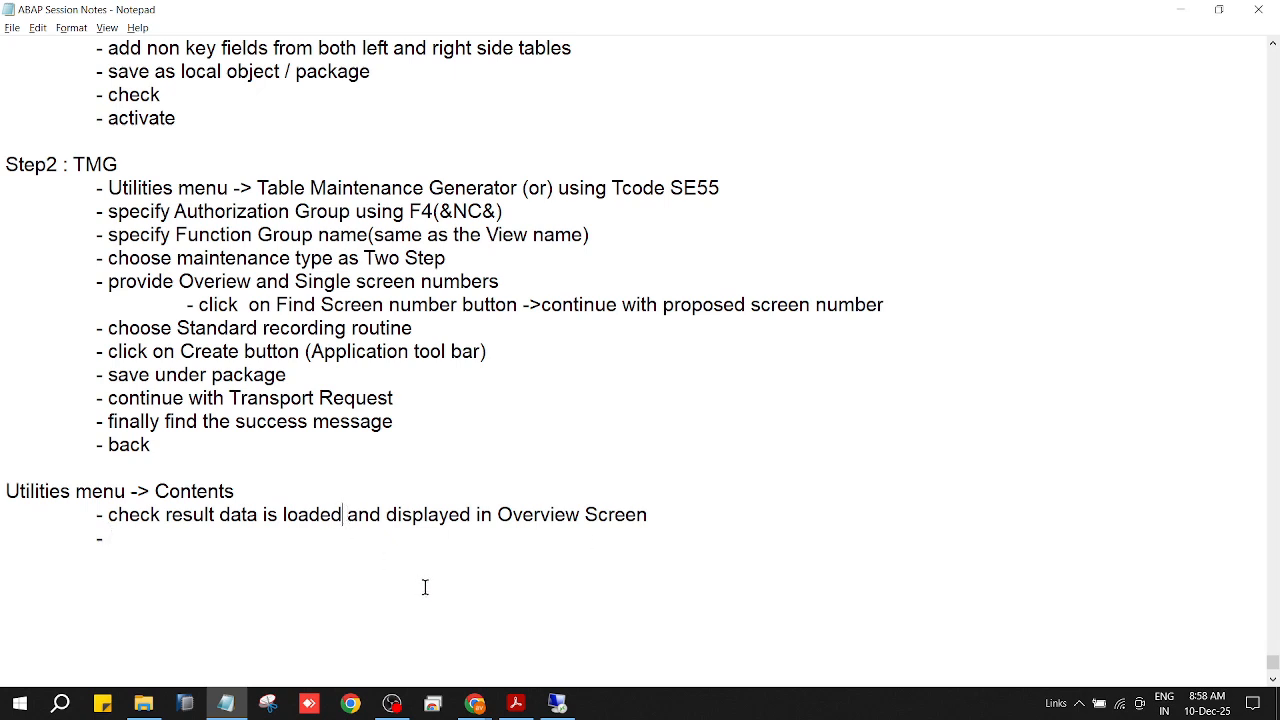
text((read)
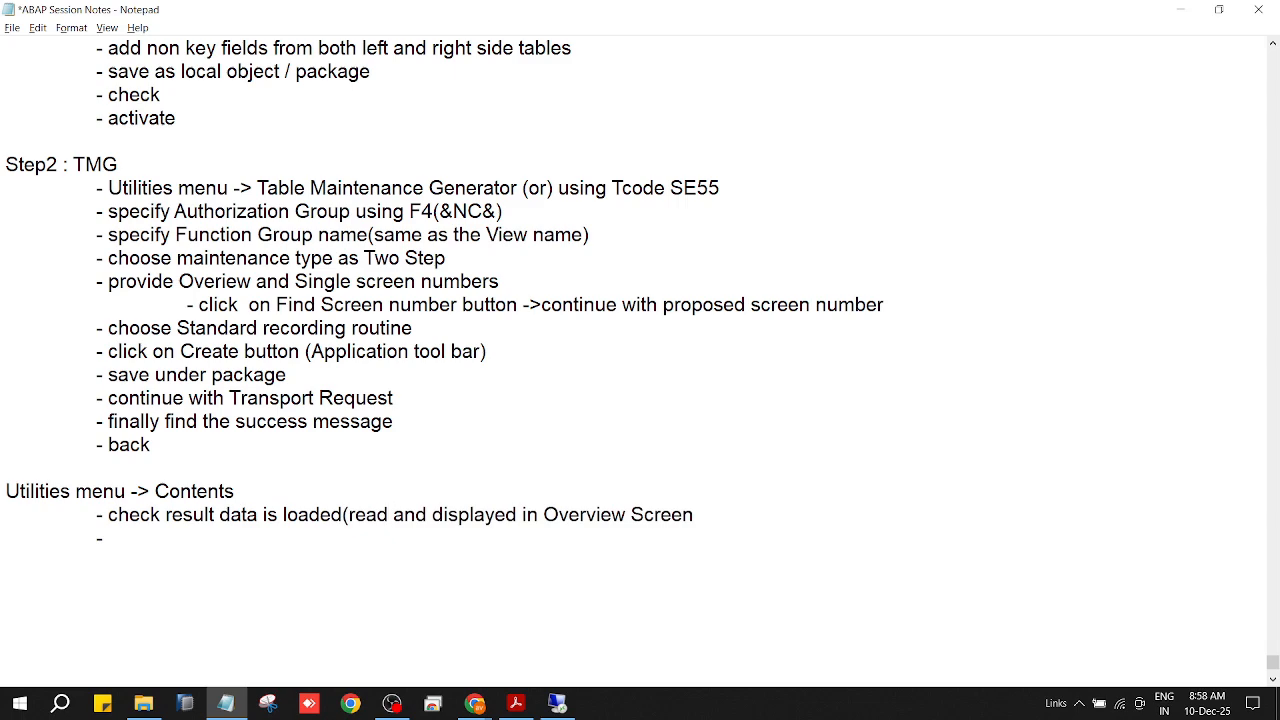
text())
click(425, 587)
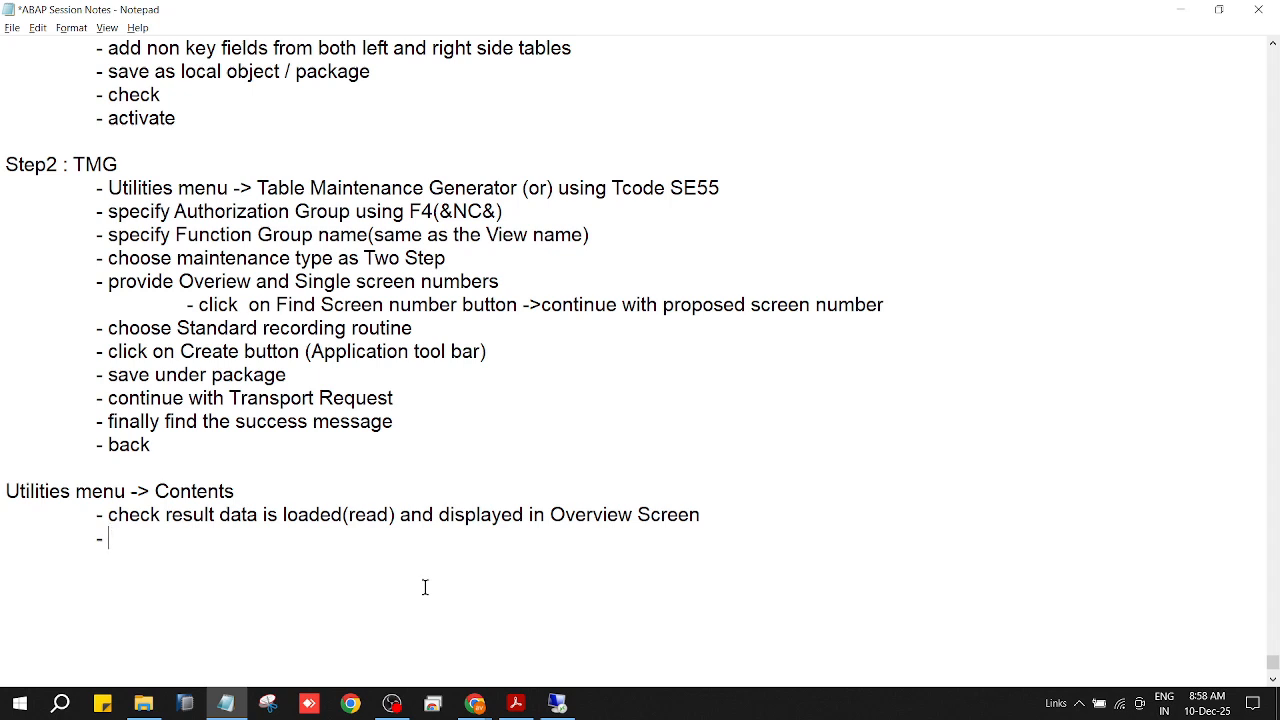
Add the bullet "select any record and" below the check result line, and insert the bullet "switch to change mode" above it
text(select any rec)
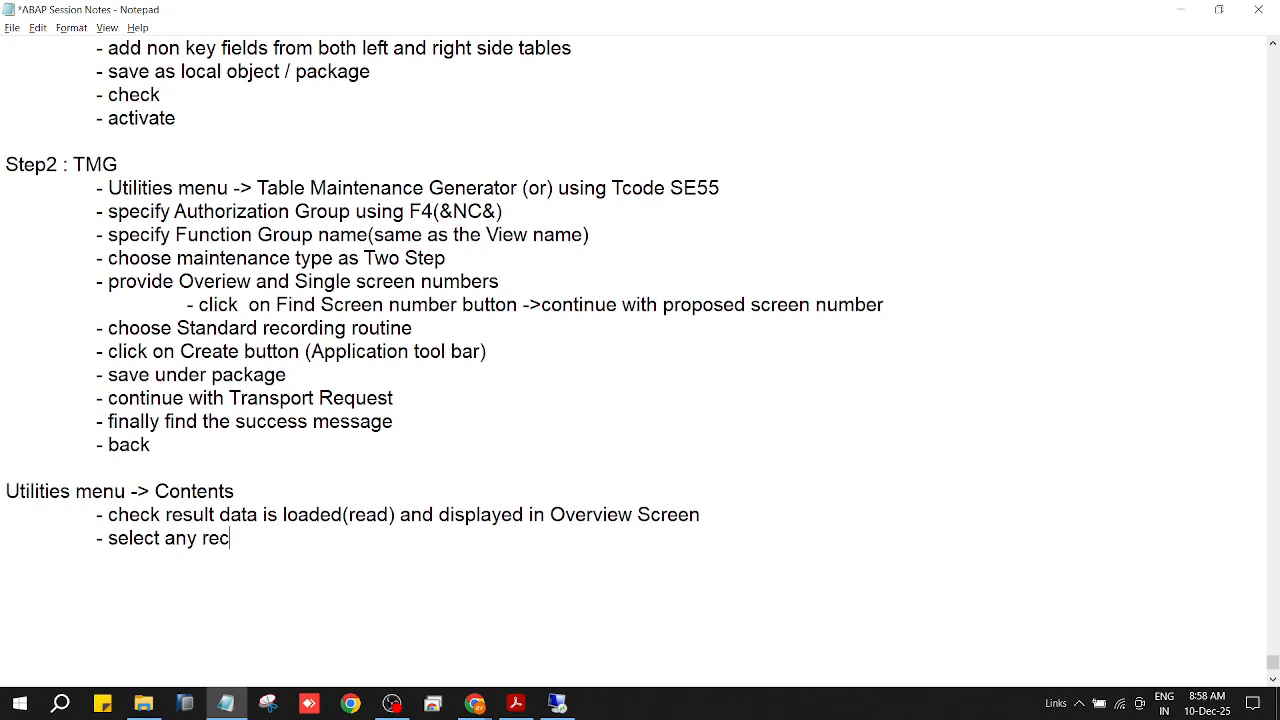
text(ord and)
click(714, 514)
key(Return)
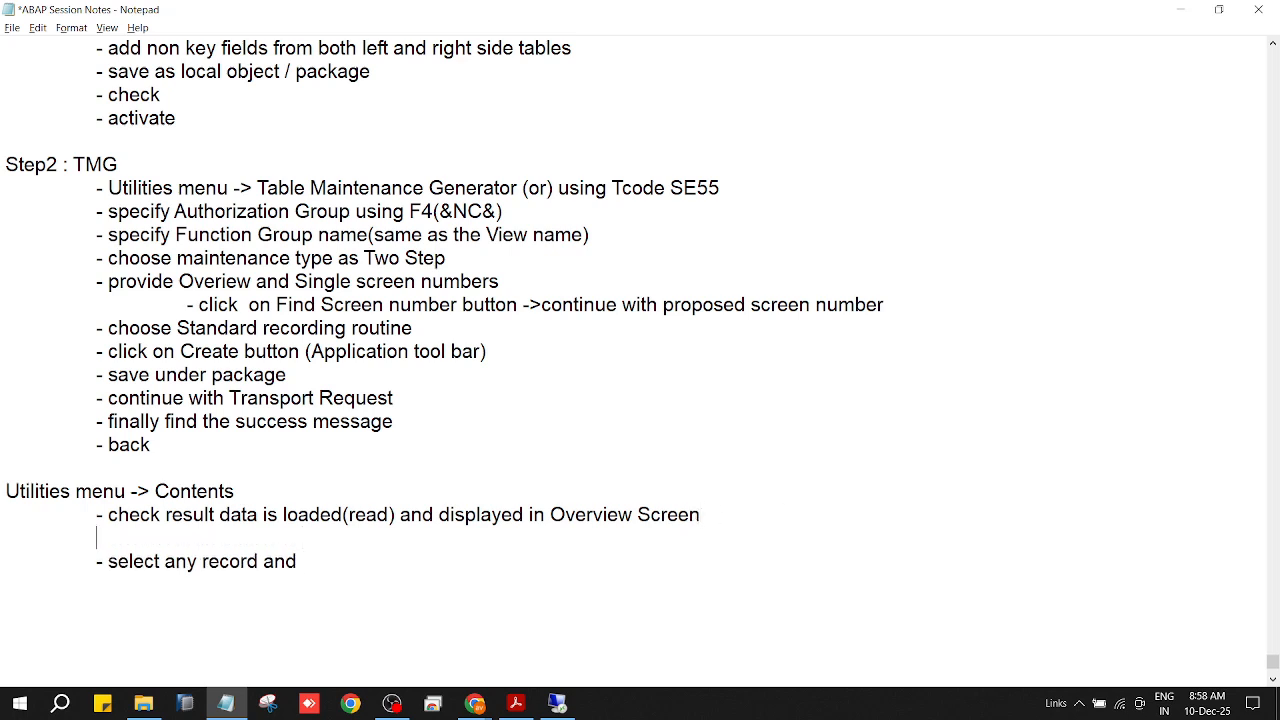
text(- switch to change mode)
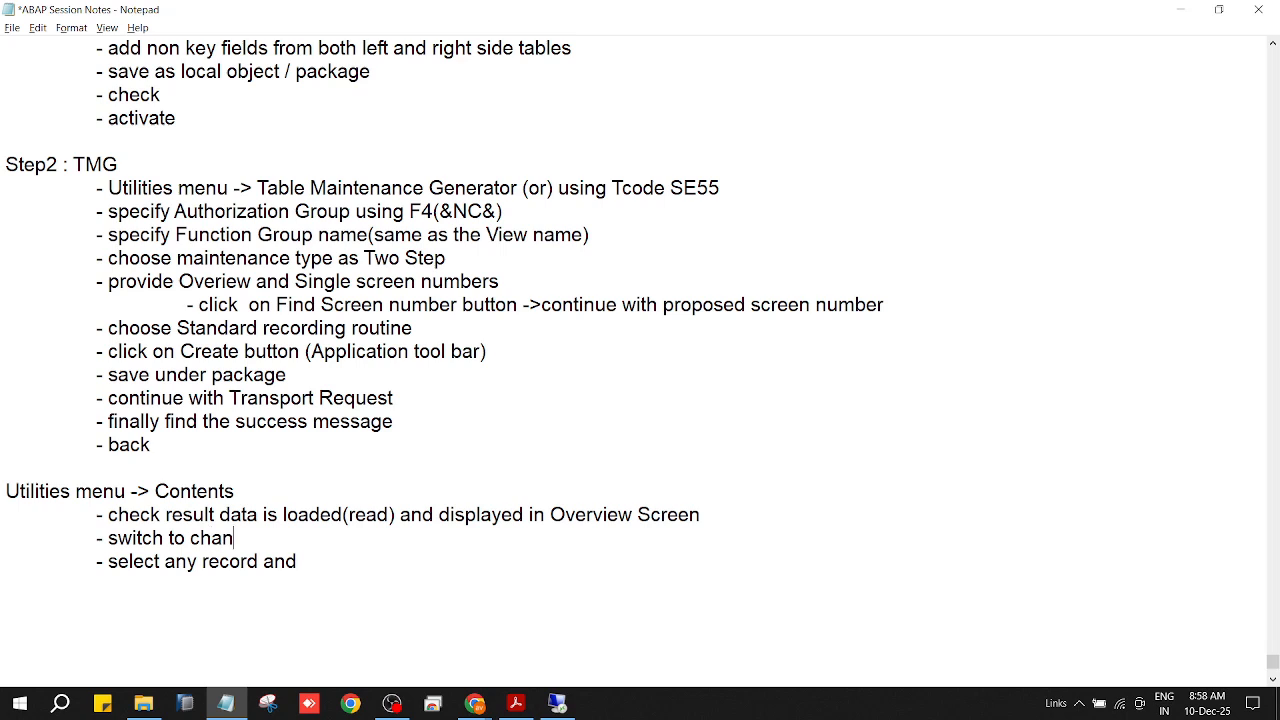
key(Return)
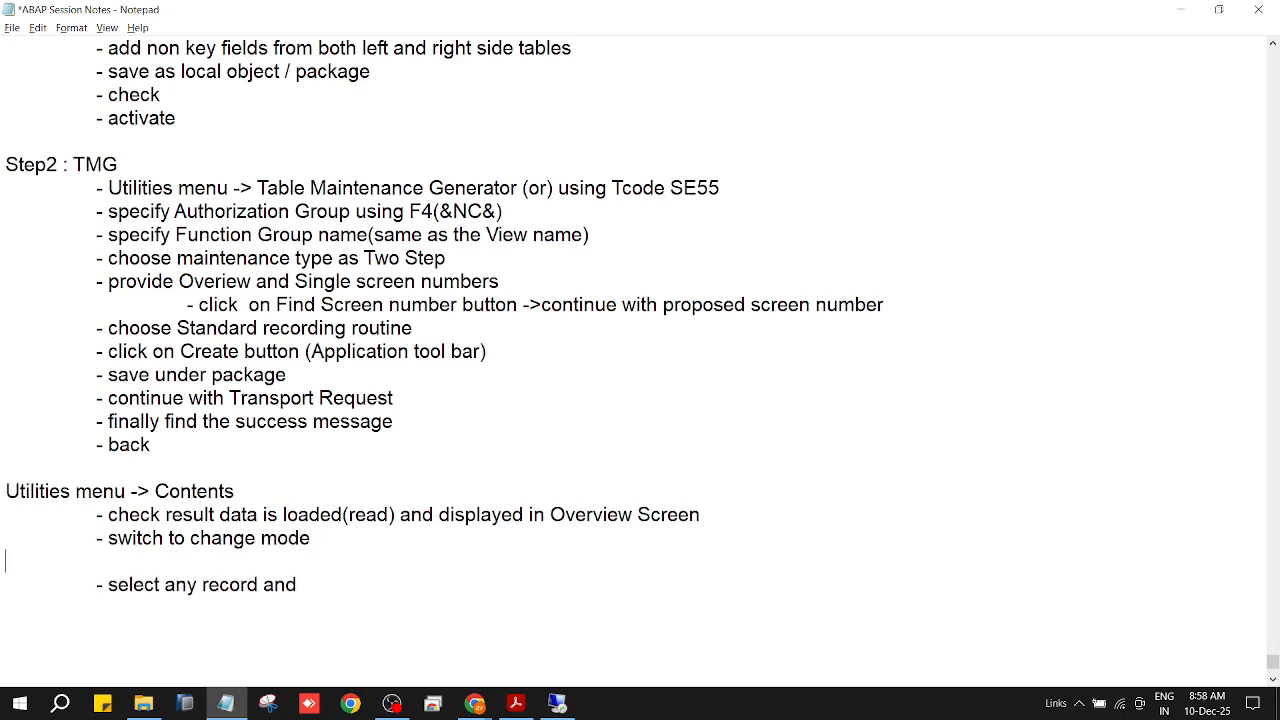
Begin the bullet "Create Ent" below the change mode line, and check the name of the entry creation function in the SAP session
text(- Create Ent)
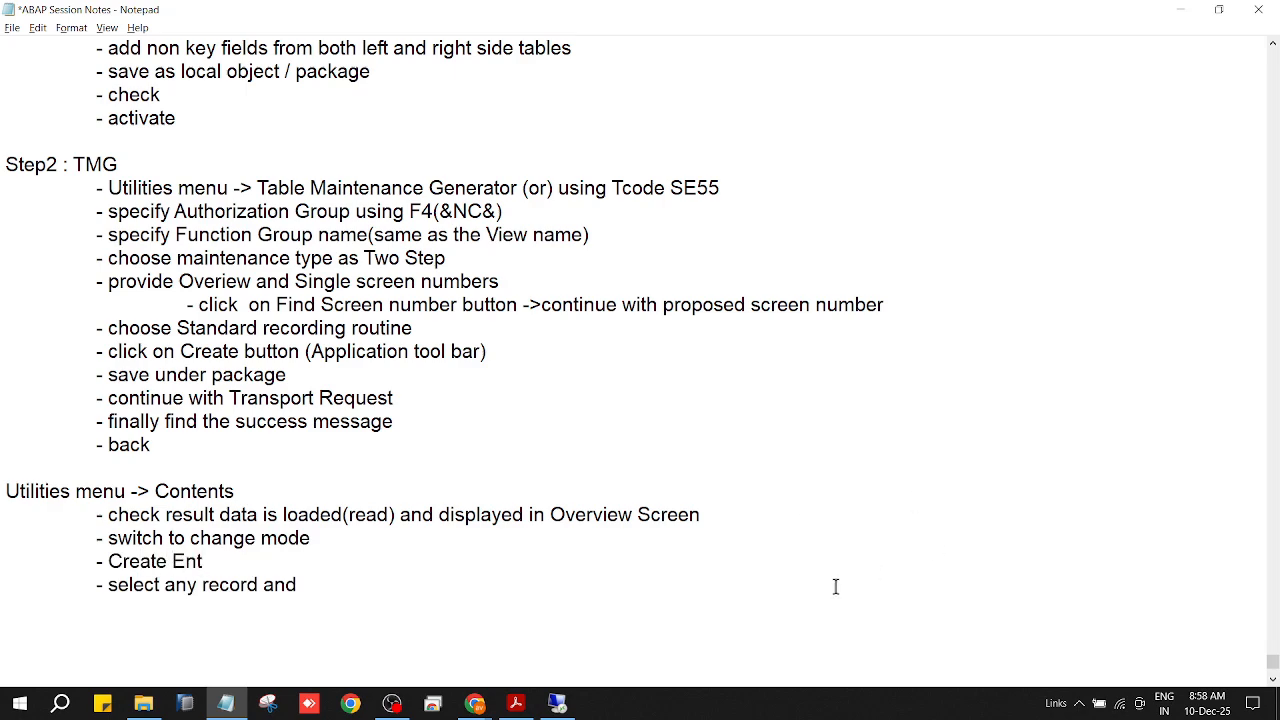
click(558, 703)
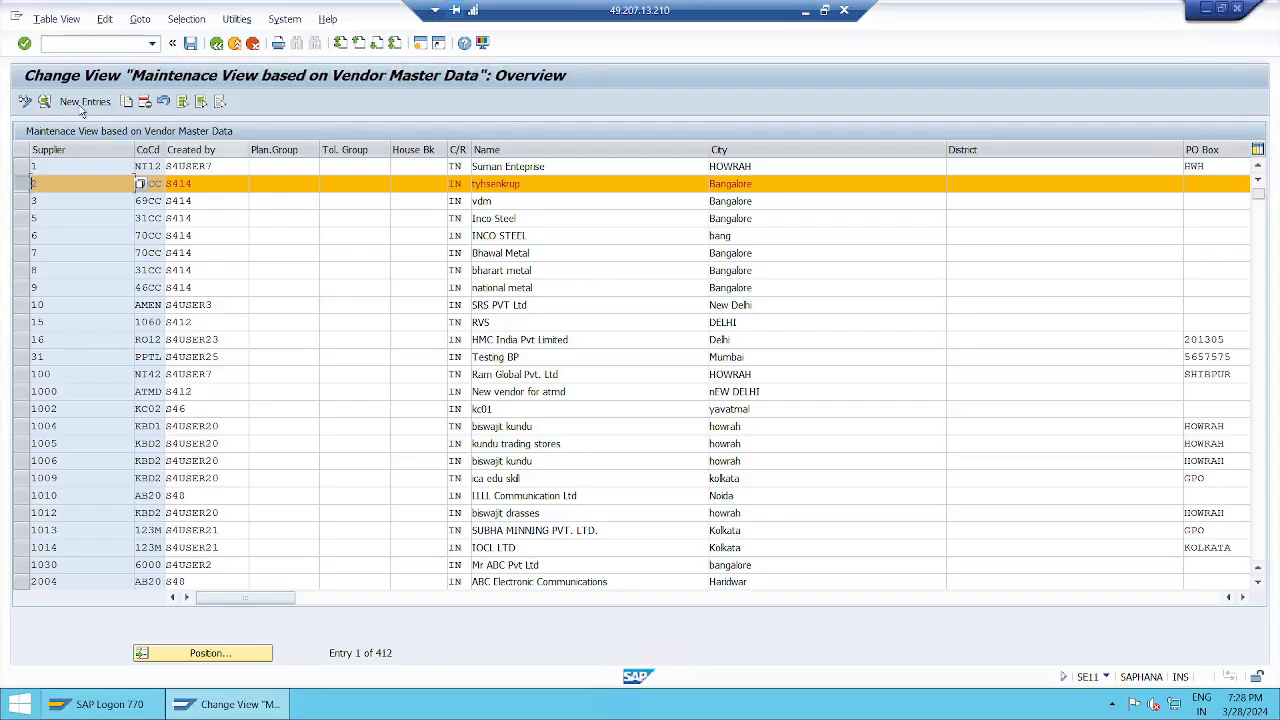
click(805, 12)
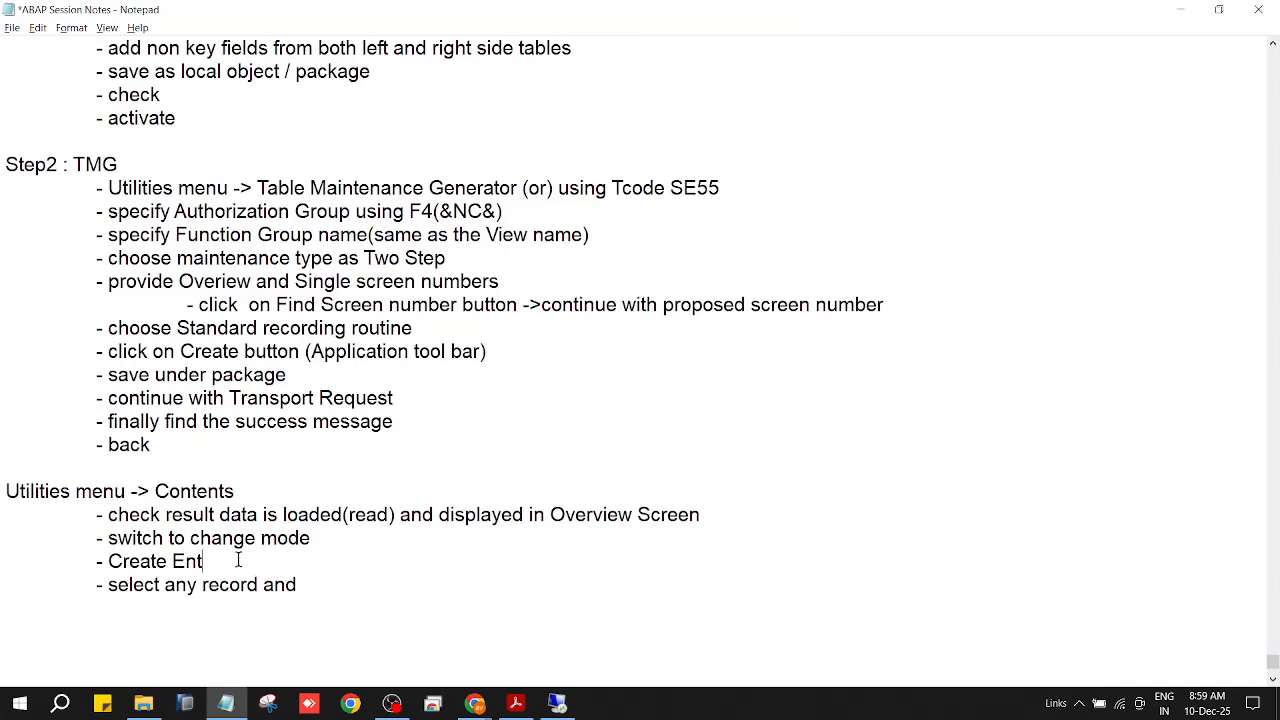
Replace the unfinished "Create Ent" bullet with "New Entries is used to create new record using single screen"
key(BackSpace)
key(BackSpace)
key(BackSpace)
key(BackSpace)
key(BackSpace)
key(BackSpace)
key(BackSpace)
key(BackSpace)
key(BackSpace)
text(N)
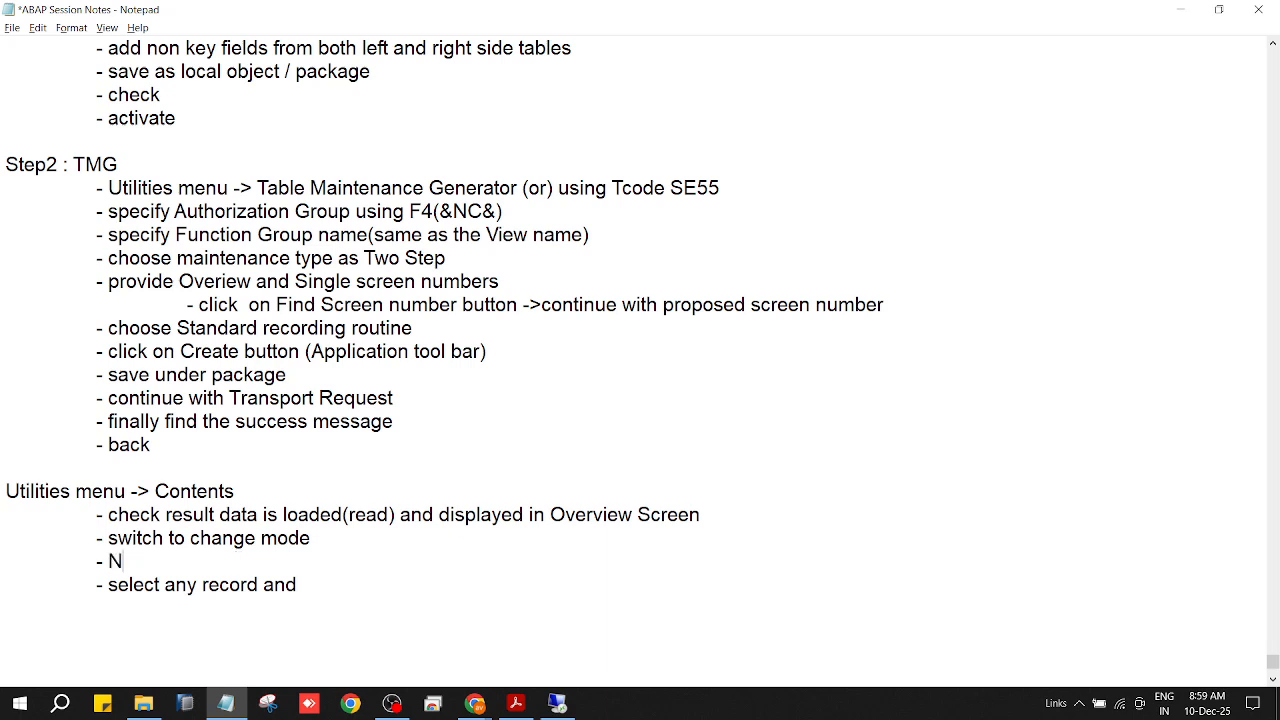
text(ew Entries is used to)
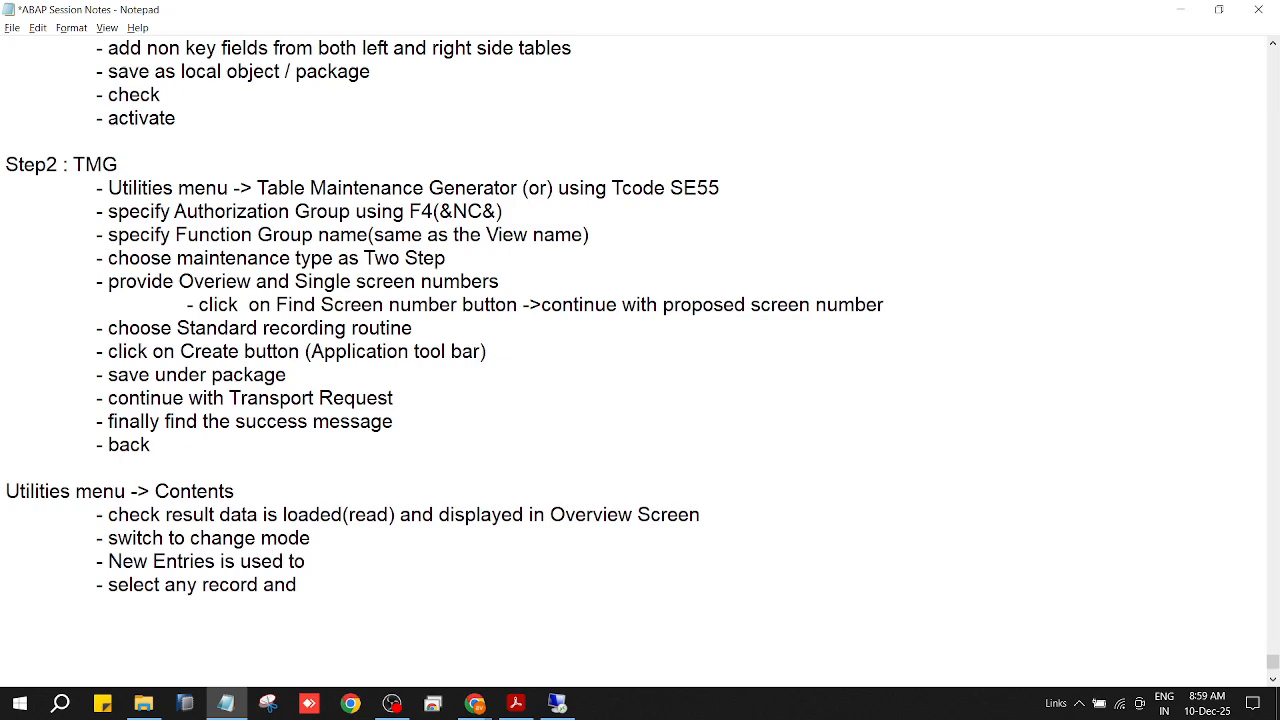
text( create new)
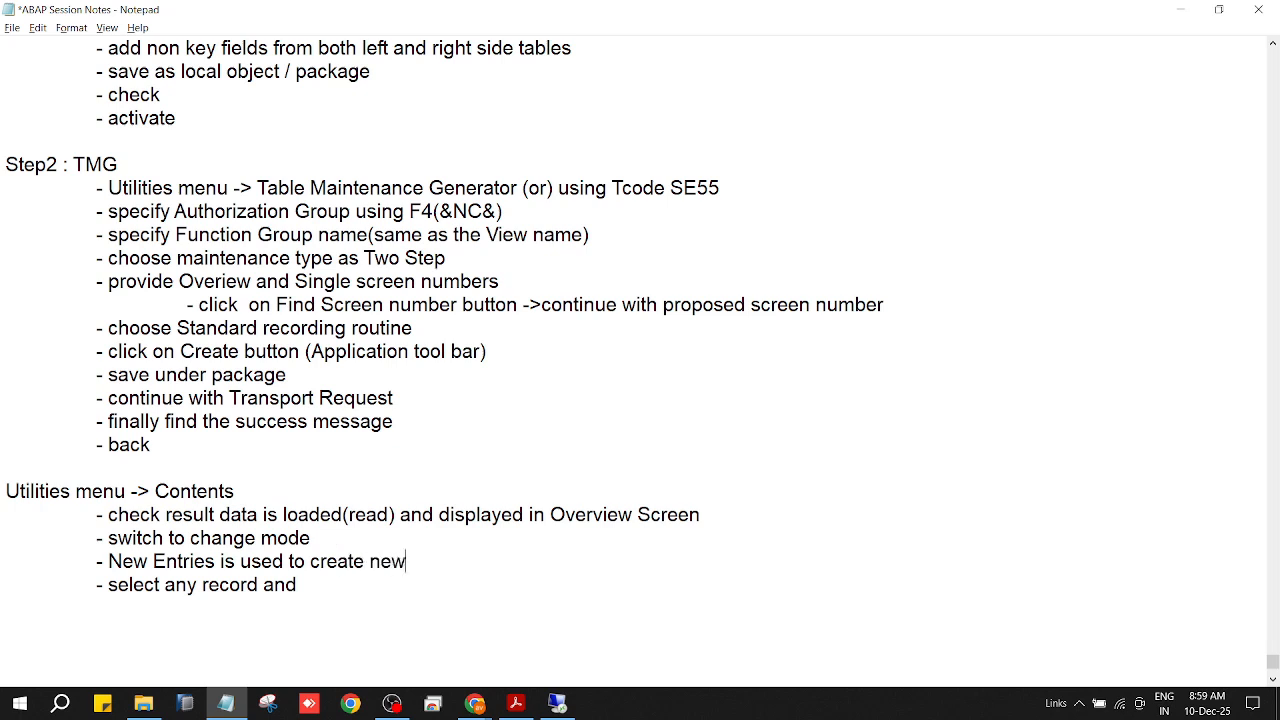
text( record using s)
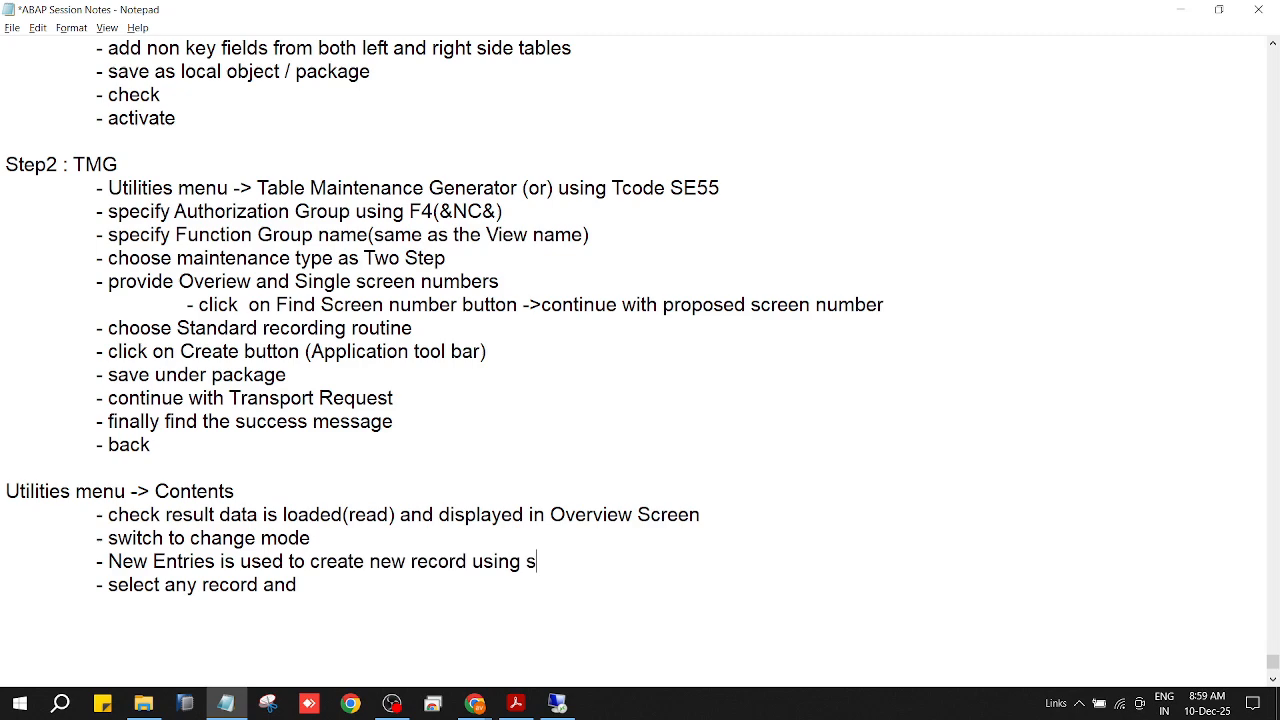
text(ingle scree)
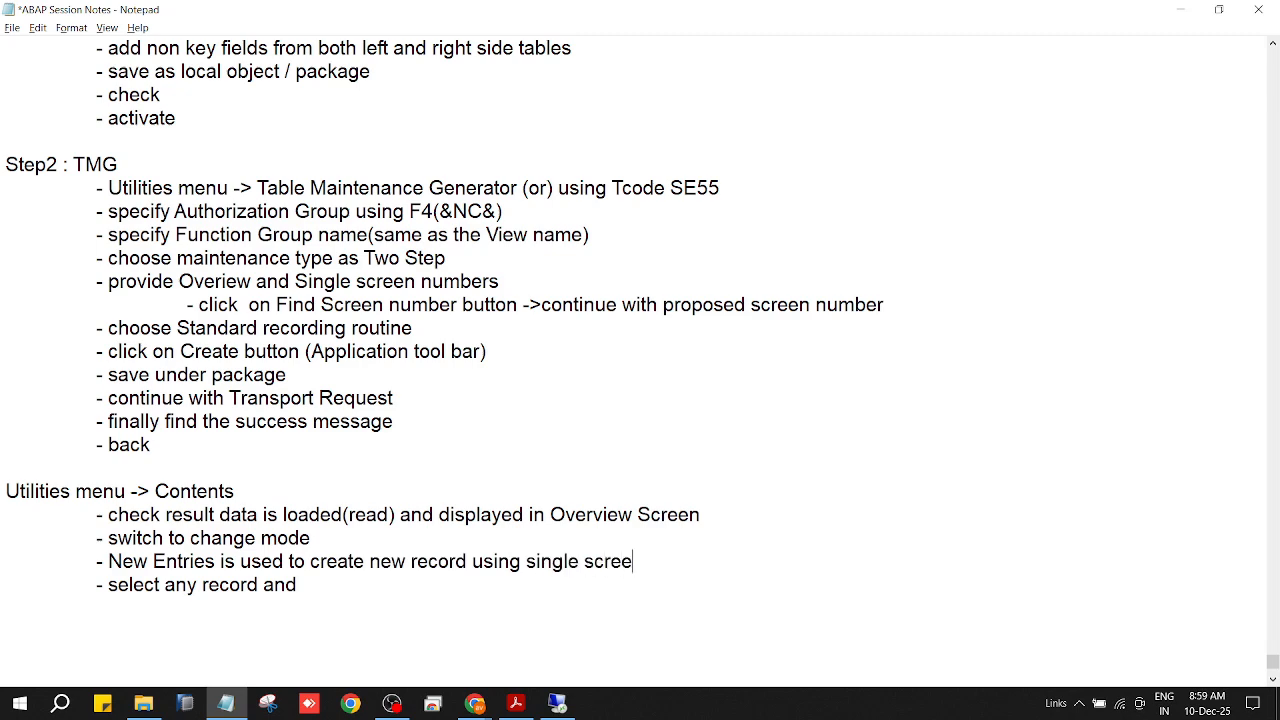
text(n)
key(Return)
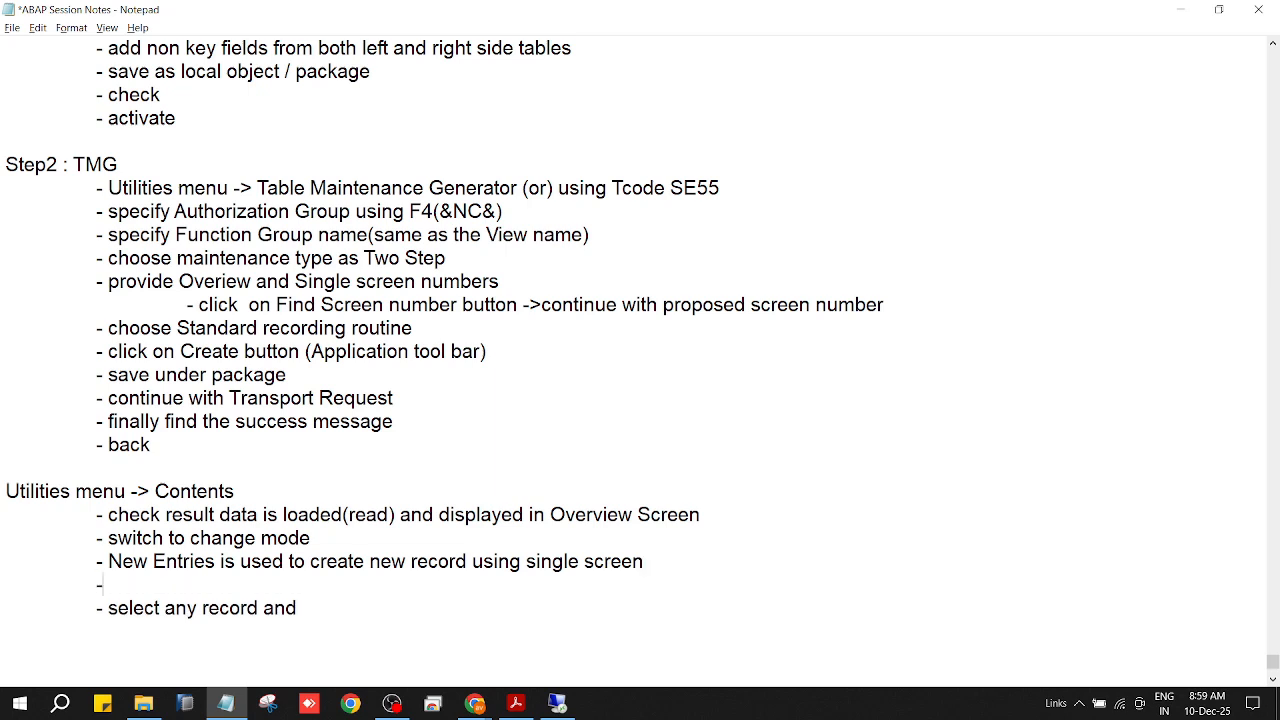
Add the bullets "edit any record using screen screen" and "delete any record using overview screen" below the New Entries line
text(- edit any record usin)
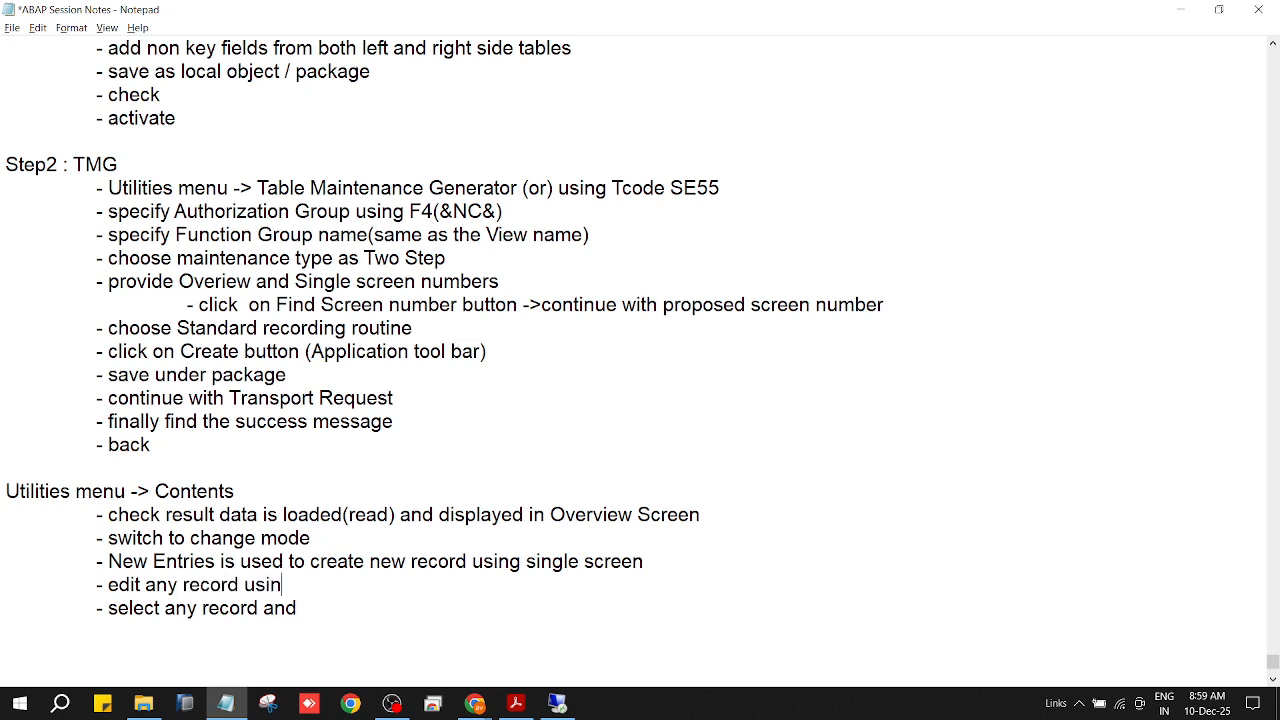
text(g screen screen)
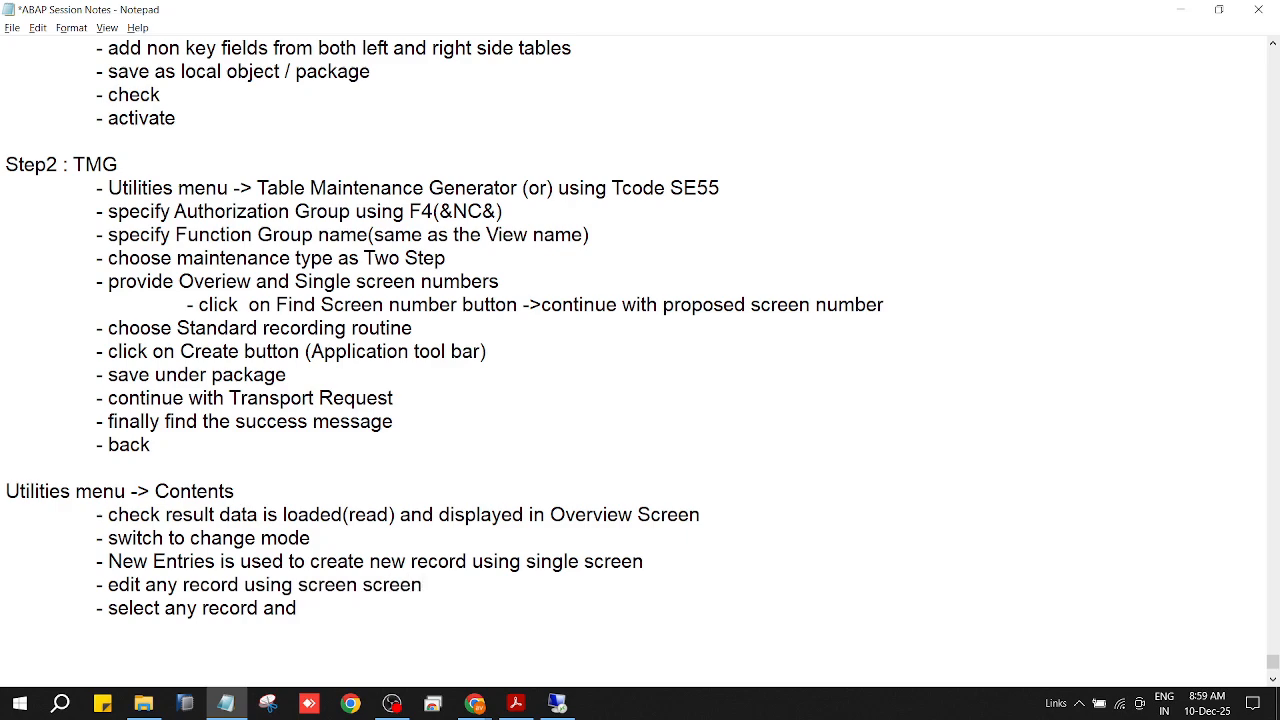
key(Return)
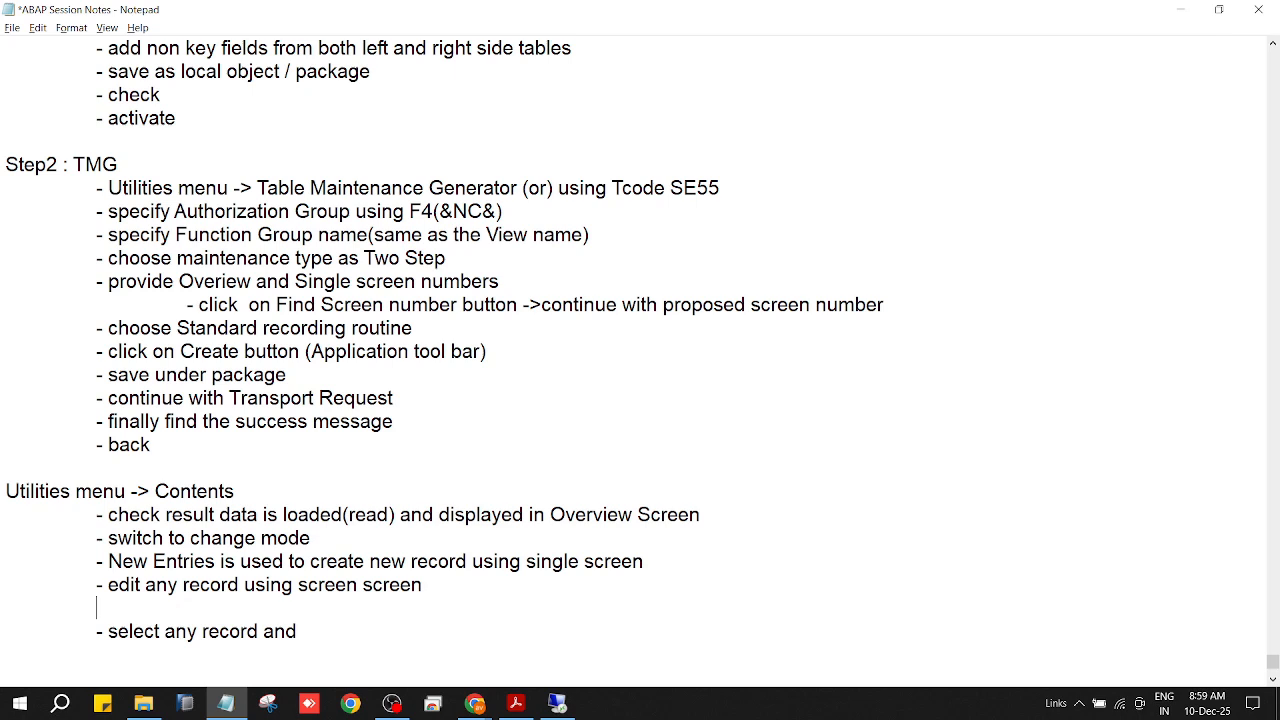
text(- delete any record using)
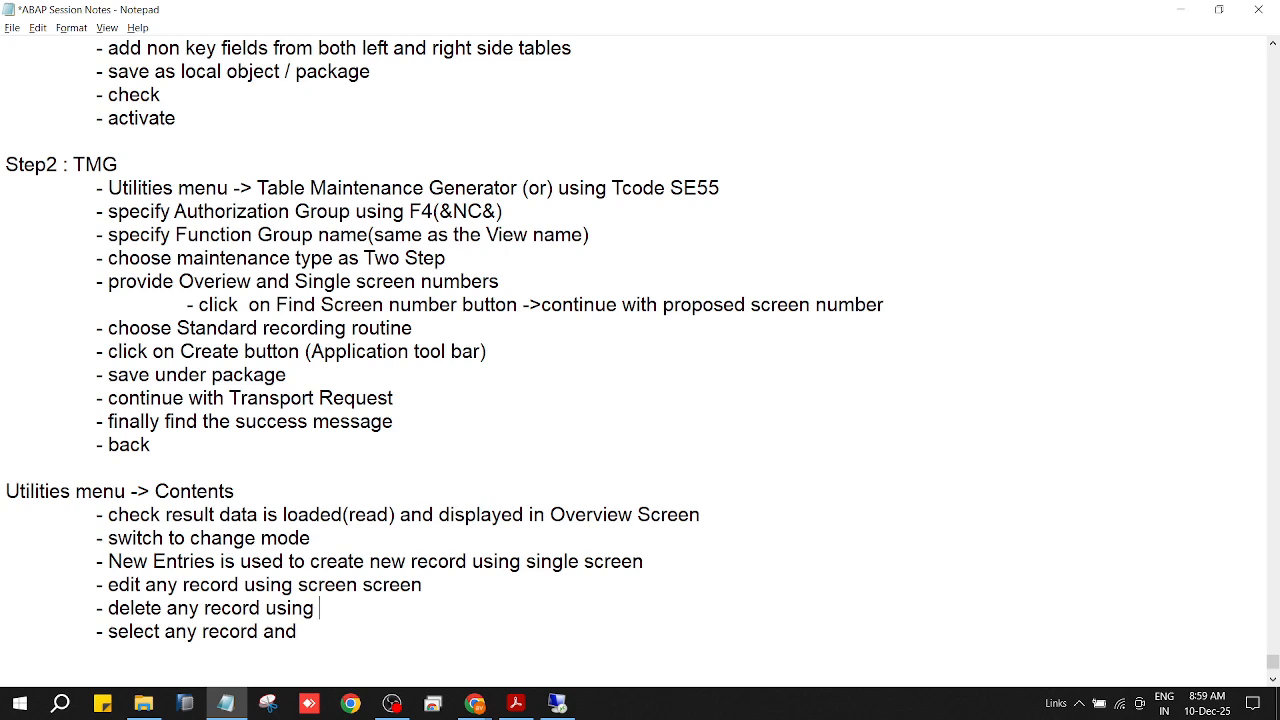
text(overview screen)
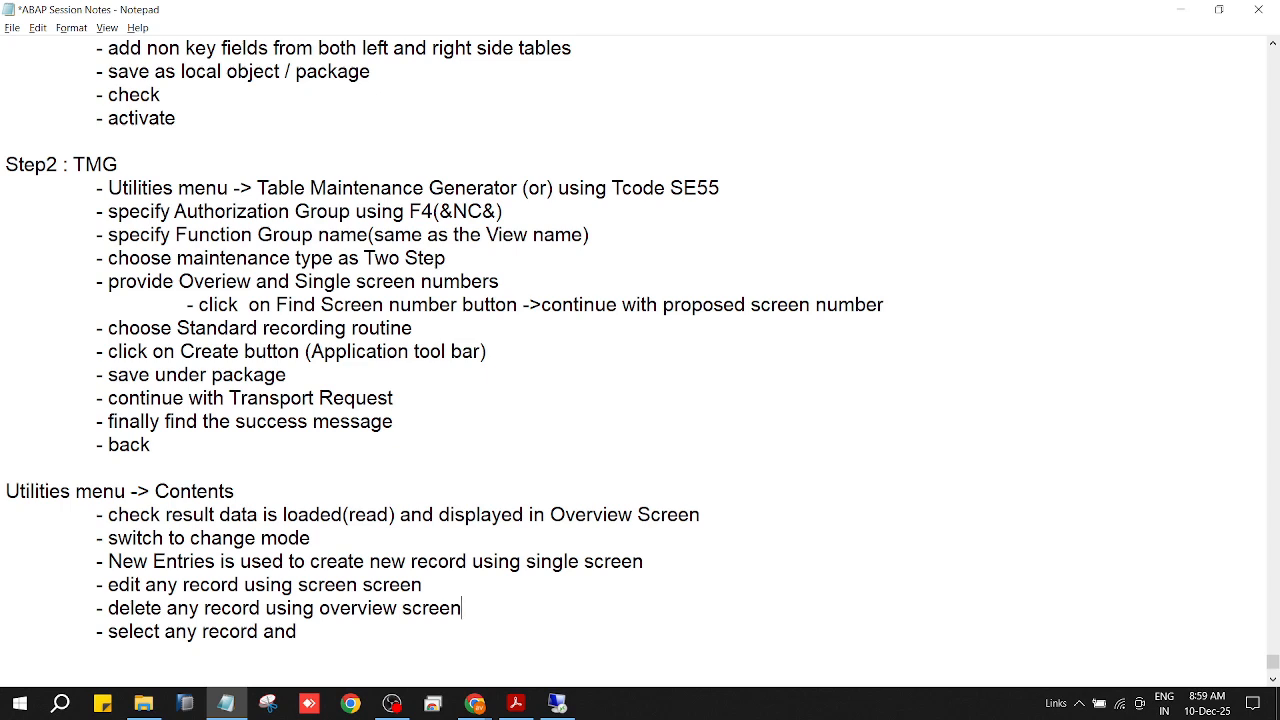
Delete the unfinished "select any record and" bullet at the end of the notes and save the file
key(Down)
key(BackSpace)
key(BackSpace)
key(BackSpace)
key(BackSpace)
key(BackSpace)
key(BackSpace)
key(BackSpace)
key(BackSpace)
key(BackSpace)
key(BackSpace)
key(BackSpace)
key(BackSpace)
key(BackSpace)
key(BackSpace)
key(BackSpace)
key(BackSpace)
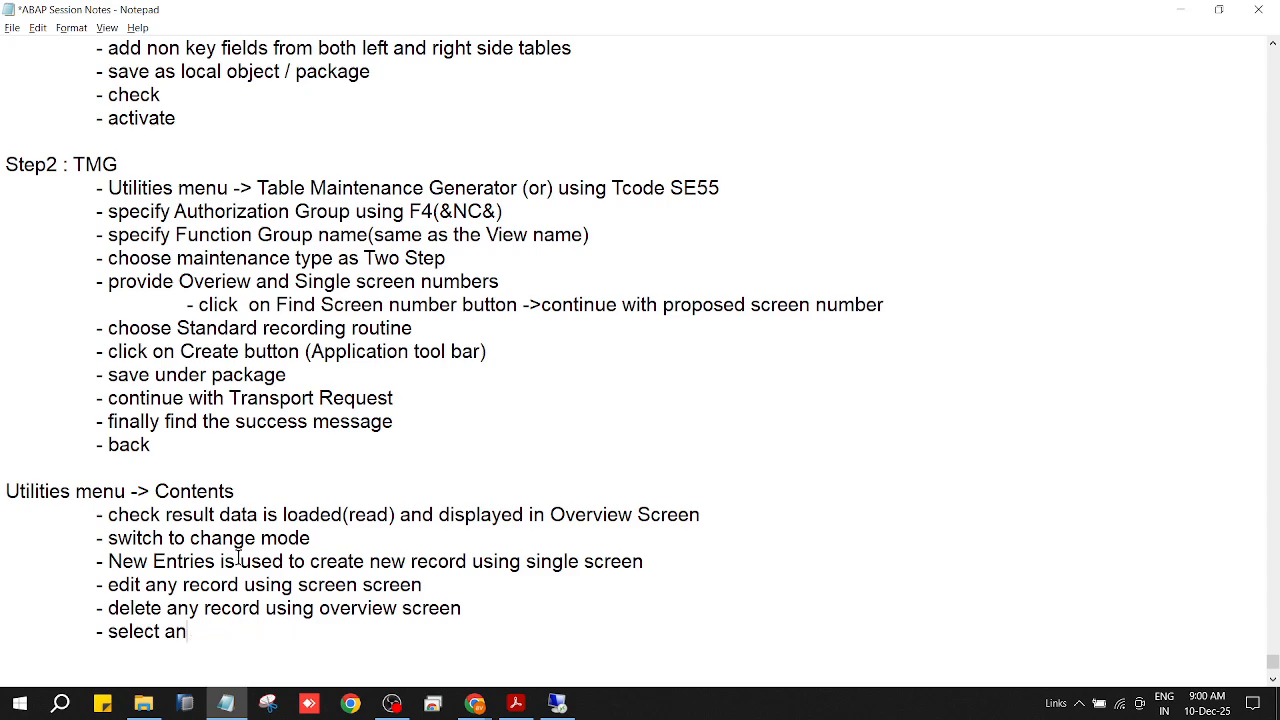
key(BackSpace)
key(BackSpace)
key(BackSpace)
key(BackSpace)
key(BackSpace)
key(ctrl+s)
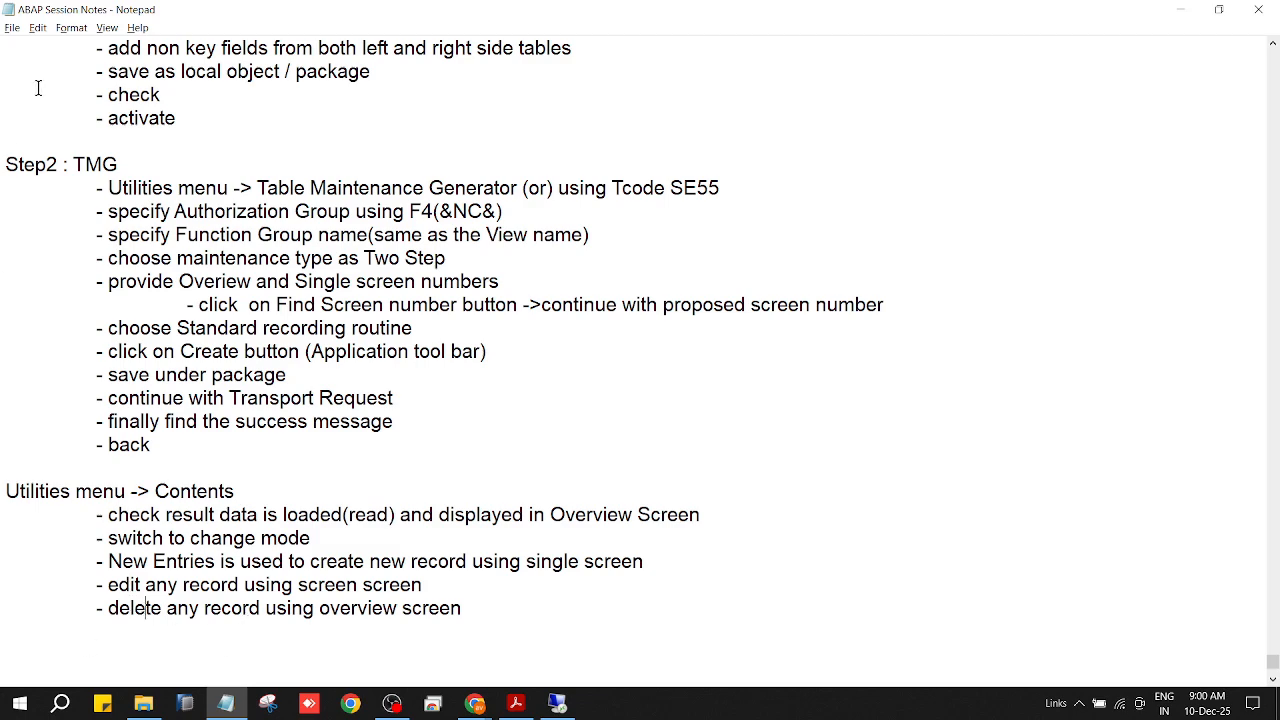
click(12, 28)
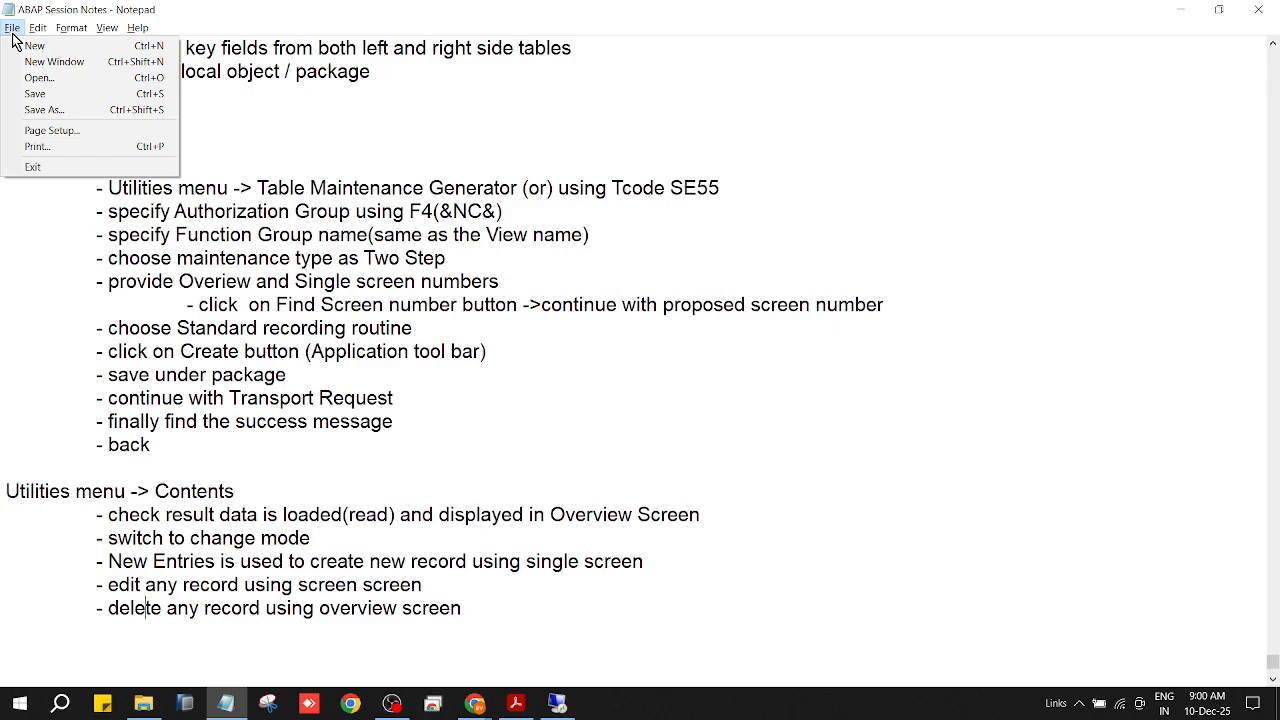
click(25, 94)
scroll(637, 590, up, 6)
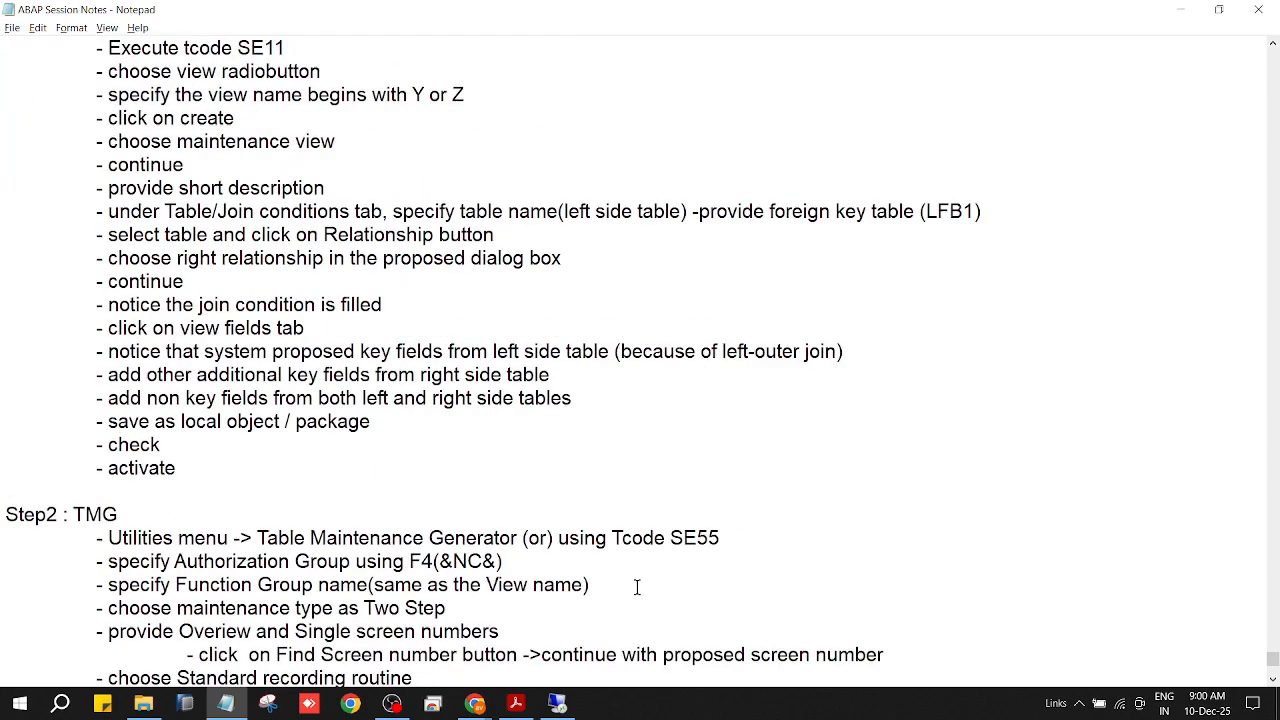
scroll(637, 587, down, 6)
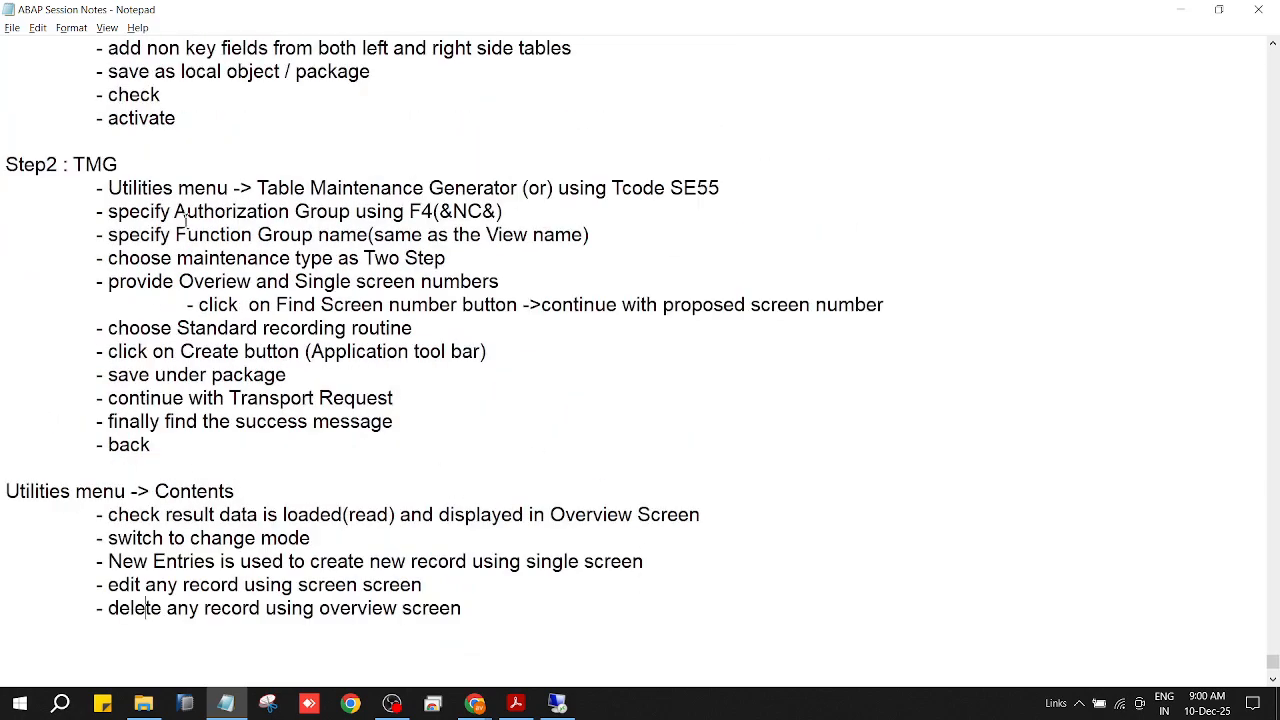
Switch to the SAP session, deselect supplier 2, and examine the last records of the overview
click(557, 703)
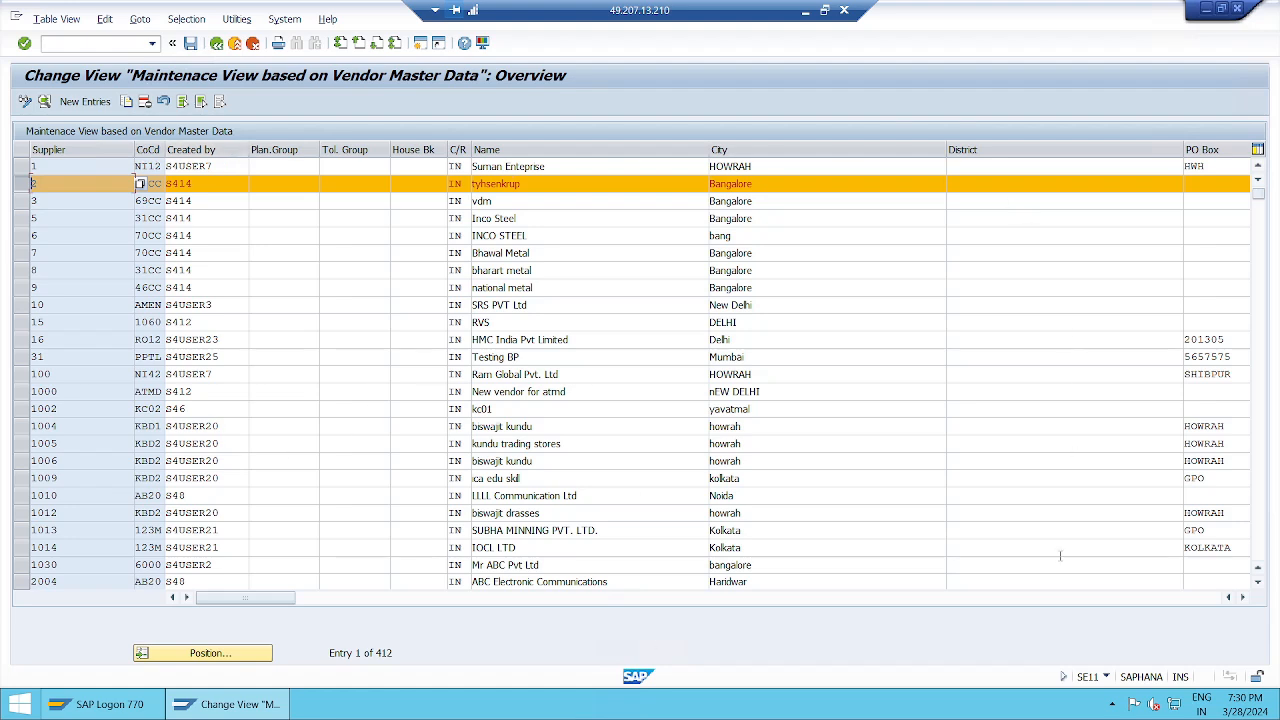
click(24, 183)
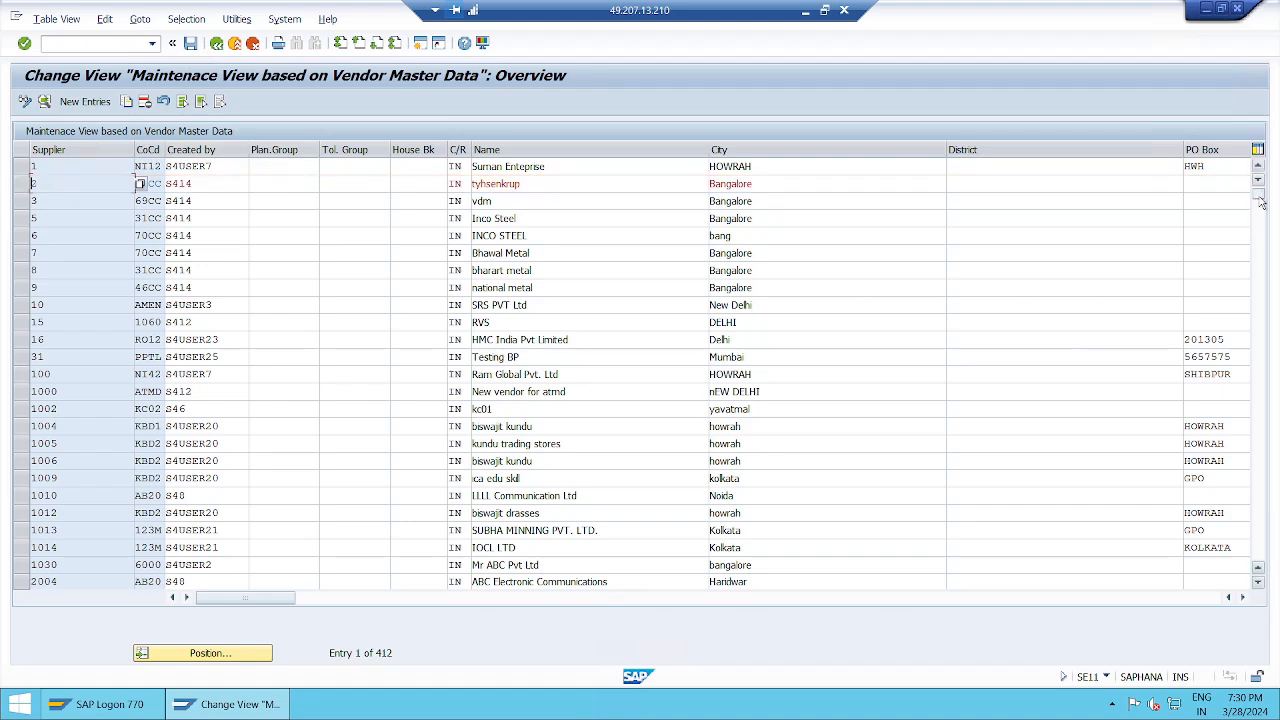
drag(1261, 201, 1272, 567)
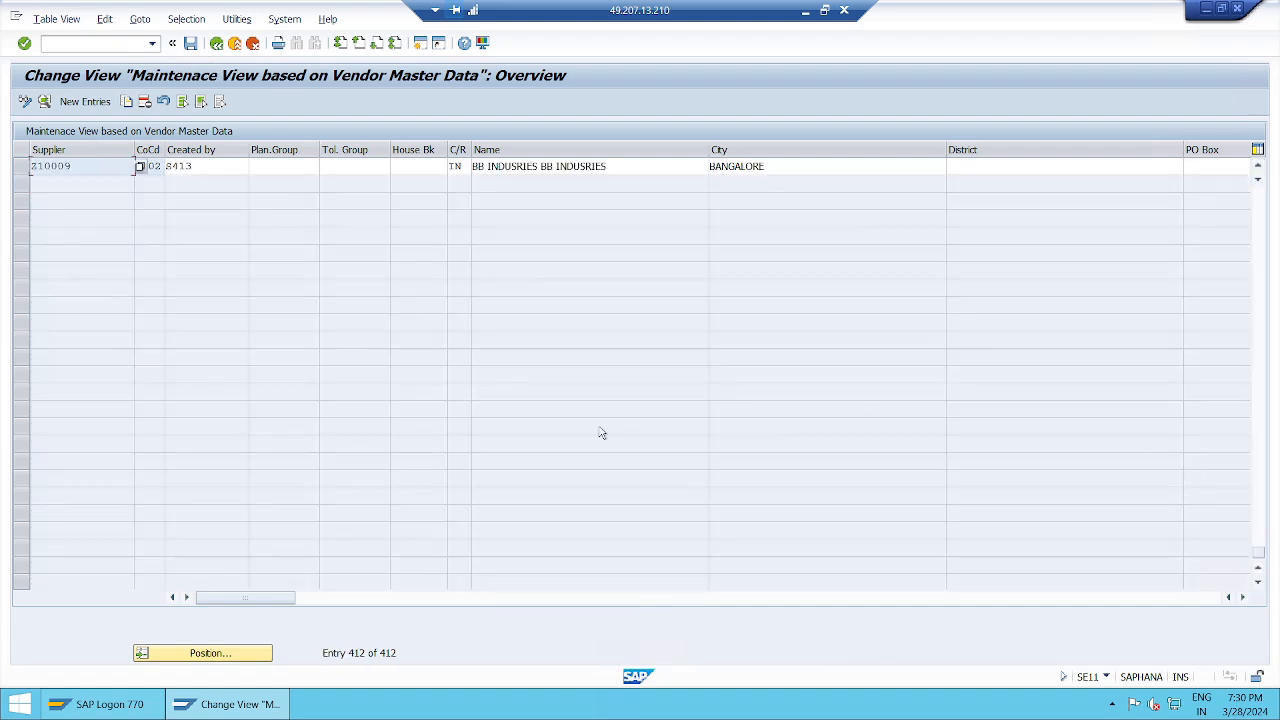
scroll(601, 432, up, 2)
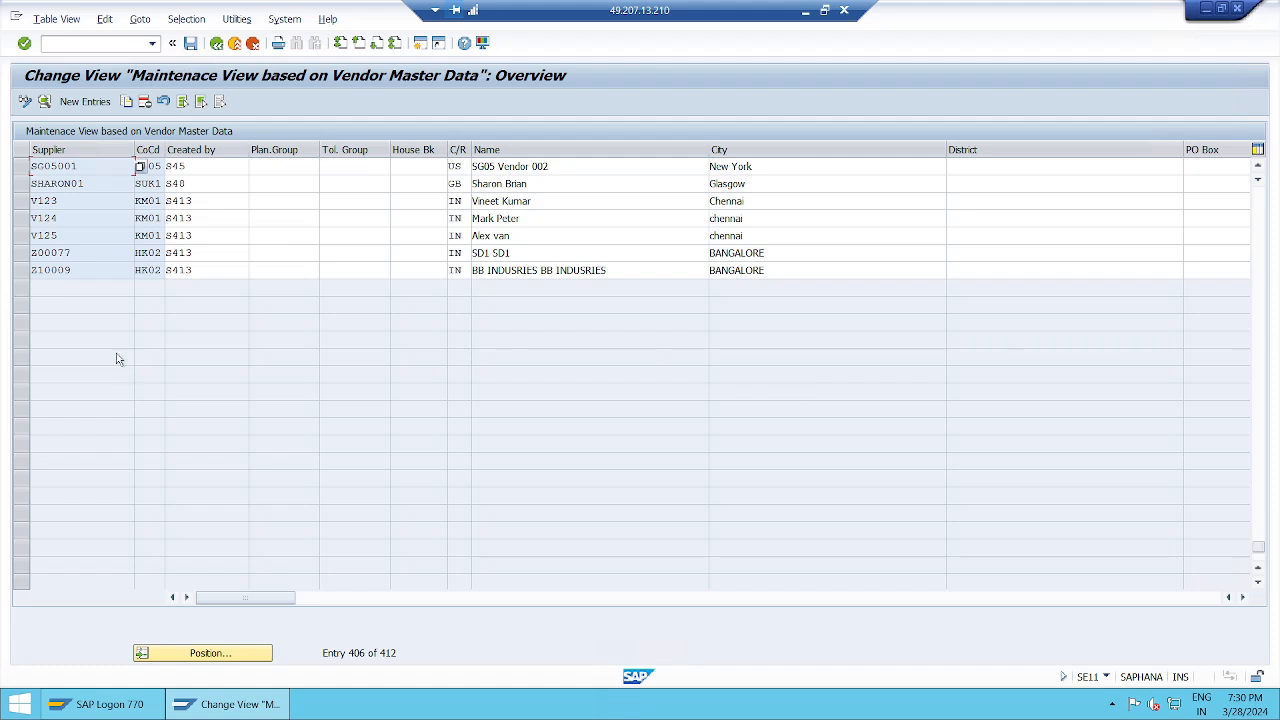
Start a new entry in the maintenance view with supplier 3512 and company code 01CO chosen from their value lists
click(85, 102)
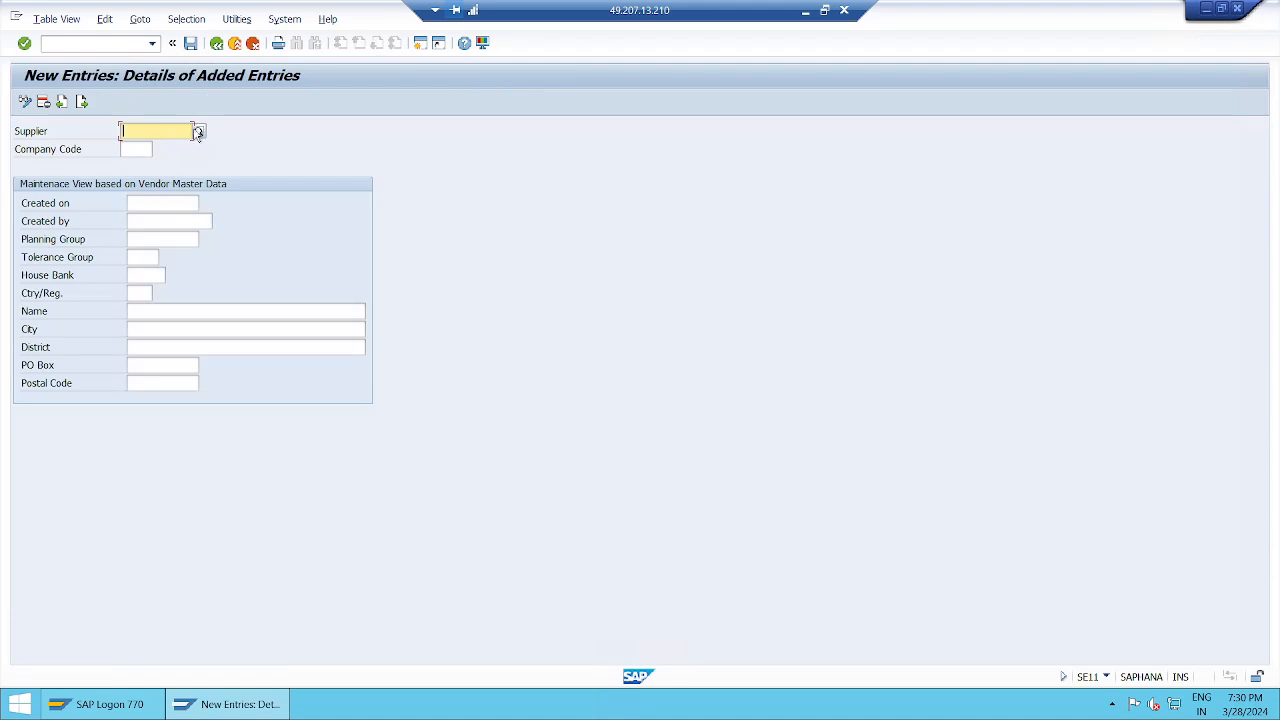
click(199, 133)
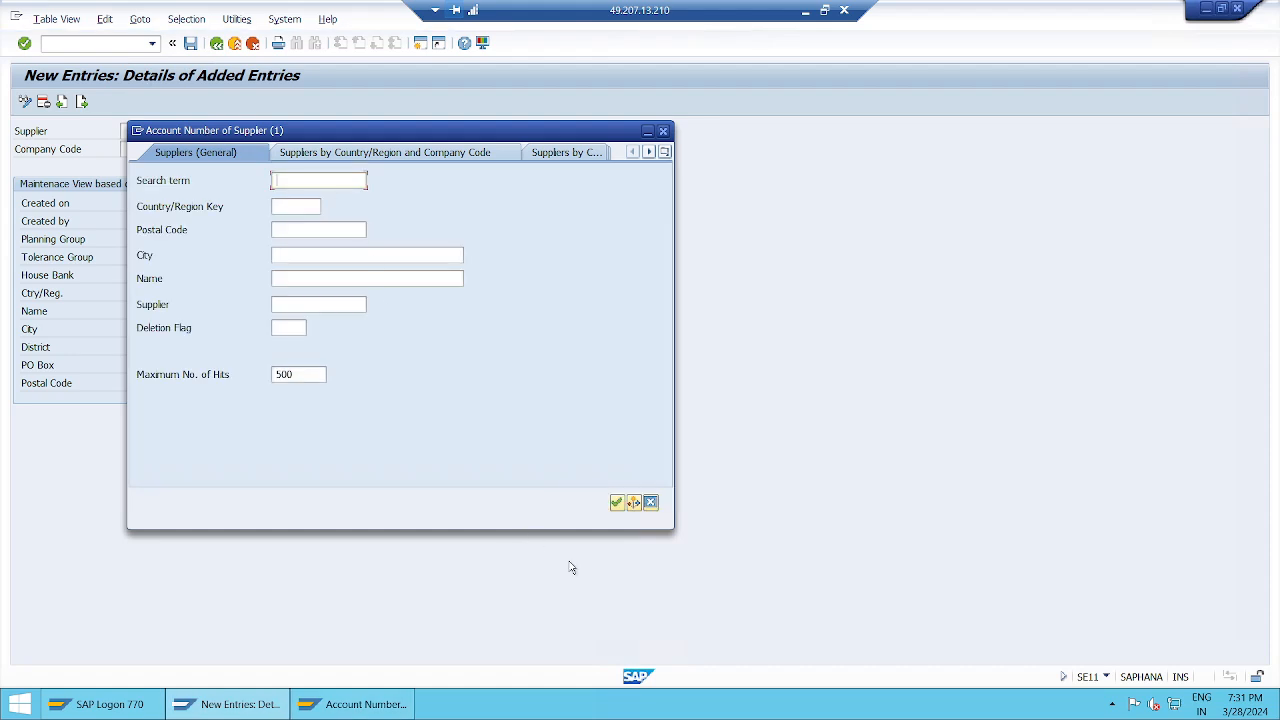
click(617, 503)
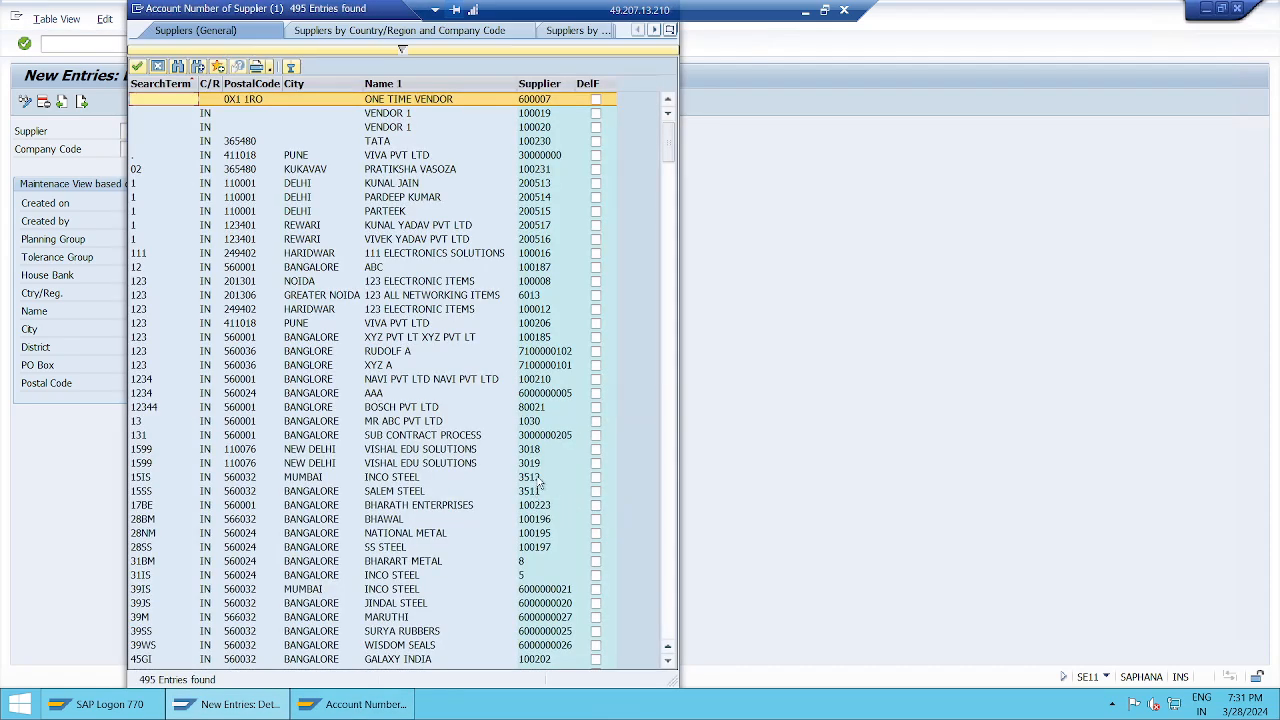
double_click(533, 478)
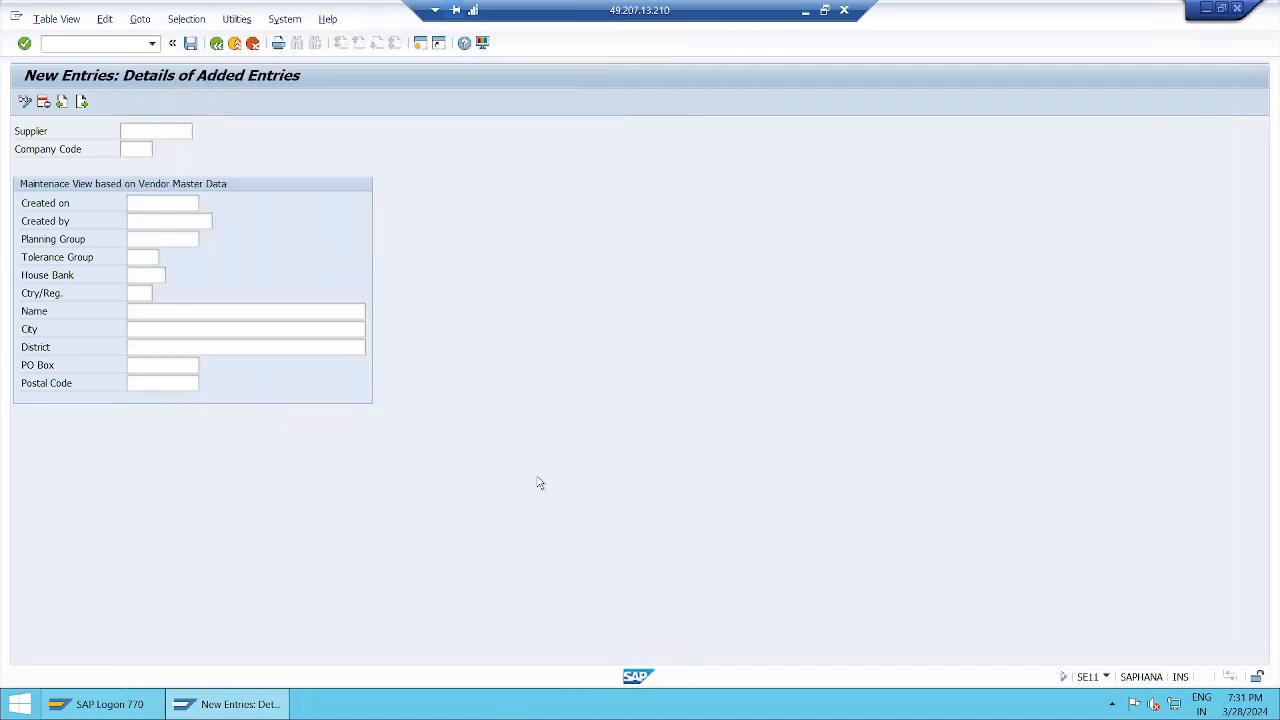
click(136, 149)
click(158, 149)
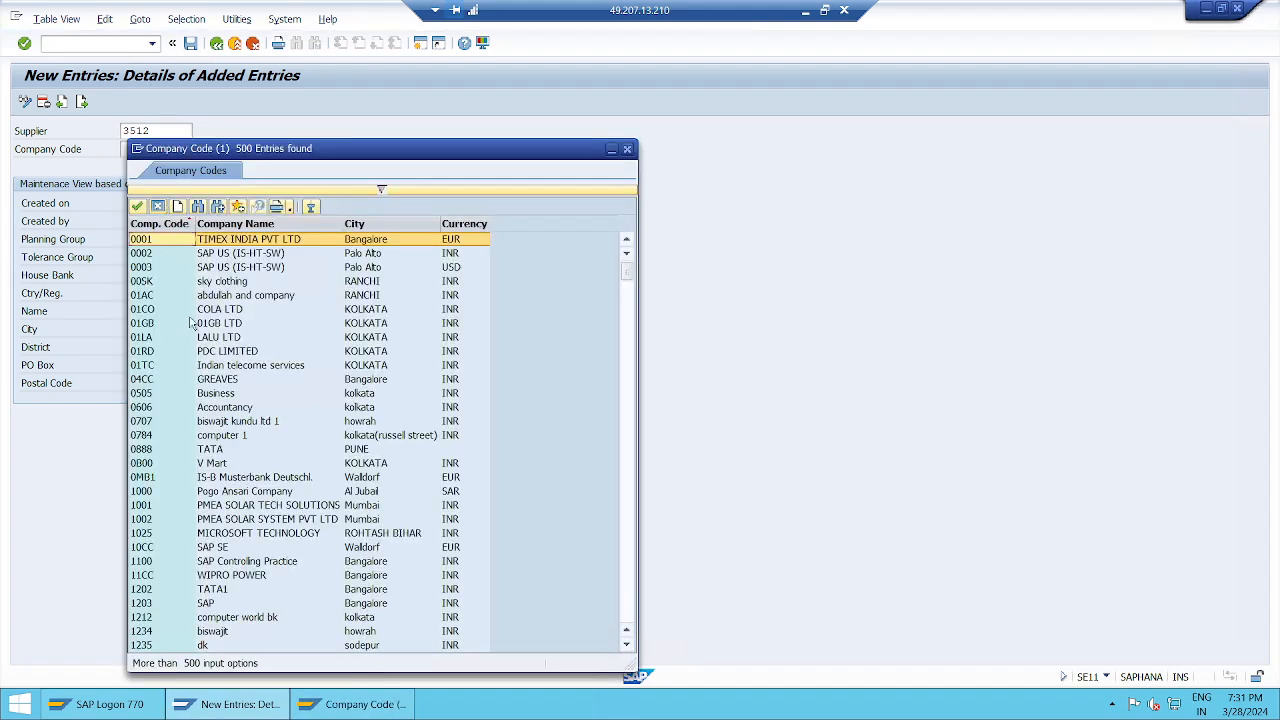
double_click(199, 309)
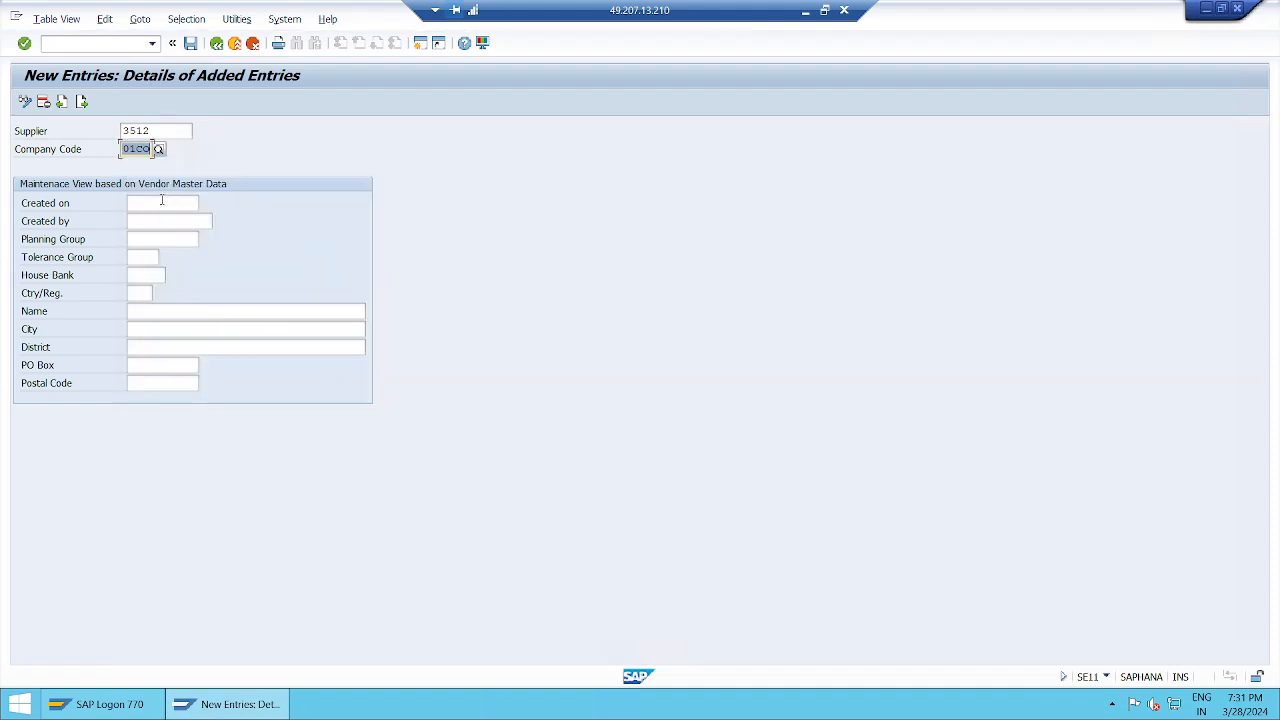
Set the creation date to 31.07.2022 and the creator to s4abap, and save the entry under the proposed workbench request
click(161, 202)
click(210, 204)
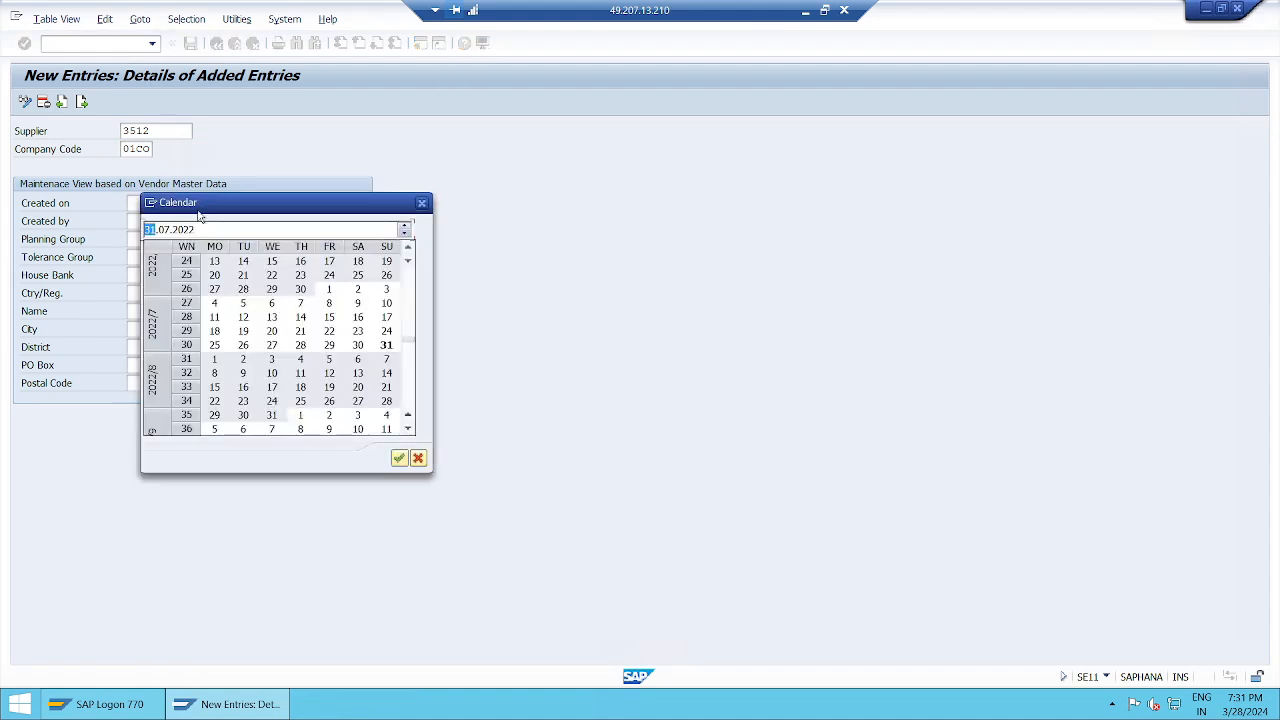
click(398, 458)
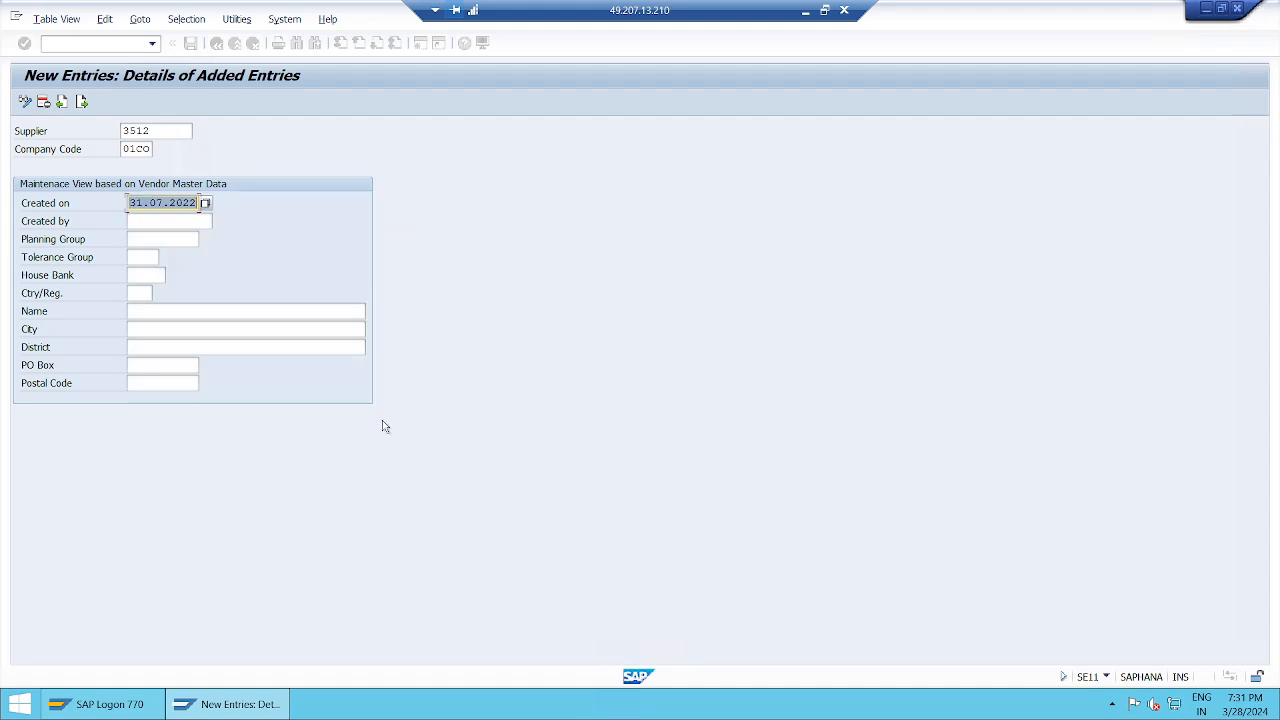
click(173, 220)
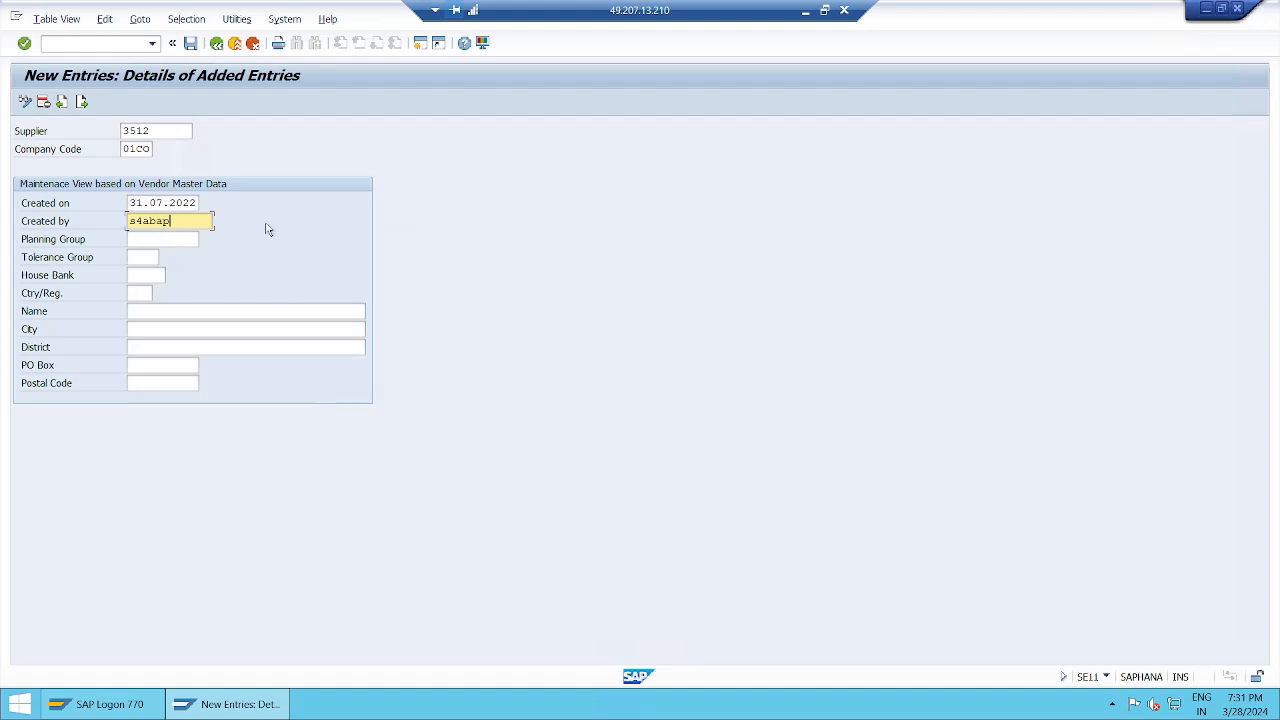
click(190, 45)
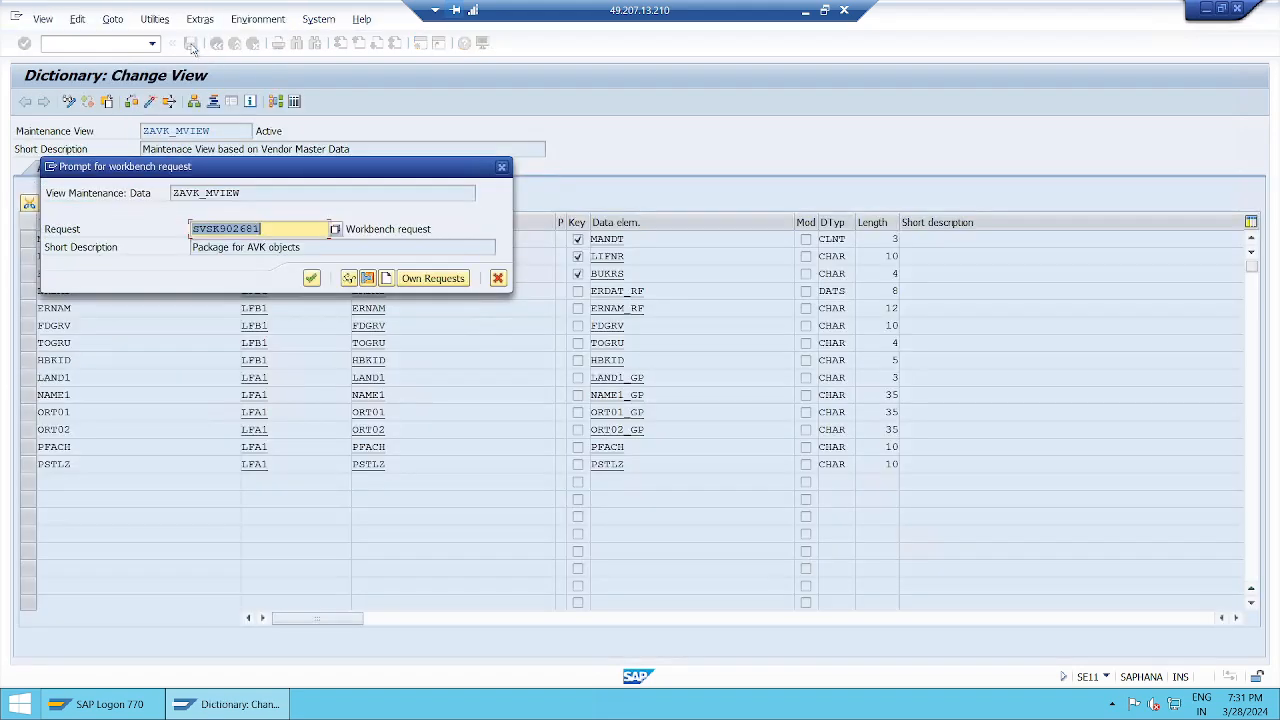
click(311, 280)
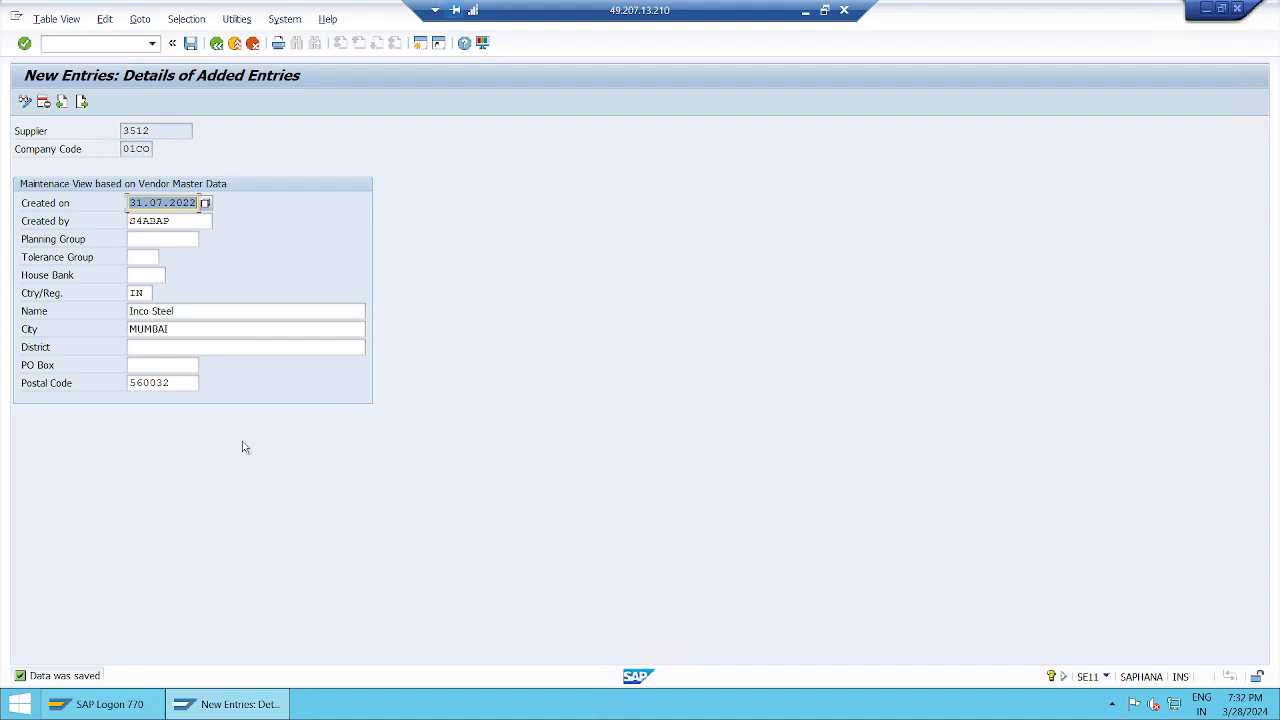
Return to the overview and open the details of the last record, supplier Z10009 with company code HK02
click(216, 44)
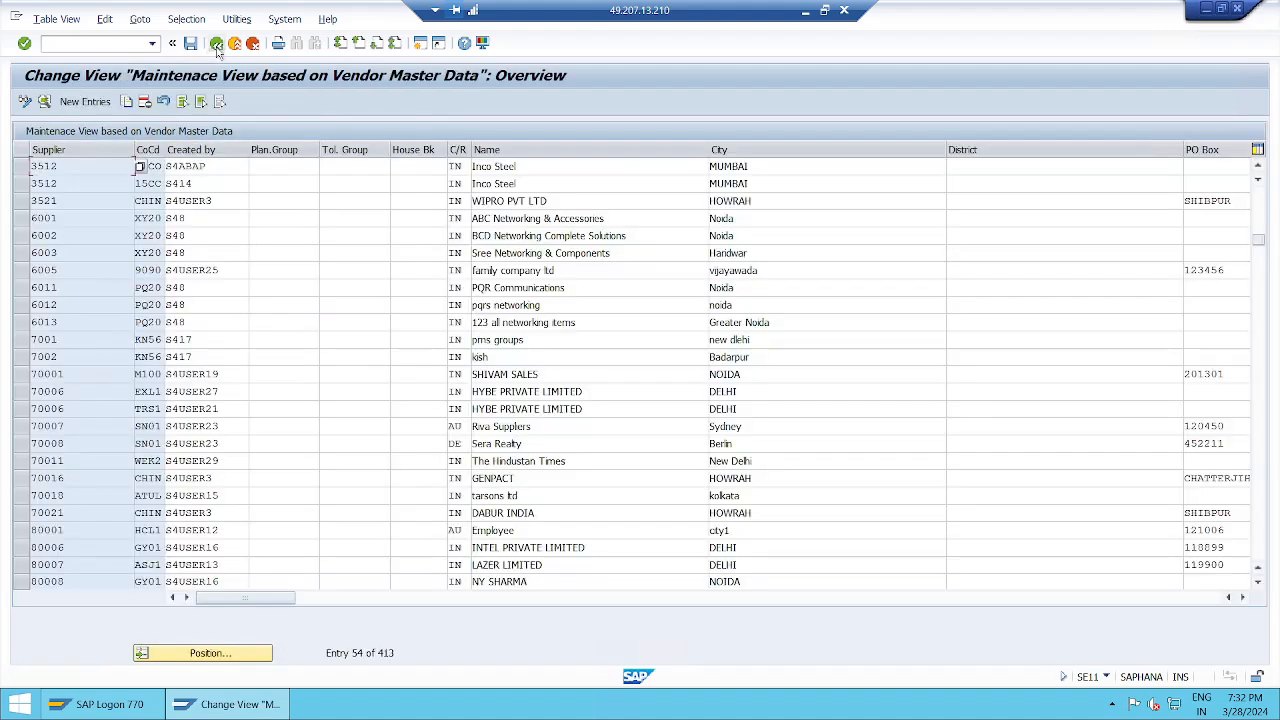
drag(1260, 241, 1276, 553)
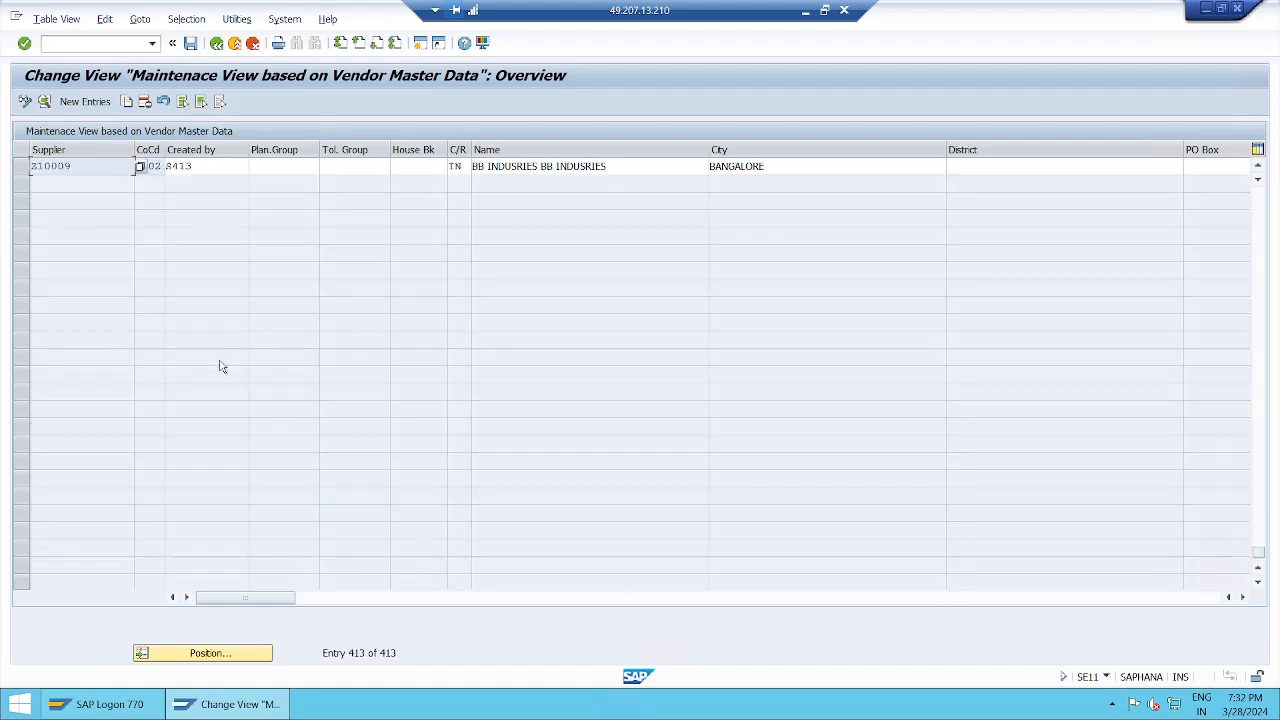
scroll(222, 367, up, 3)
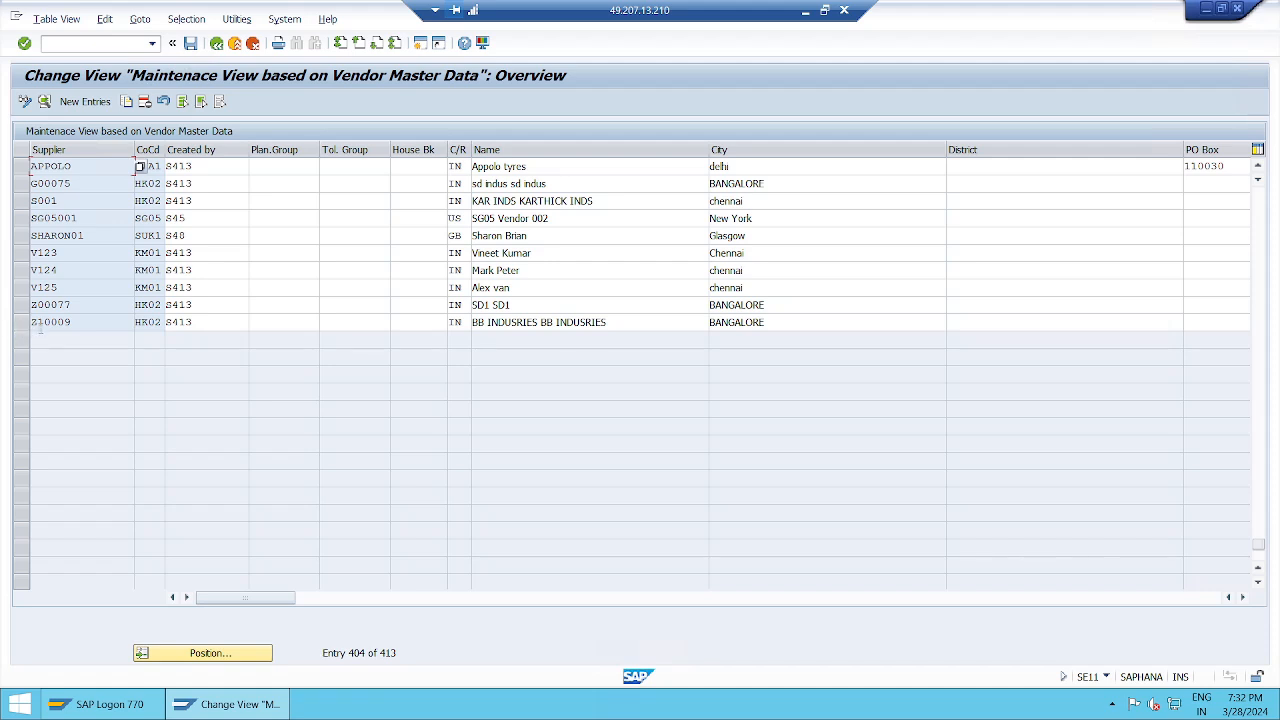
drag(90, 322, 26, 322)
click(46, 338)
click(22, 322)
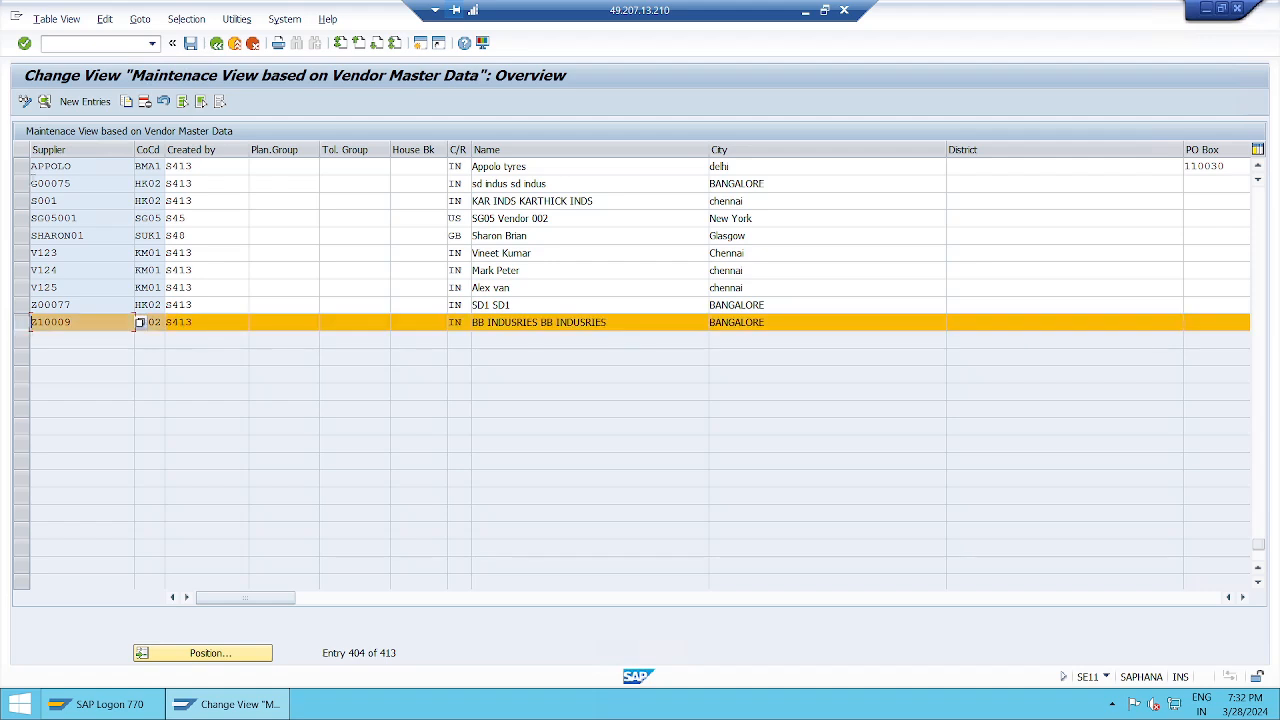
click(44, 104)
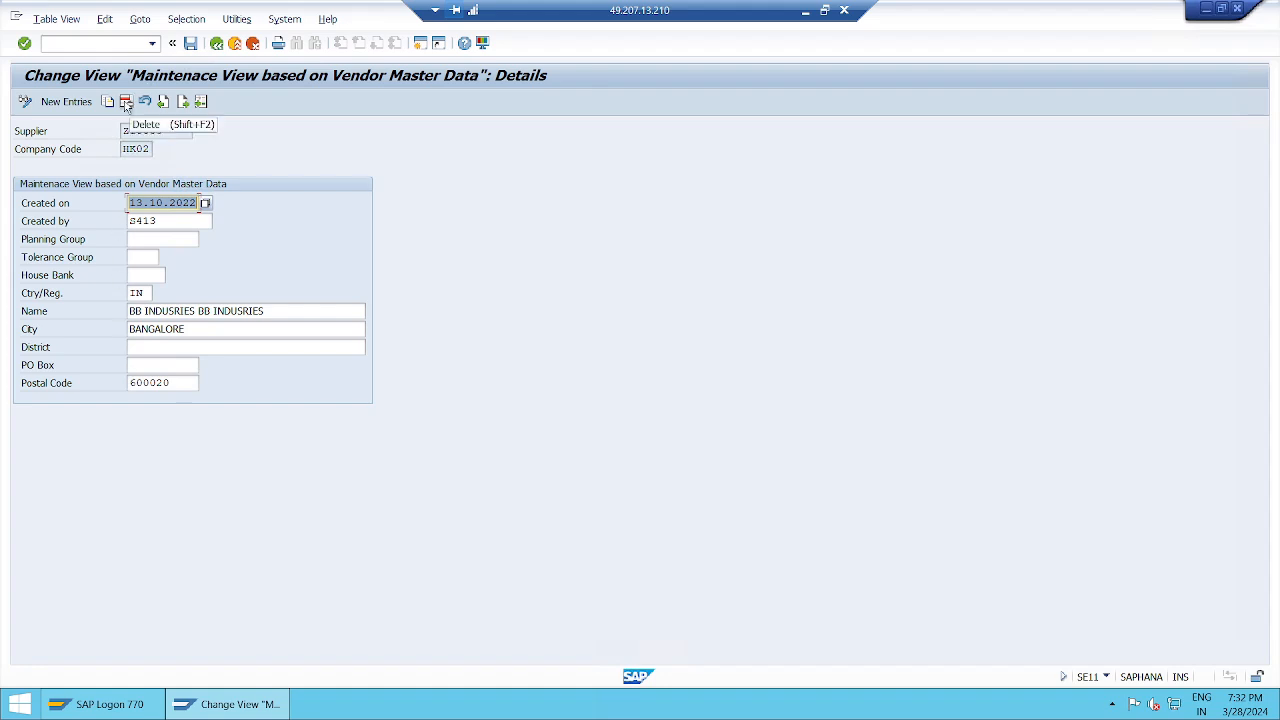
Try to change the record's name to BB INDUSRIES BB INDUSRIES1, save, and return to the overview
click(288, 311)
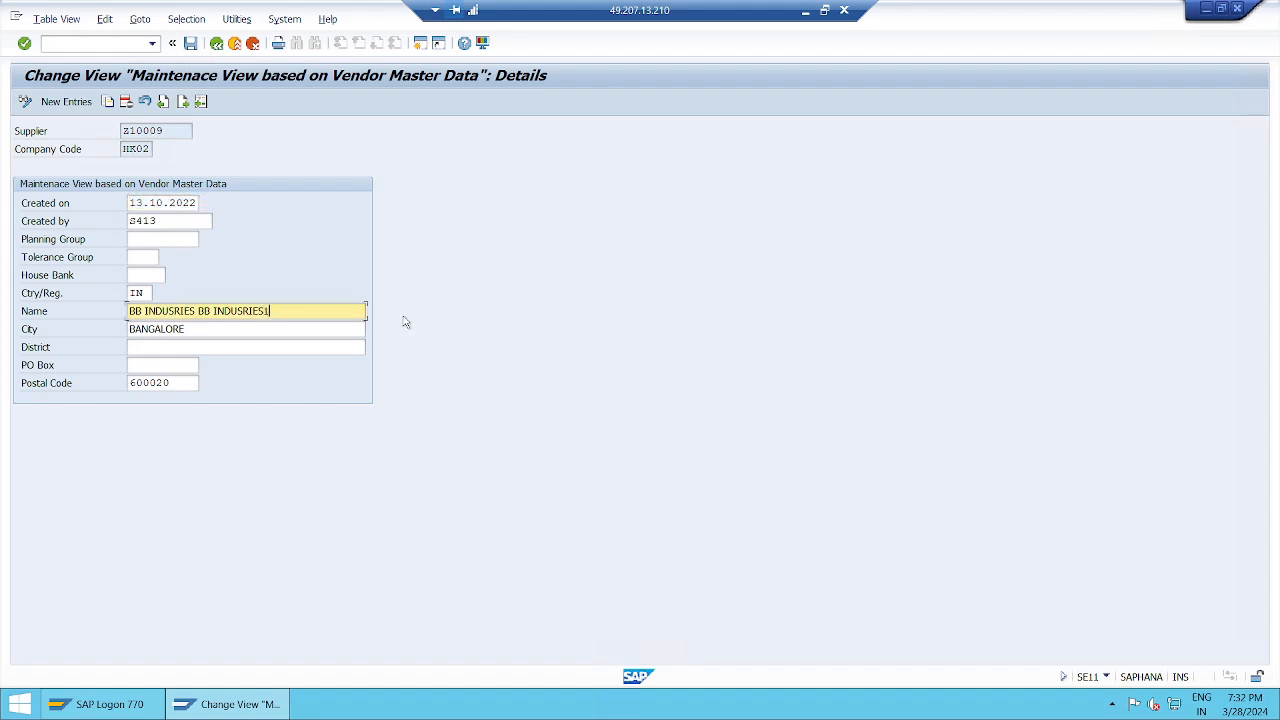
click(192, 45)
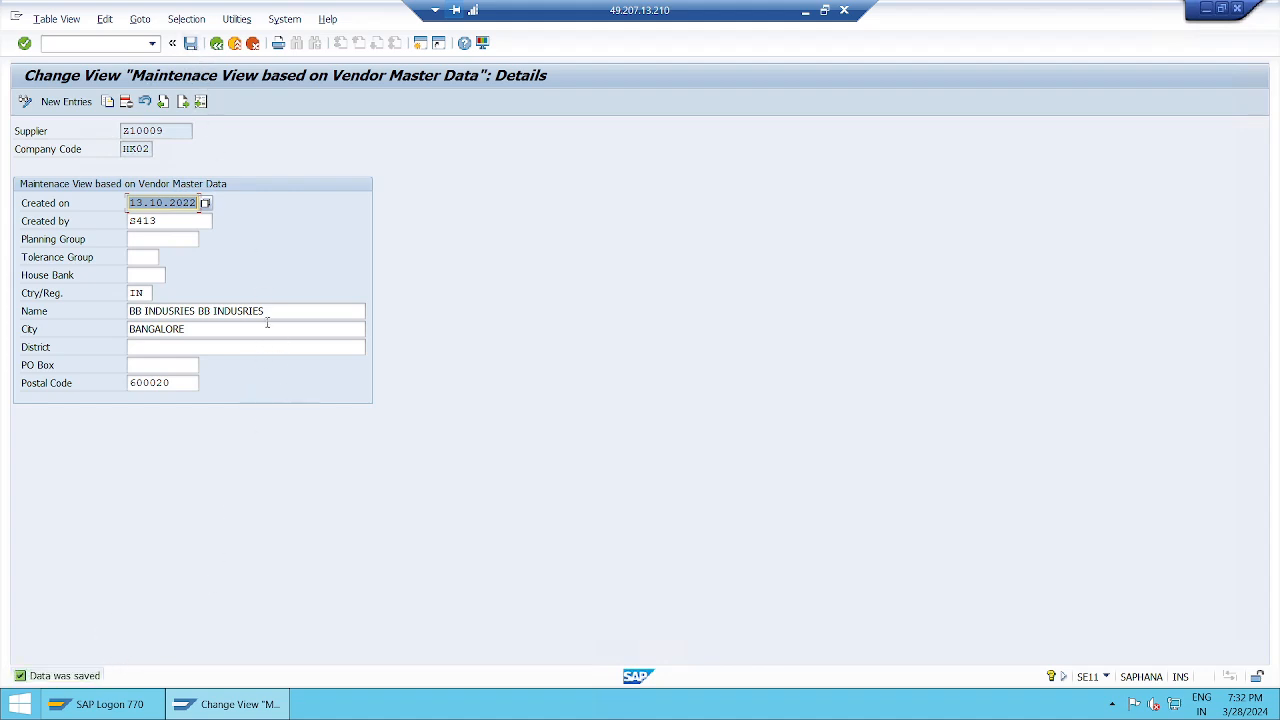
click(216, 43)
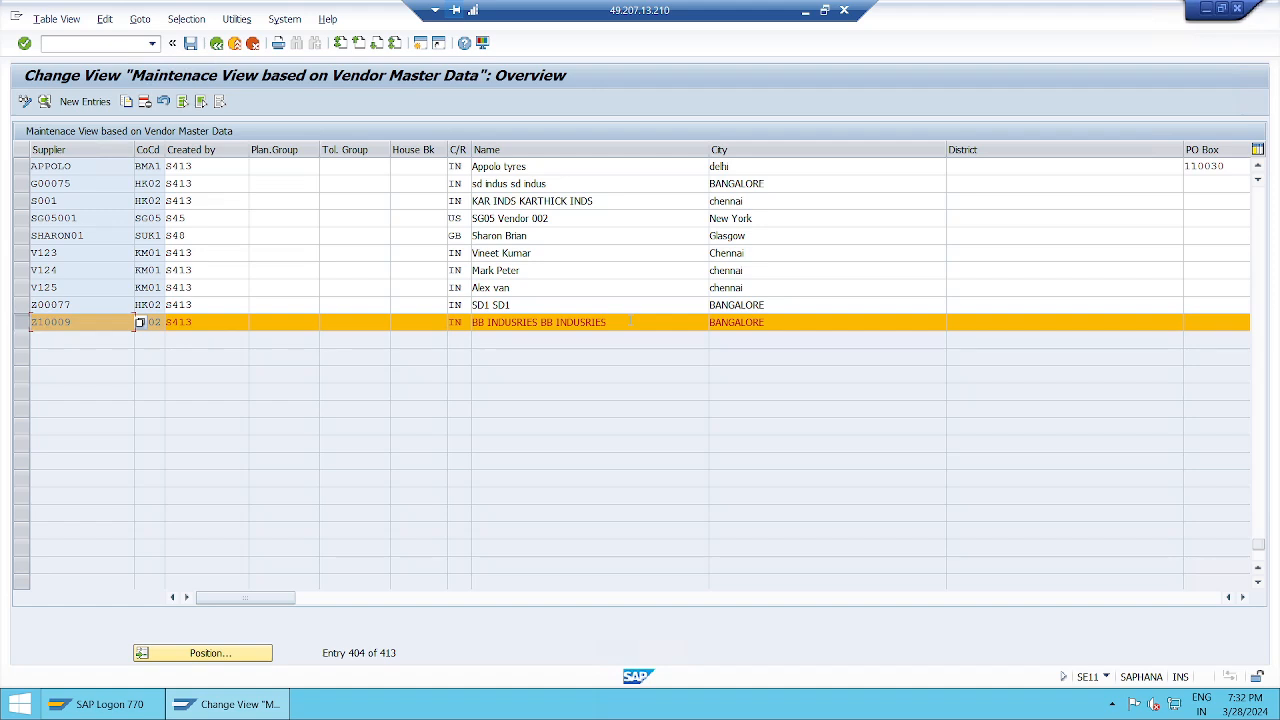
Switch the overview to display mode and back to change mode, and check the last records
click(25, 102)
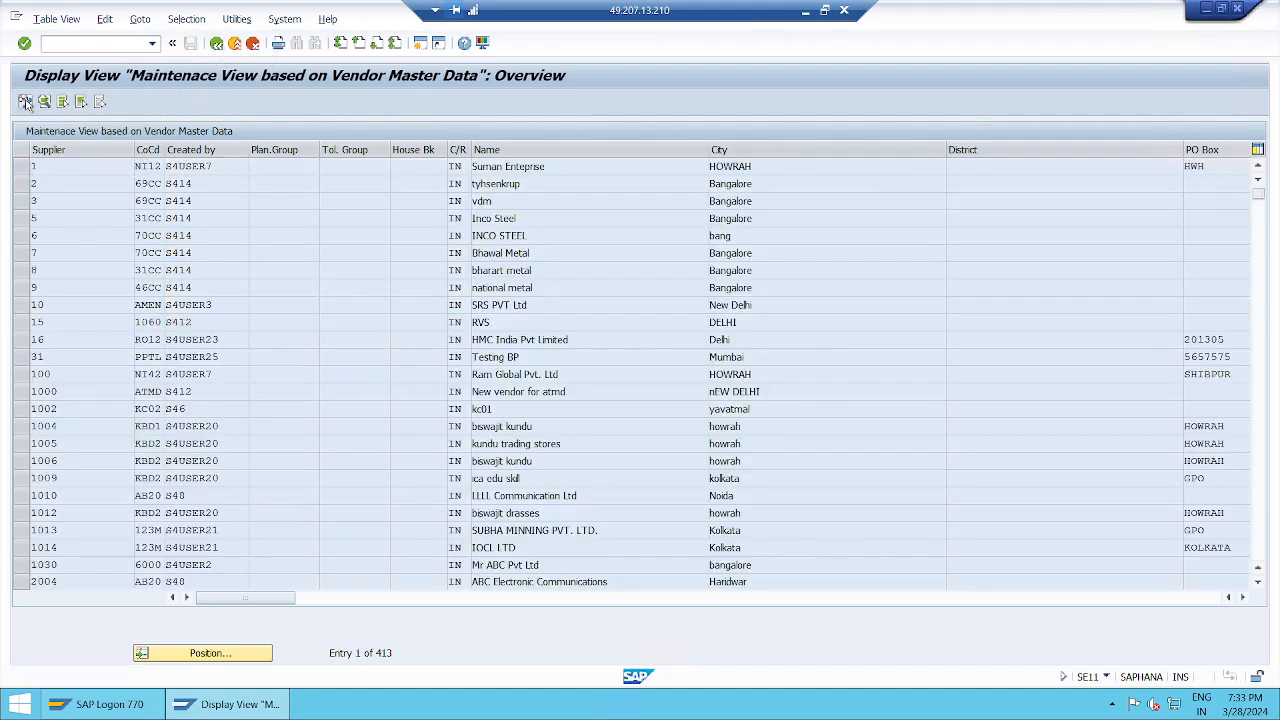
key(ctrl+F1)
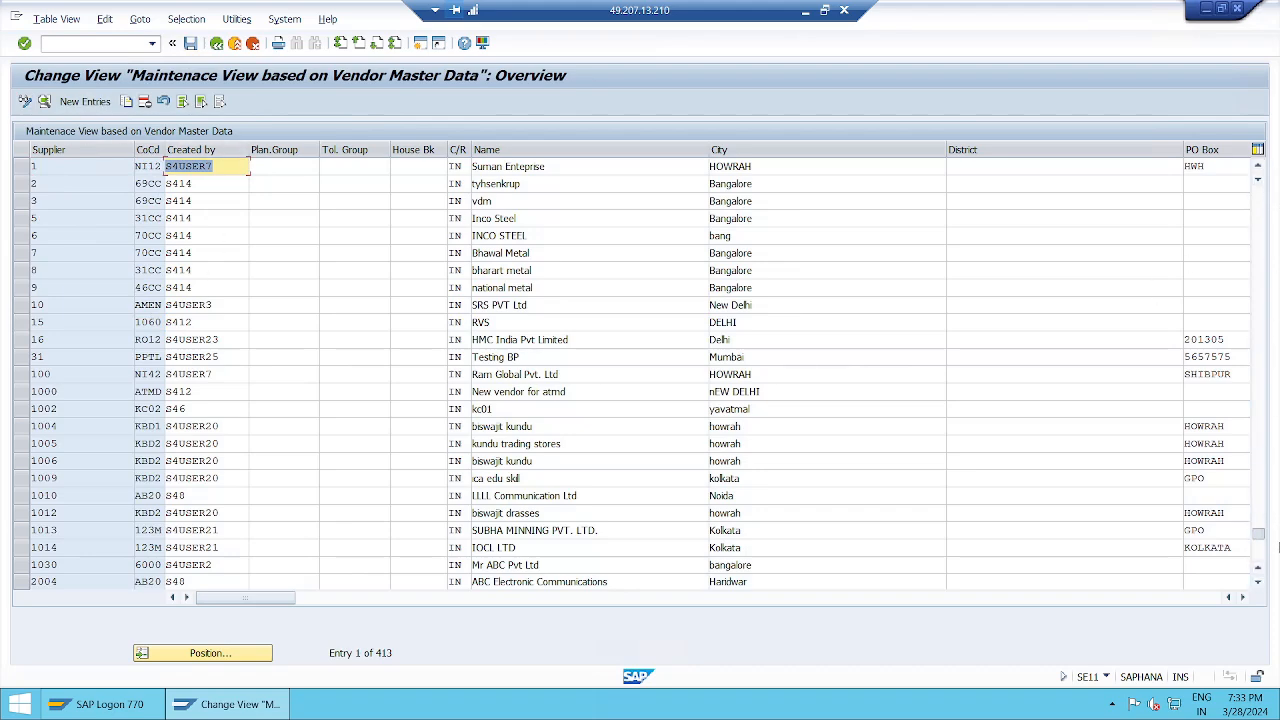
key(ctrl+Page_Down)
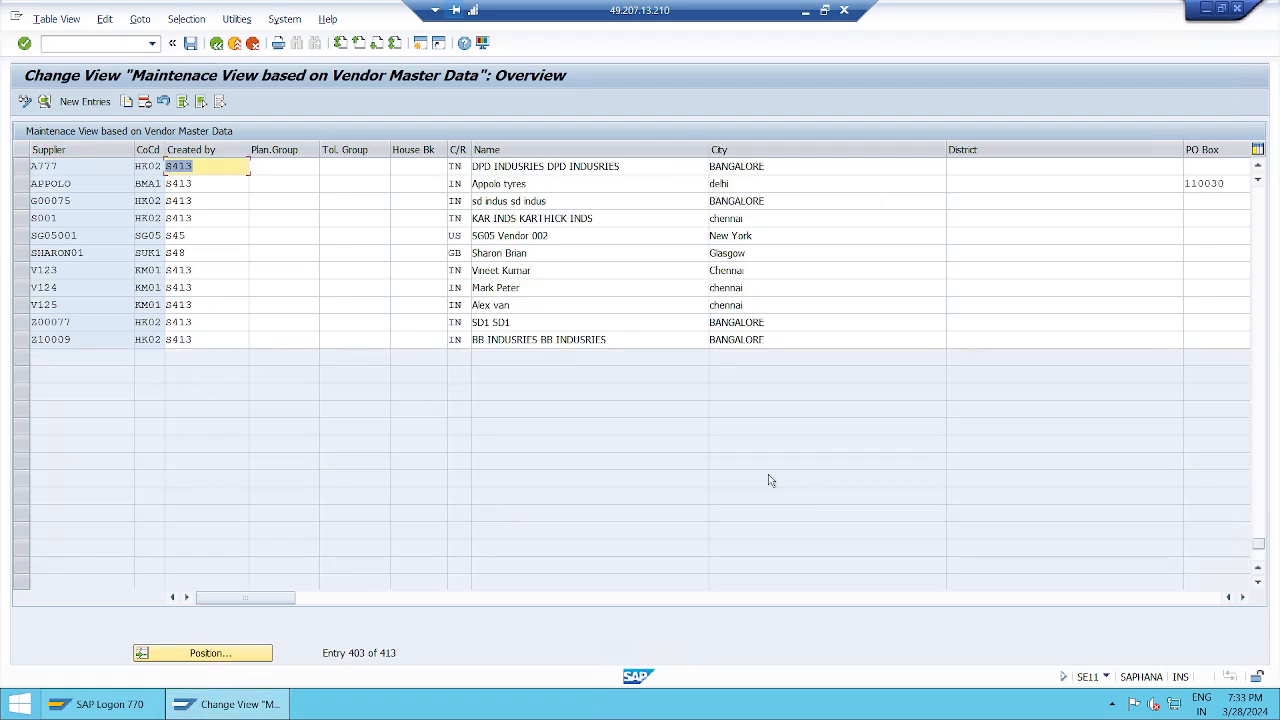
Start a copy of the supplier Z10009 record, trying Z10010 and settling on Z10007 as the target supplier
click(22, 342)
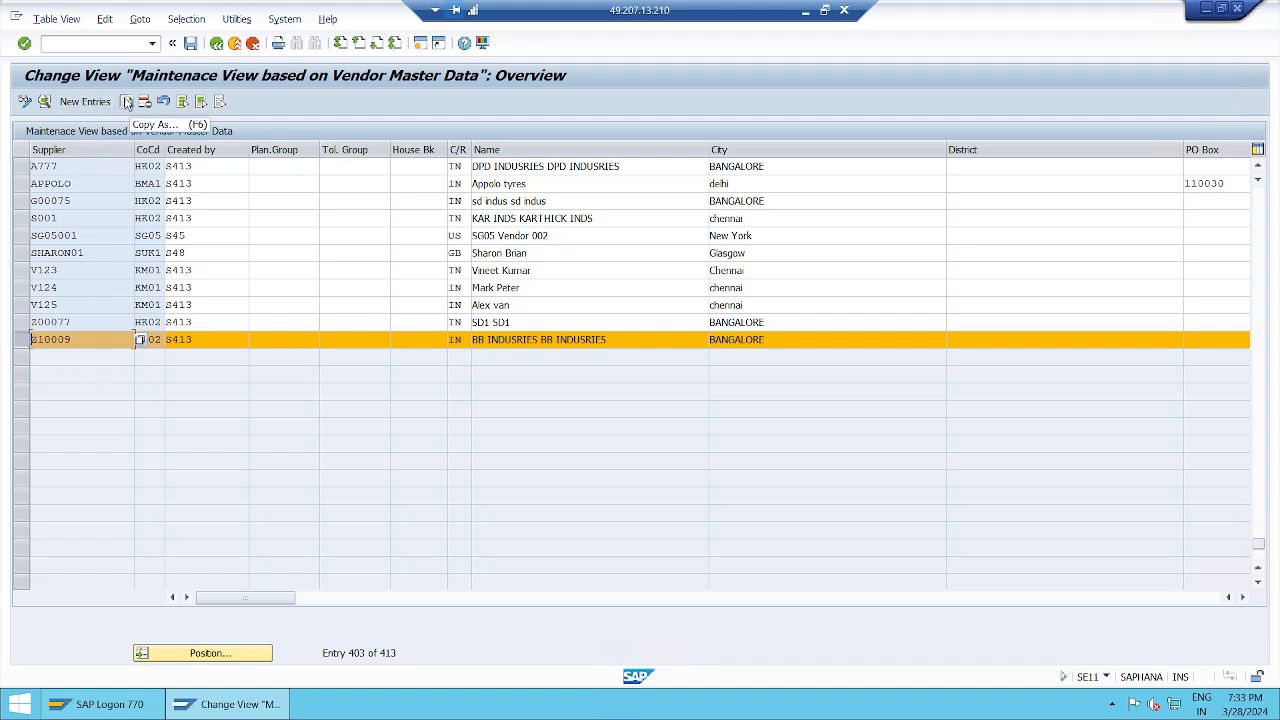
click(127, 101)
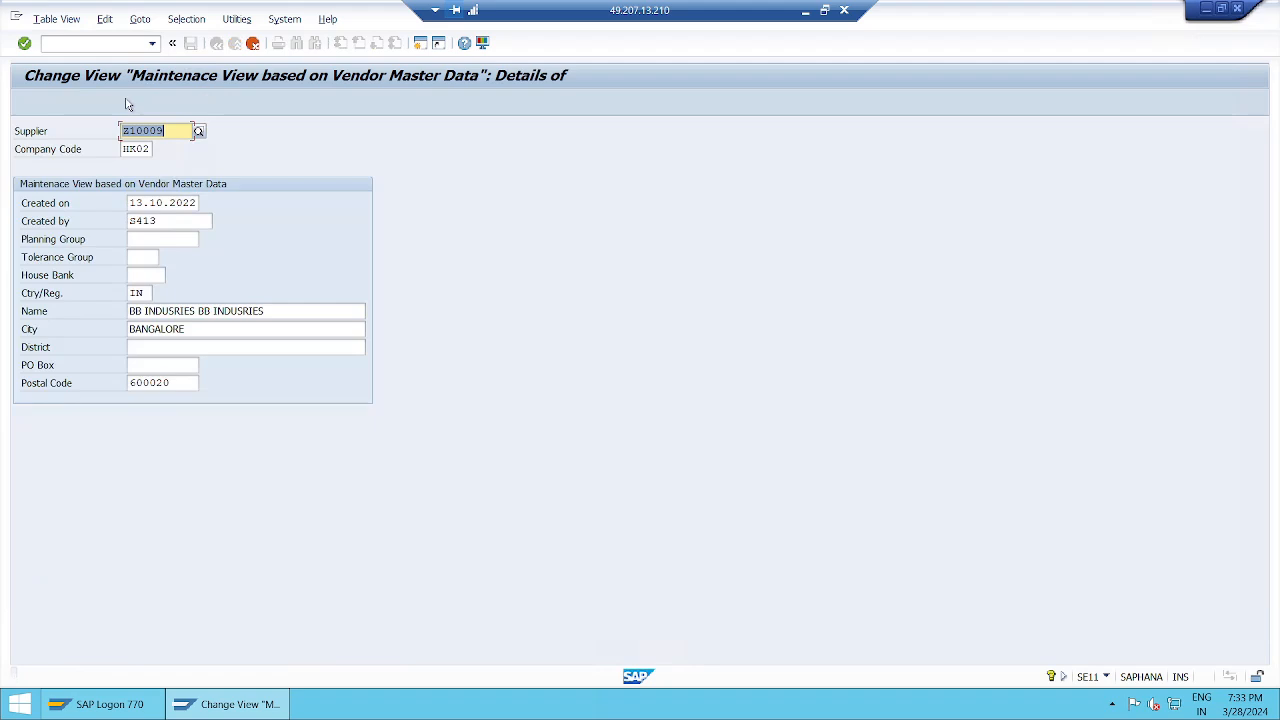
click(180, 130)
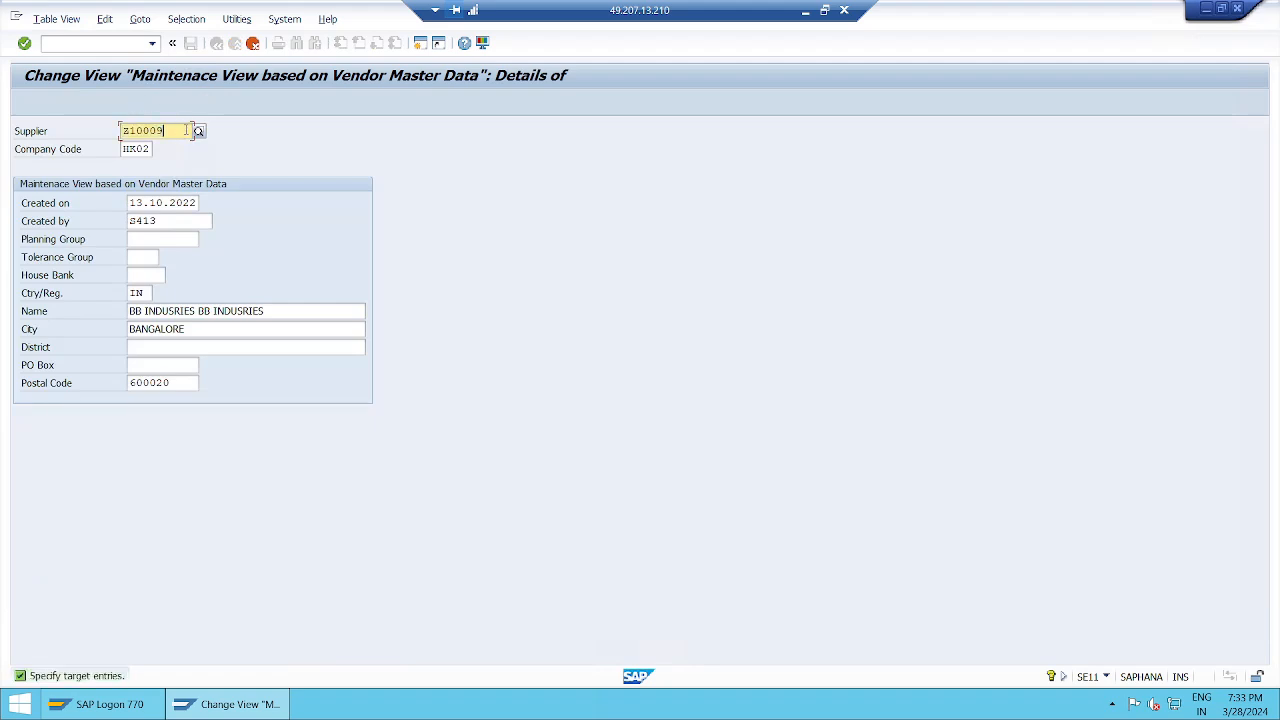
key(BackSpace)
key(BackSpace)
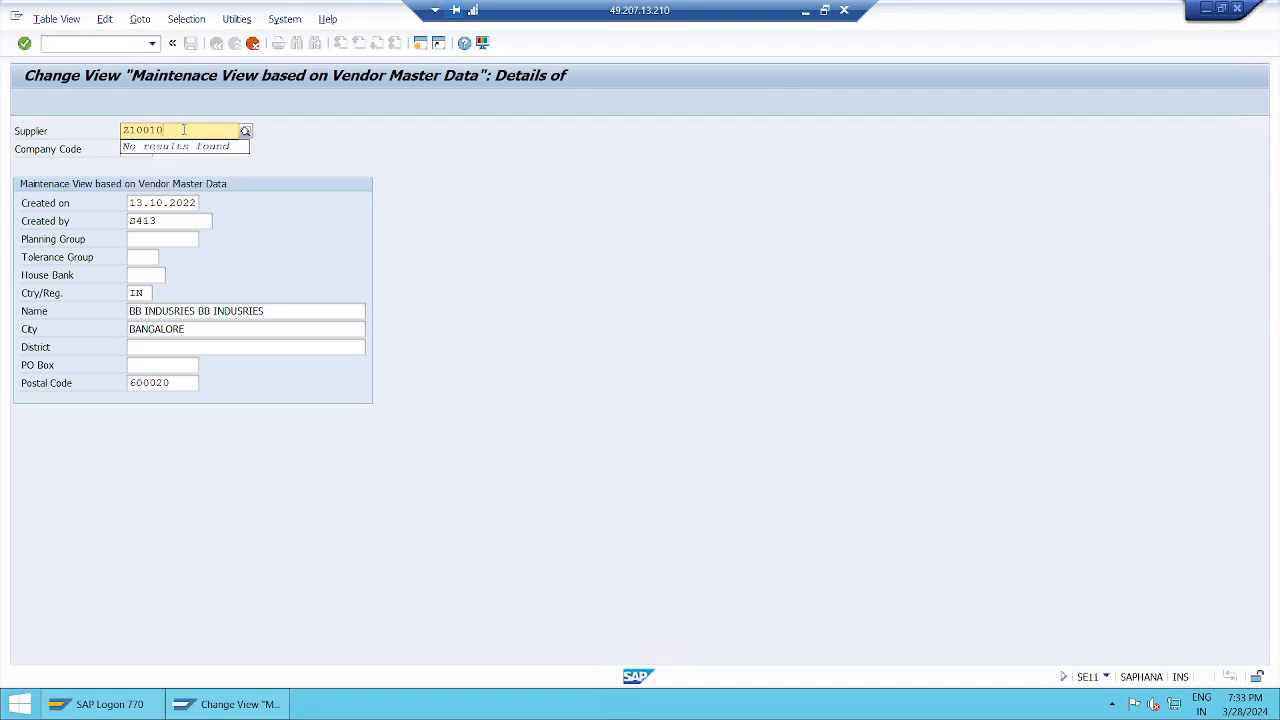
click(306, 150)
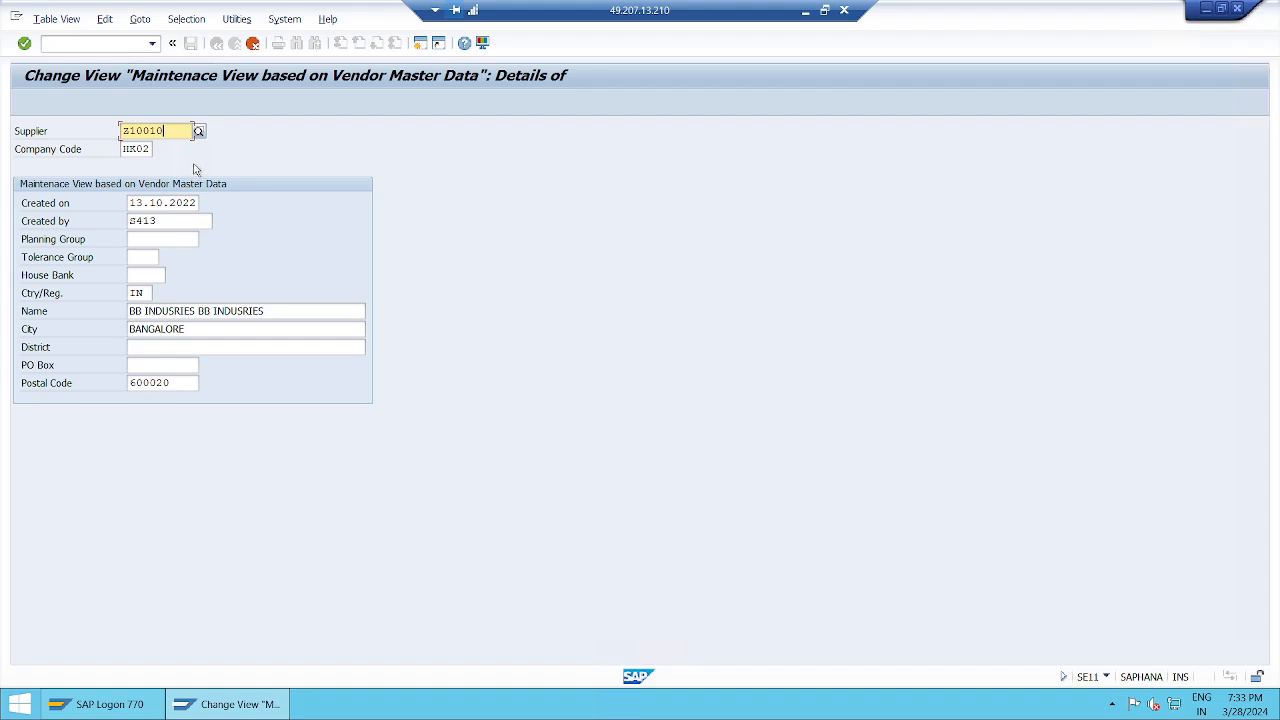
key(BackSpace)
key(BackSpace)
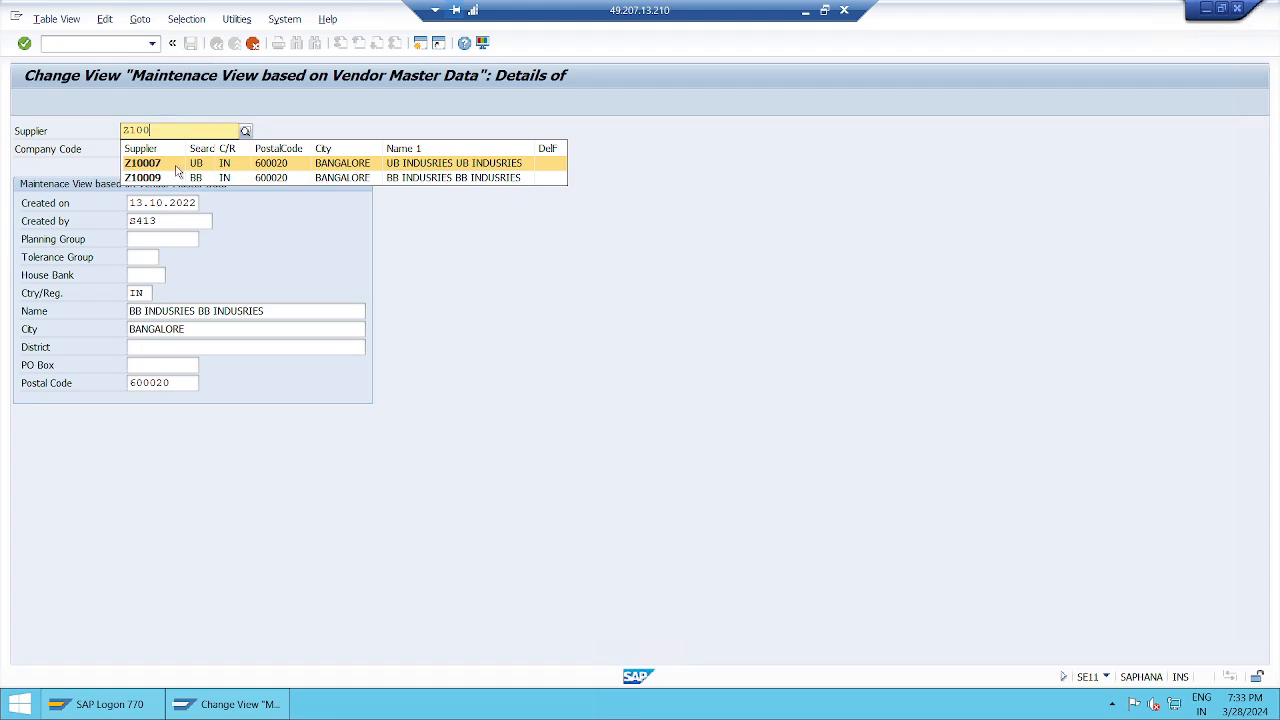
click(177, 171)
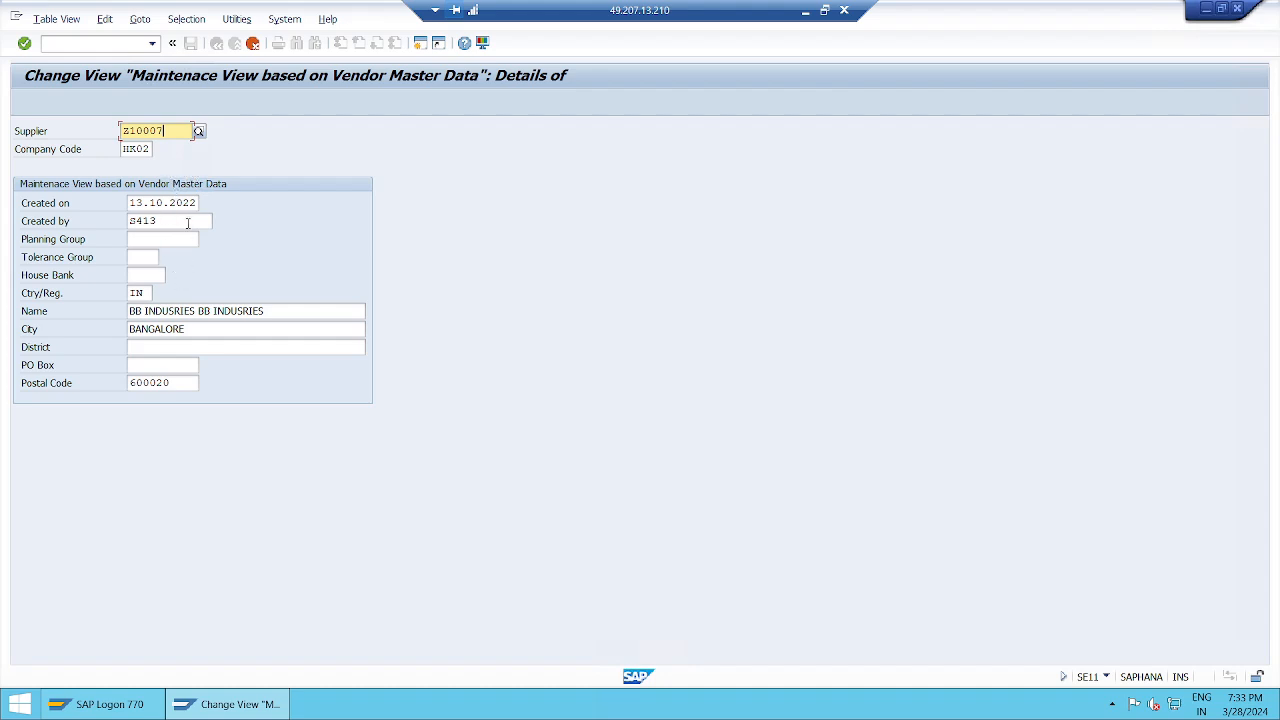
Enter the name BB INDUSRIES BB INDUSRIES1 for the copy, choose company code 0001 from the value list, and complete the copy
click(283, 311)
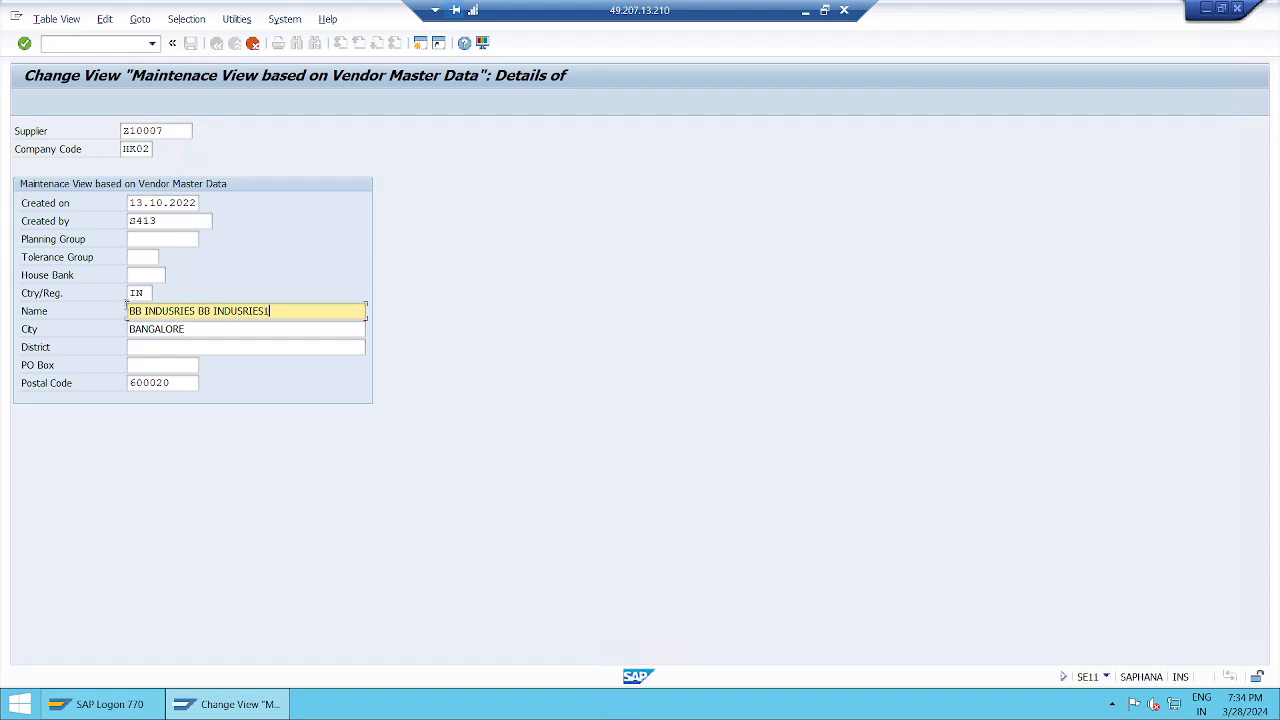
key(Return)
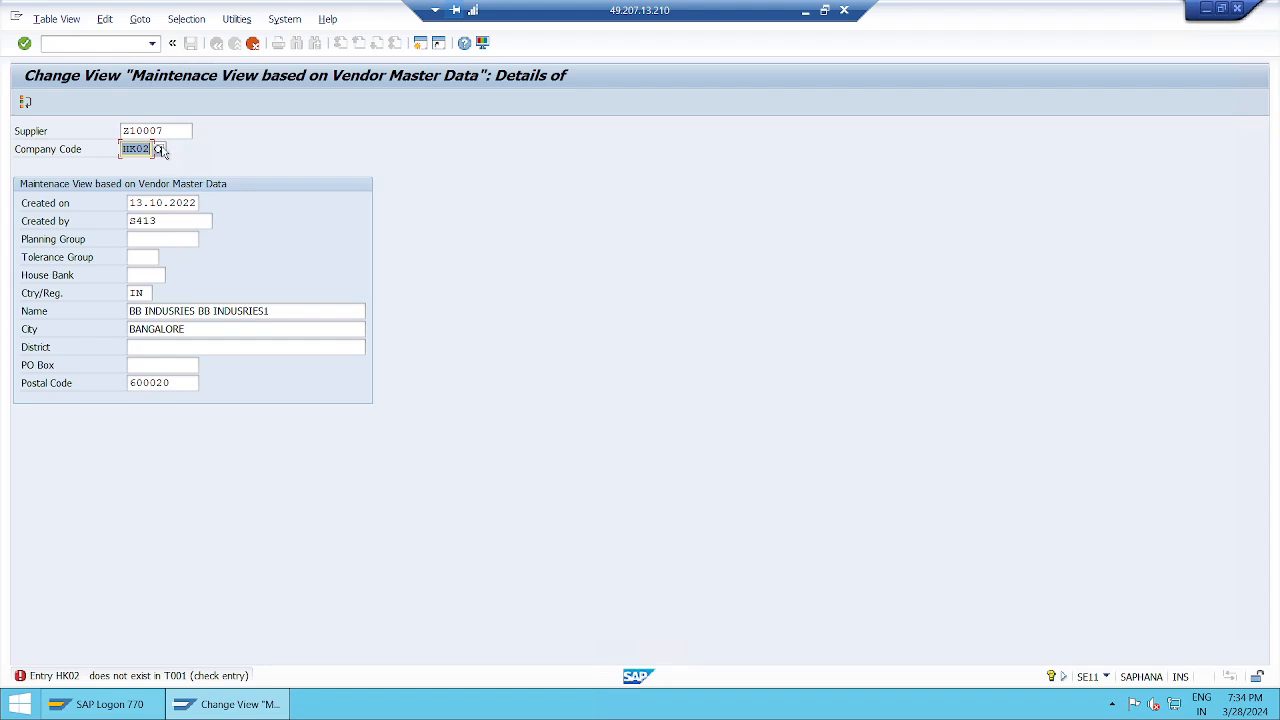
click(159, 150)
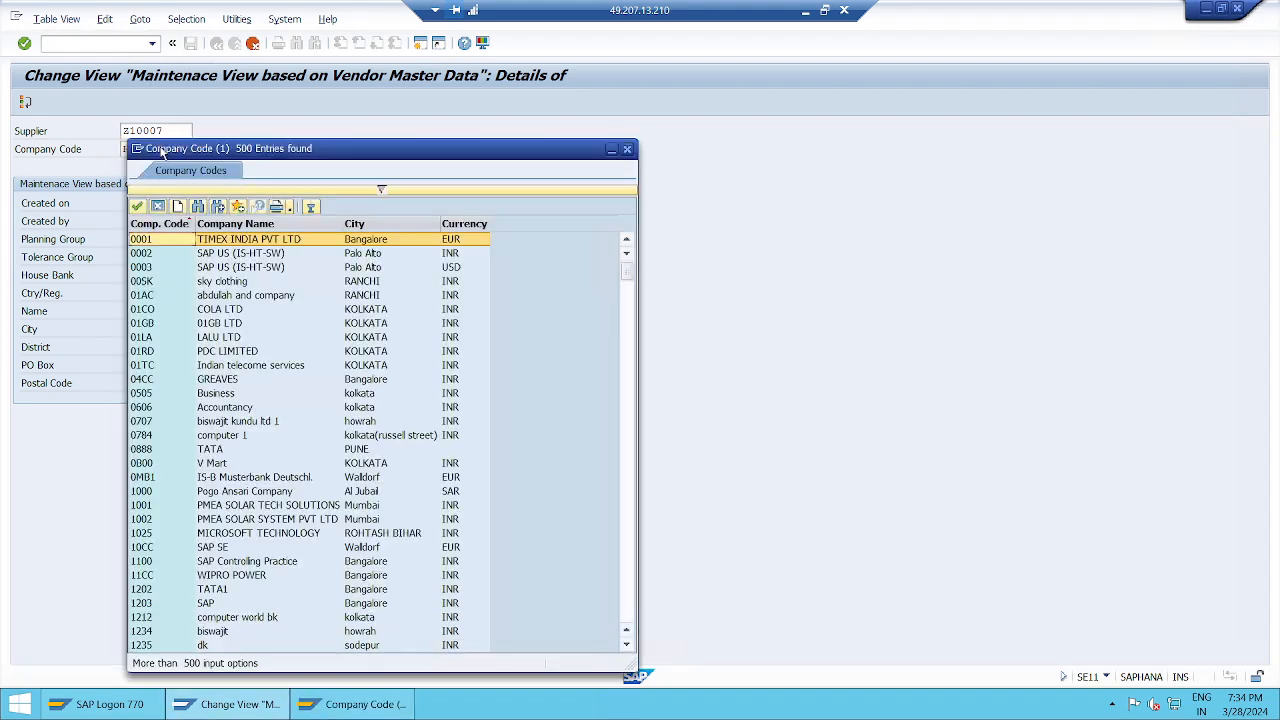
double_click(154, 239)
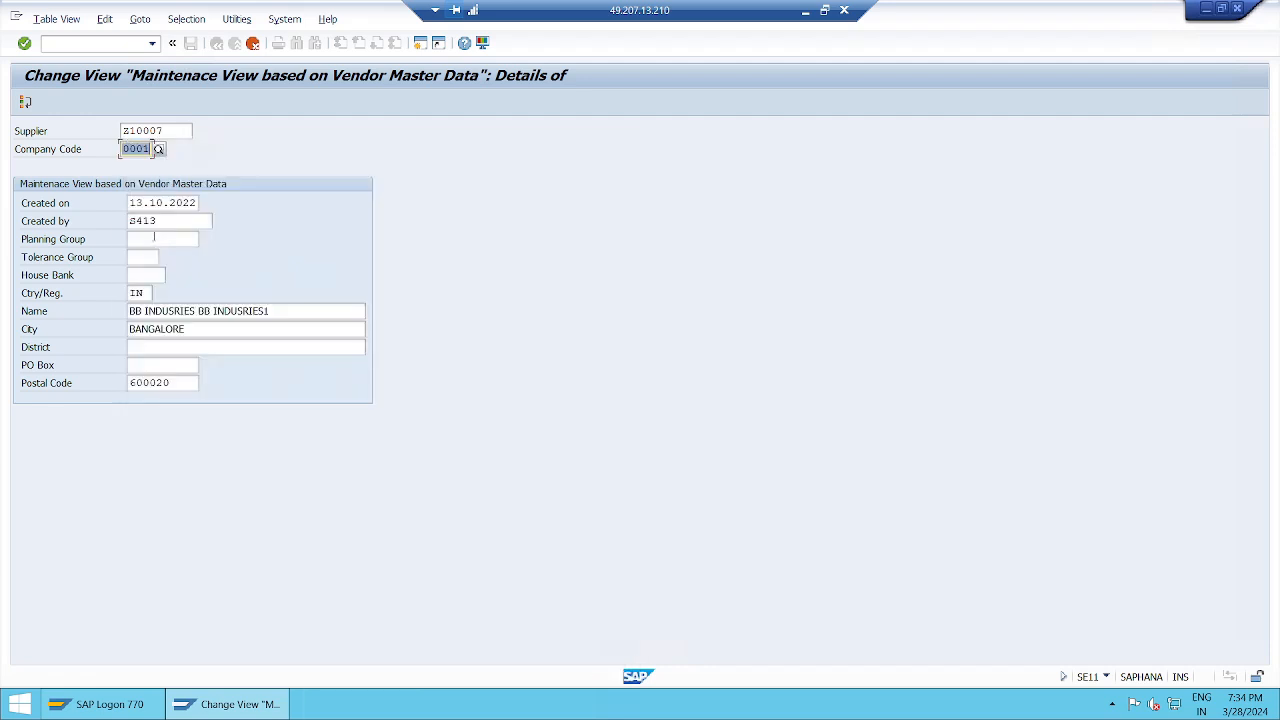
key(Return)
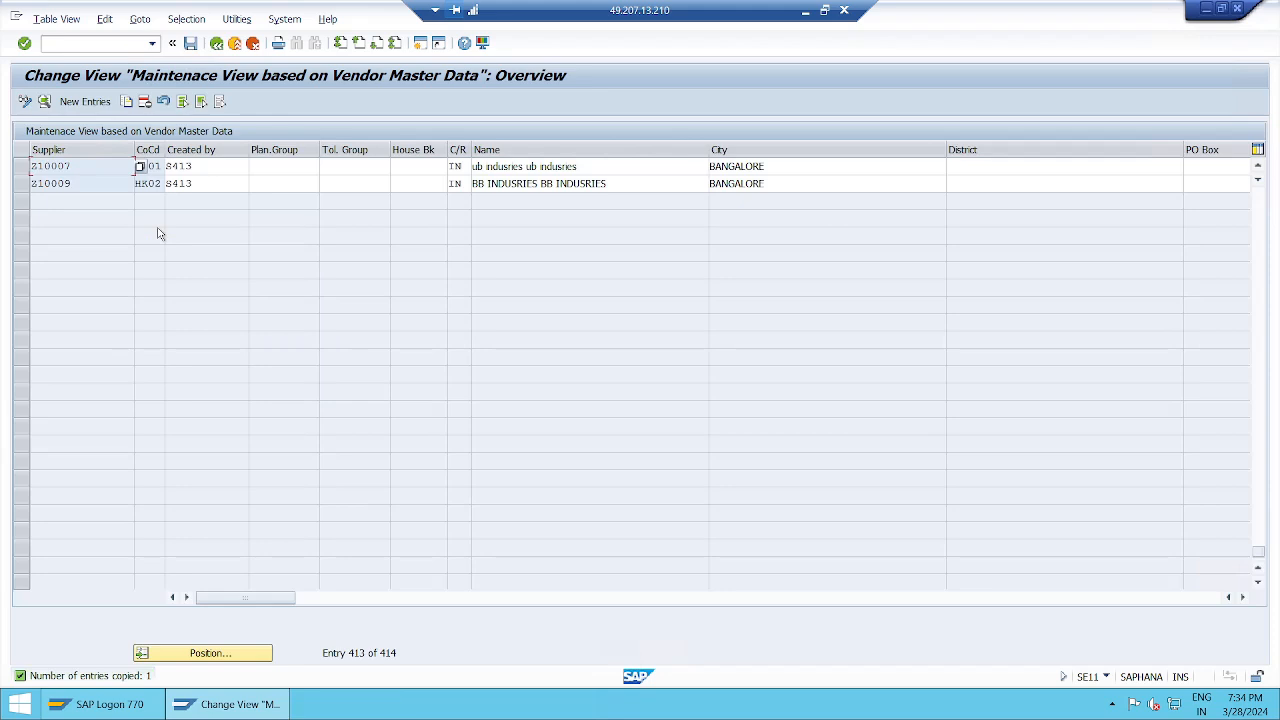
Delete the supplier Z10009 record with company code HK02 from the overview and save the changes
scroll(245, 460, up, 2)
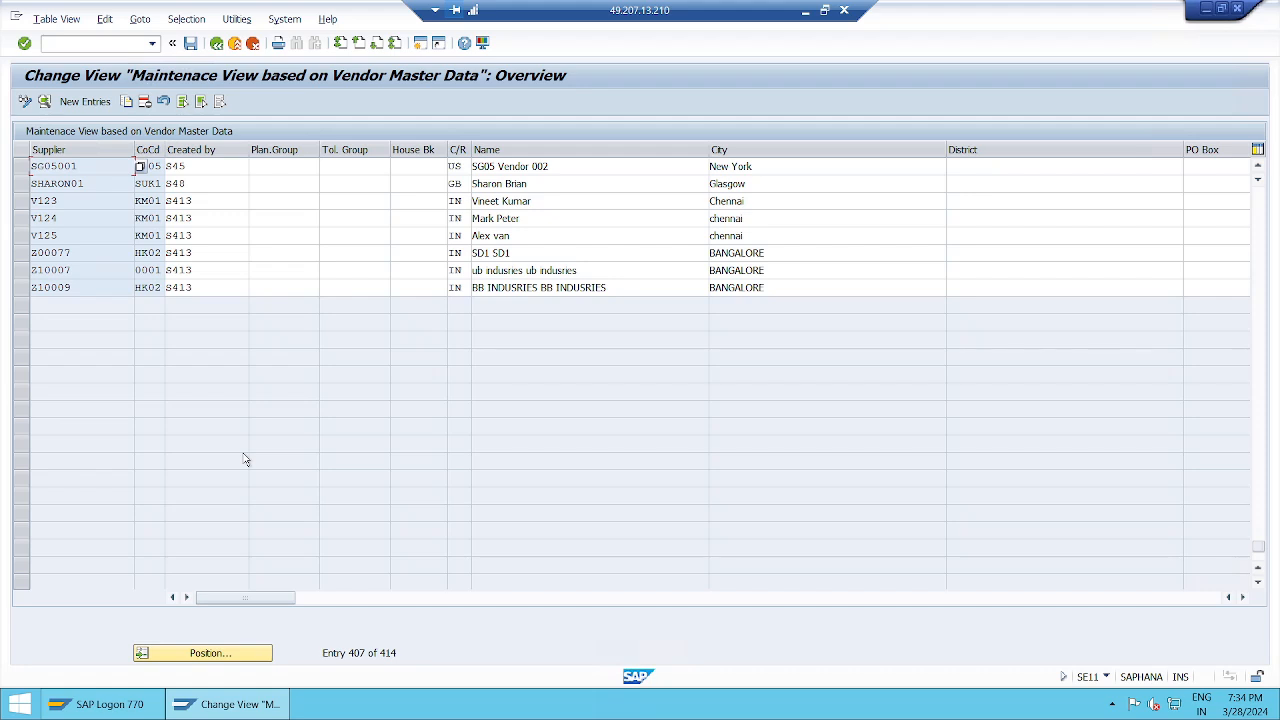
scroll(245, 460, up, 4)
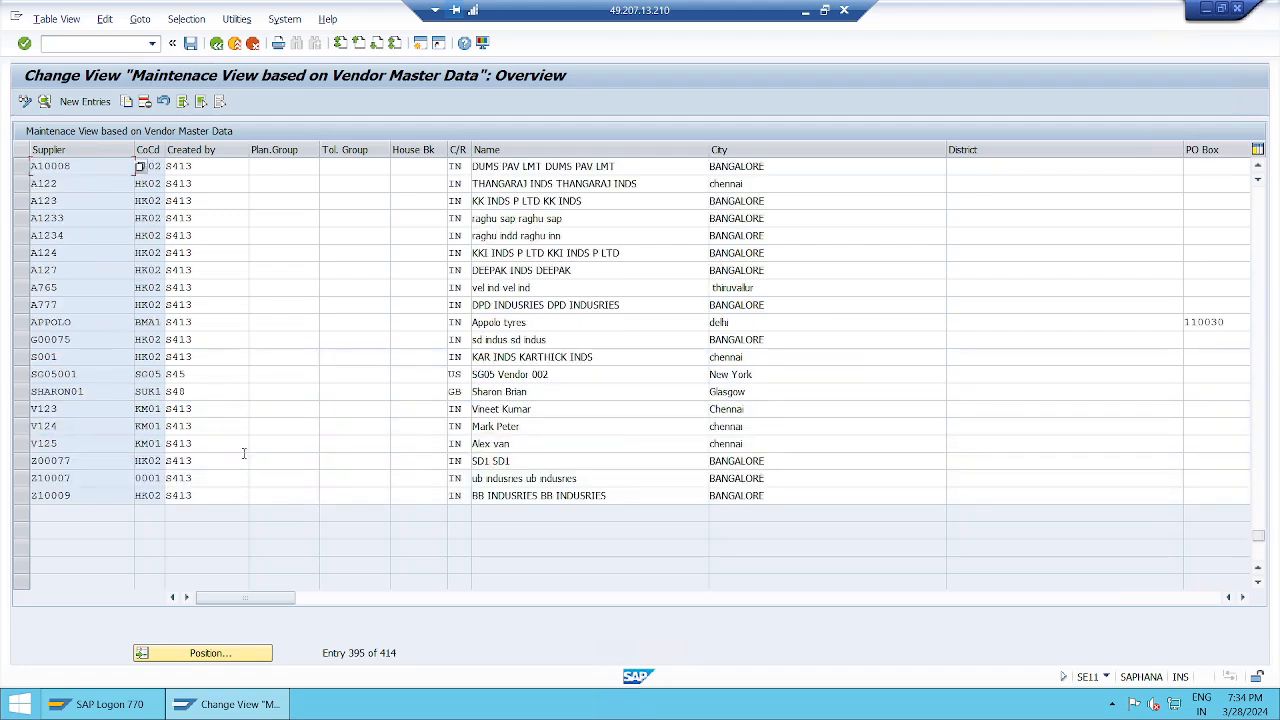
click(21, 496)
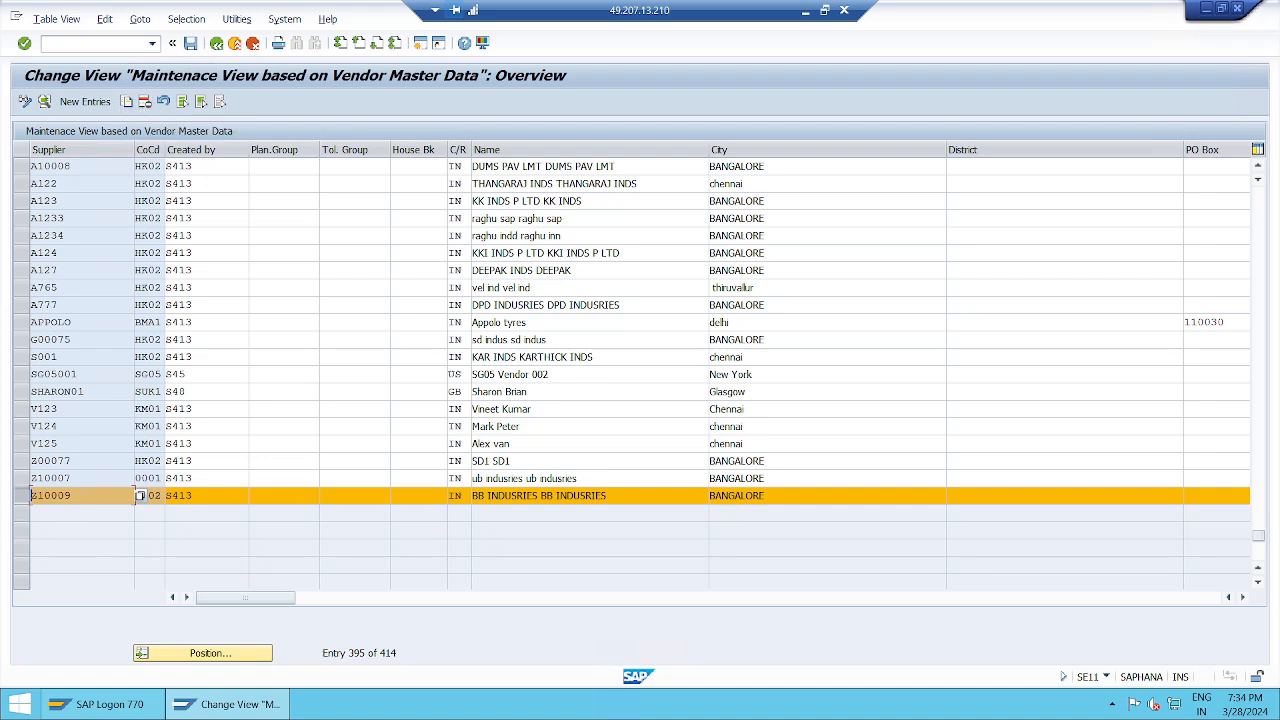
click(145, 102)
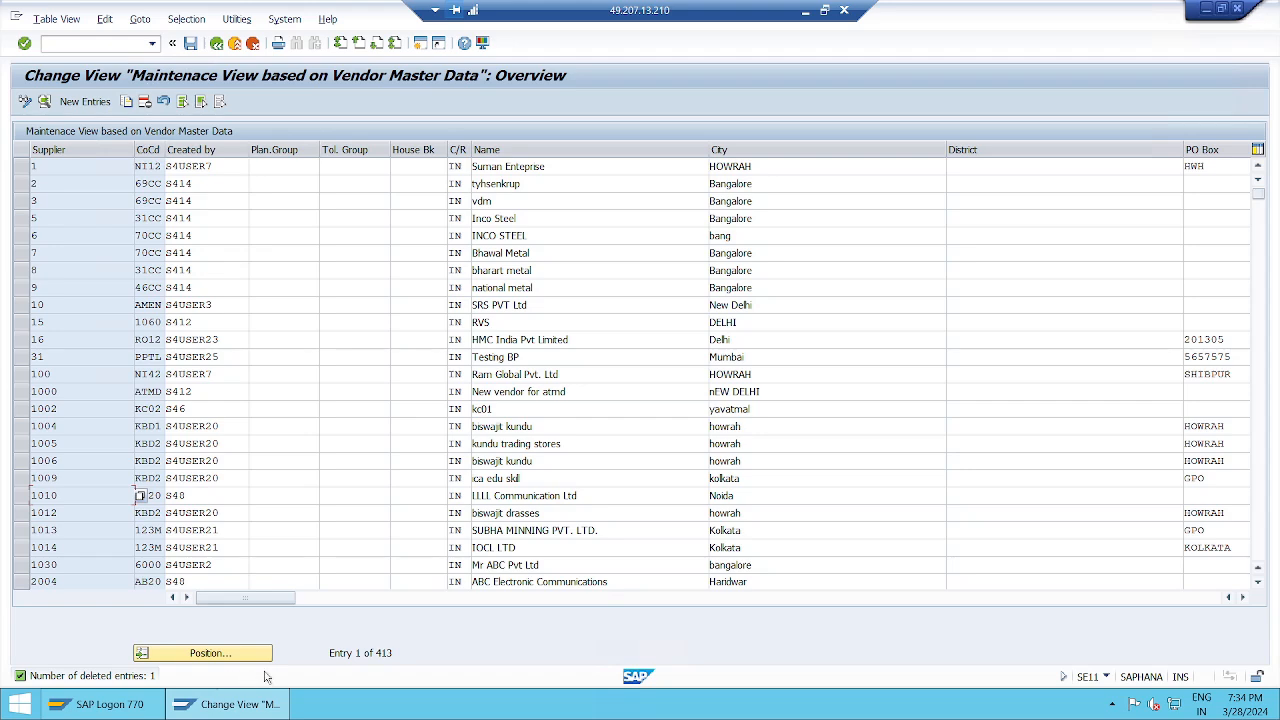
click(190, 43)
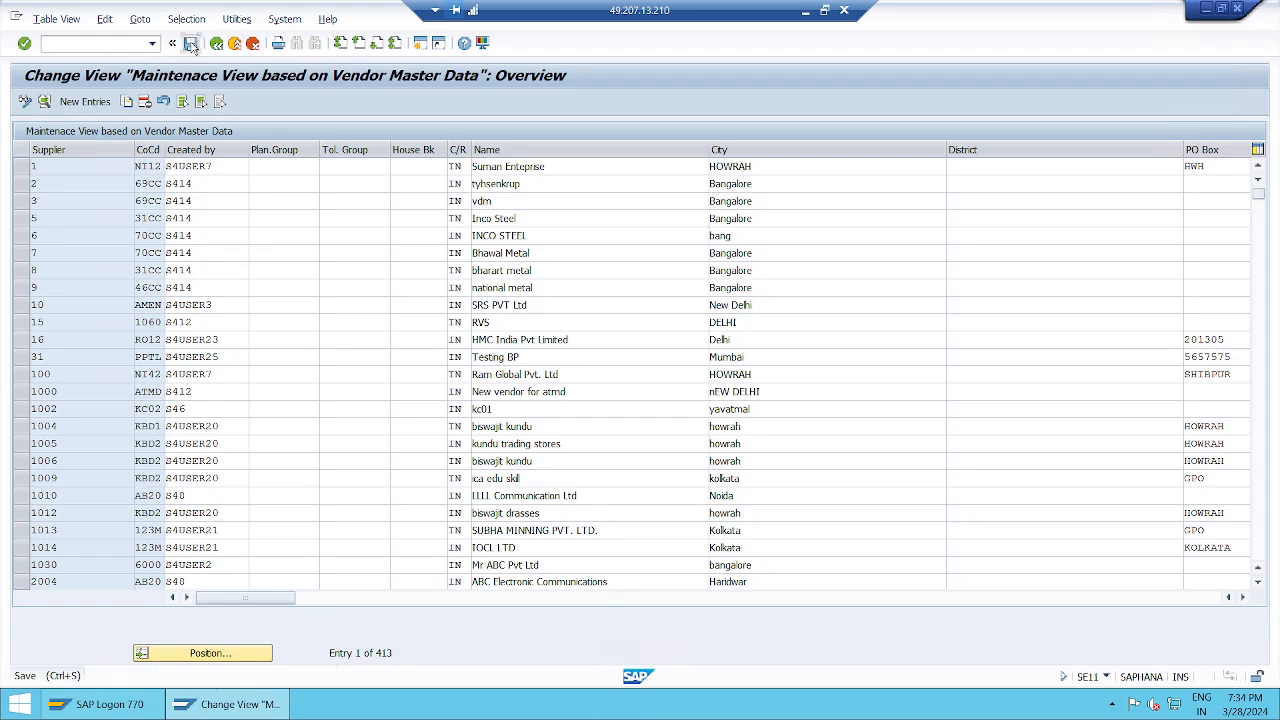
click(311, 278)
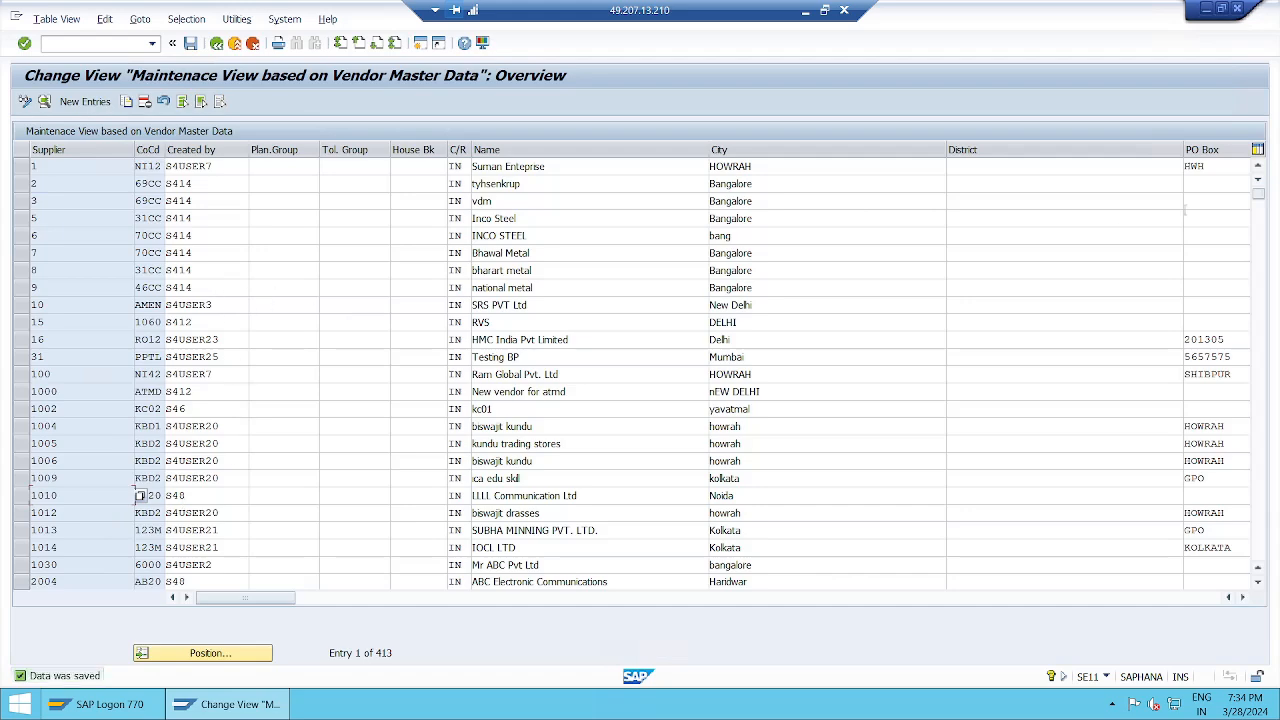
Start a copy of the last record, supplier Z10007, and pick Z10009 as the target supplier
drag(1258, 194, 1276, 617)
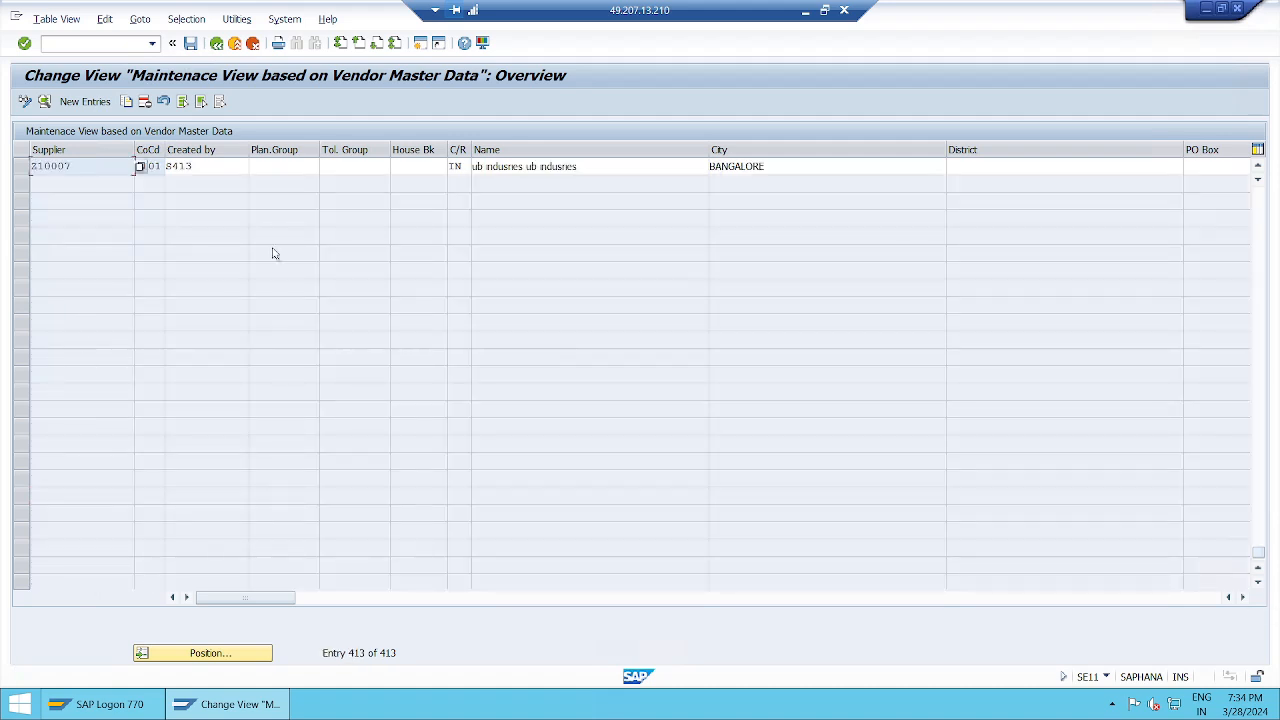
scroll(274, 250, up, 2)
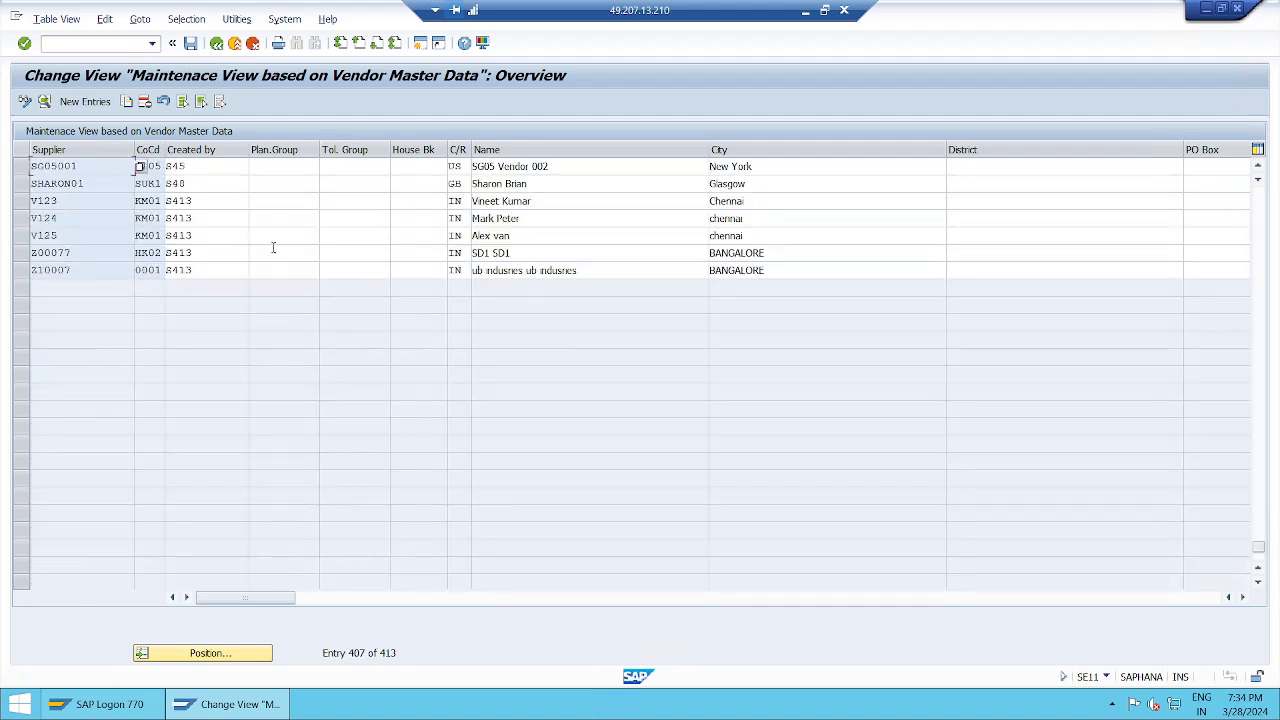
click(20, 270)
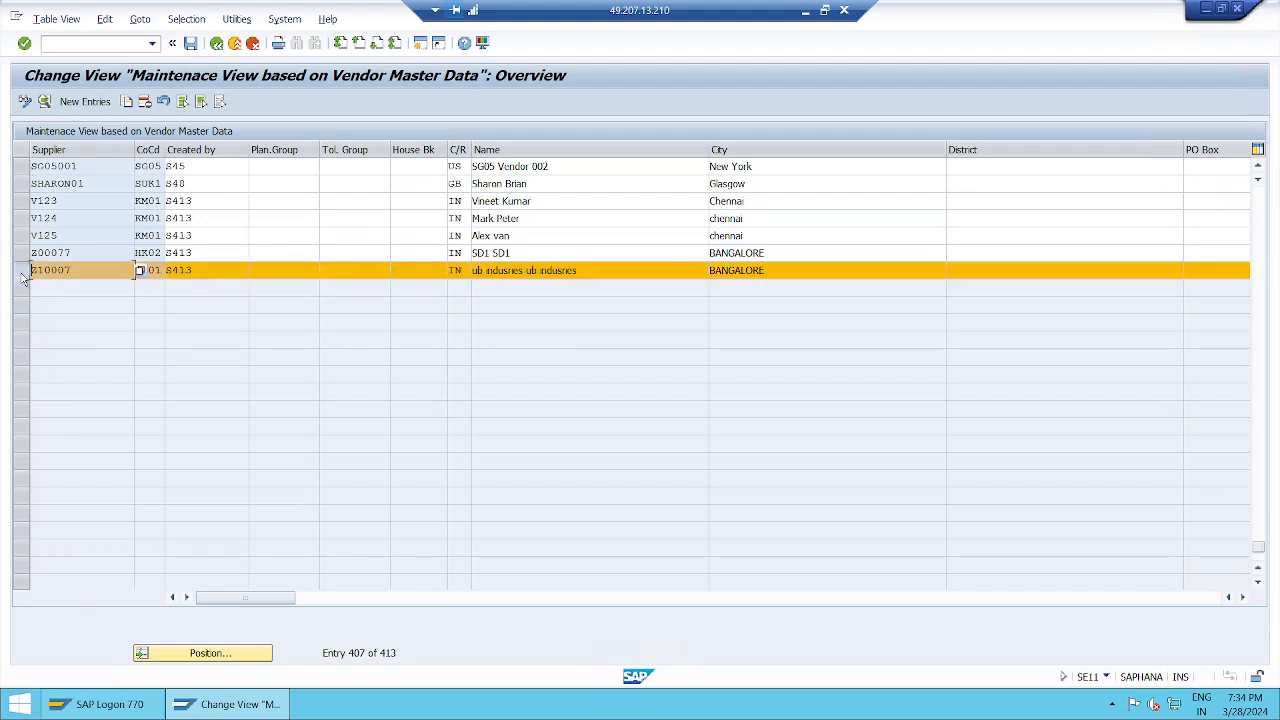
click(127, 103)
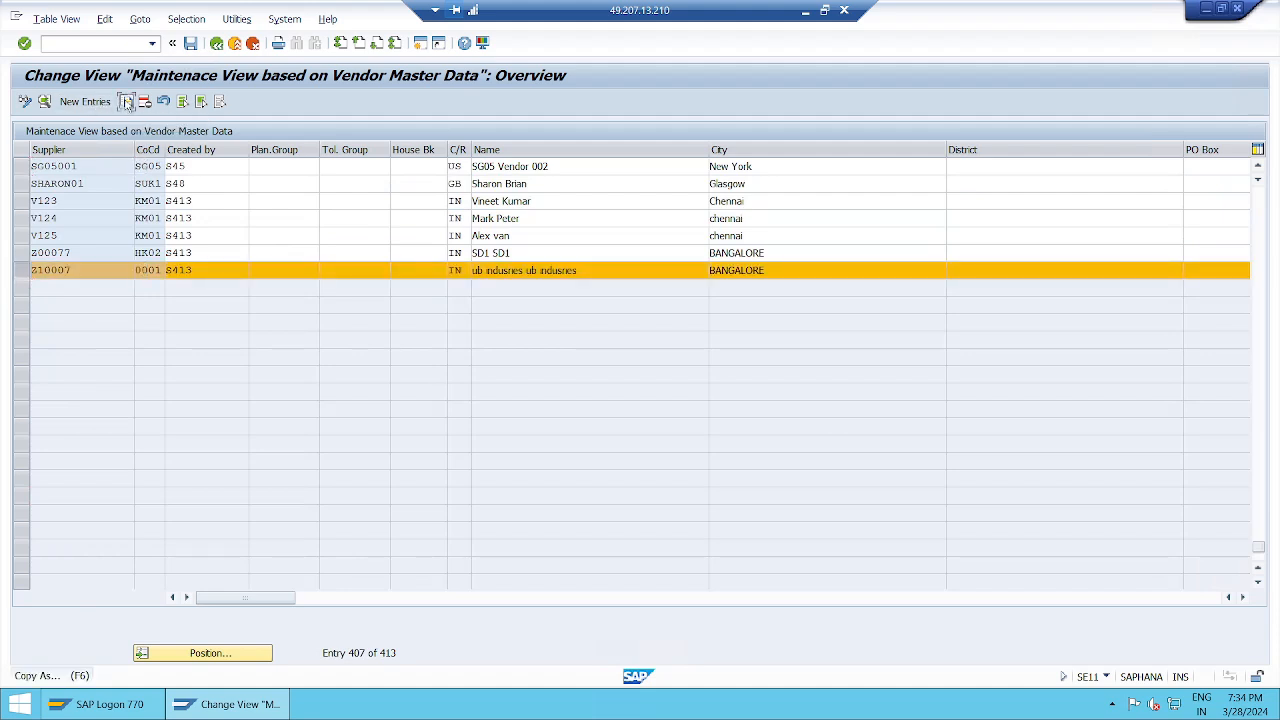
click(170, 131)
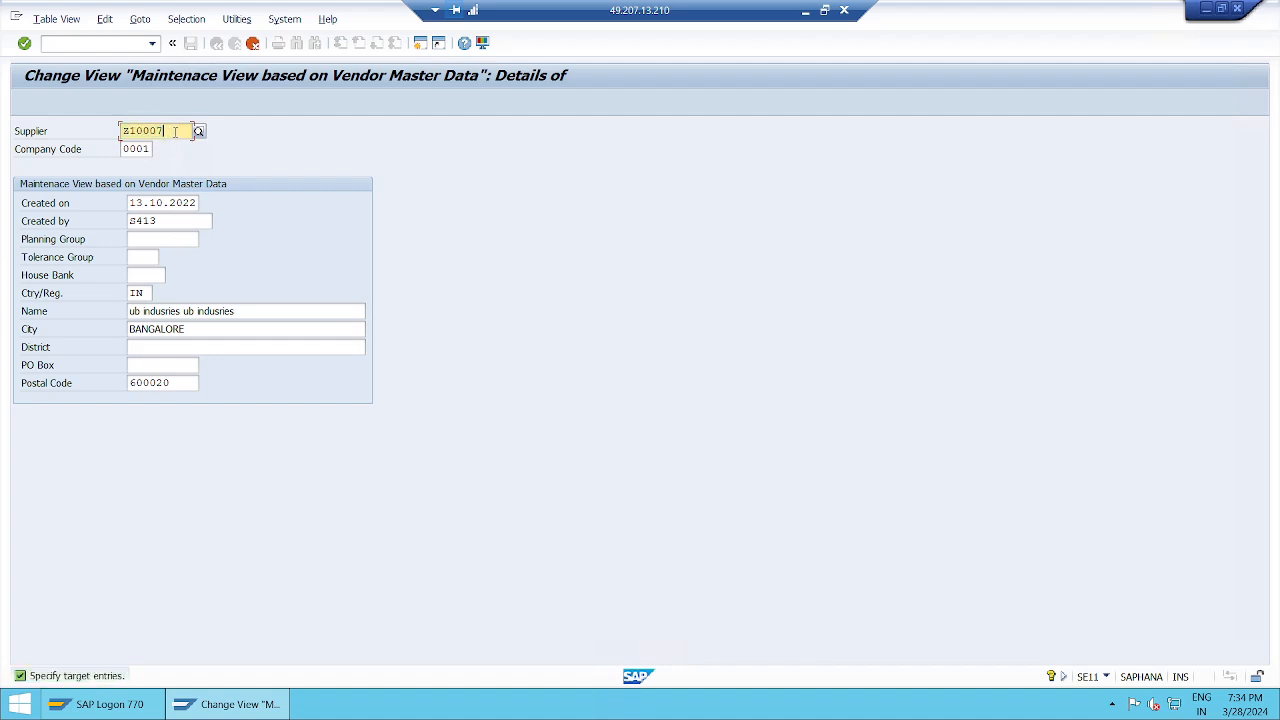
key(BackSpace)
key(BackSpace)
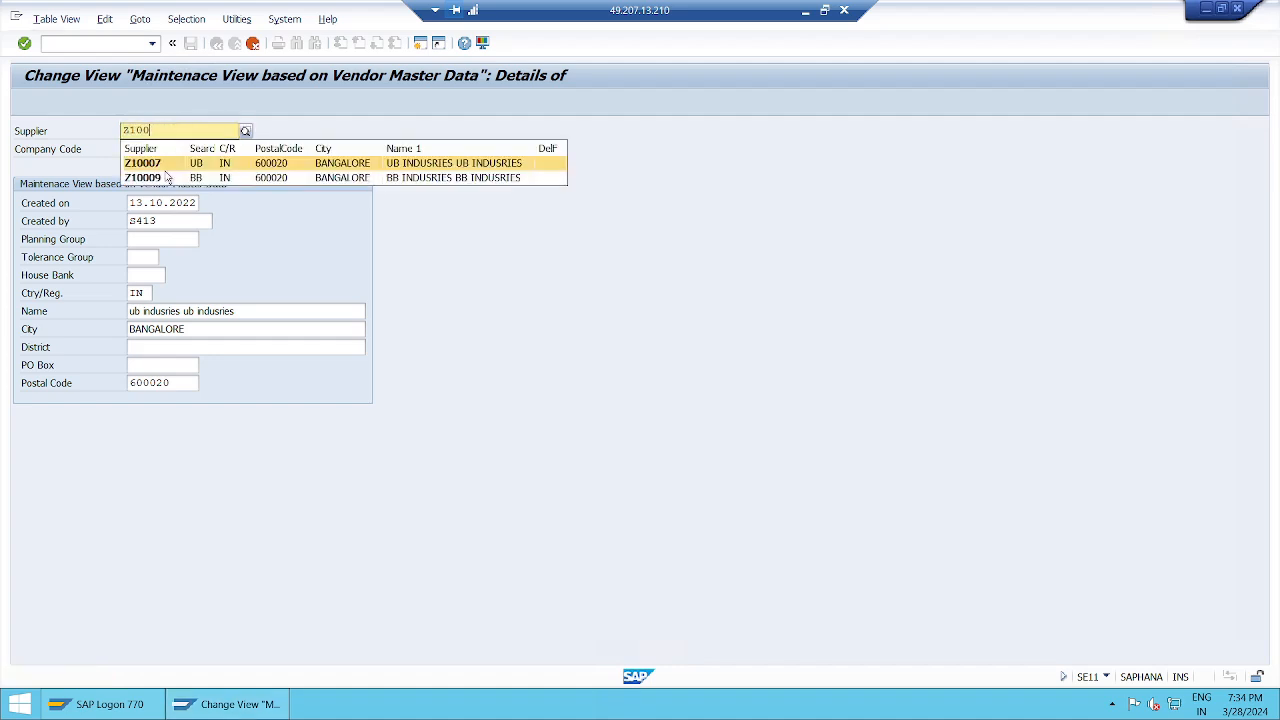
click(164, 178)
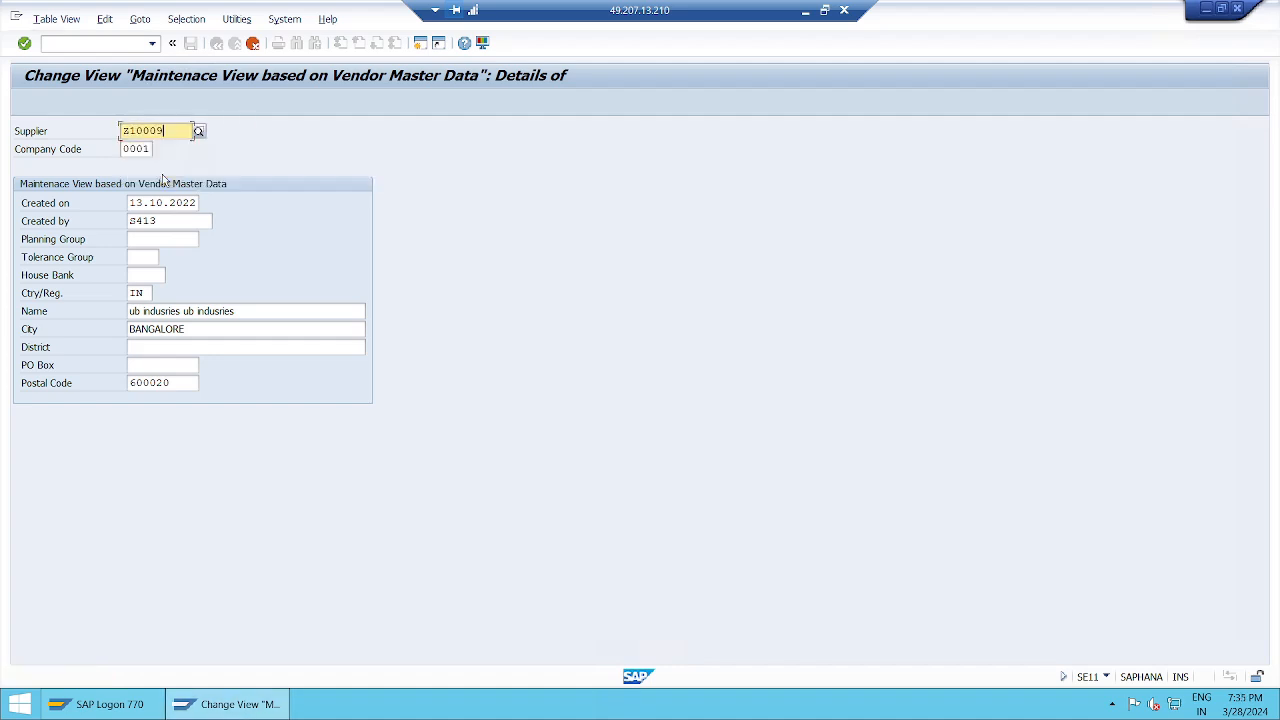
Append 1 to the name ub indusries ub indusries in the copy and complete the copy
click(257, 312)
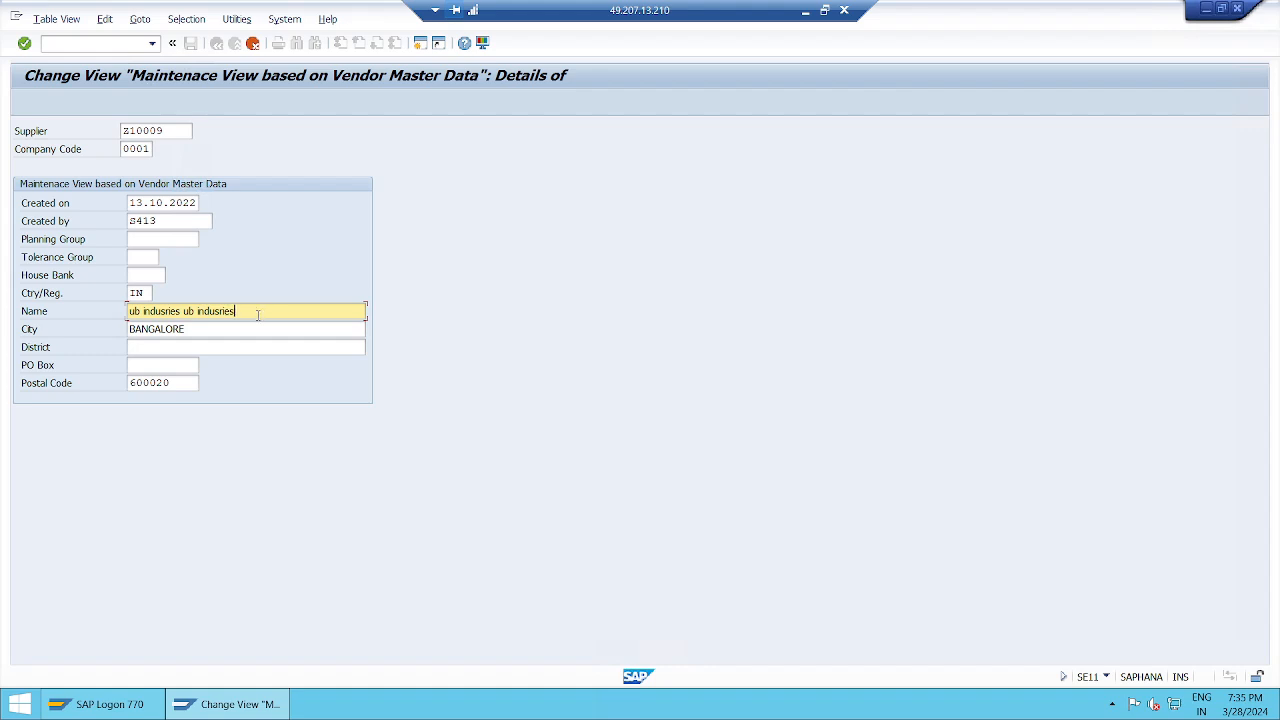
text(1)
key(Return)
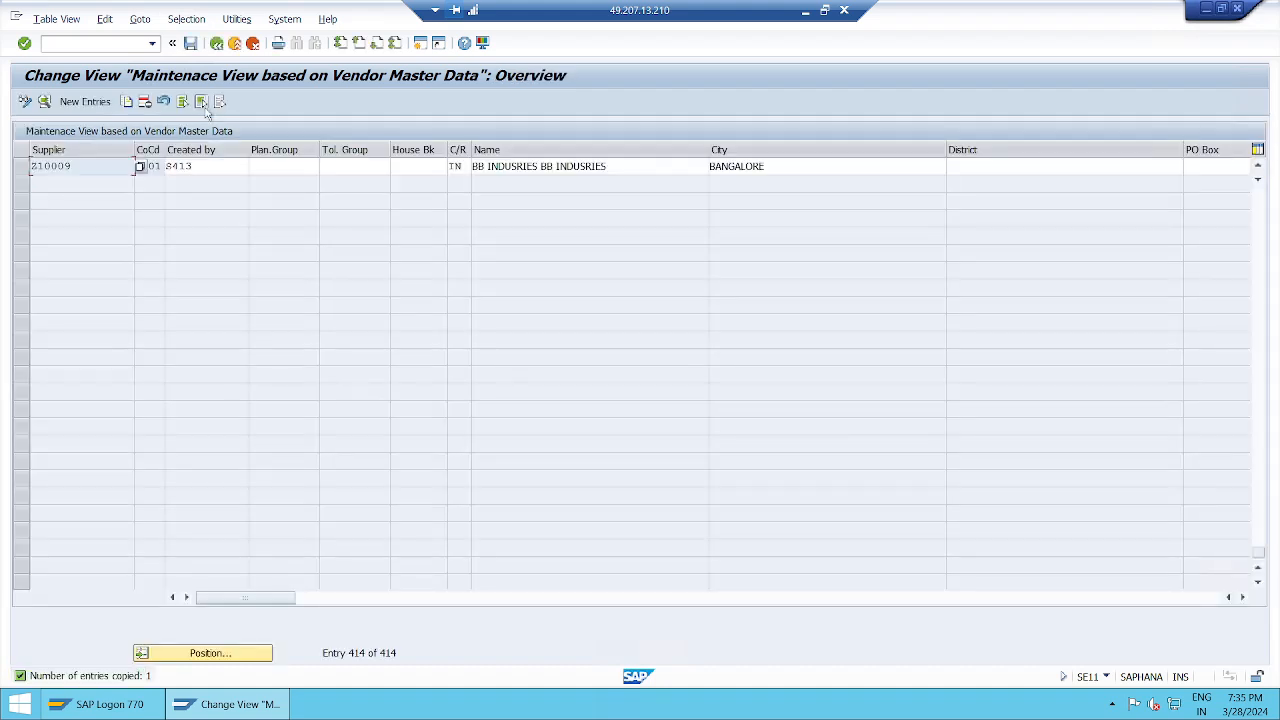
Check the name of the copied supplier Z10009 record in the overview and save the new entry
scroll(248, 330, up, 1)
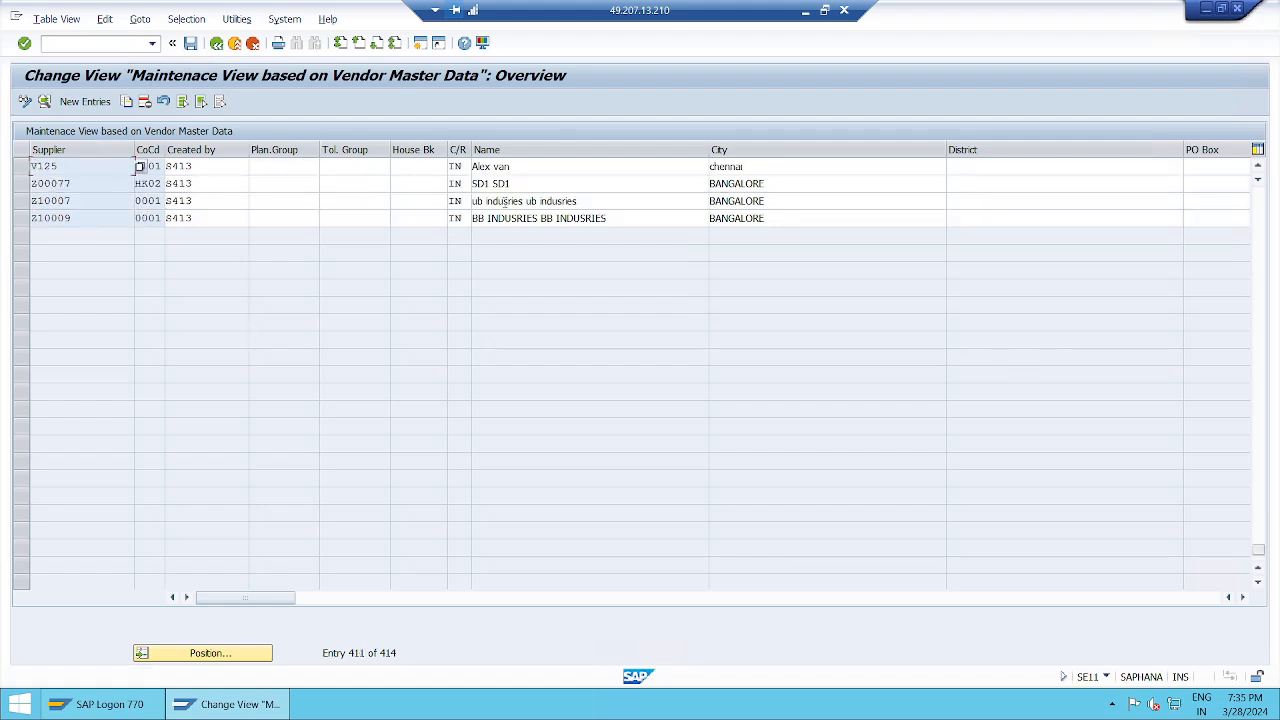
click(623, 222)
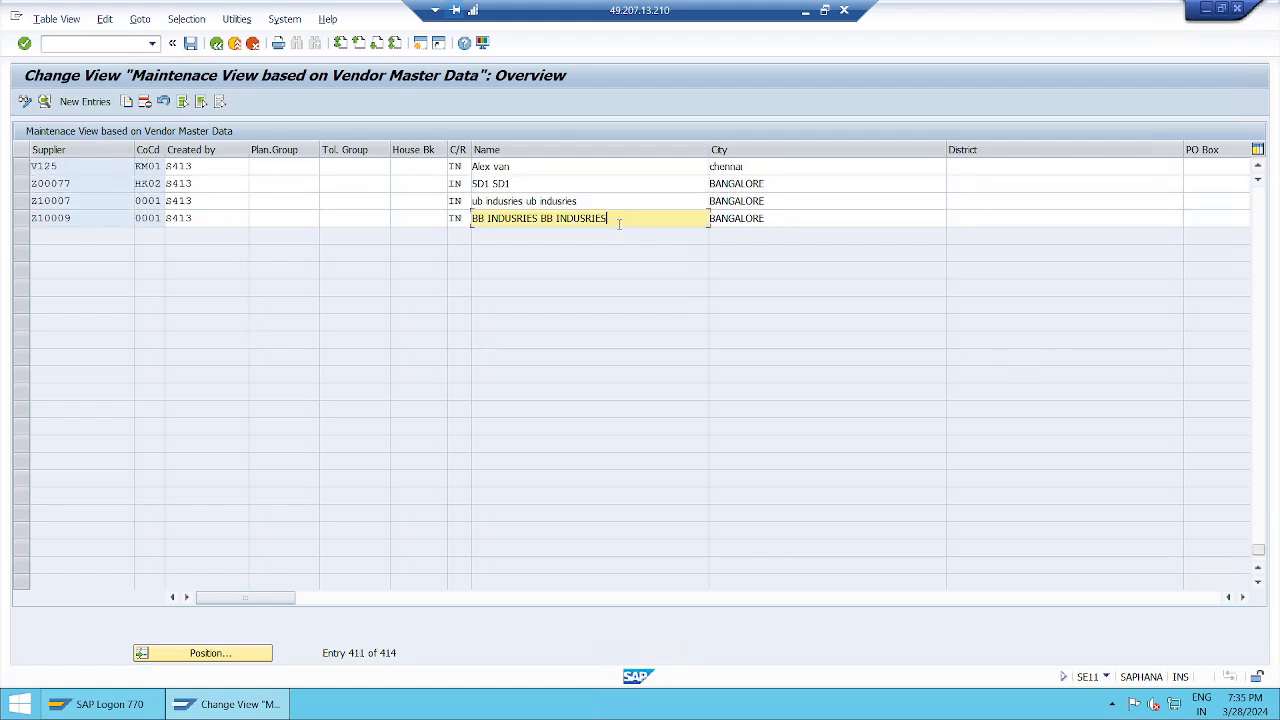
click(91, 218)
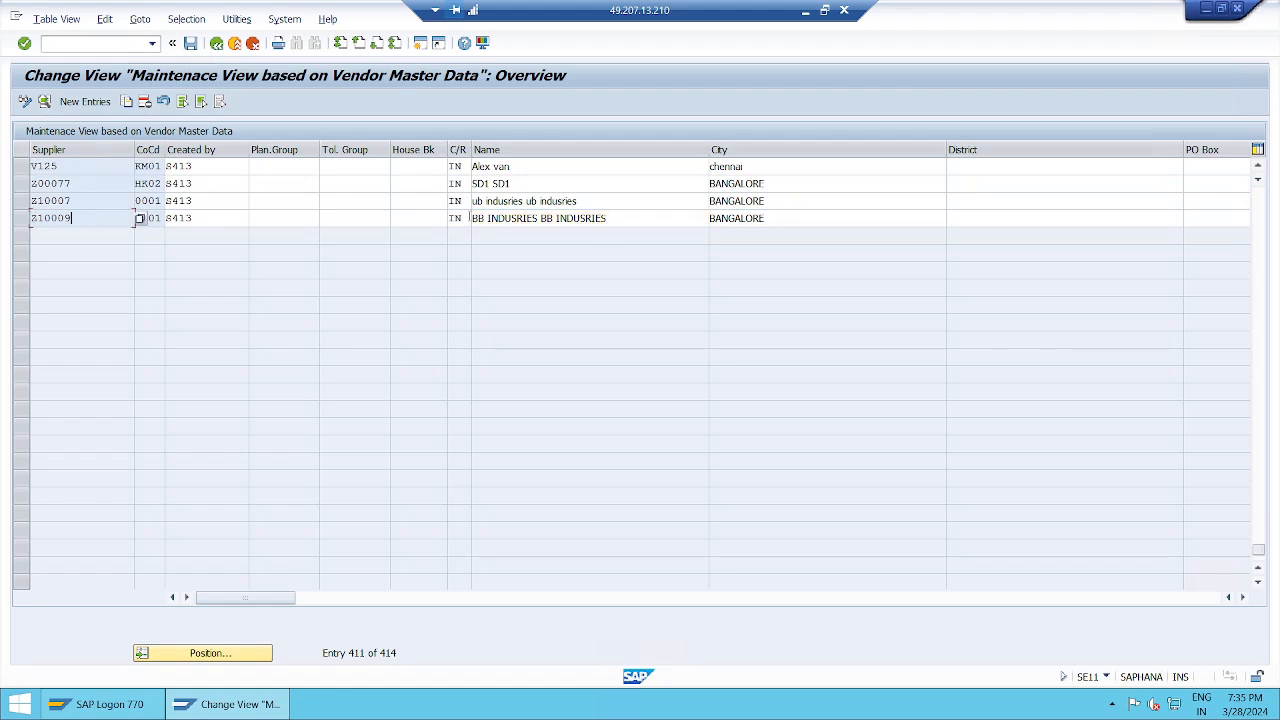
click(190, 44)
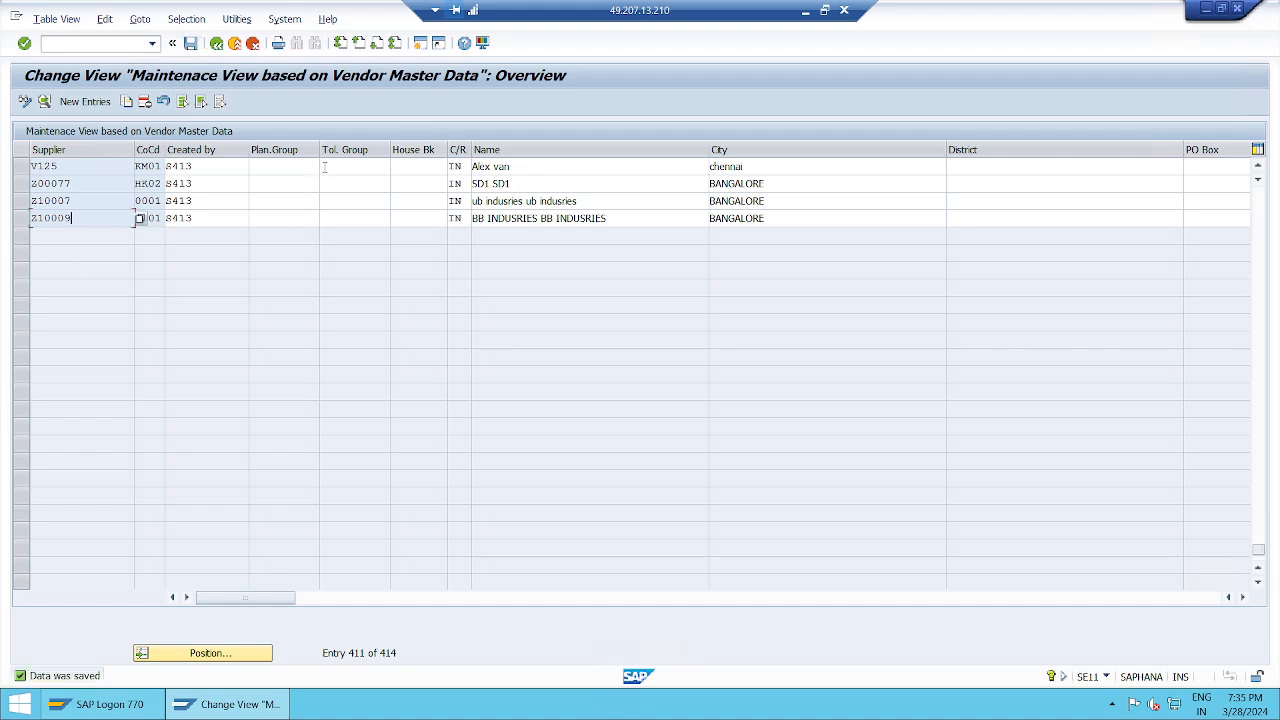
Mark the supplier Z10009 record, review the overview back up to its first entry, and save again
click(20, 220)
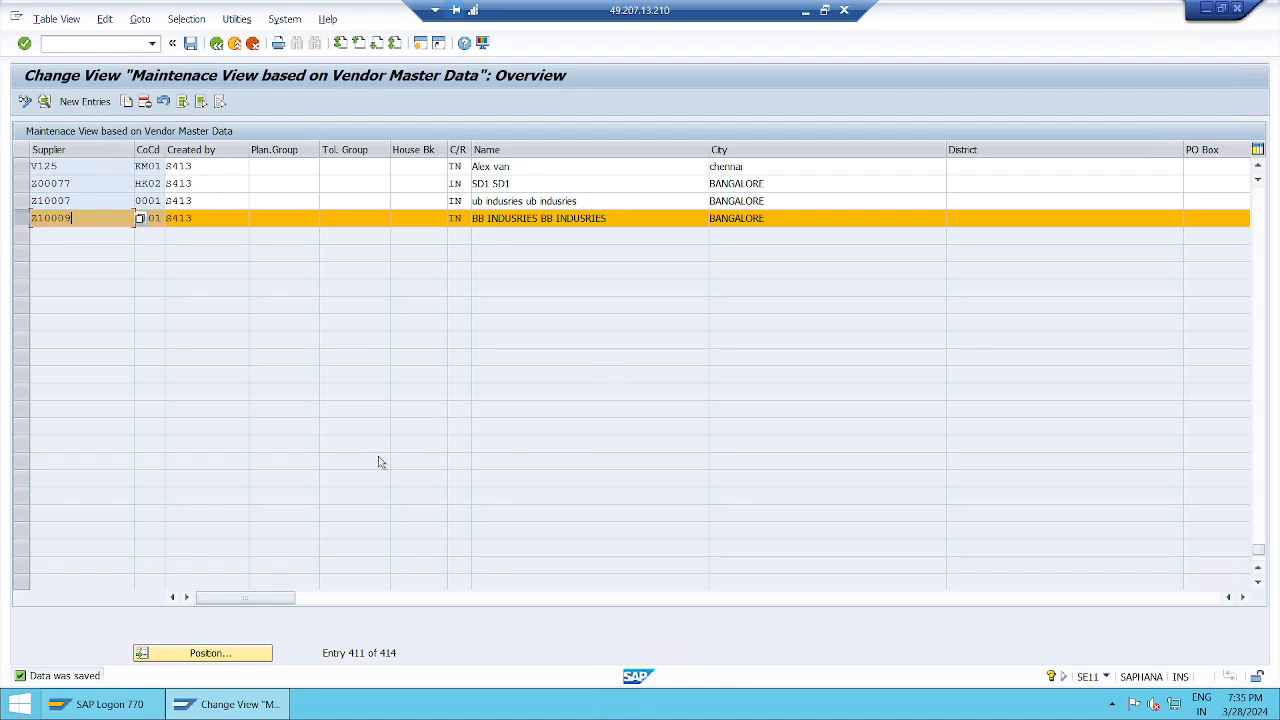
scroll(376, 464, up, 10)
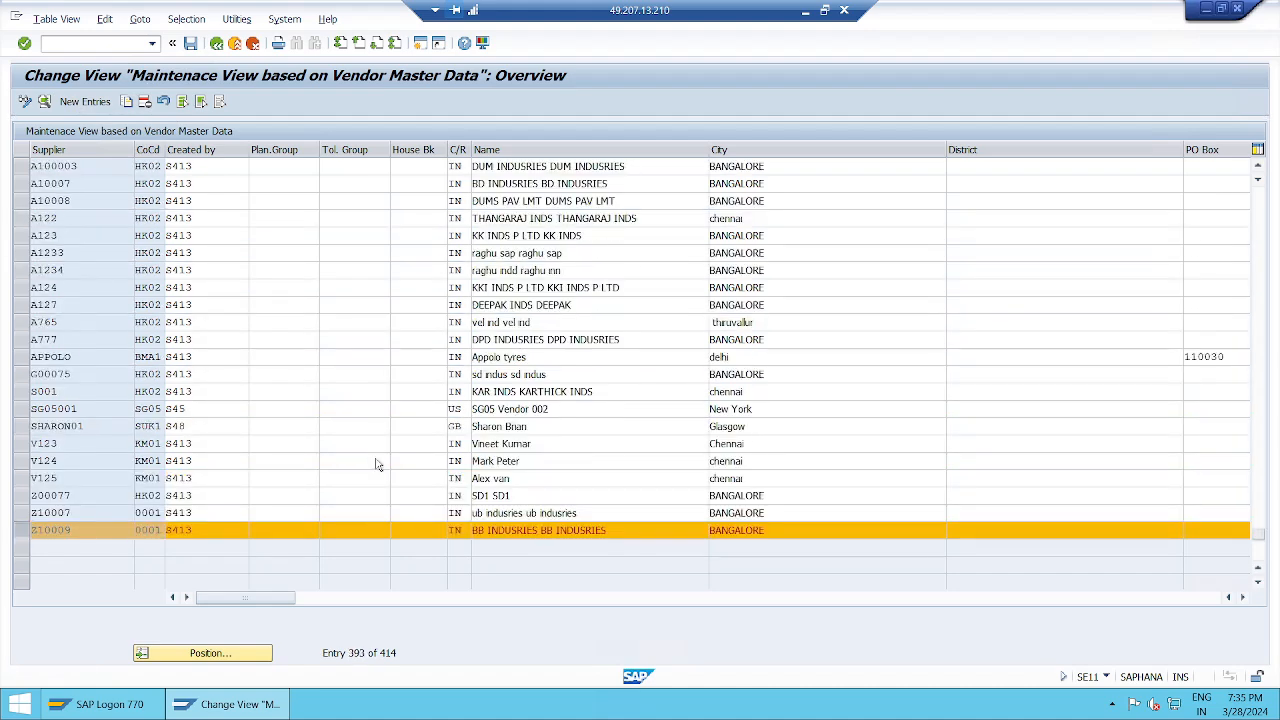
scroll(376, 464, up, 8)
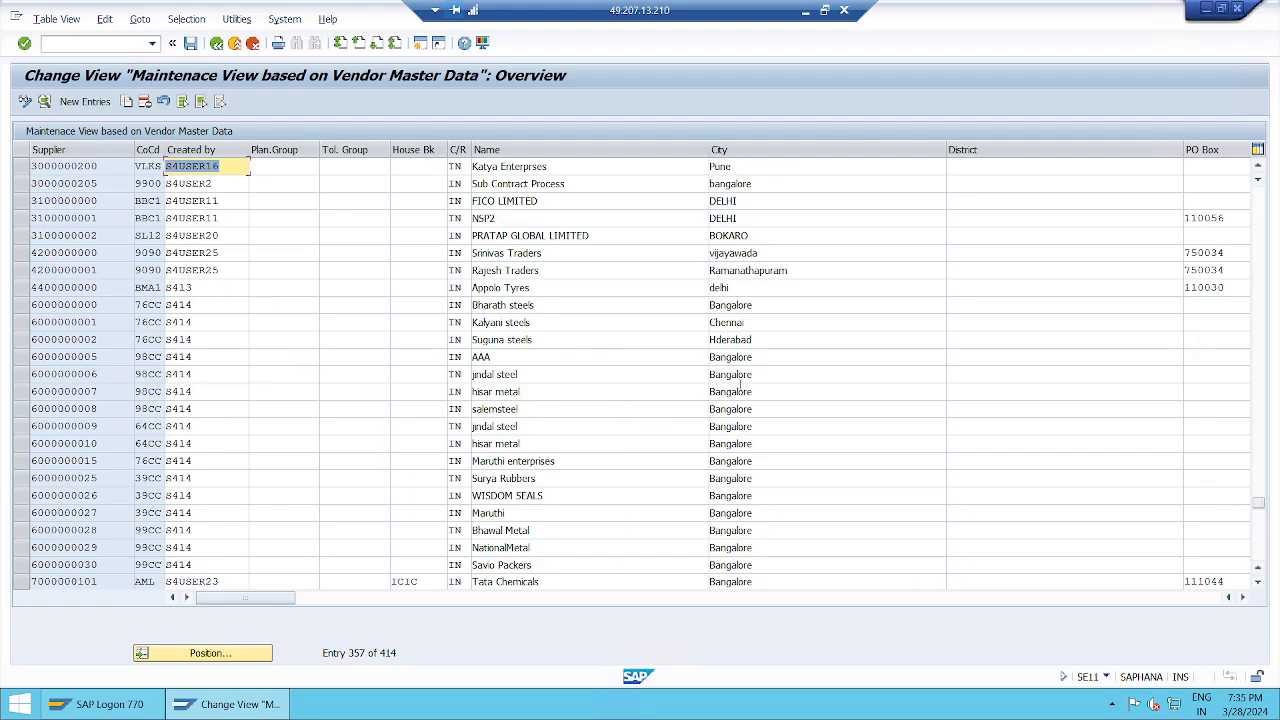
drag(1258, 504, 1259, 192)
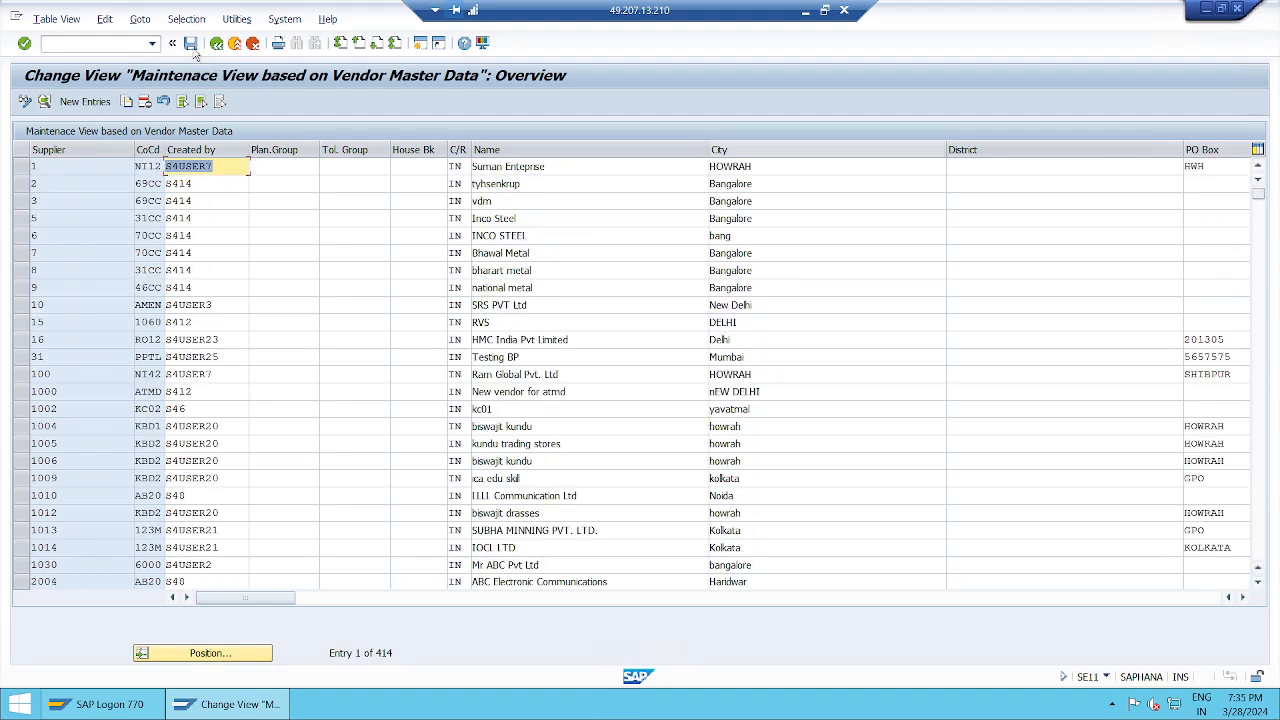
click(190, 44)
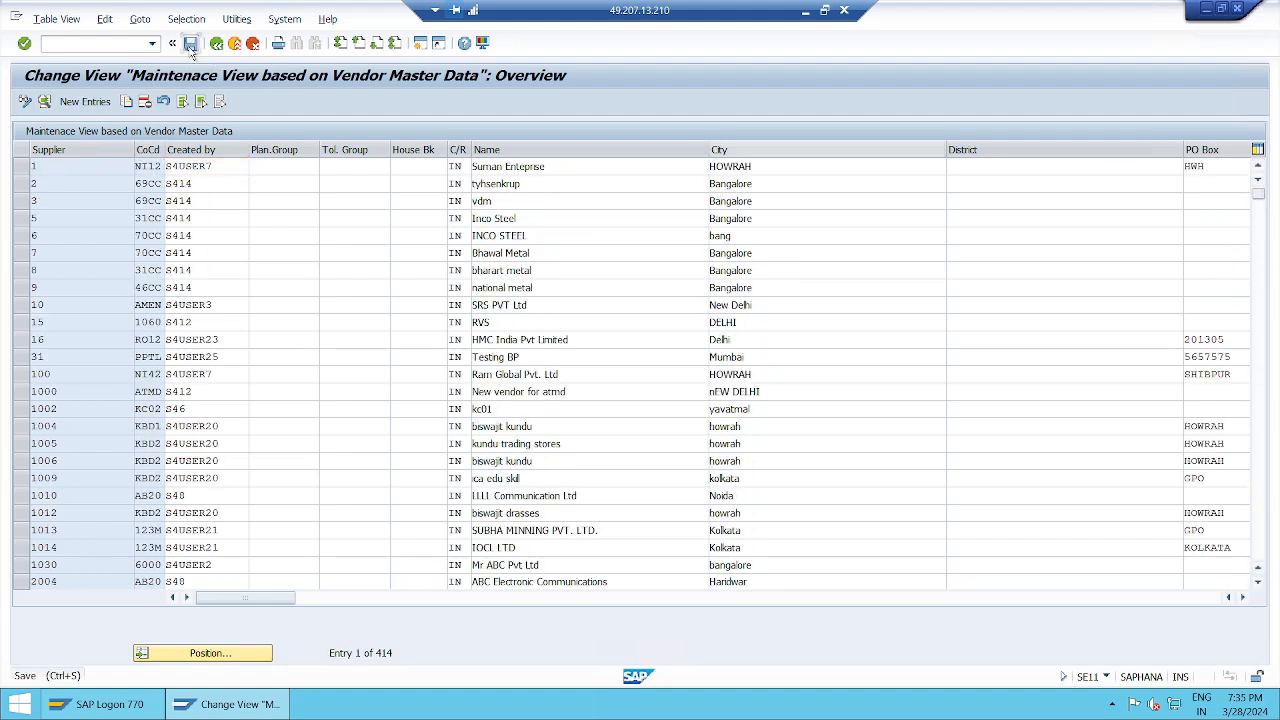
click(806, 12)
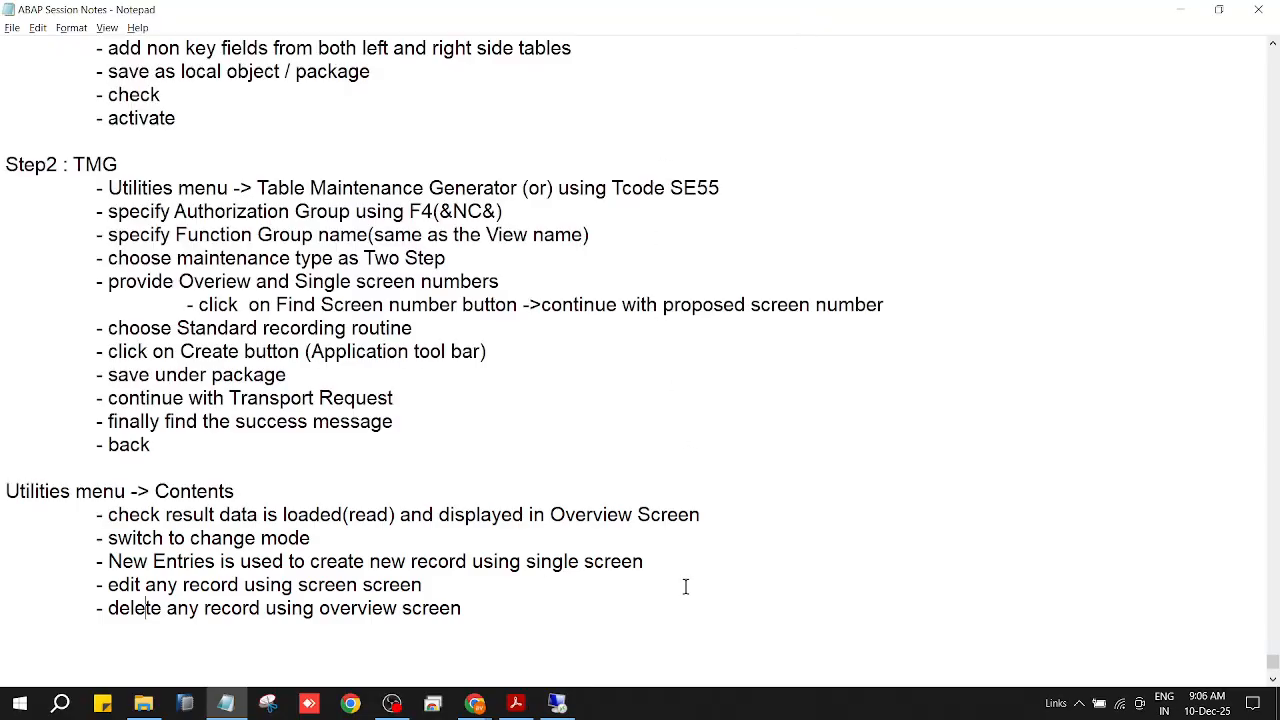
click(395, 704)
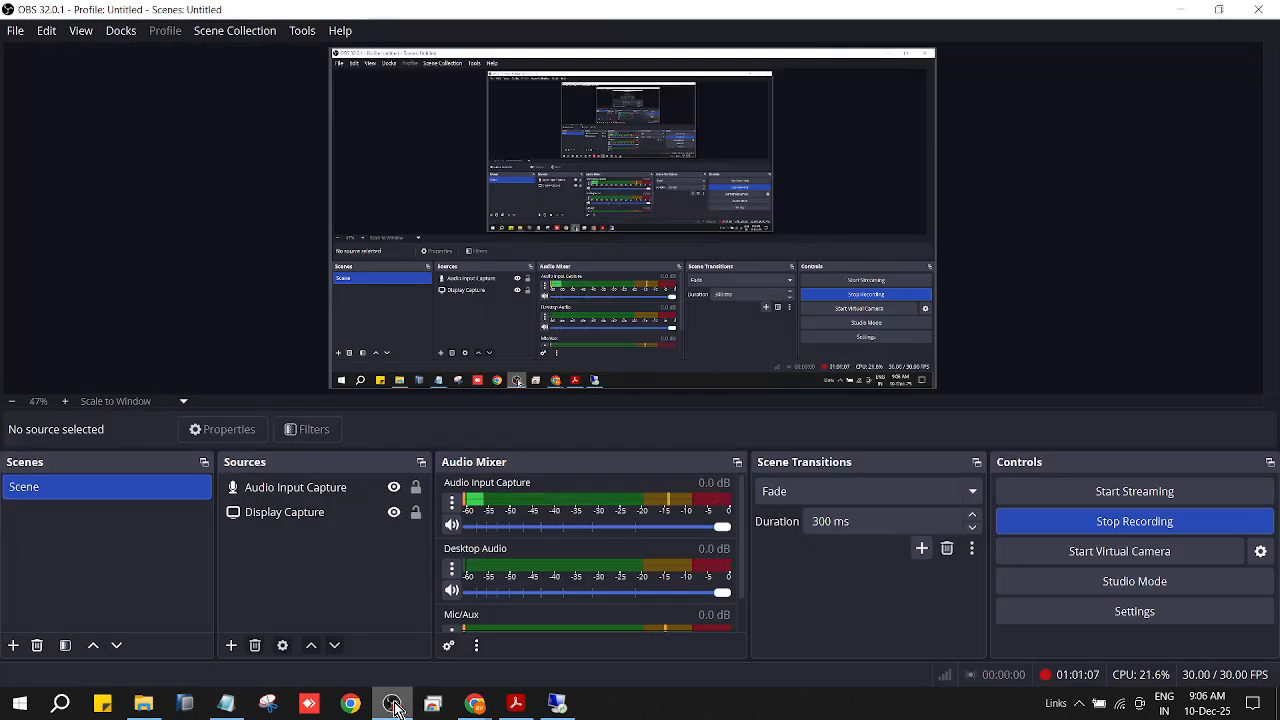